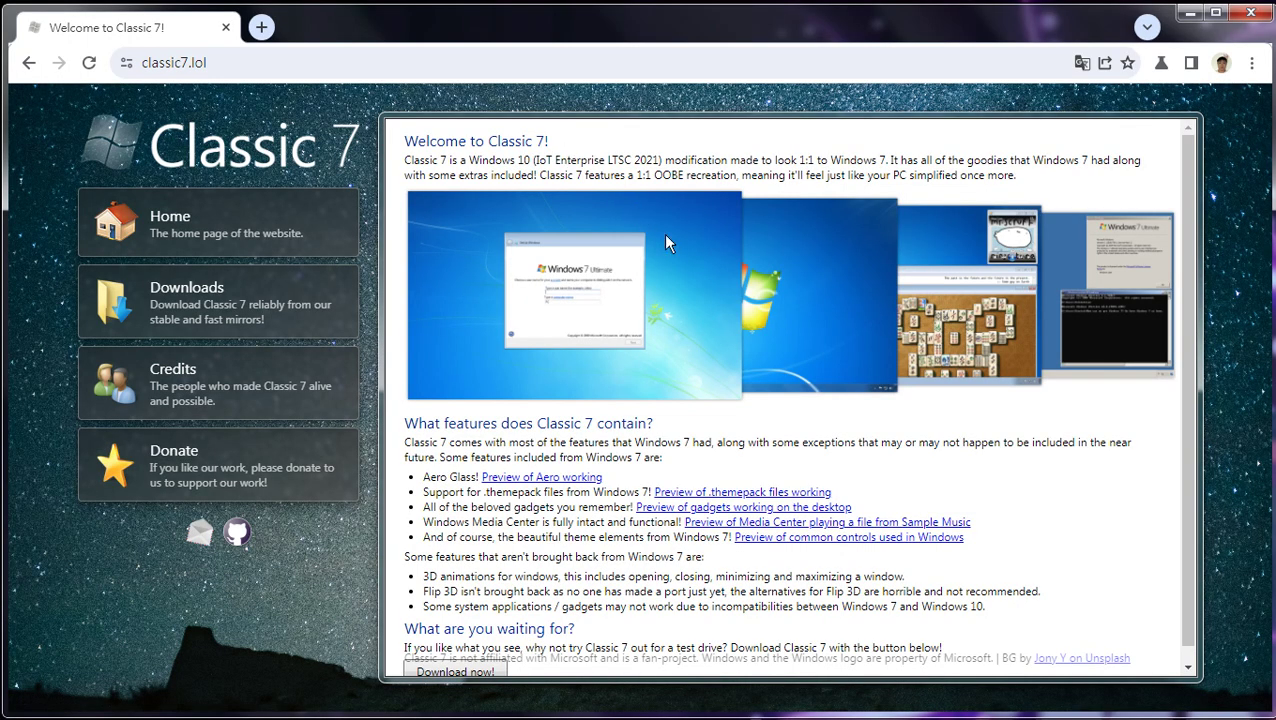
Download Classic 7 from the site's main equipable.org mirror and check the download's progress.
click(251, 320)
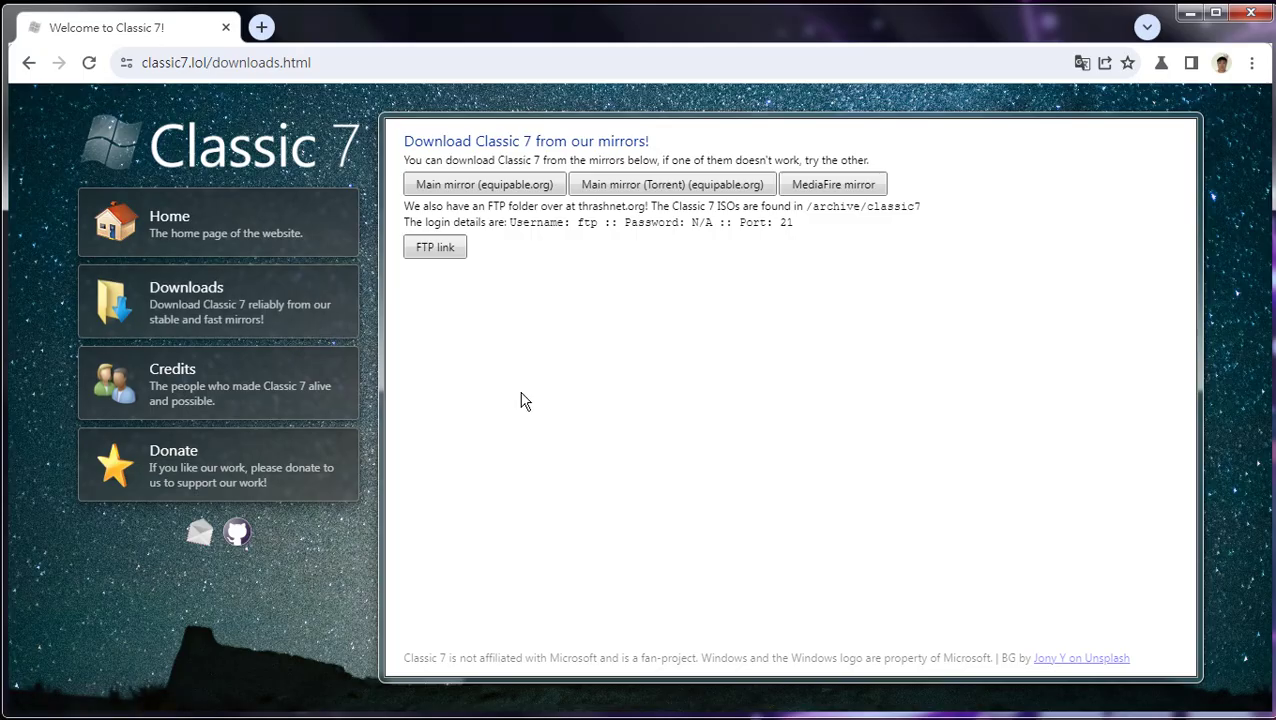
click(490, 190)
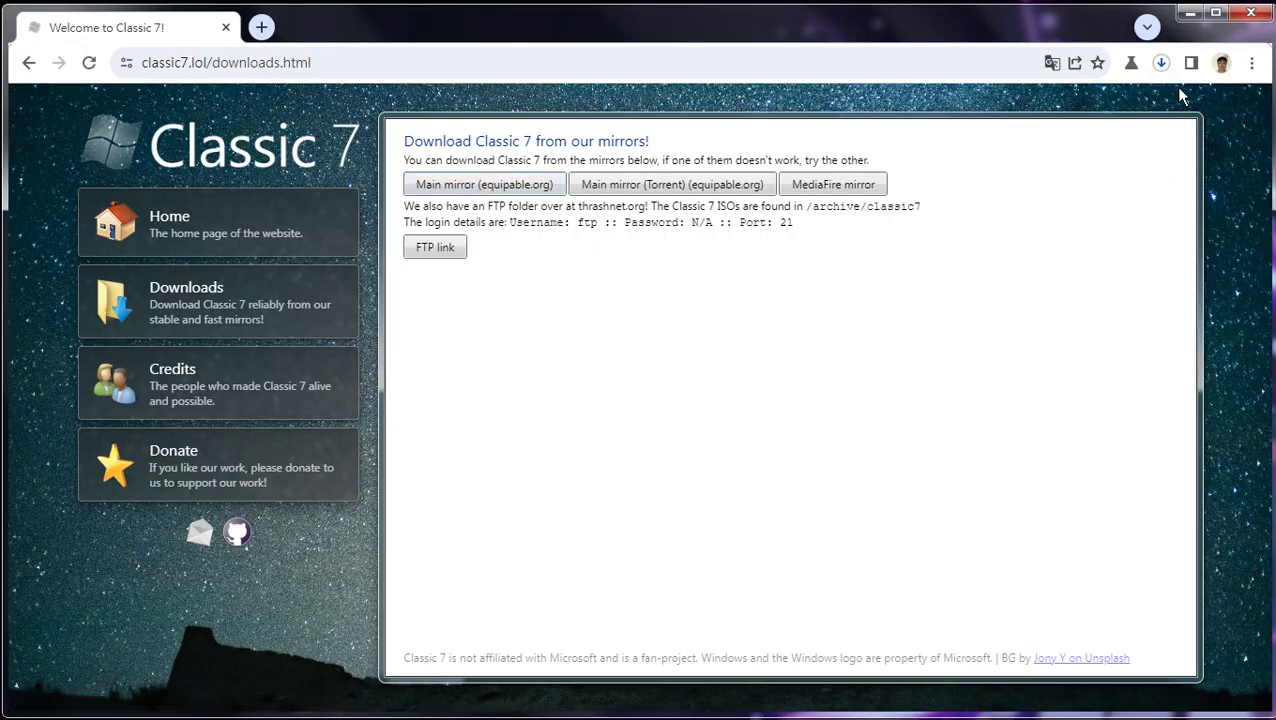
click(1161, 64)
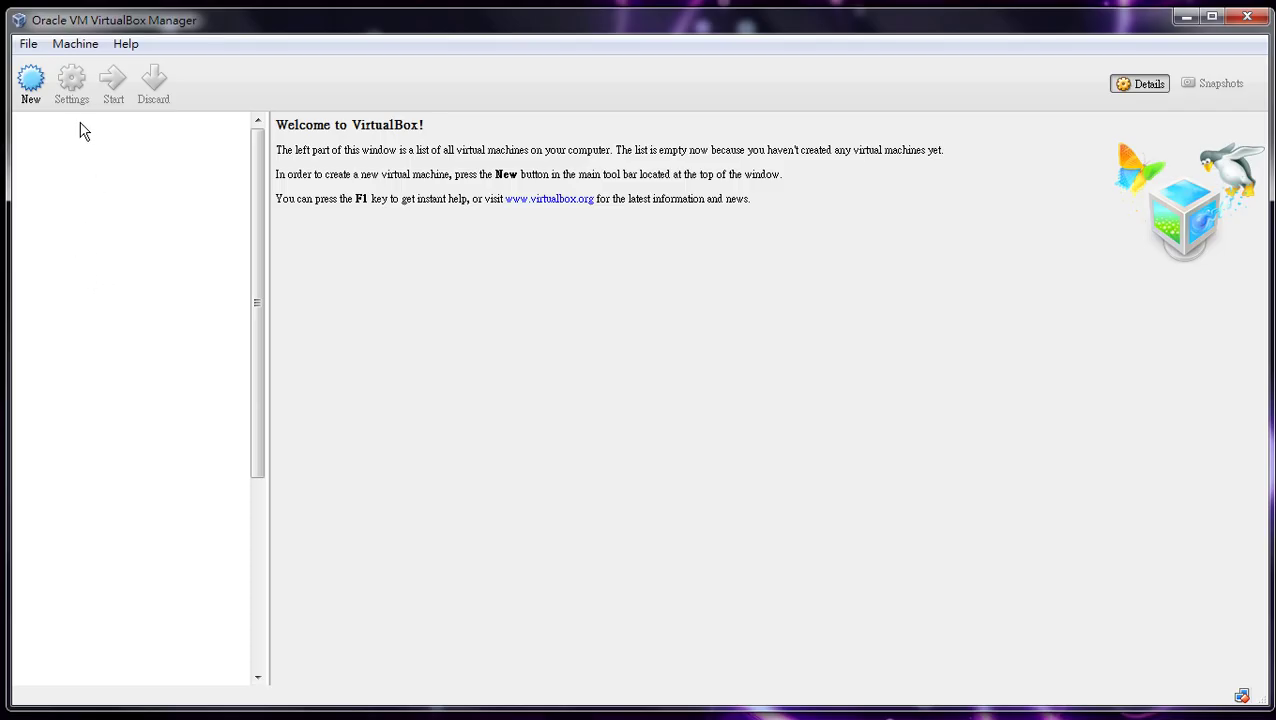
In VirtualBox, start a new virtual machine named "Classic 7" with the version set to Windows 8.1 (64 bit).
click(46, 97)
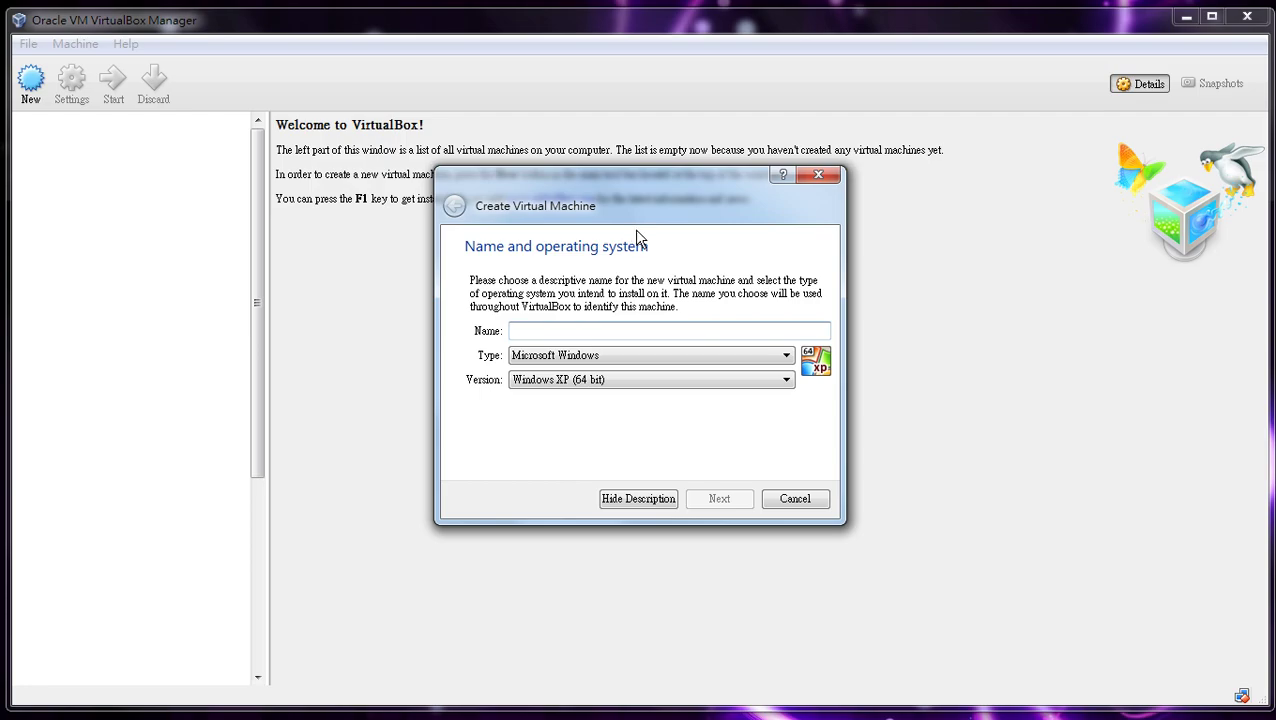
text(Classic7)
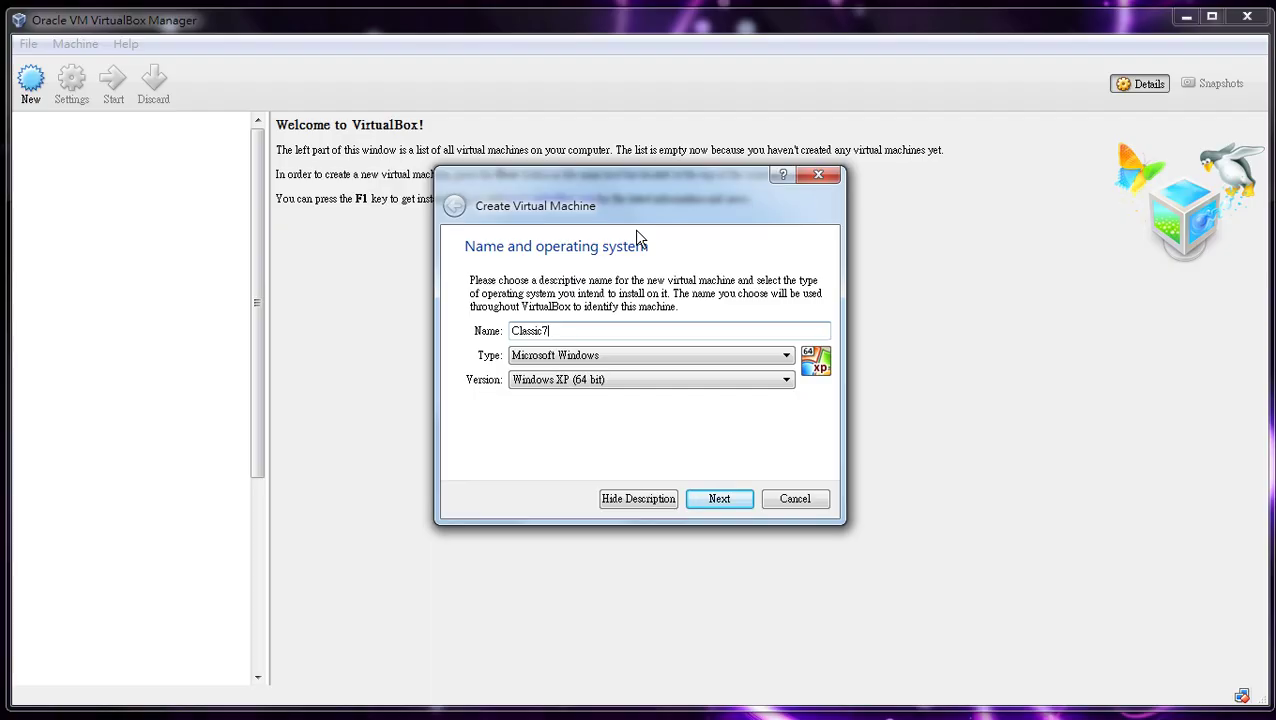
key(BackSpace)
text(7)
click(621, 385)
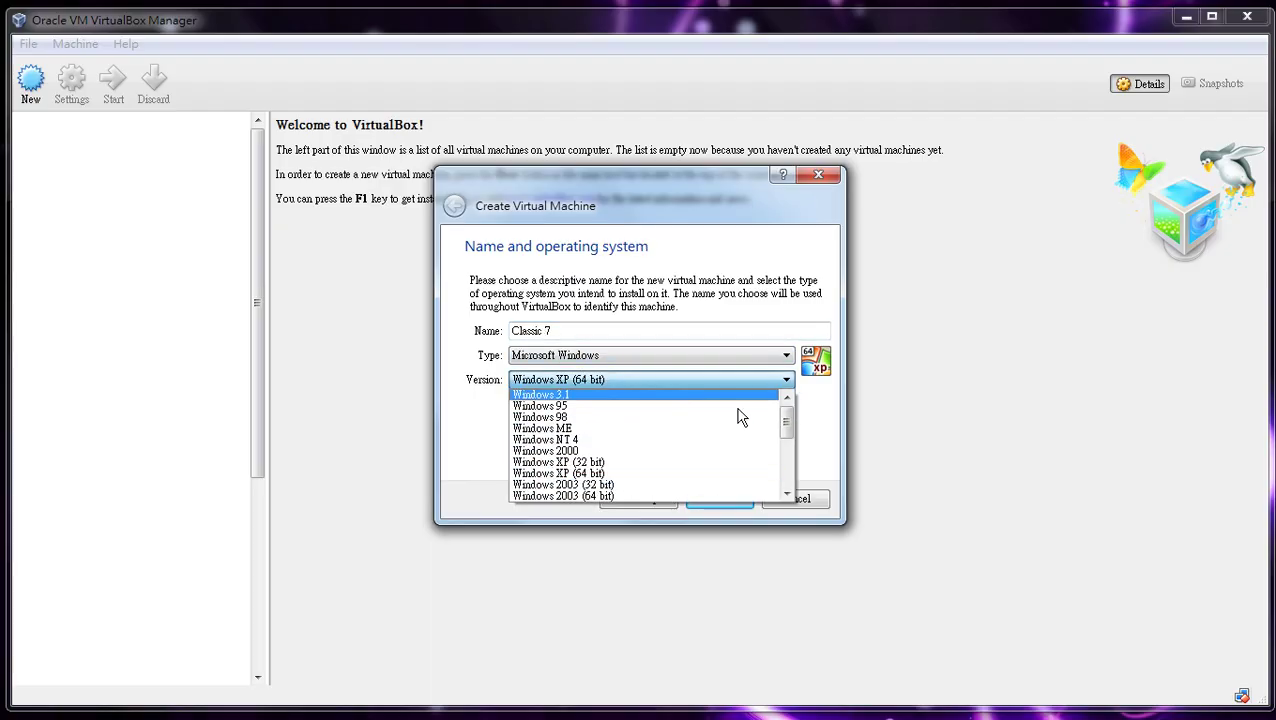
drag(787, 412, 787, 470)
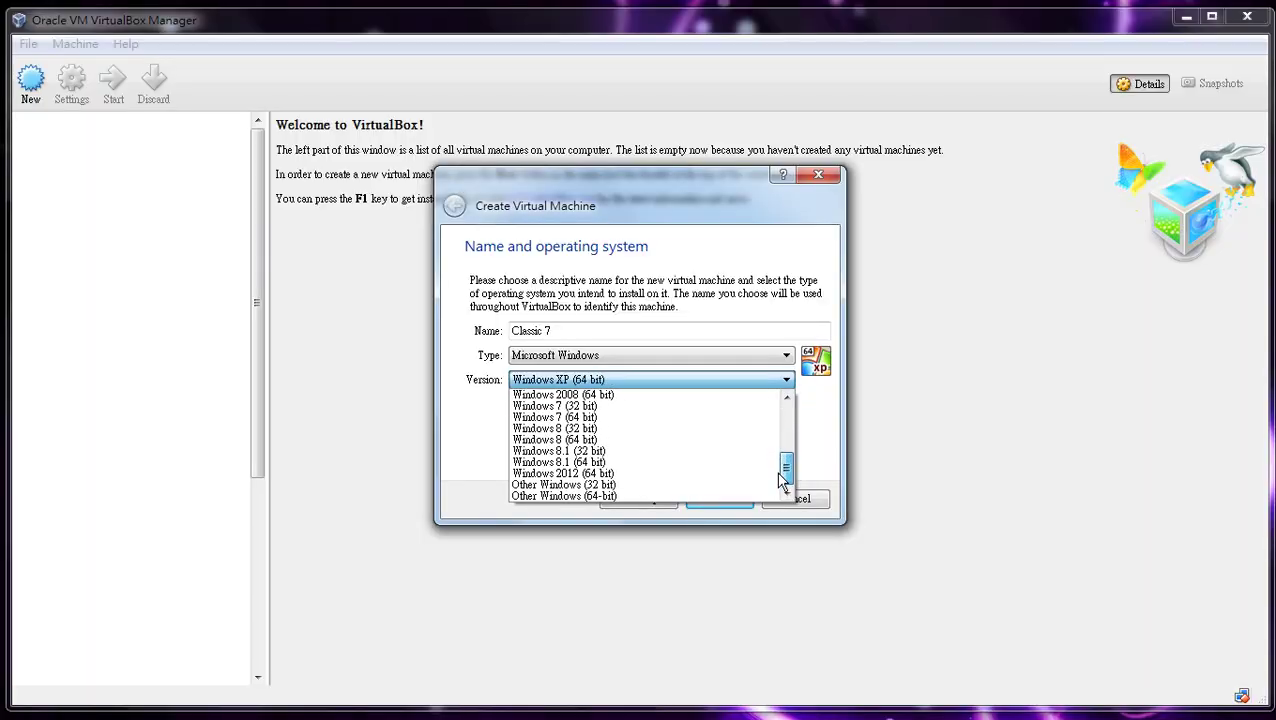
click(680, 464)
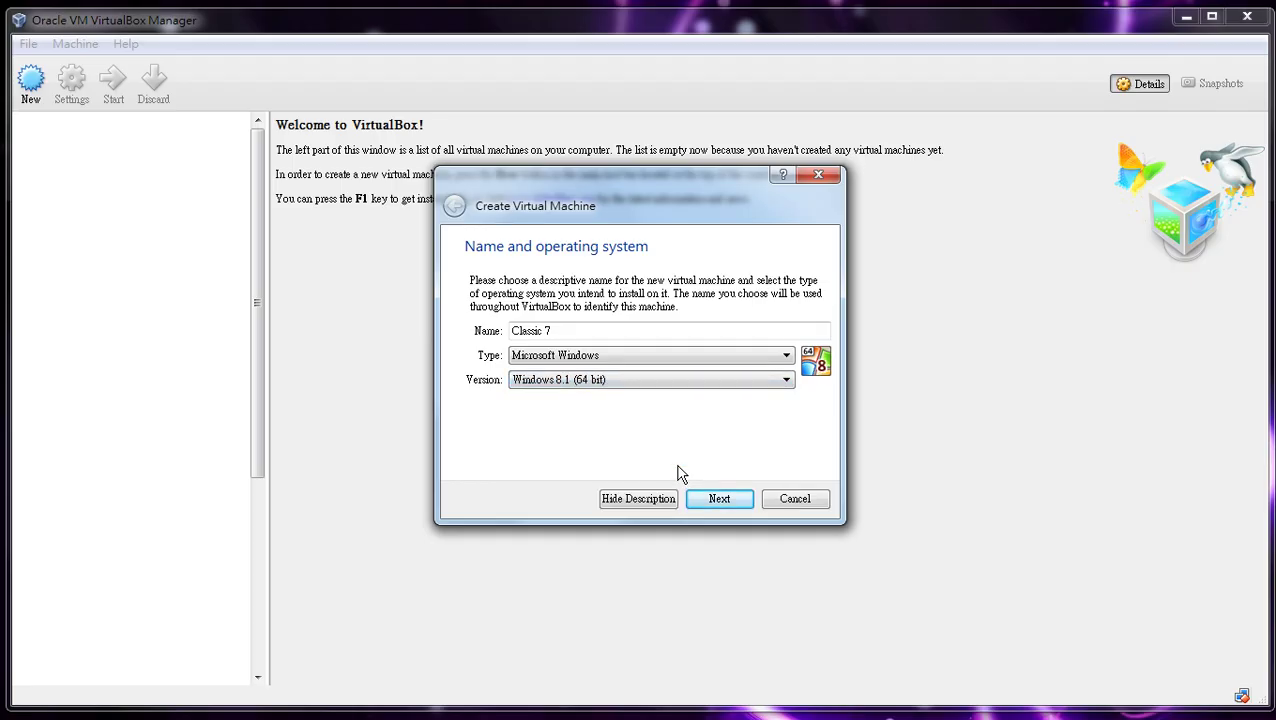
click(719, 499)
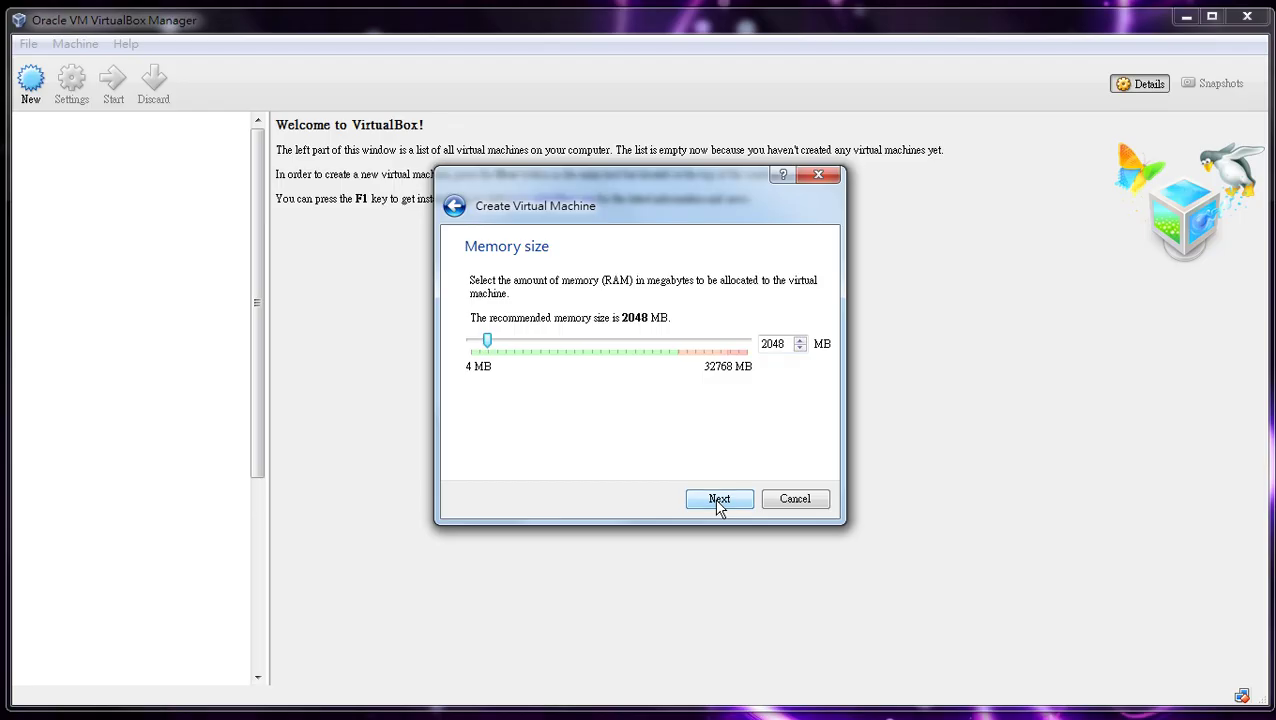
Set the new virtual machine's memory size to 4096 MB.
drag(784, 343, 737, 340)
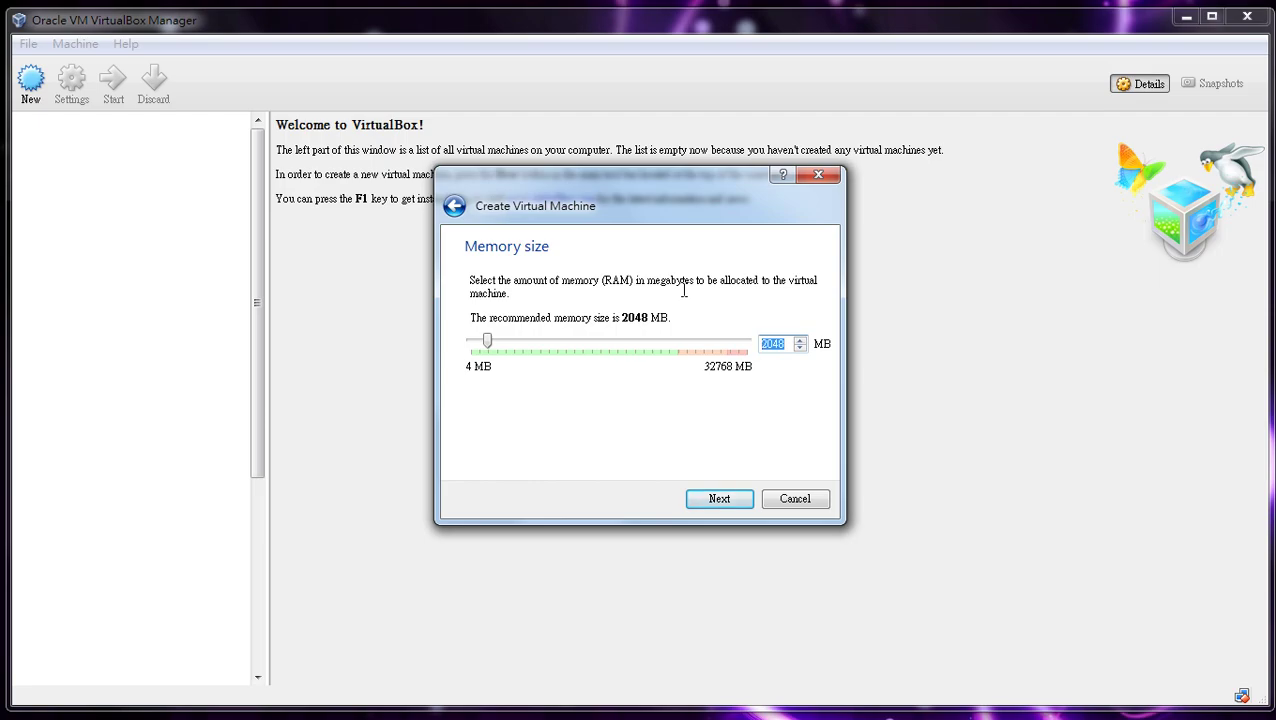
text(4096)
click(719, 499)
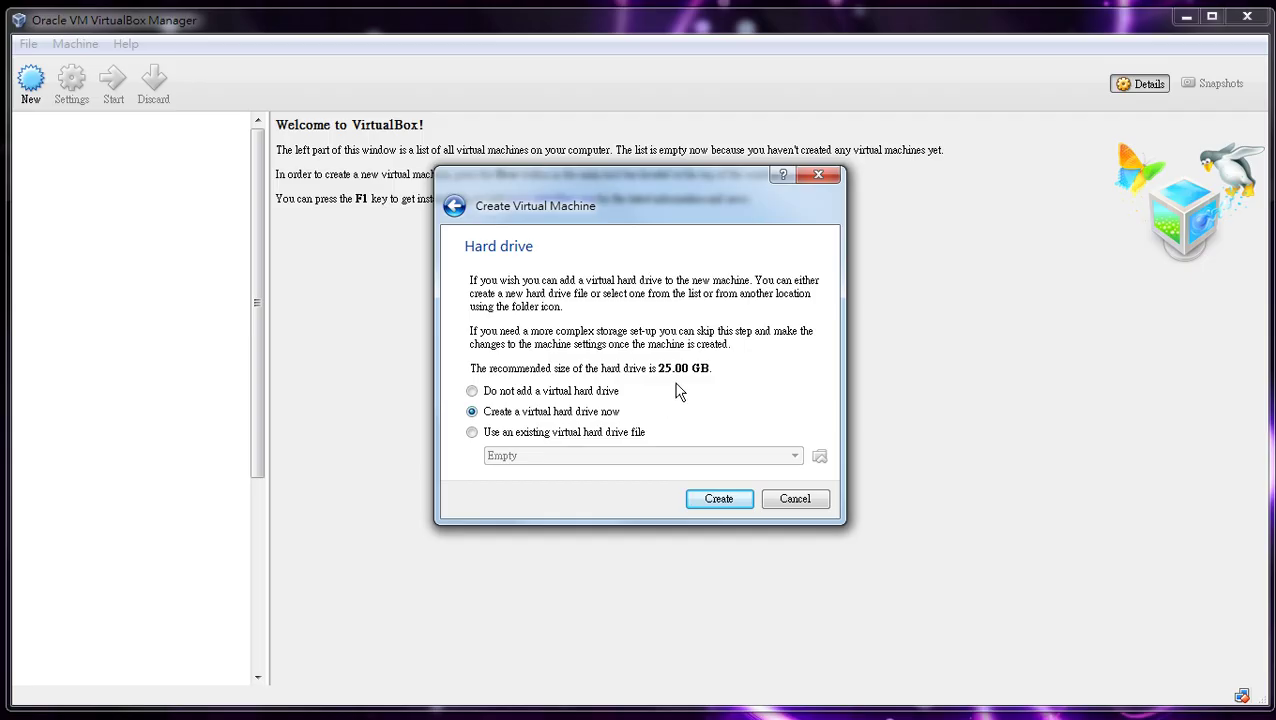
Create a dynamically allocated 128 GB VDI virtual hard drive for the machine.
click(727, 501)
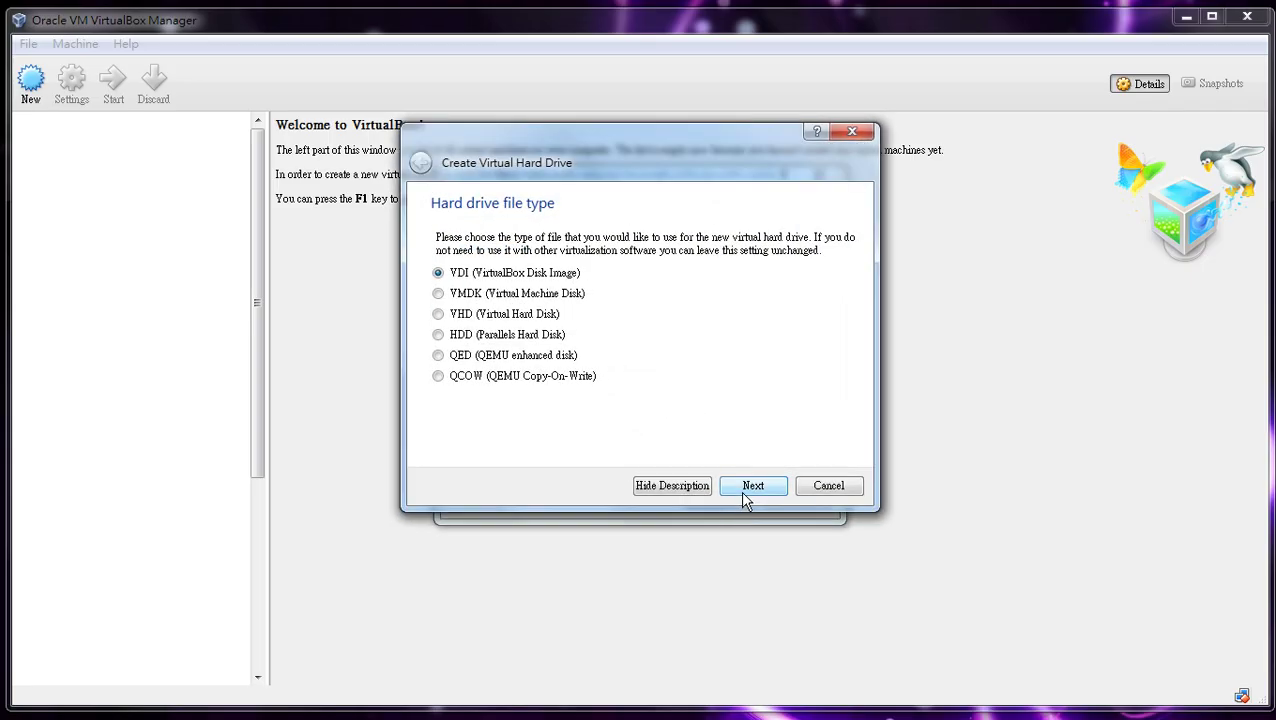
click(745, 493)
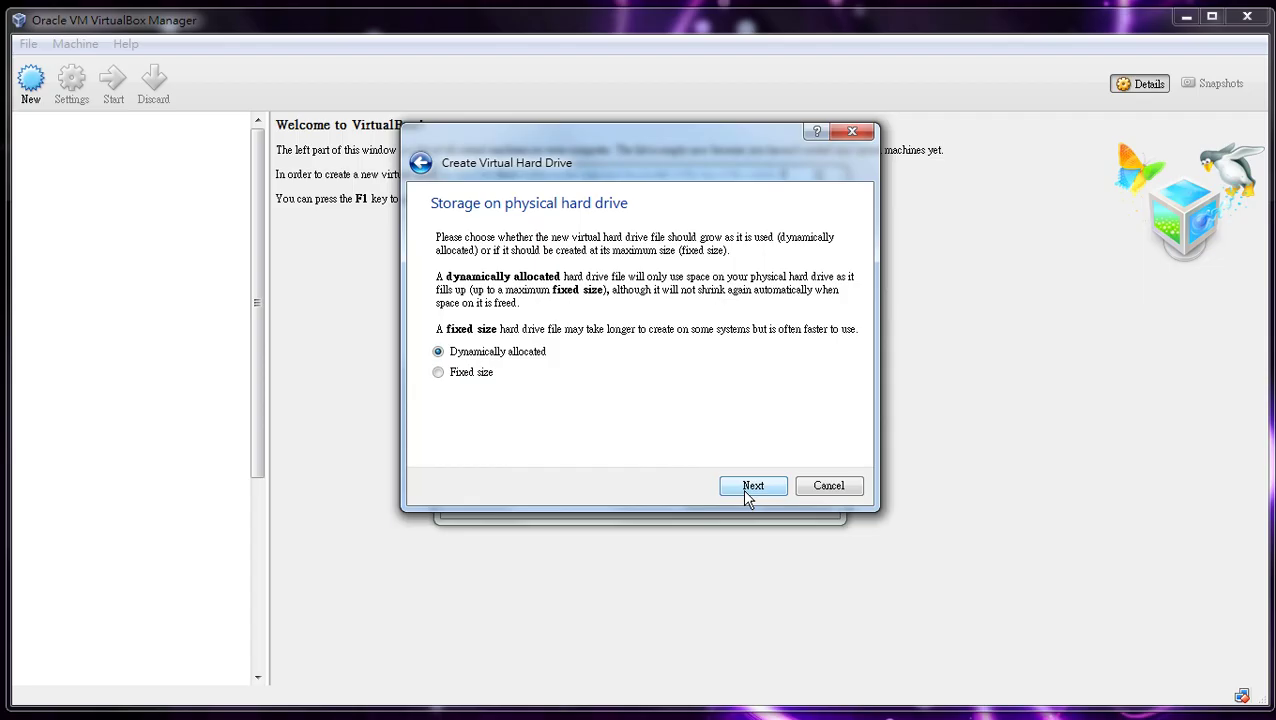
click(745, 489)
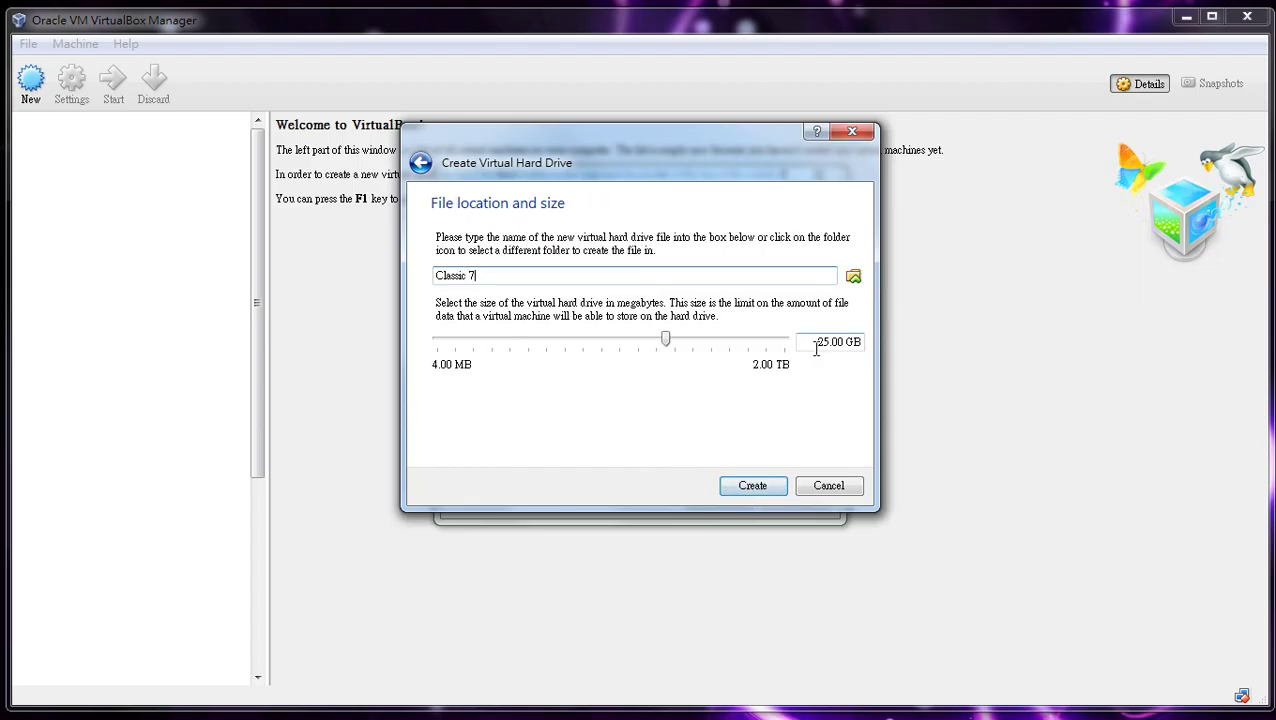
drag(816, 346, 831, 362)
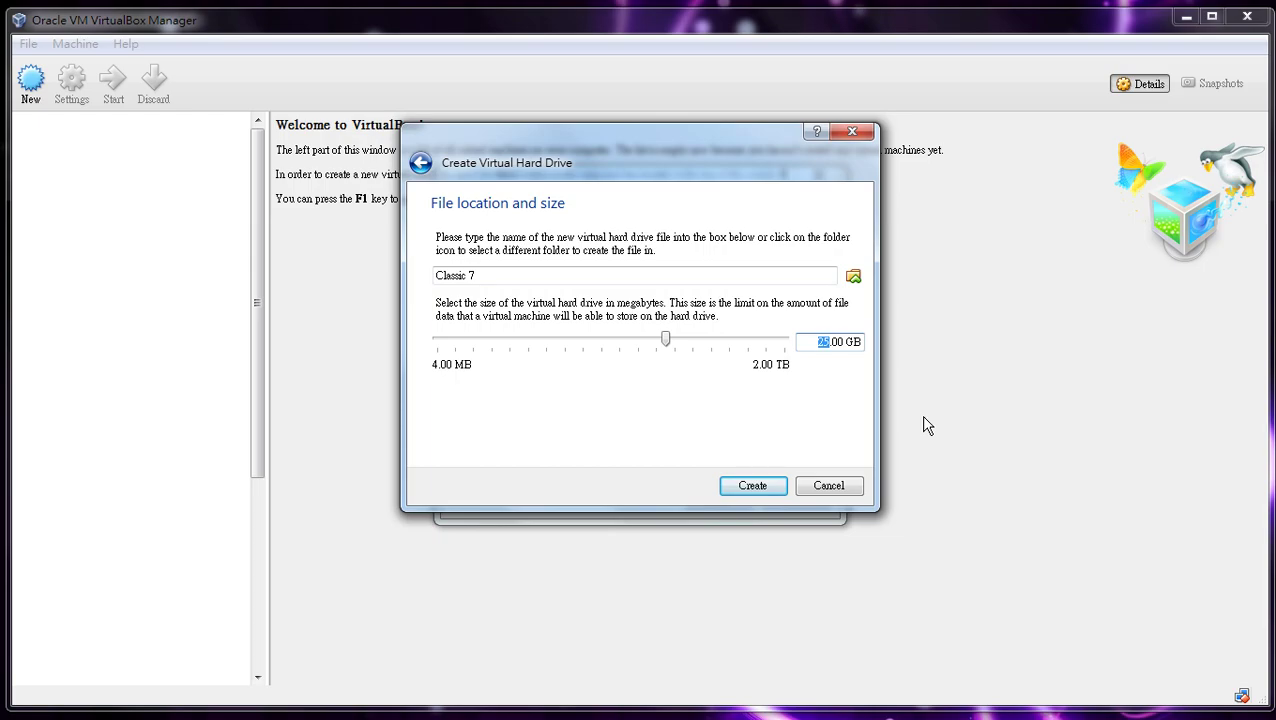
text(128)
drag(809, 342, 822, 344)
click(831, 344)
click(767, 493)
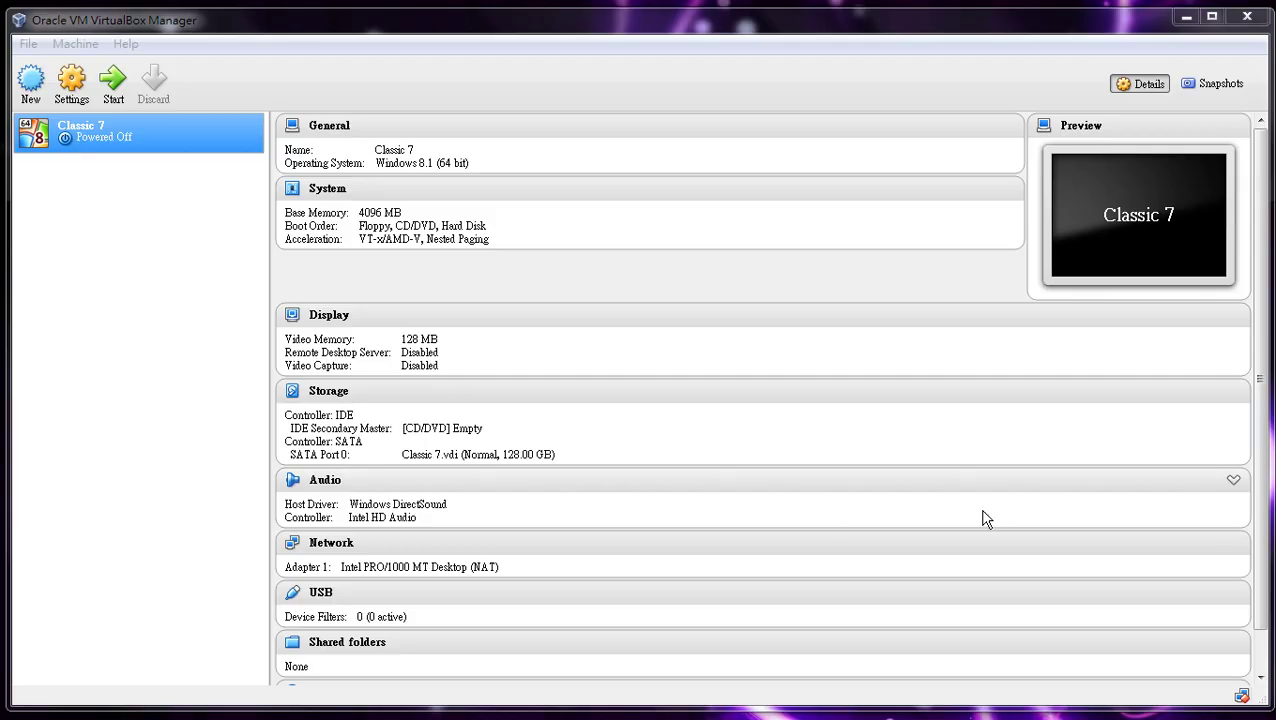
In the Classic 7 machine's system settings, enable Network boot and order the boot devices as CD/DVD, Hard Disk, Floppy, Network.
click(154, 436)
click(71, 80)
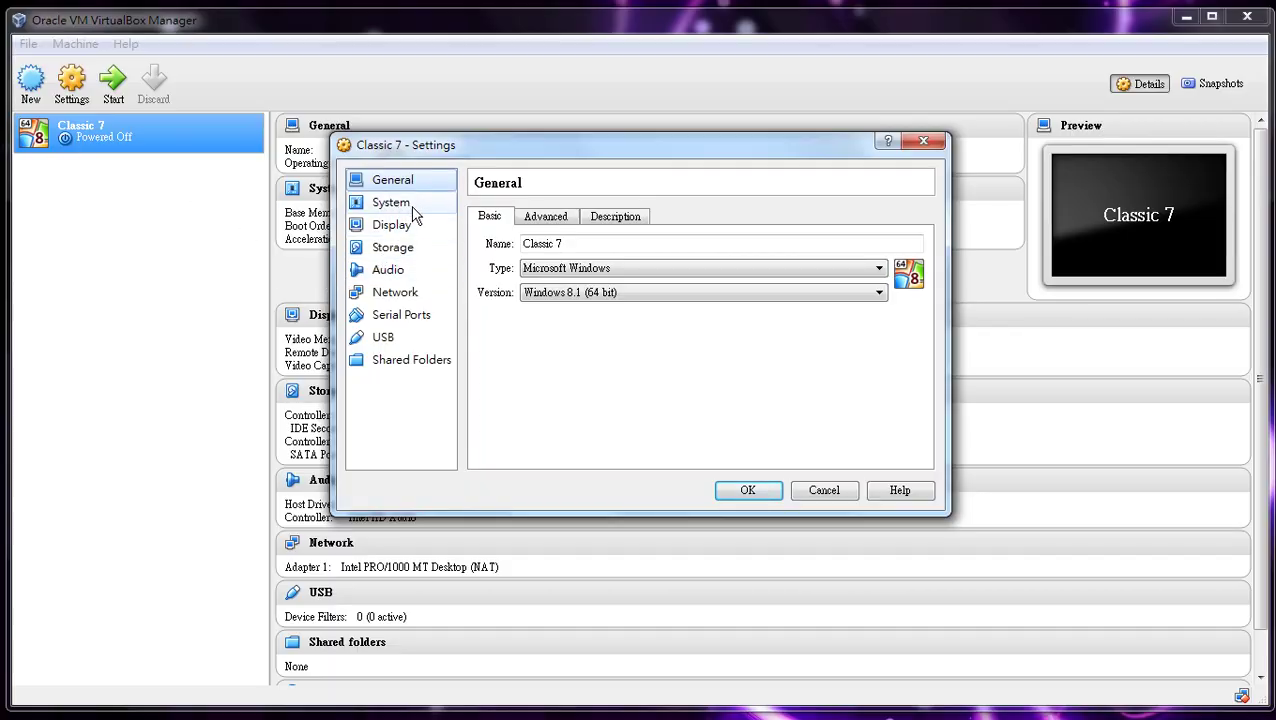
click(546, 220)
click(598, 220)
click(491, 218)
click(393, 204)
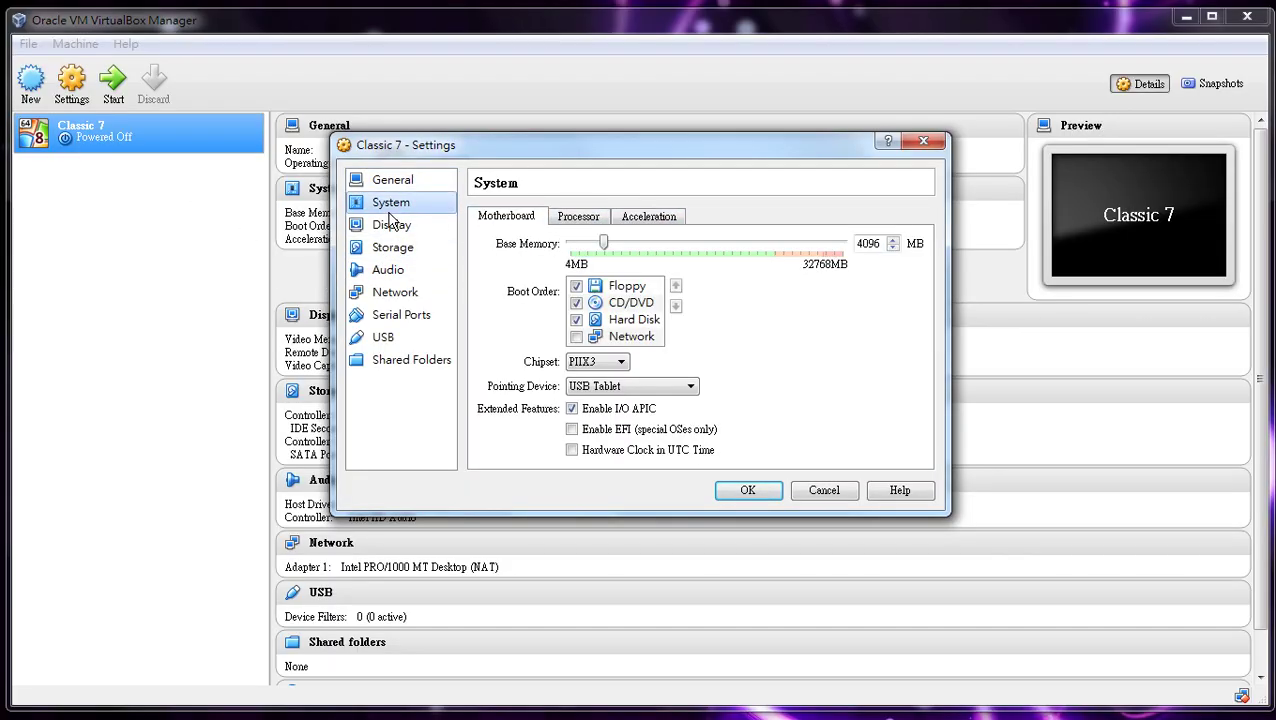
click(576, 336)
click(627, 286)
click(629, 305)
click(676, 286)
click(634, 320)
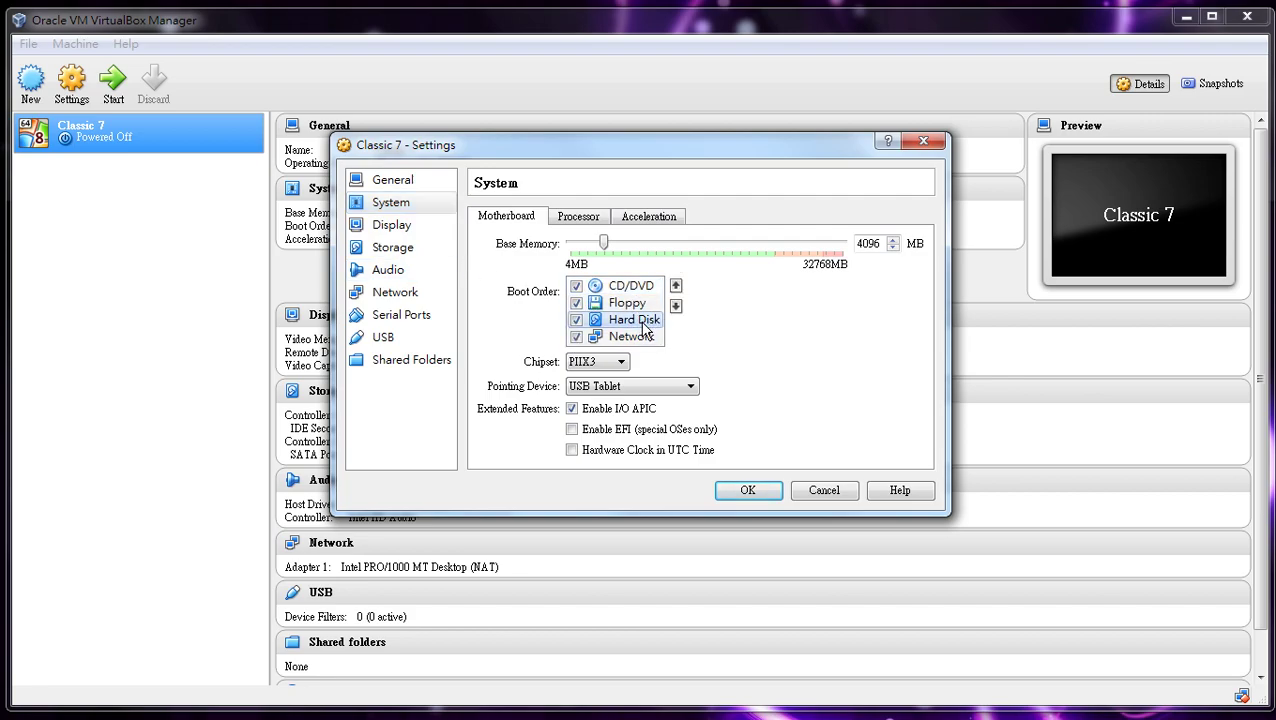
click(676, 286)
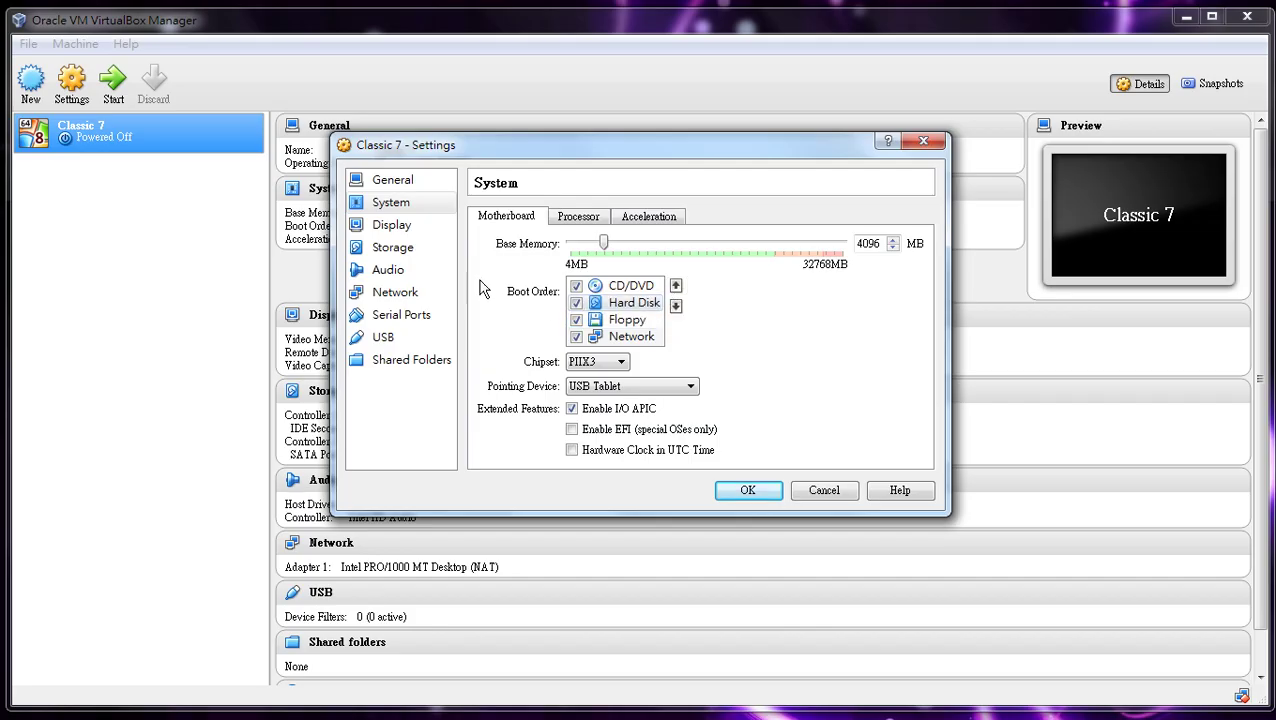
Review the machine's processor, acceleration, video, remote display and video capture settings.
click(578, 220)
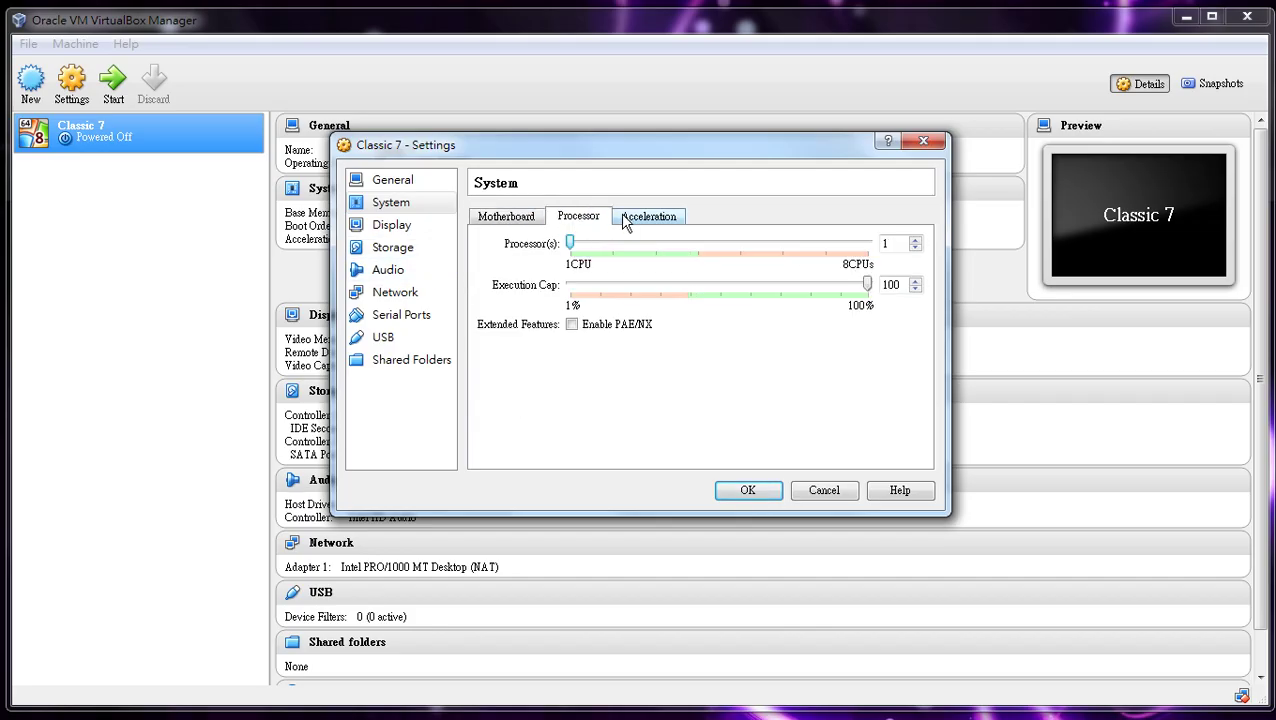
click(632, 219)
click(530, 220)
click(605, 302)
click(391, 225)
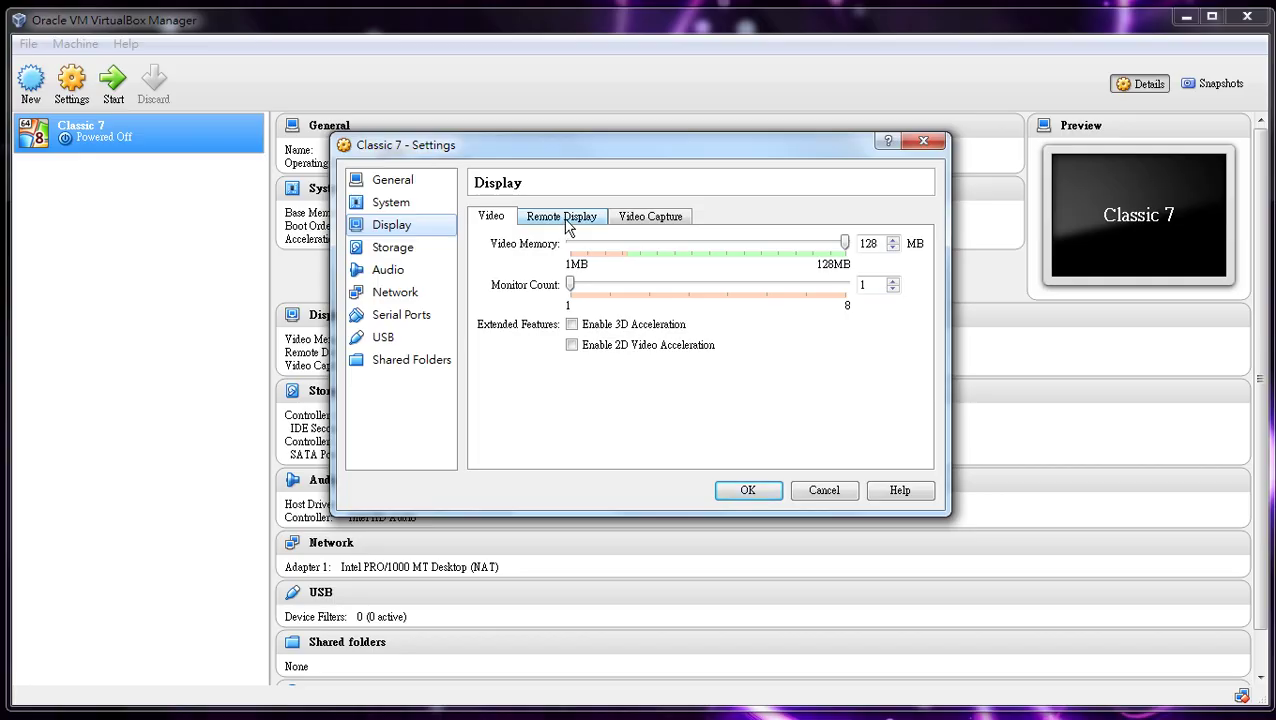
click(657, 222)
click(582, 219)
click(495, 225)
Attach the downloaded Classic 7 (Release Candidate 1.5).iso to the empty IDE optical drive and save the machine's settings.
click(419, 257)
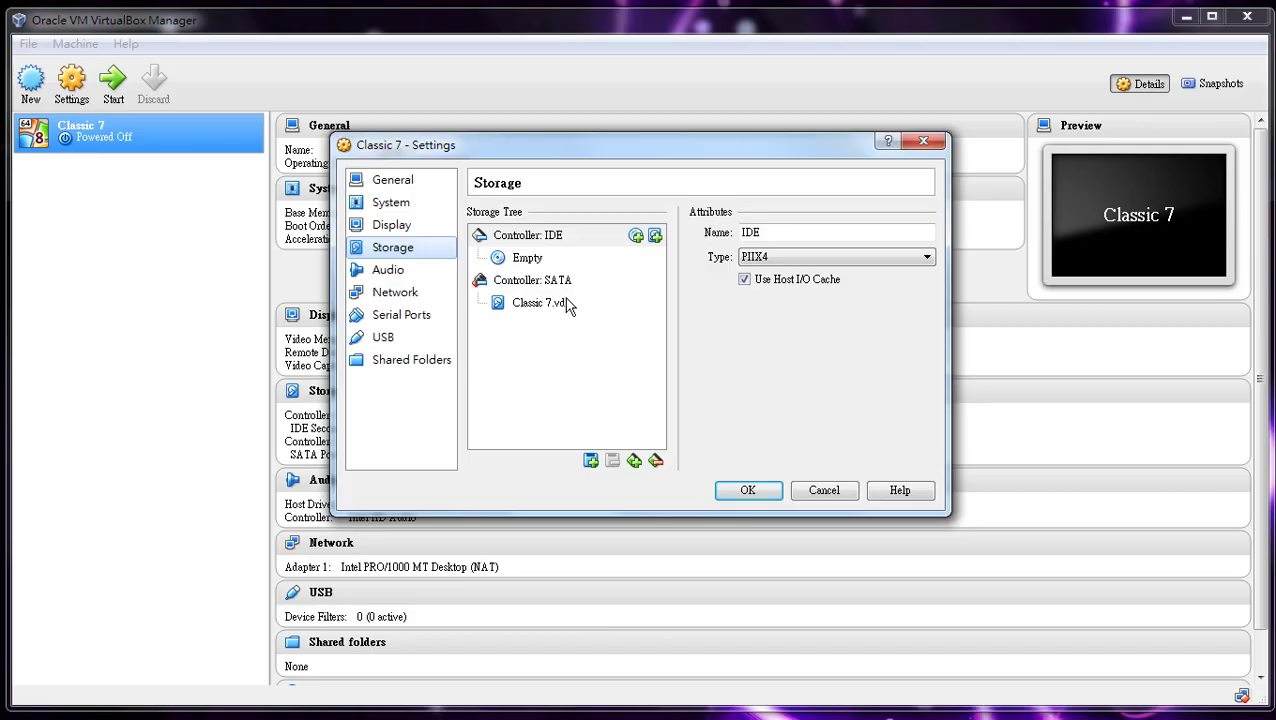
click(550, 260)
click(936, 238)
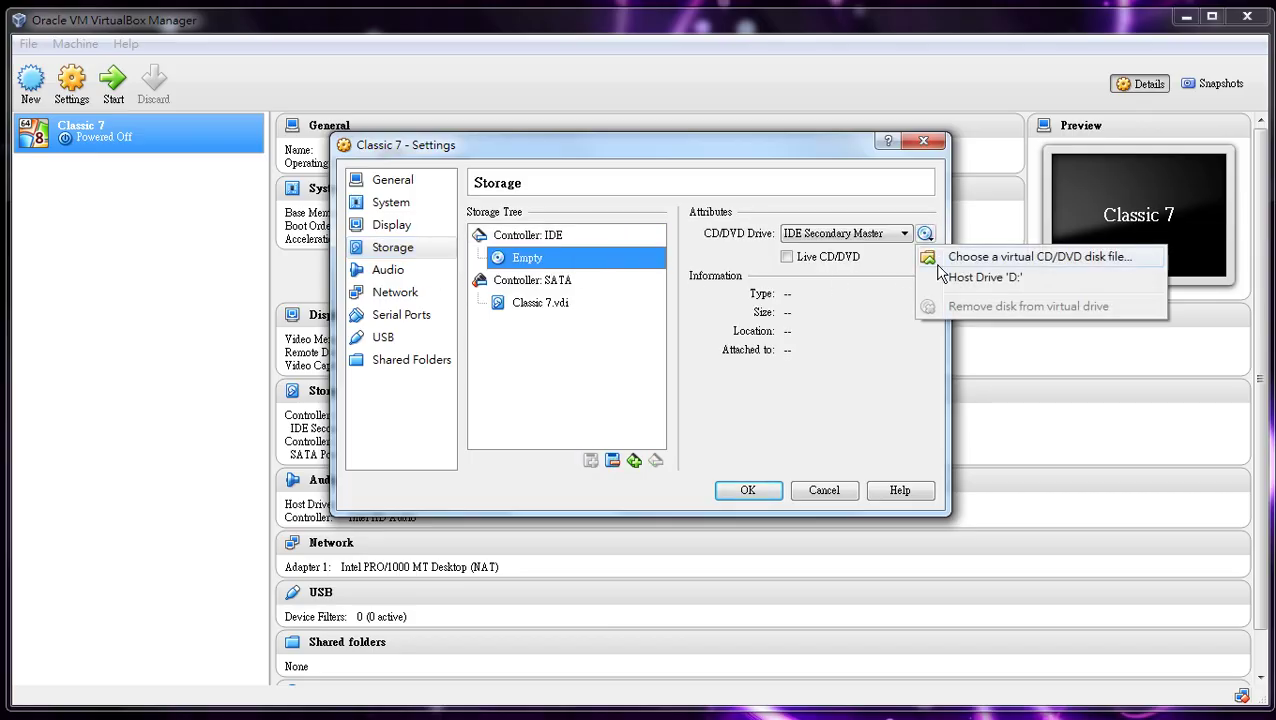
click(933, 257)
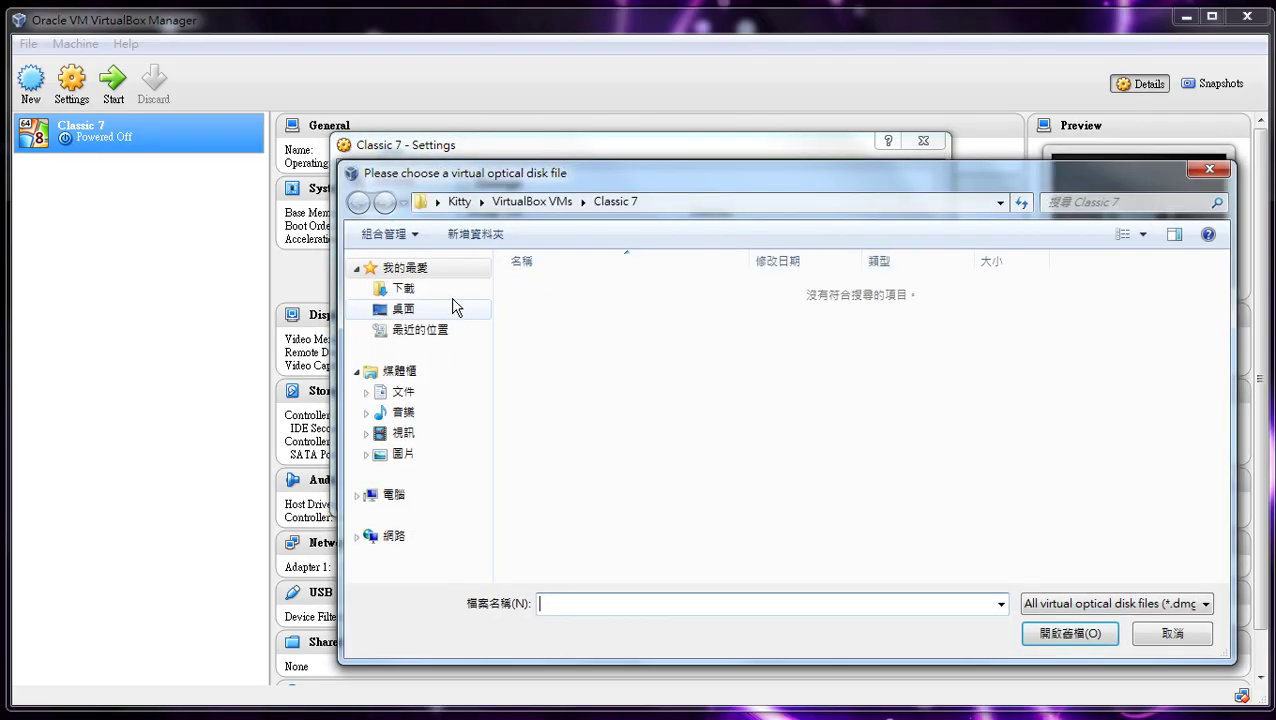
click(405, 288)
double_click(566, 318)
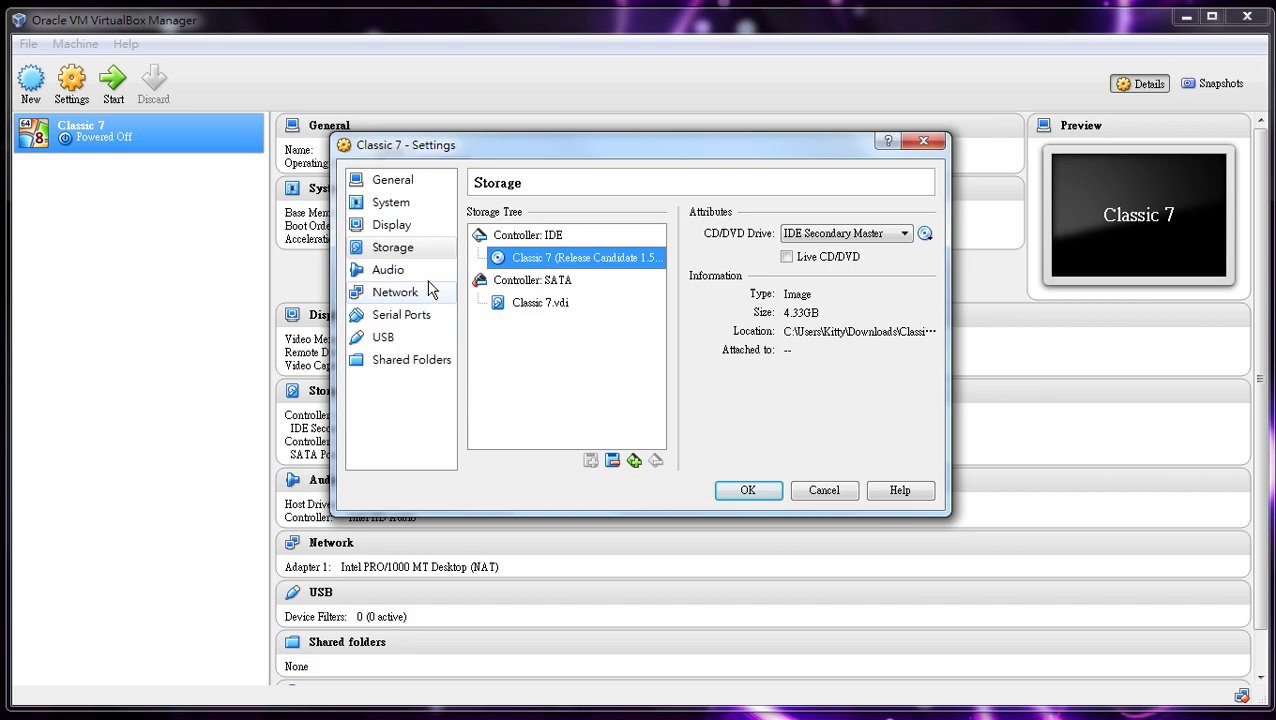
click(424, 278)
click(428, 296)
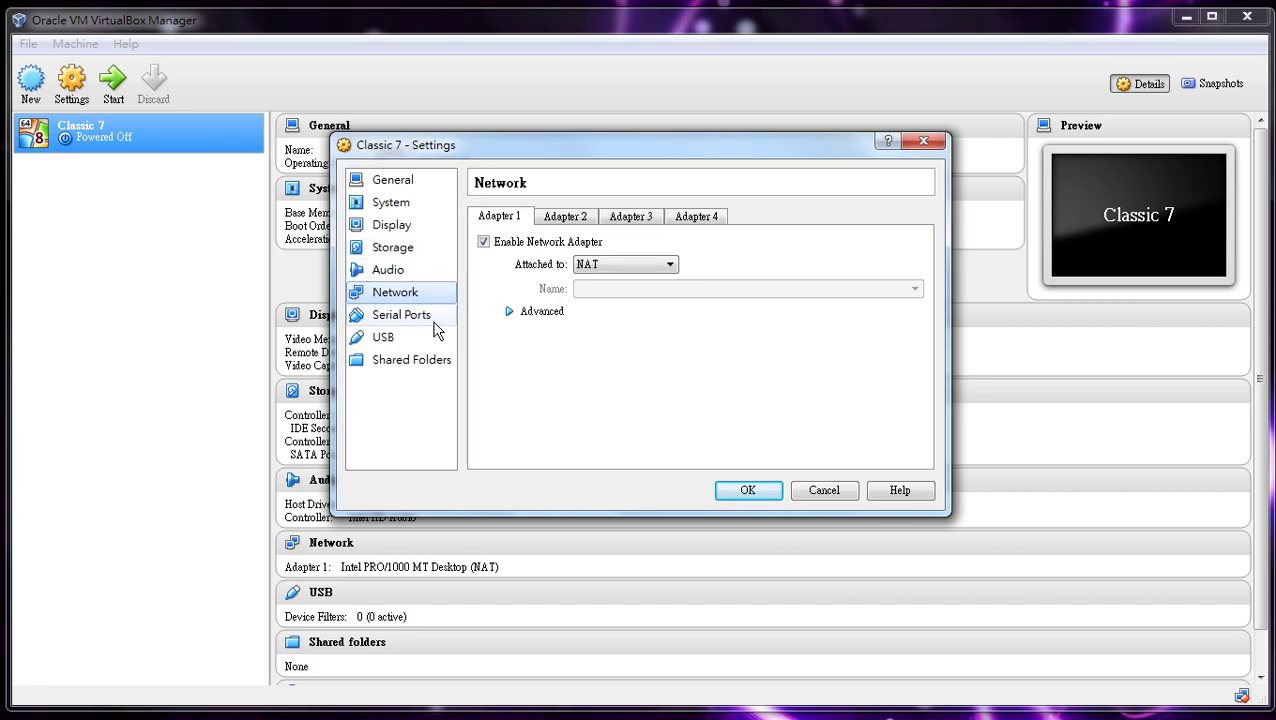
click(757, 494)
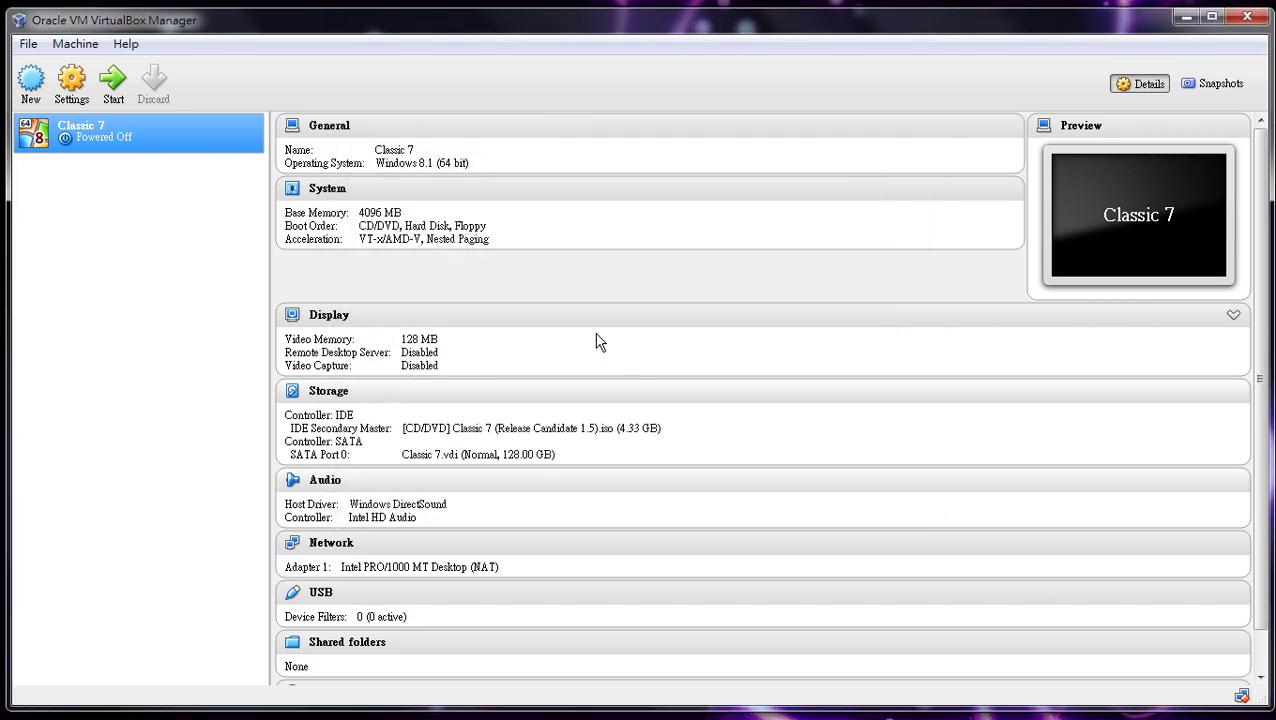
Start the Classic 7 virtual machine and dismiss the keyboard-capture message in its window.
click(128, 90)
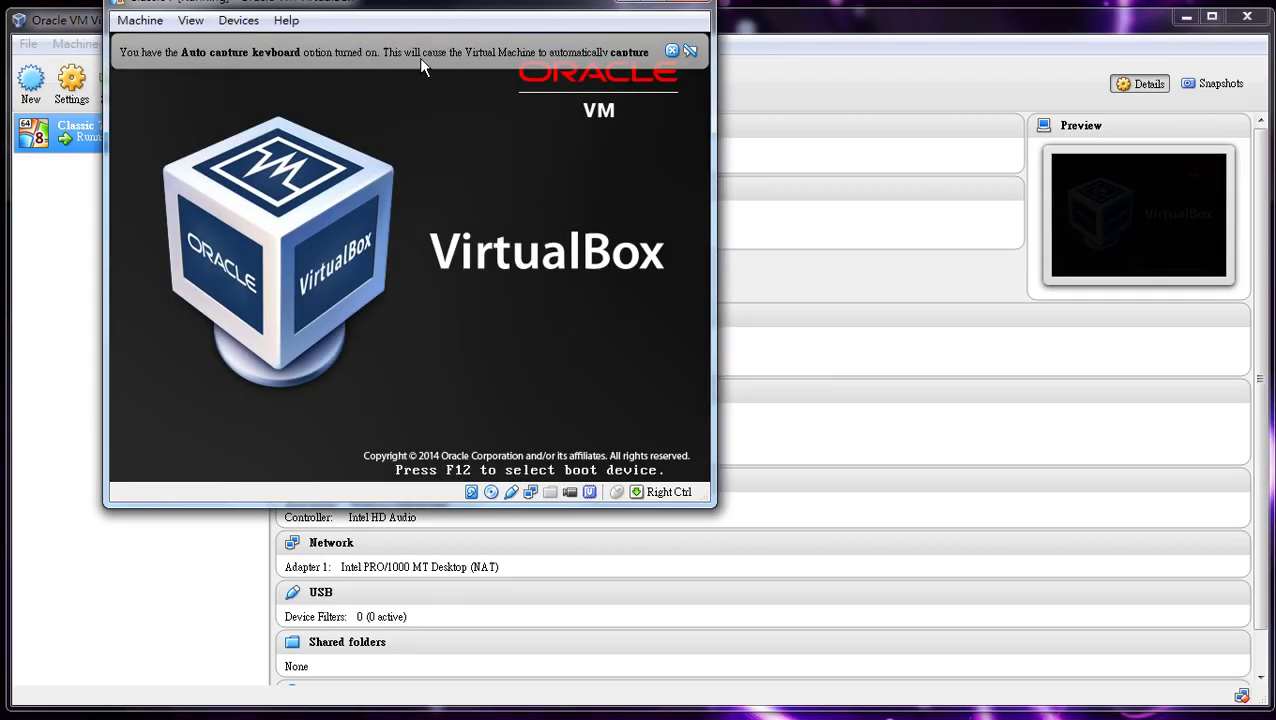
drag(425, 12, 544, 100)
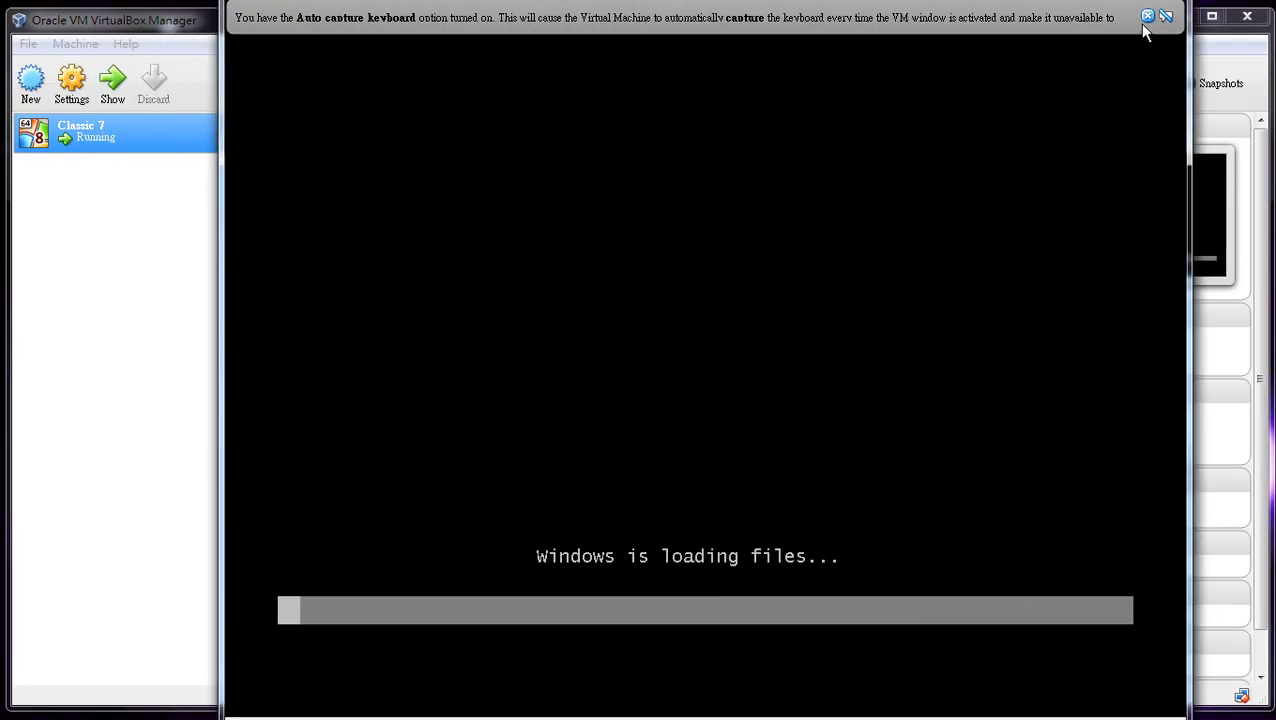
click(1147, 16)
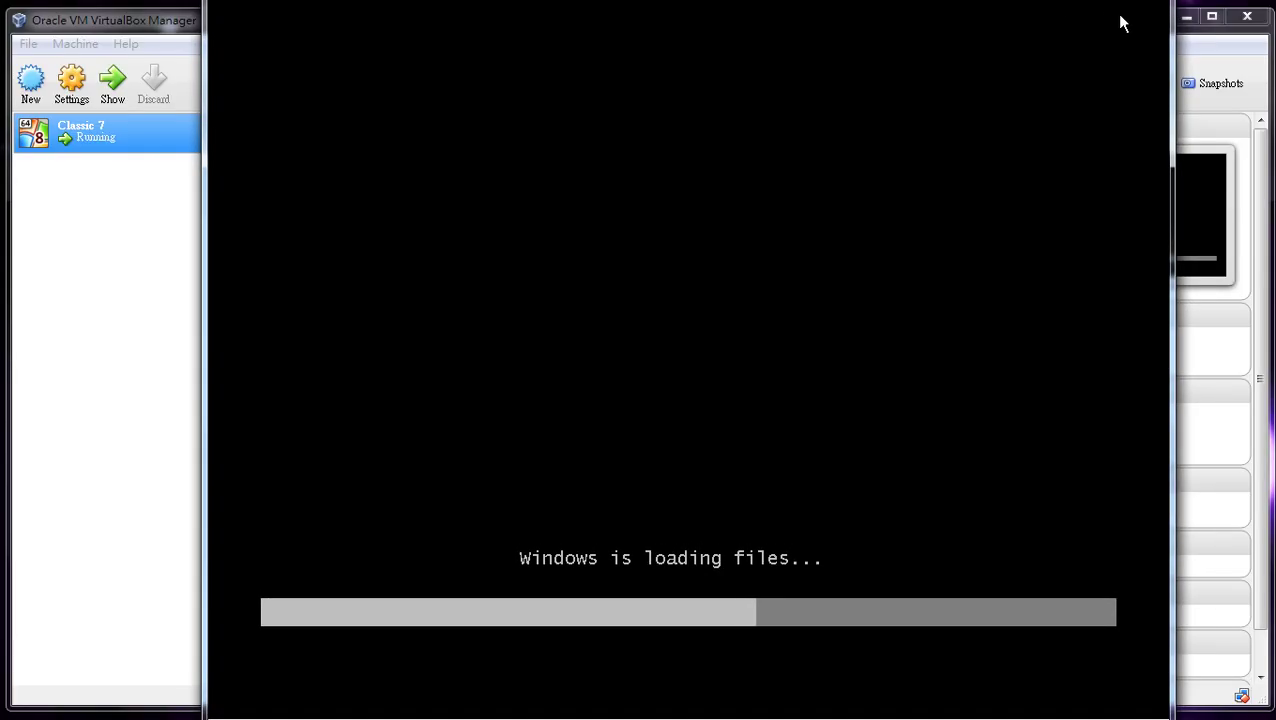
click(1185, 18)
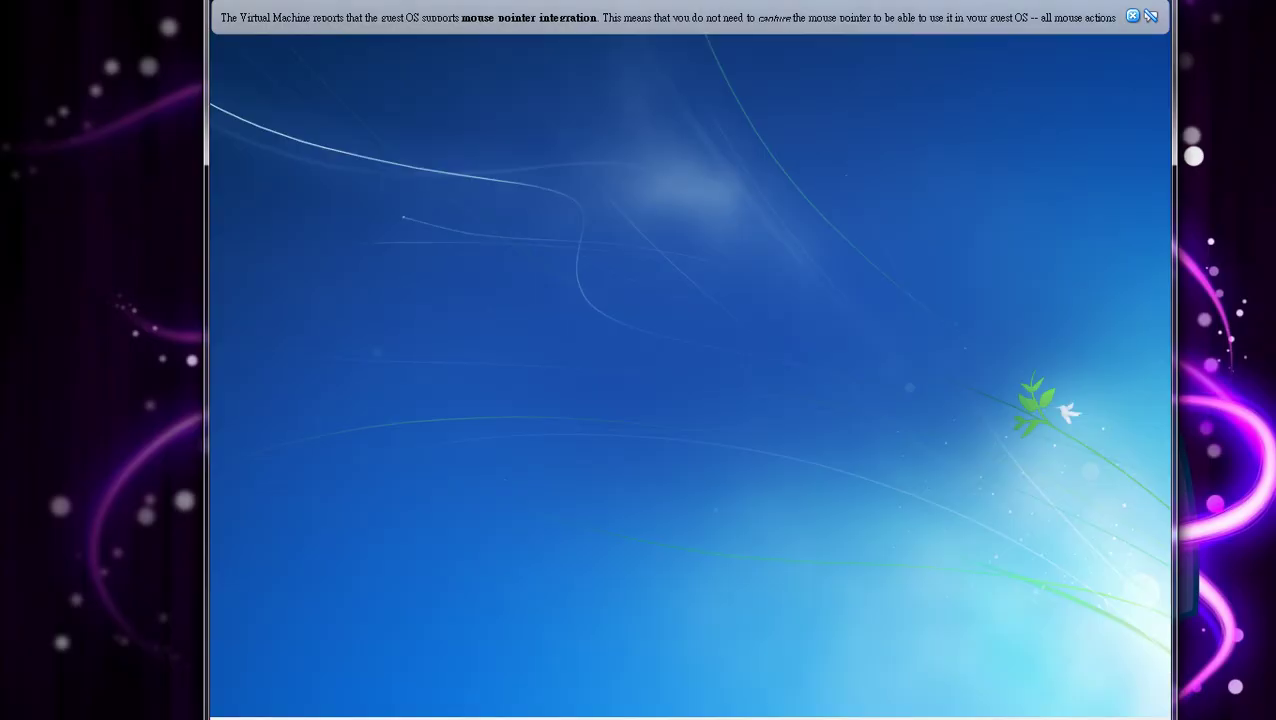
Start the Windows installation with English (United States) as language and format and the US keyboard.
click(1132, 18)
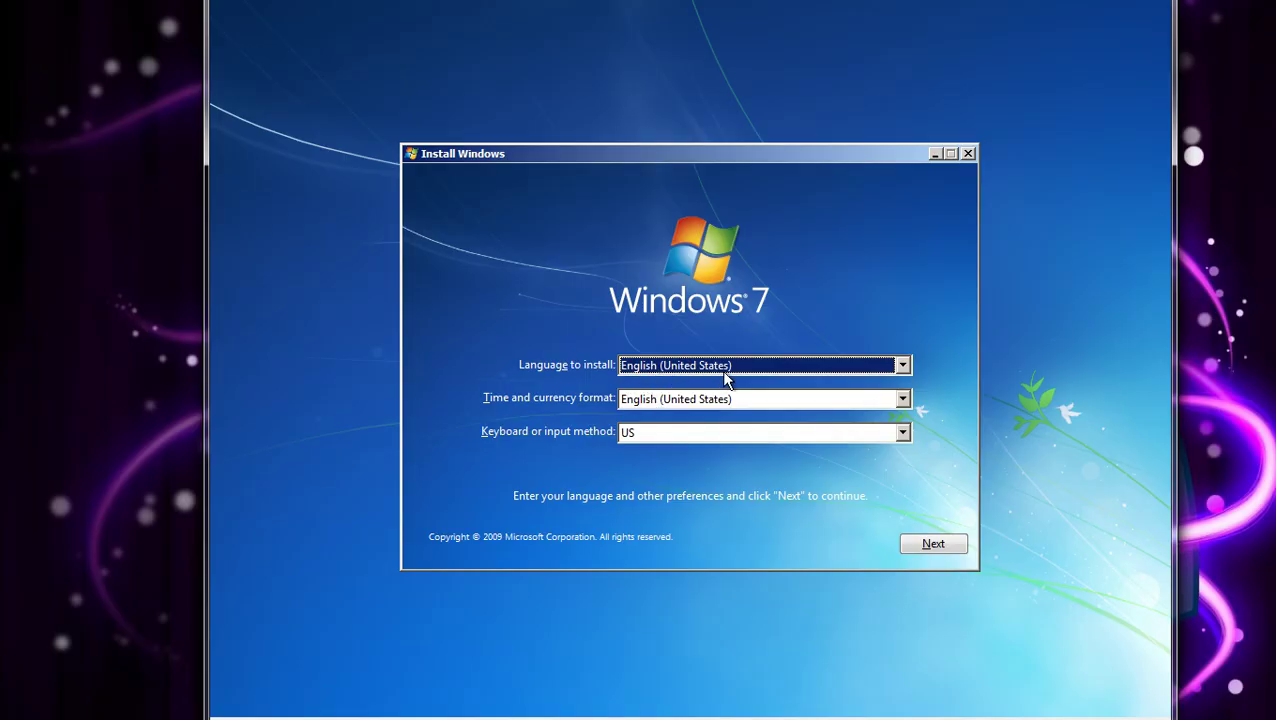
click(932, 545)
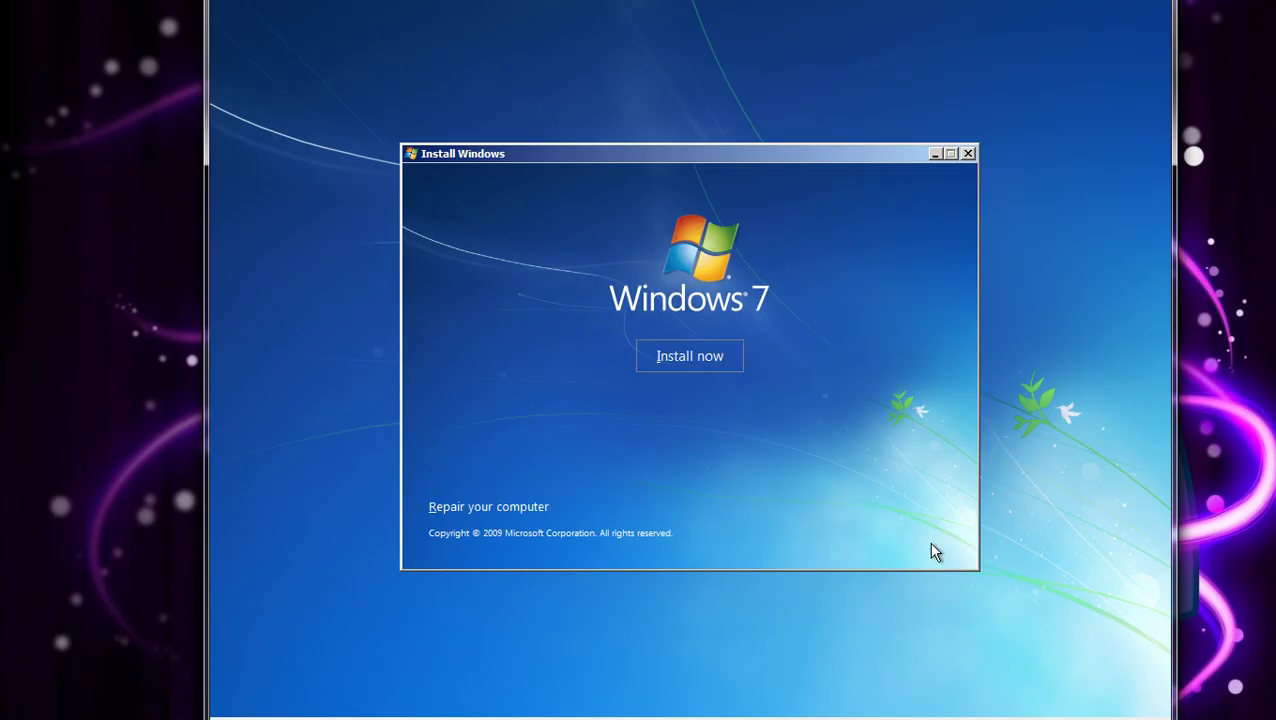
click(693, 363)
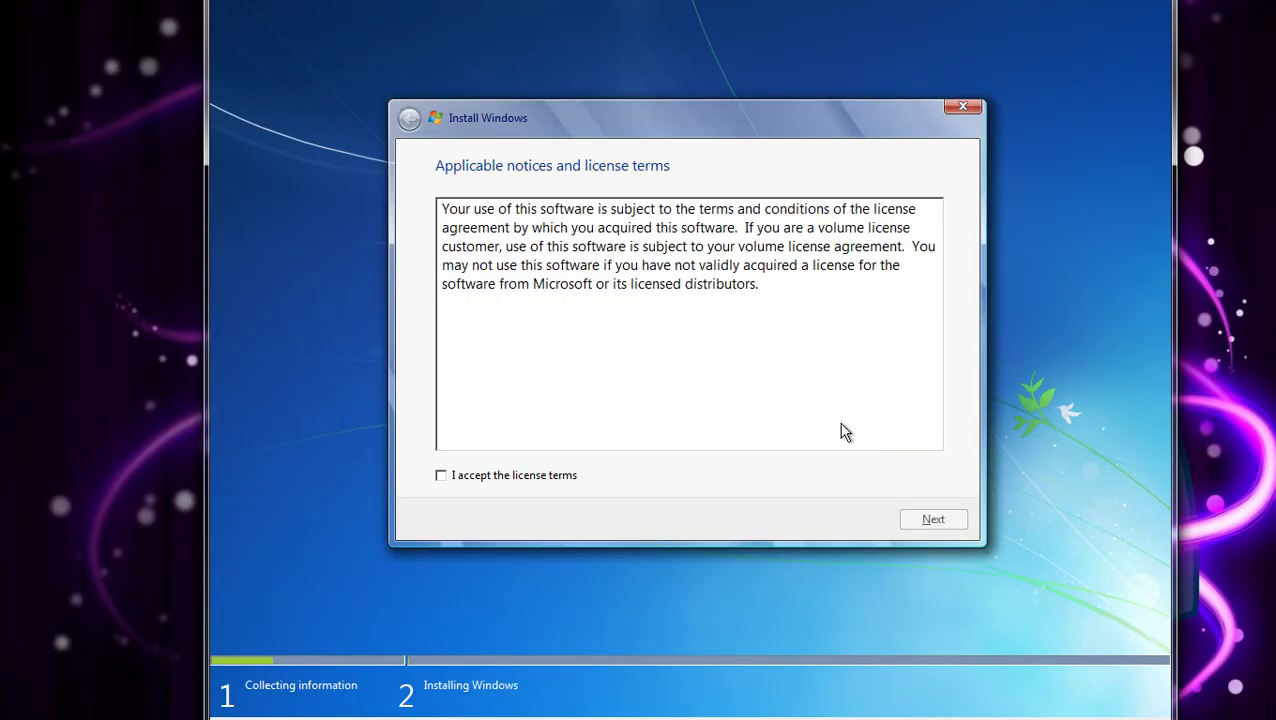
Accept the license terms and install Windows on Disk 0 Unallocated Space.
click(488, 477)
click(943, 524)
click(678, 360)
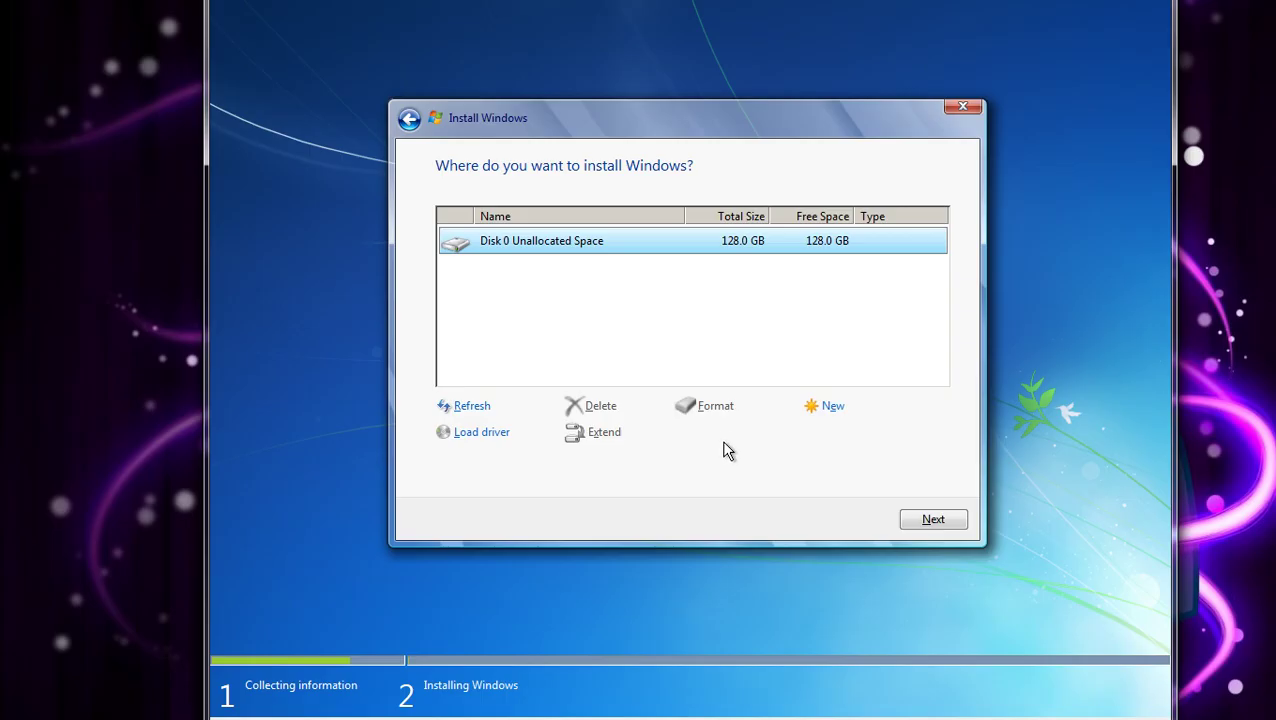
click(931, 520)
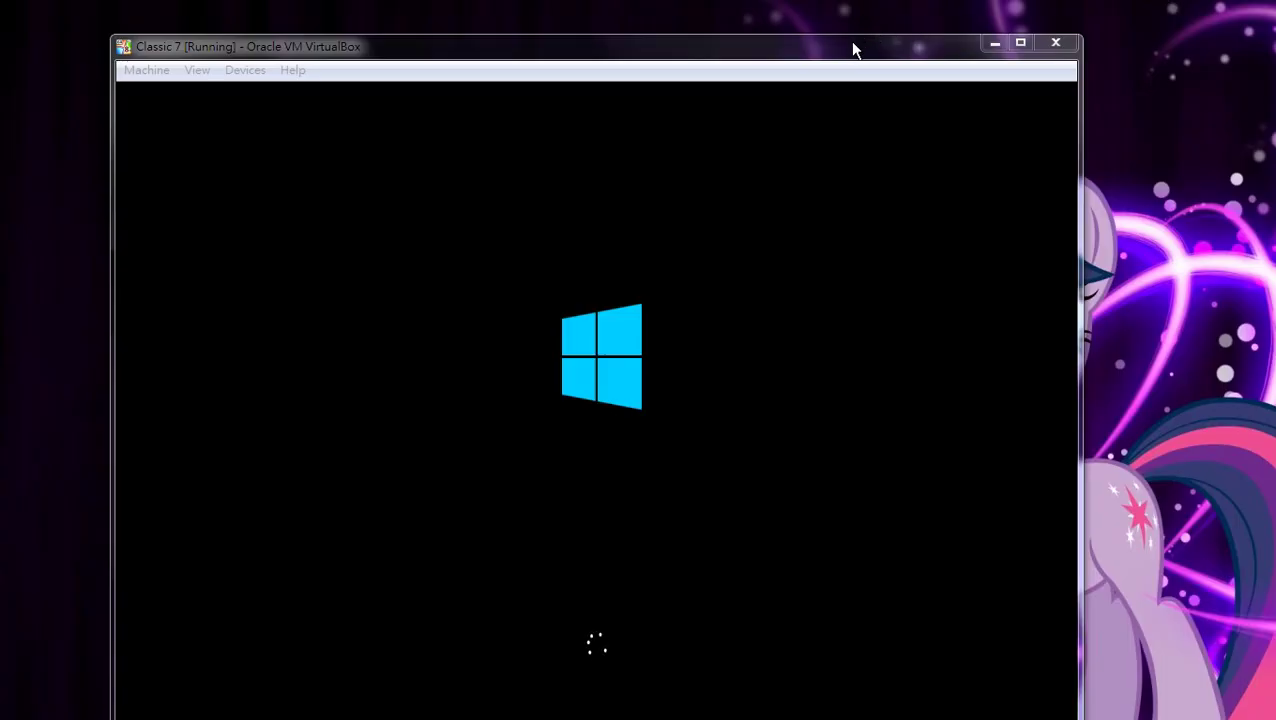
Enter the account's user name and set the computer name to Win-7 in Windows setup.
drag(852, 48, 920, 0)
click(1103, 31)
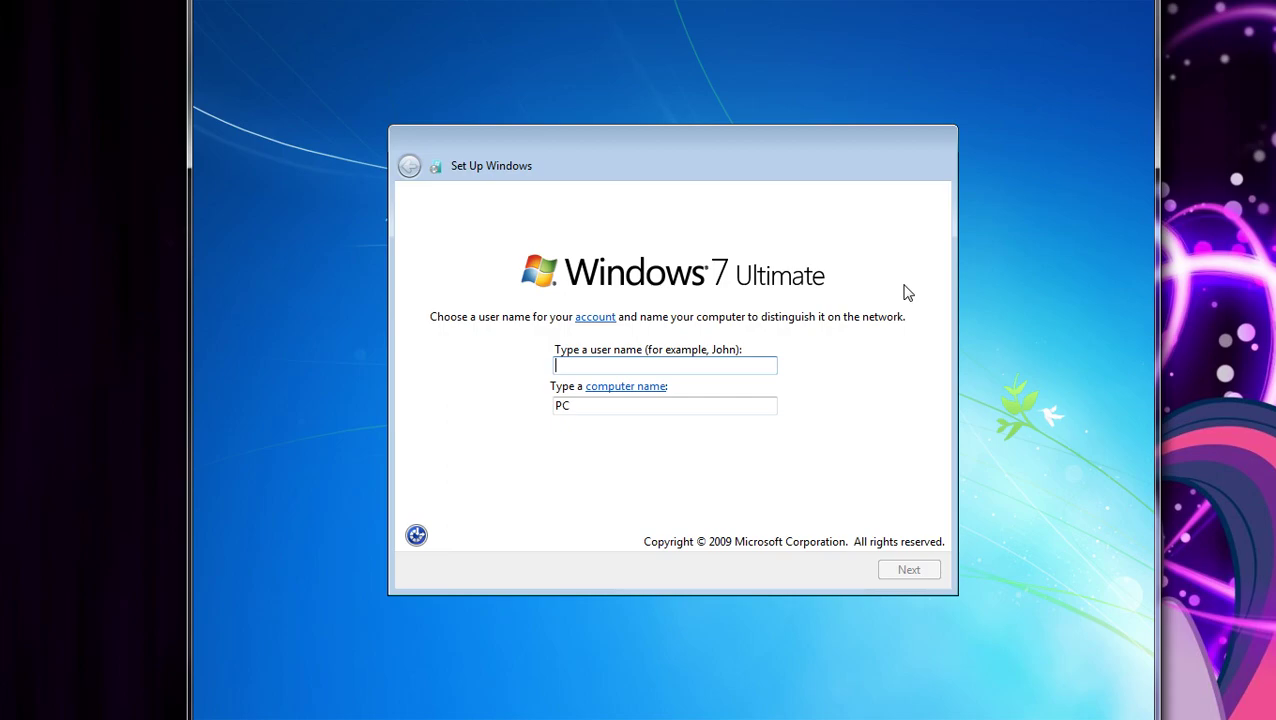
text(Kitty)
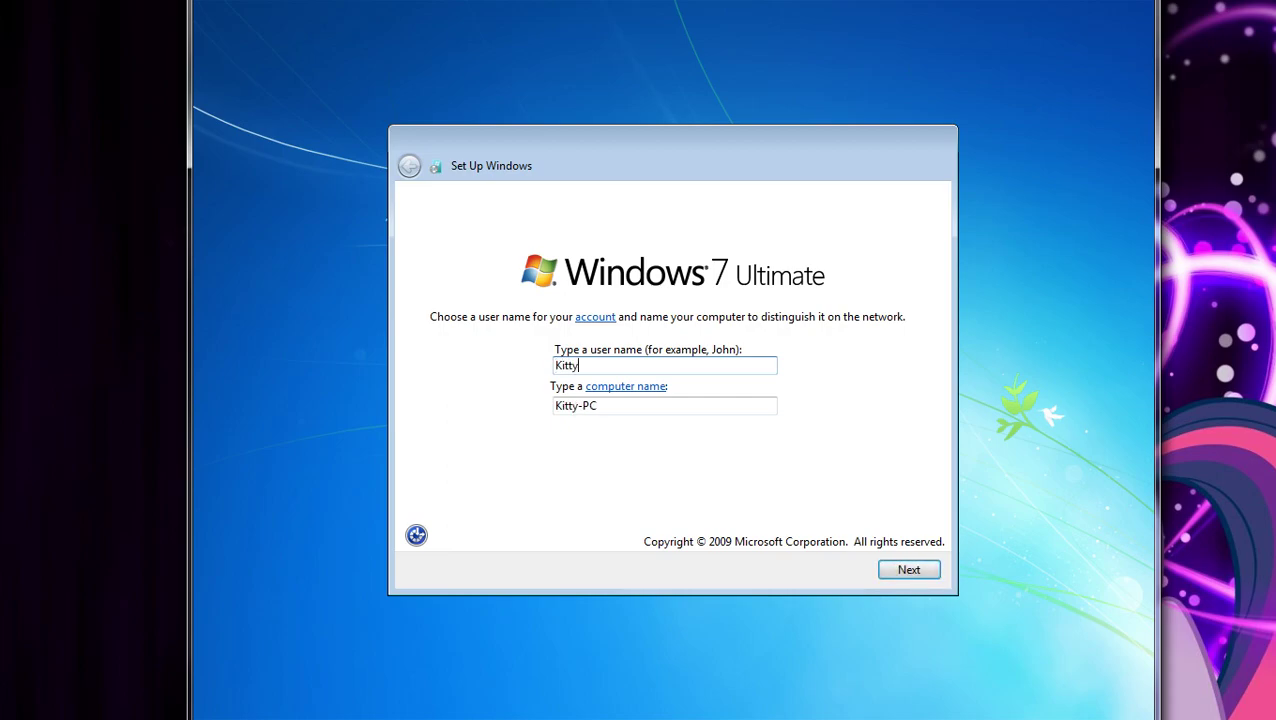
click(672, 407)
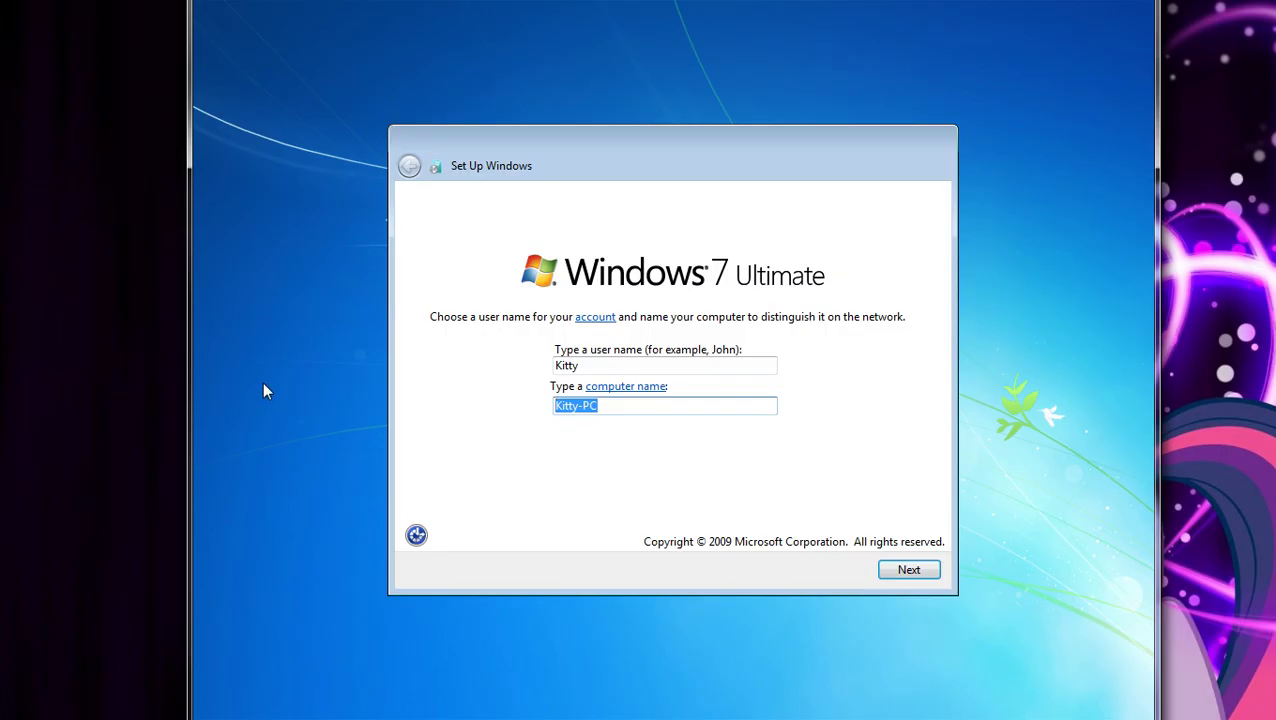
text(Win-7)
click(909, 569)
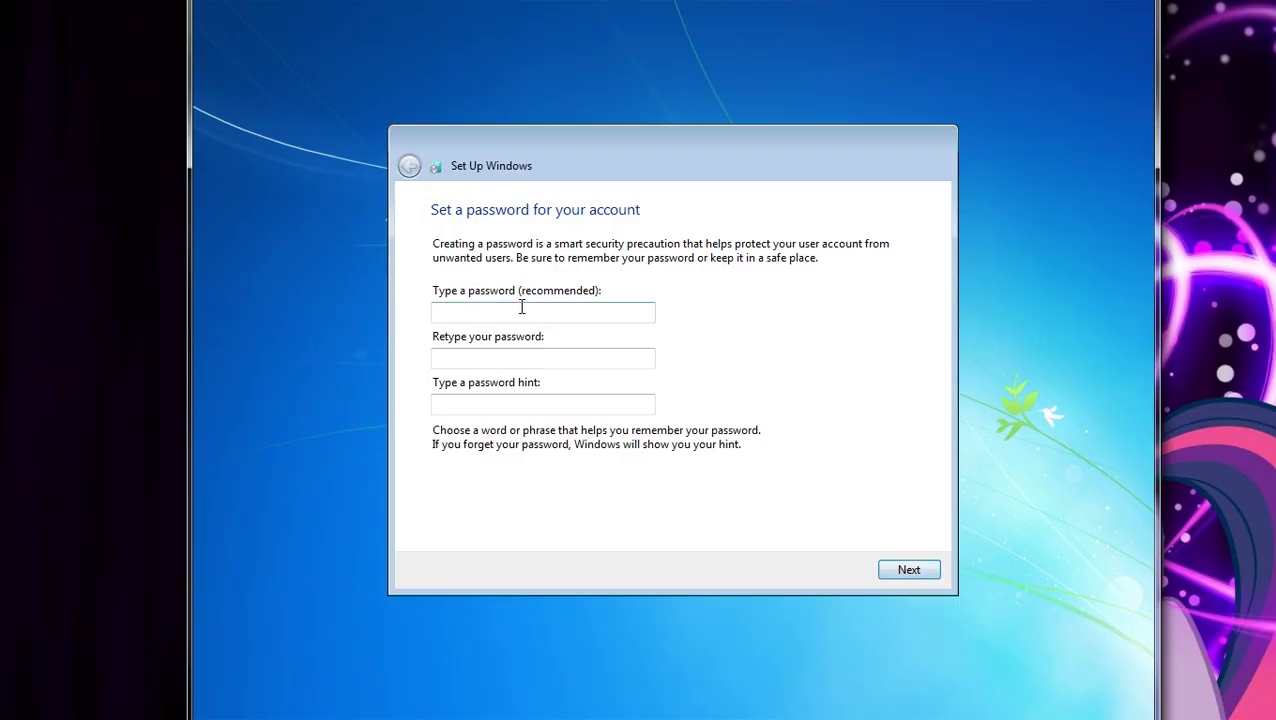
Continue without an account password or product key, and enable automatic Windows activation when online.
click(923, 577)
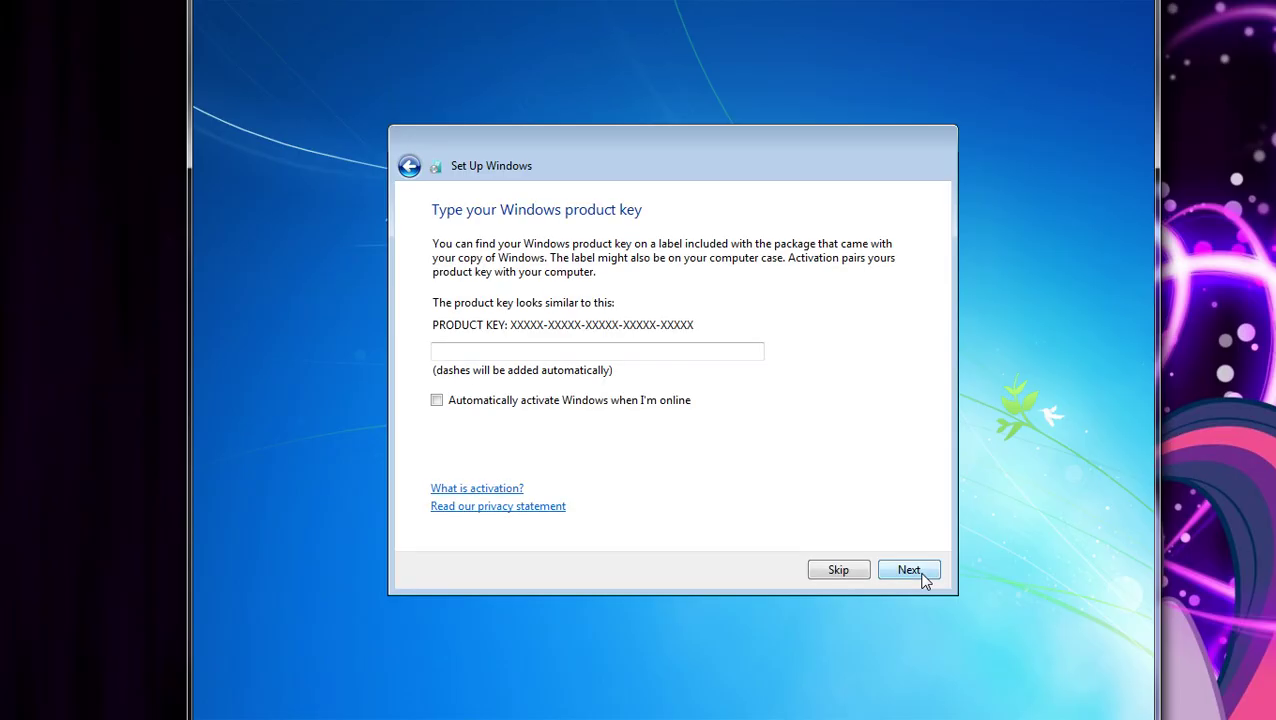
click(474, 402)
click(923, 574)
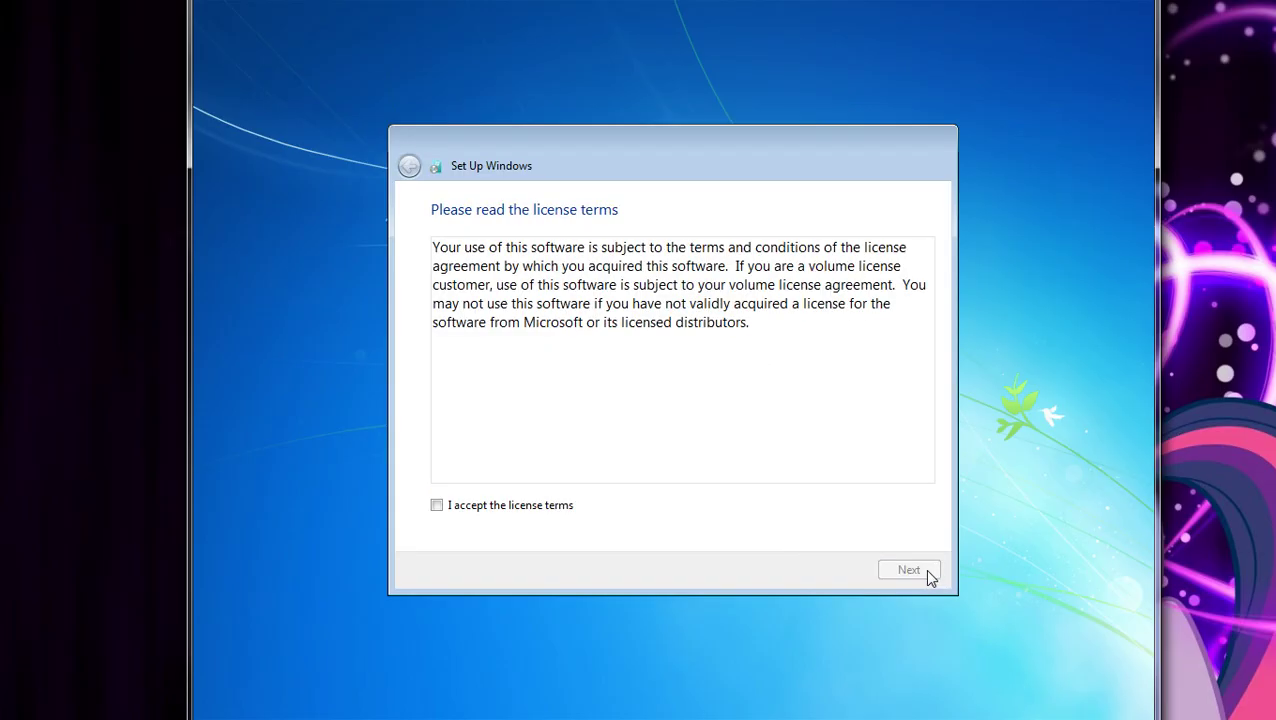
Accept the license terms in Windows setup and choose Ask me later for the update and protection settings.
click(526, 508)
click(912, 569)
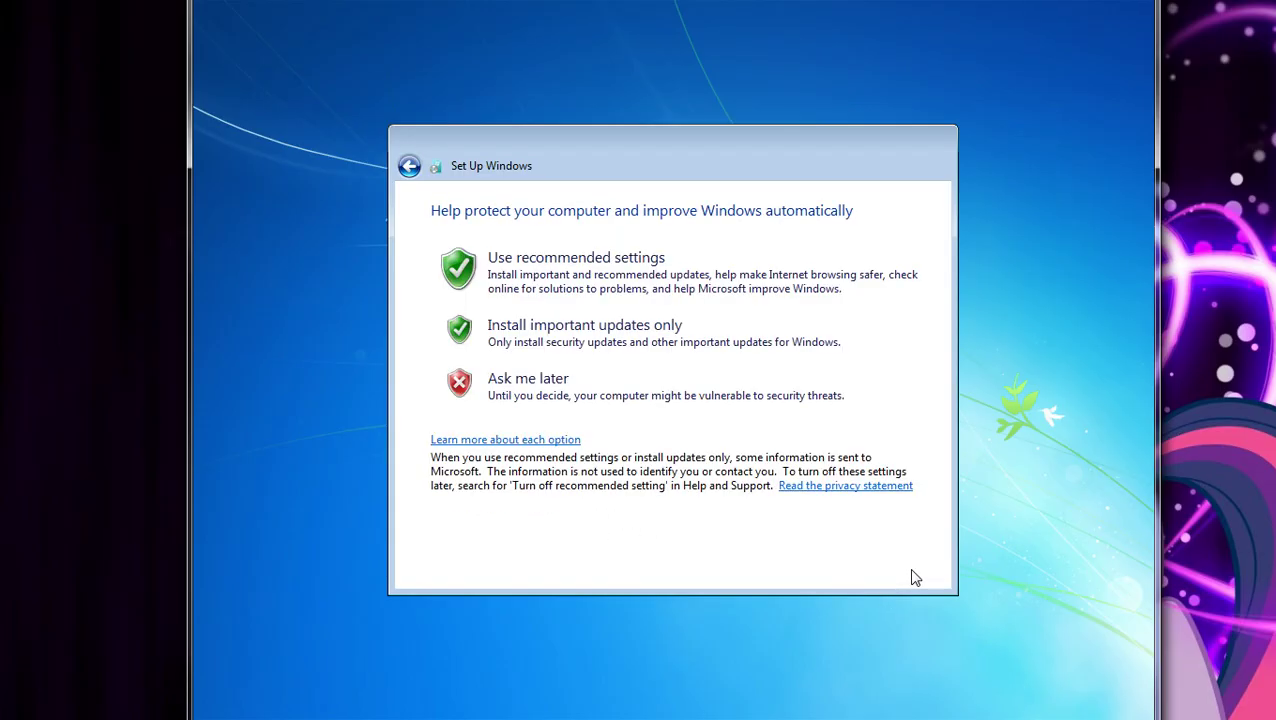
click(667, 395)
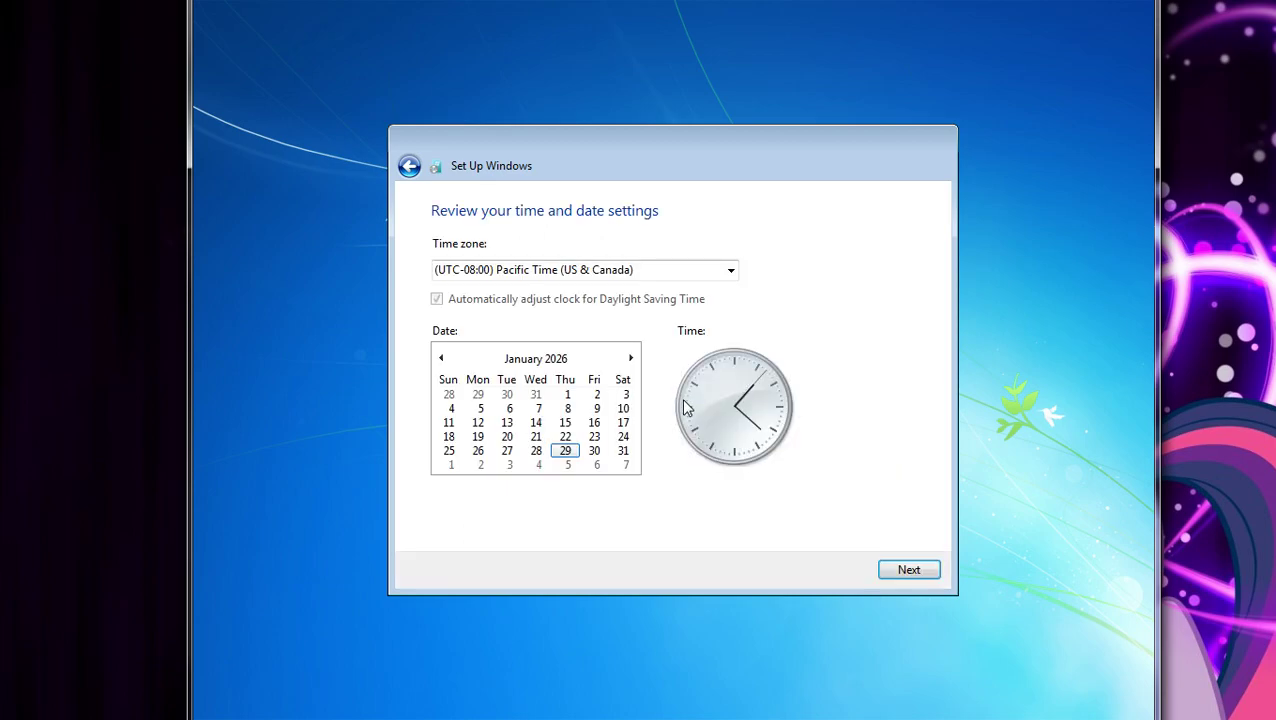
Set the time zone to (UTC+08:00) Beijing, Chongqing, Hong Kong, Urumqi and continue with the existing date and time.
click(731, 270)
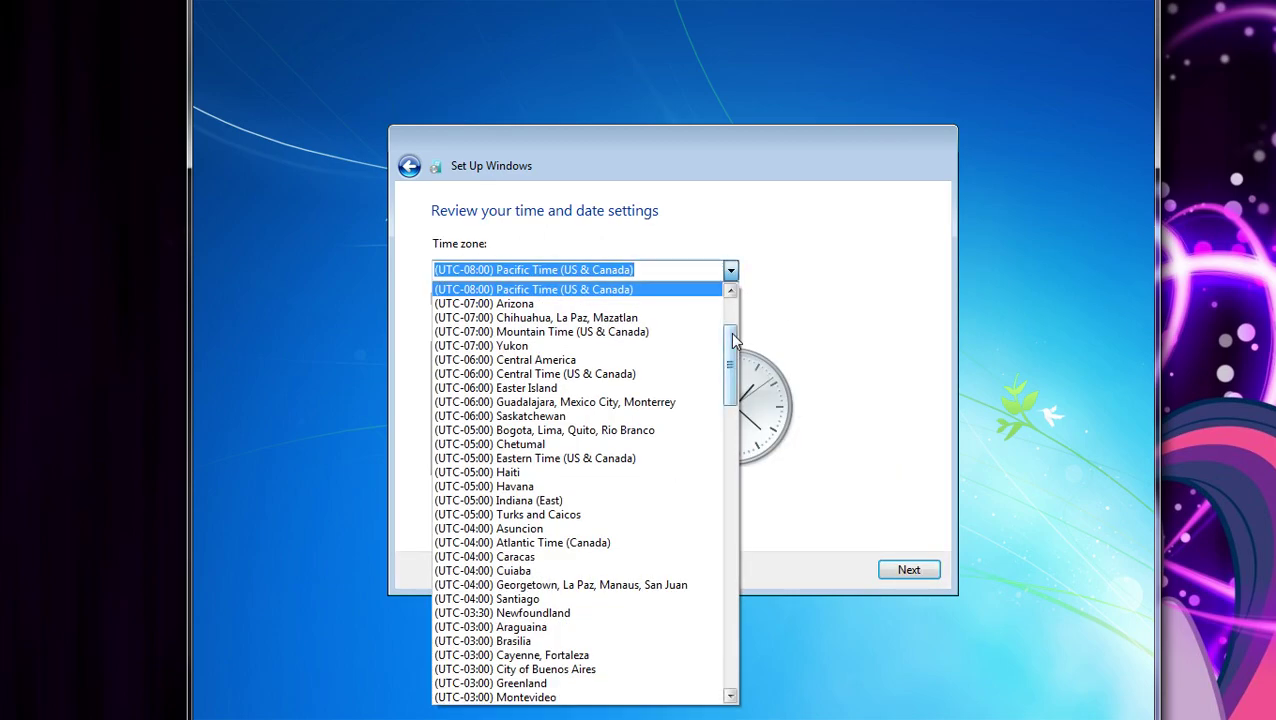
scroll(733, 340, down, 20)
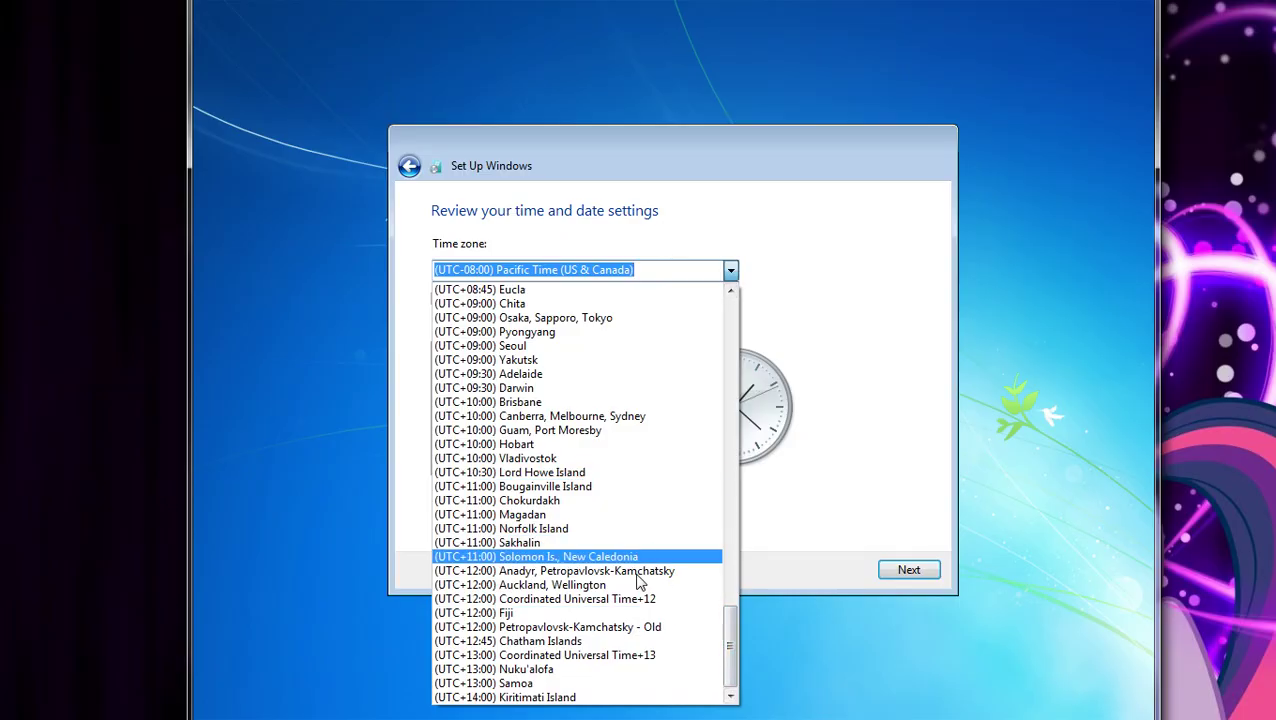
drag(731, 607, 742, 572)
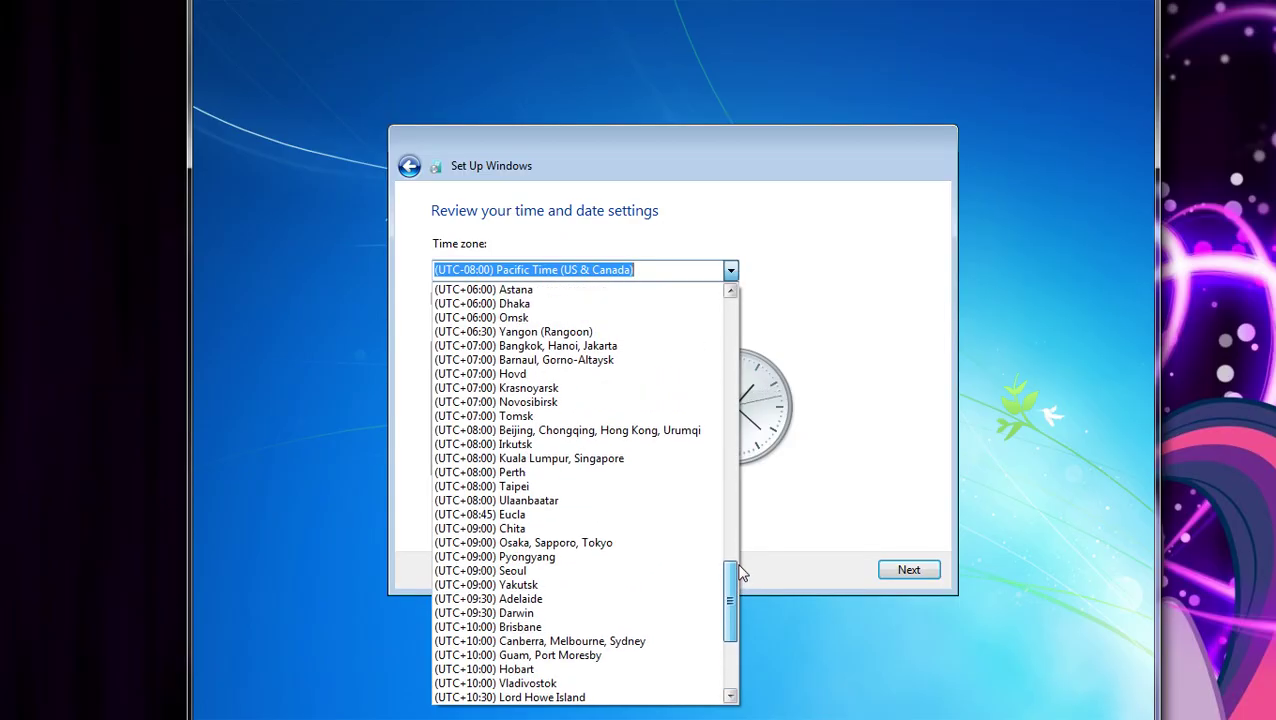
click(584, 432)
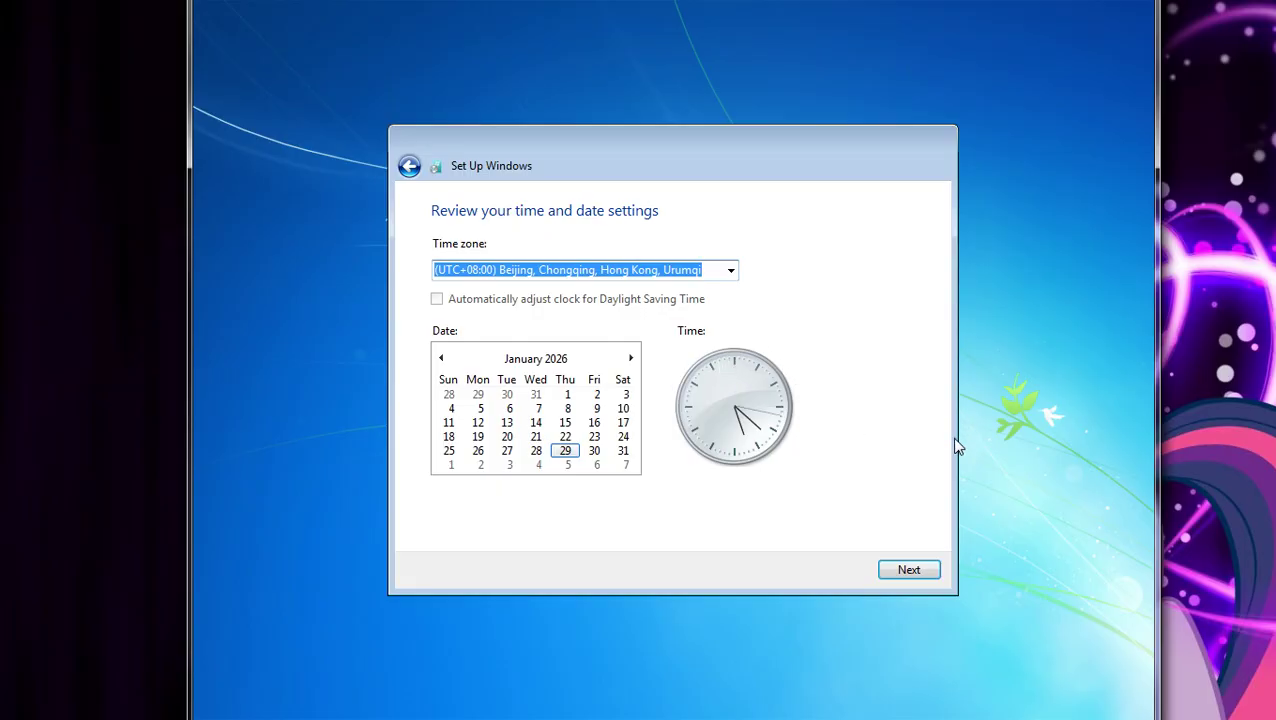
click(917, 574)
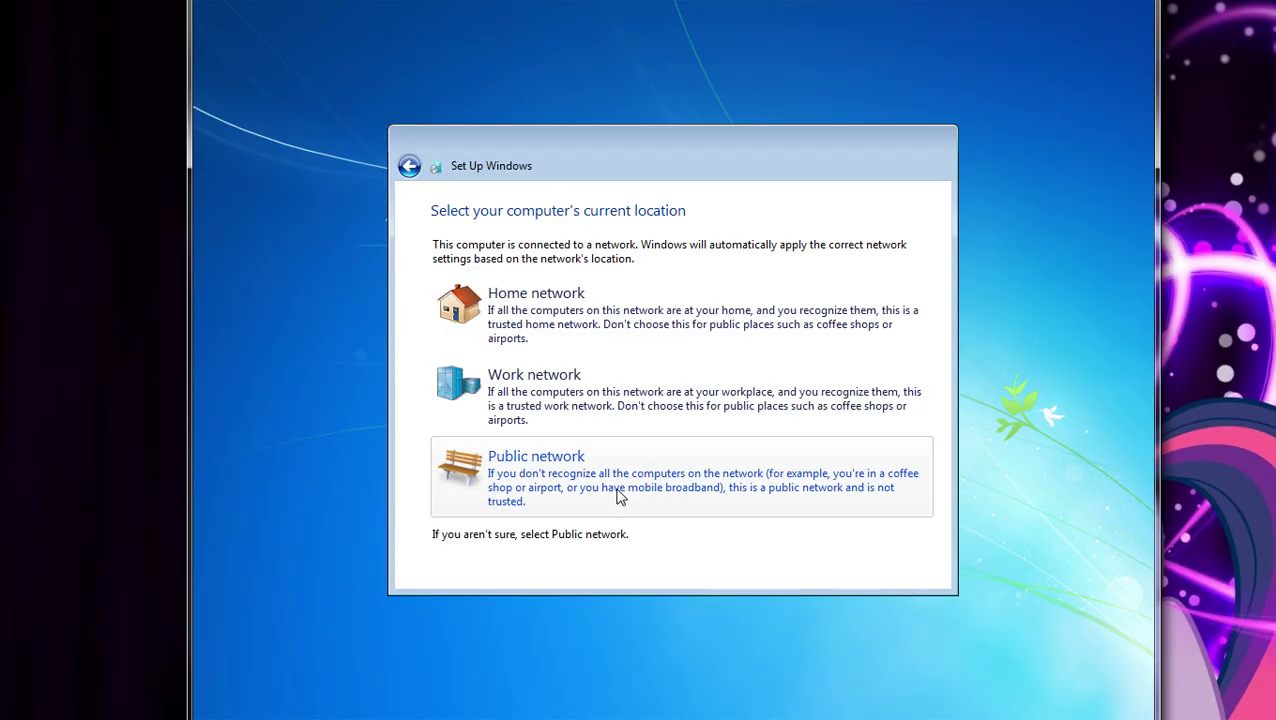
Choose Public network as the location in setup and again on the desktop, dismissing the log-off notice.
click(659, 494)
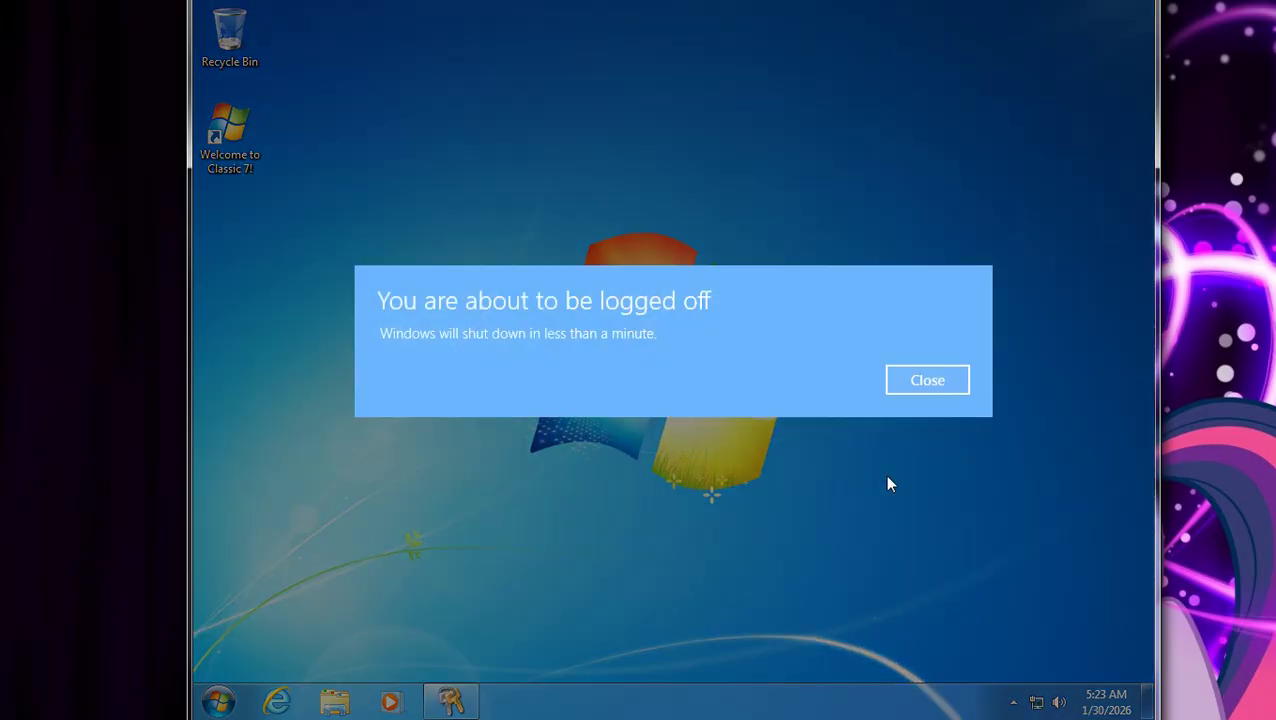
click(912, 384)
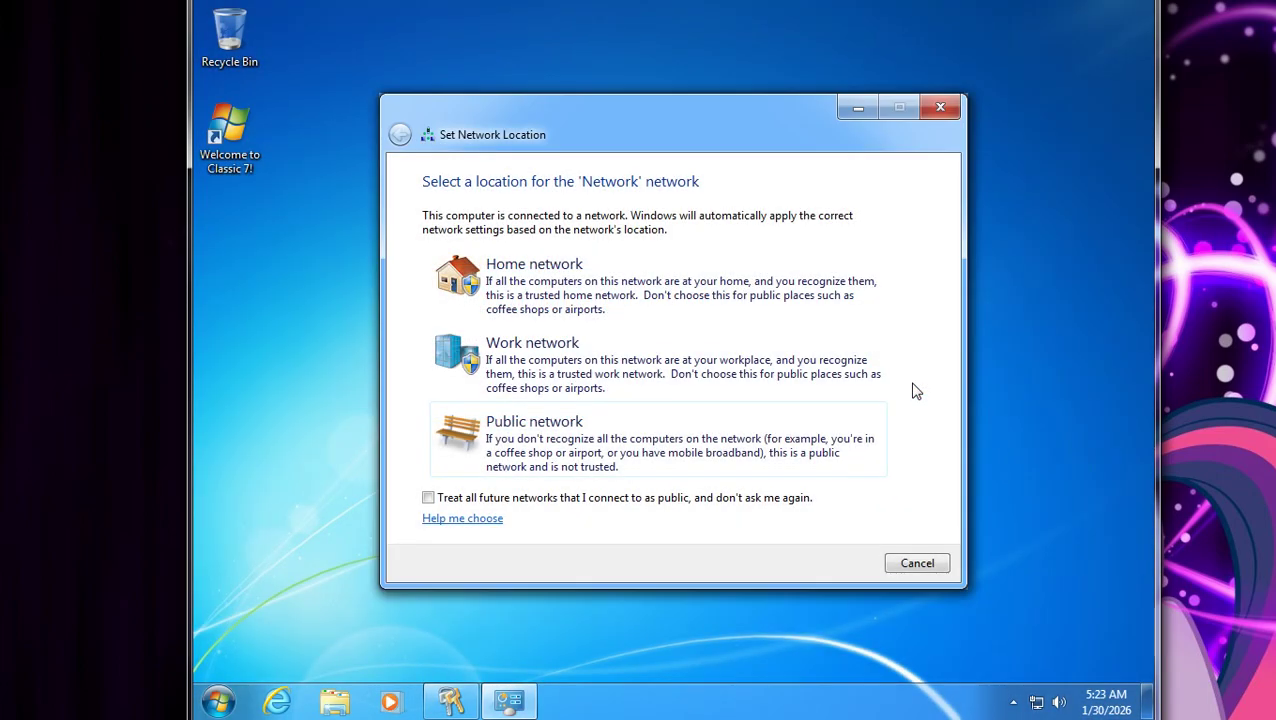
click(567, 440)
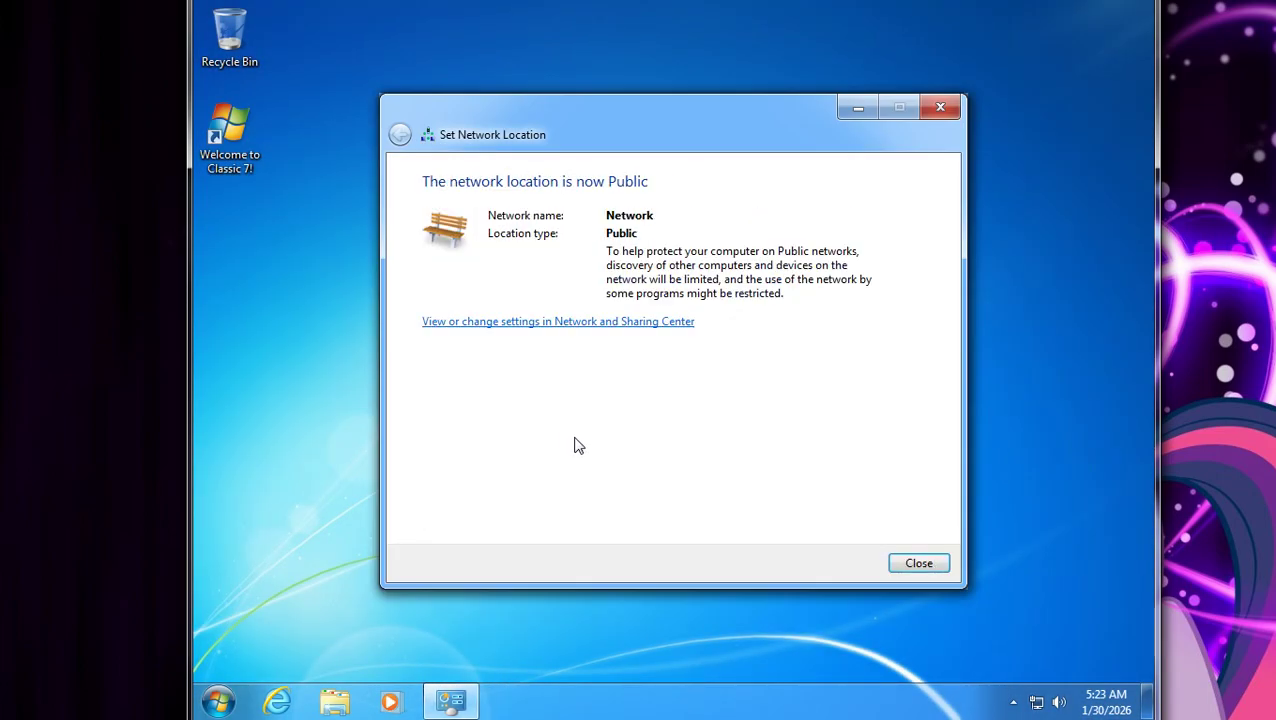
click(914, 562)
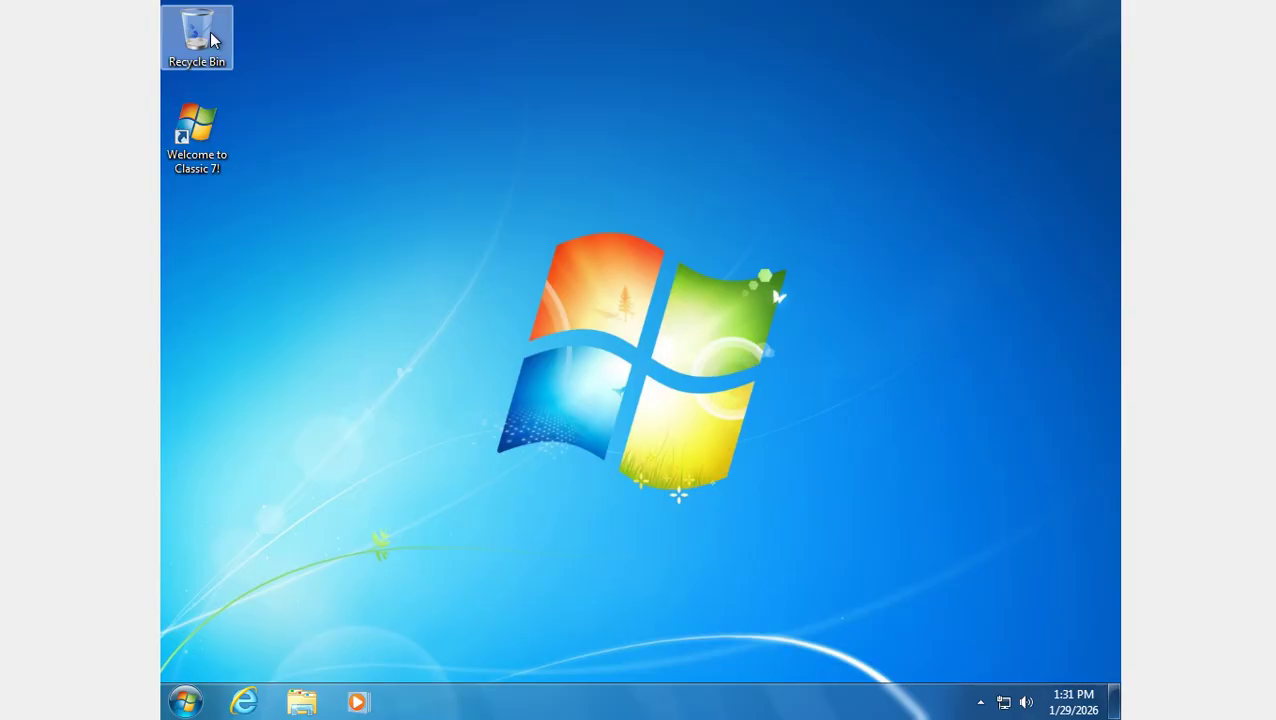
Open the Welcome to Classic 7! README from the desktop, cancel the Software Licensing dialog and maximize the document window.
click(220, 141)
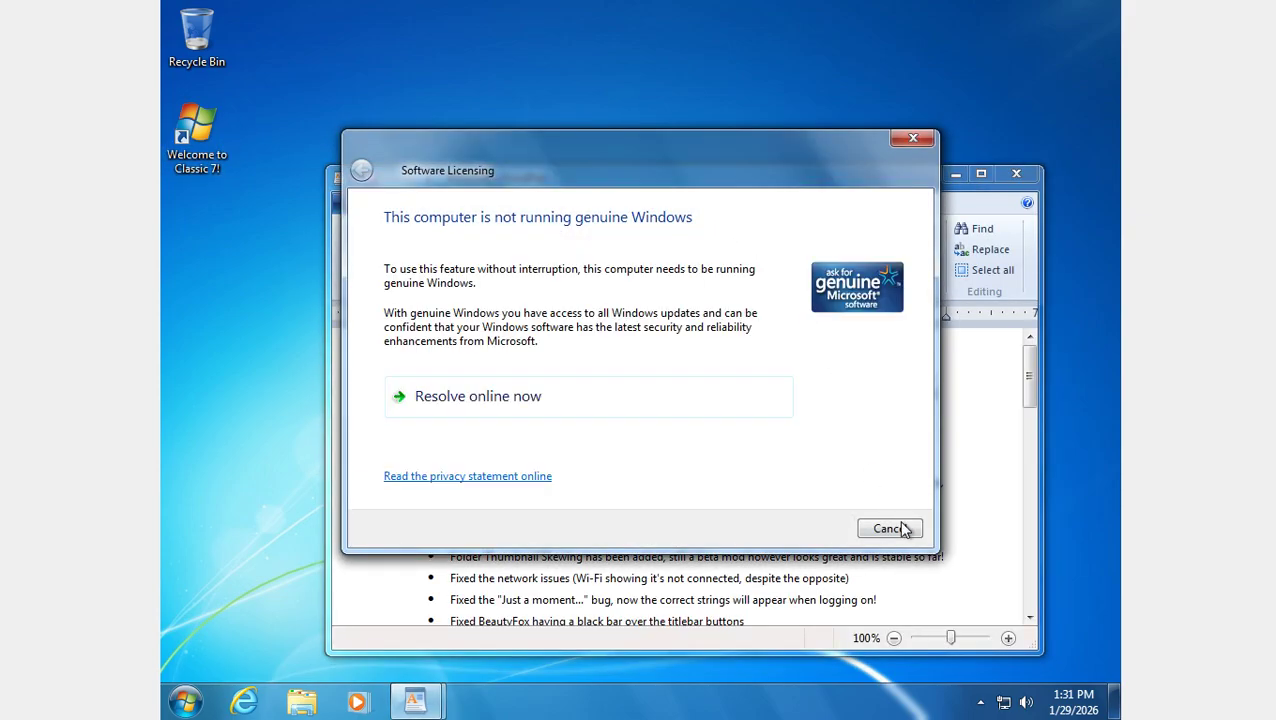
click(903, 531)
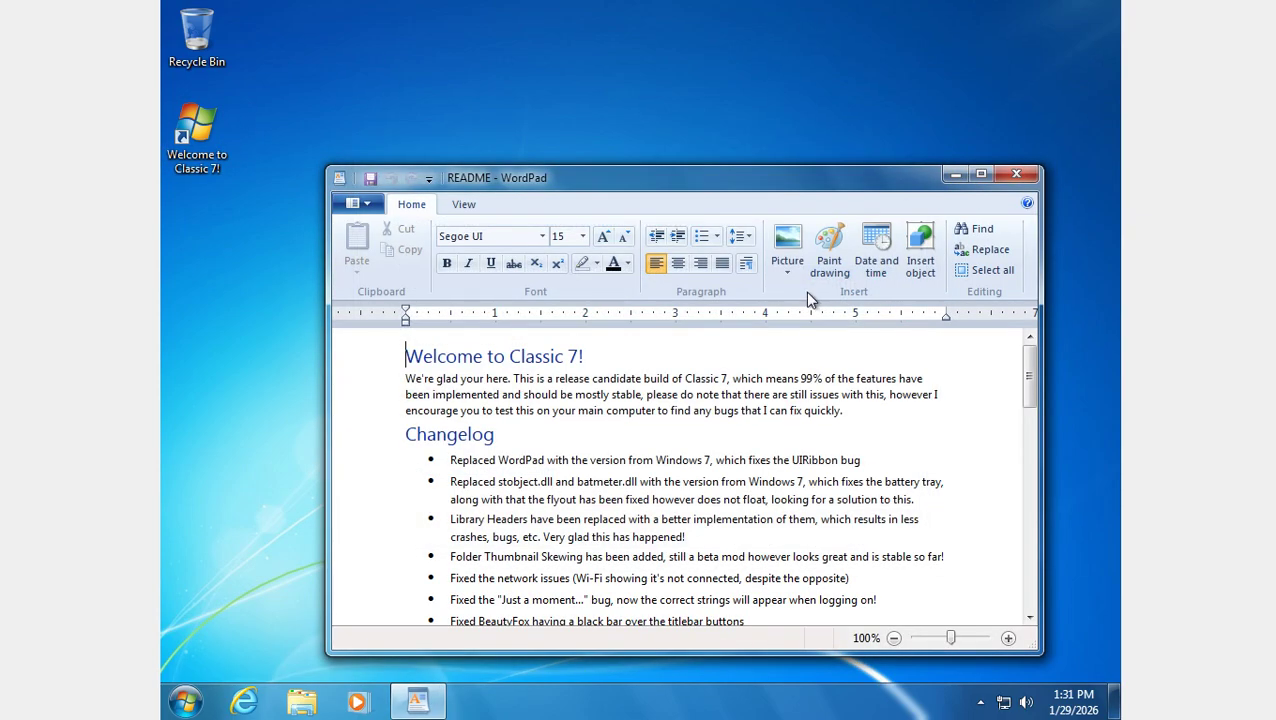
double_click(727, 186)
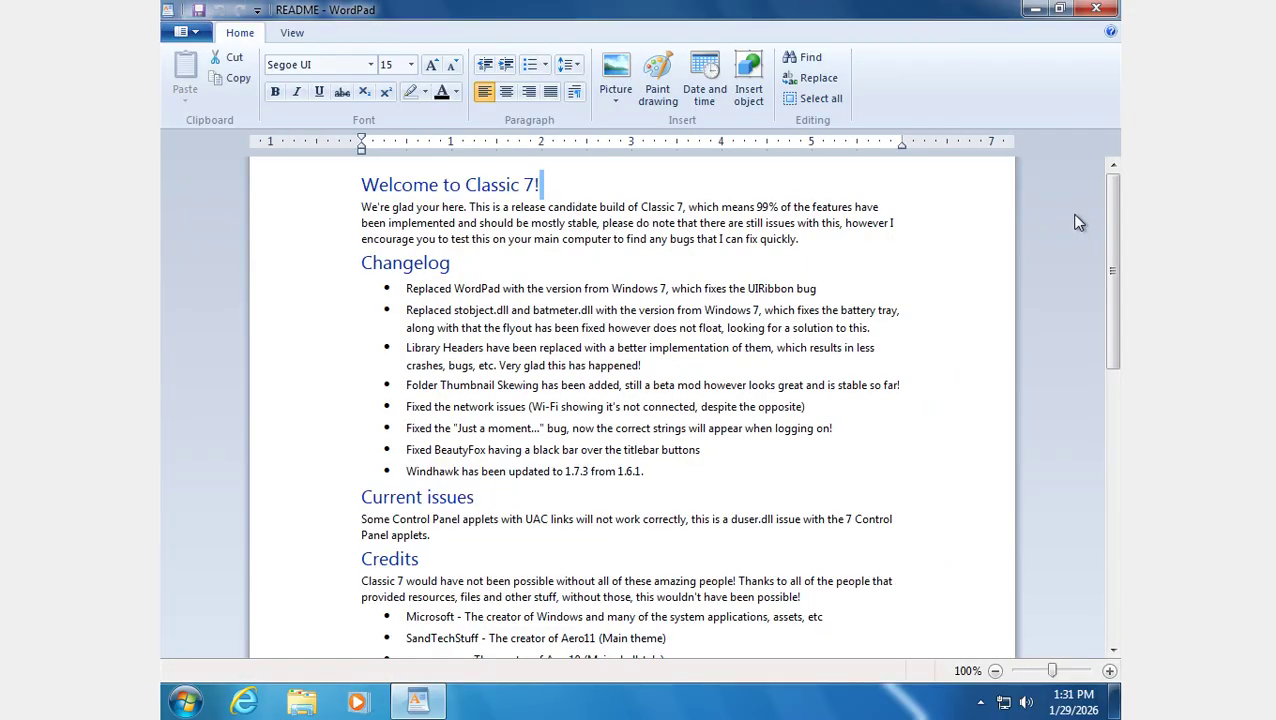
Read through the README's changelog, current issues and credits, and close the document.
drag(1111, 228, 1119, 203)
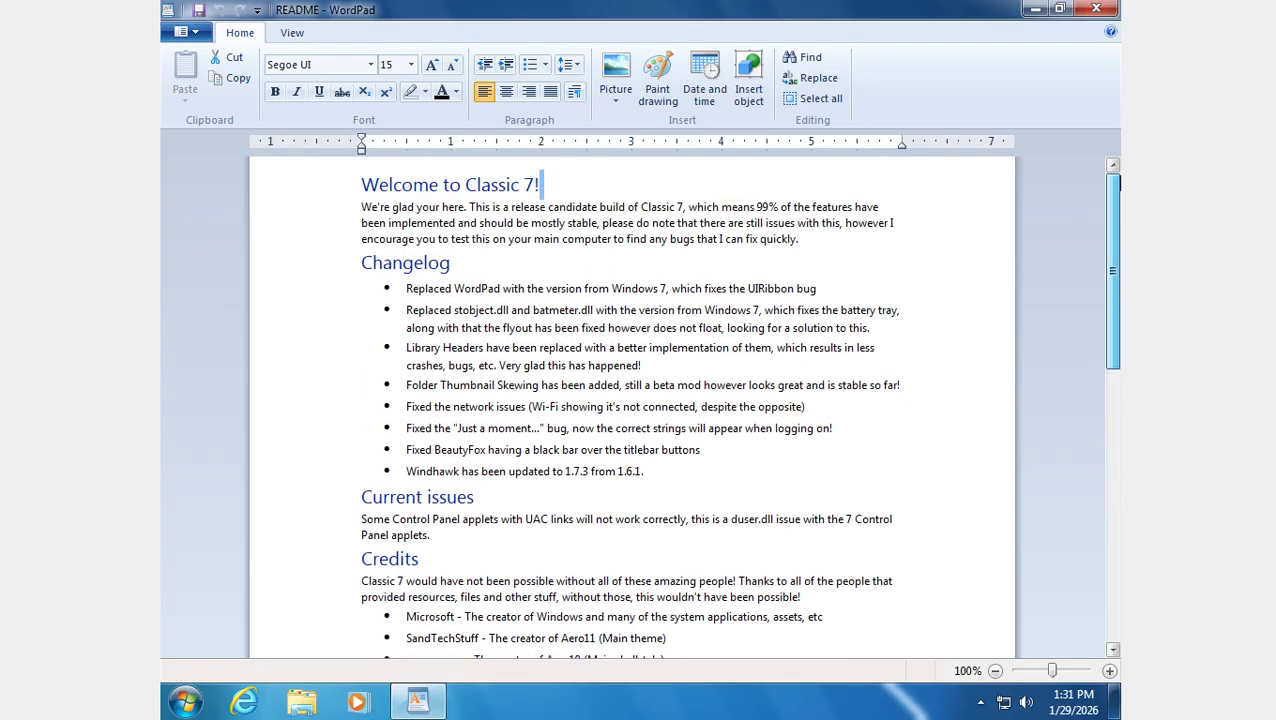
scroll(907, 386, down, 2)
scroll(907, 386, down, 8)
scroll(907, 384, up, 10)
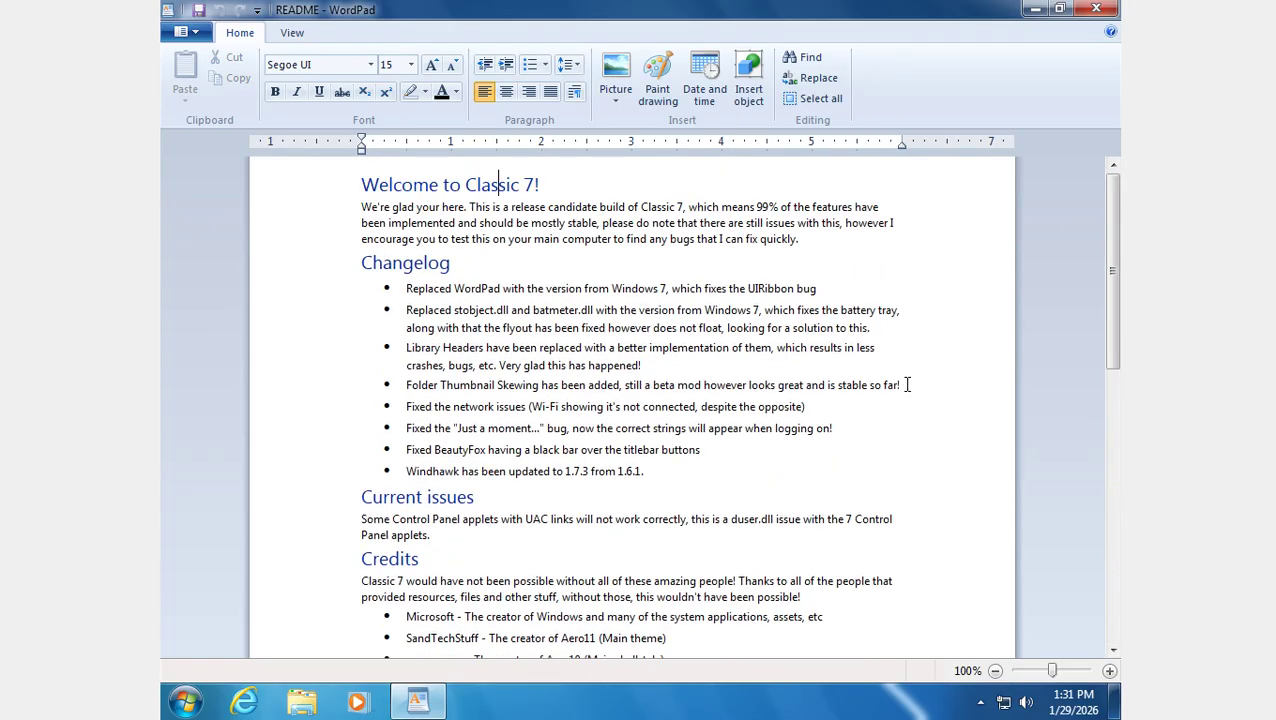
click(1096, 9)
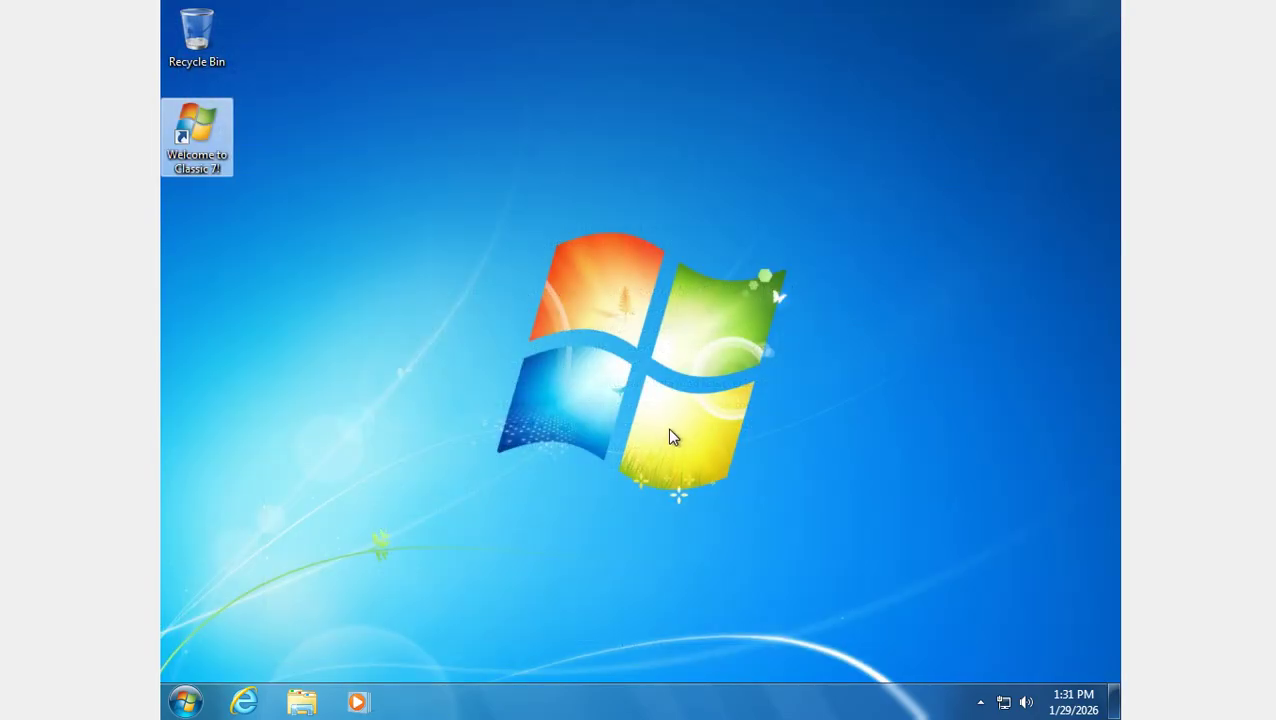
Look at the Start menu and the taskbar's calendar and clock.
click(193, 703)
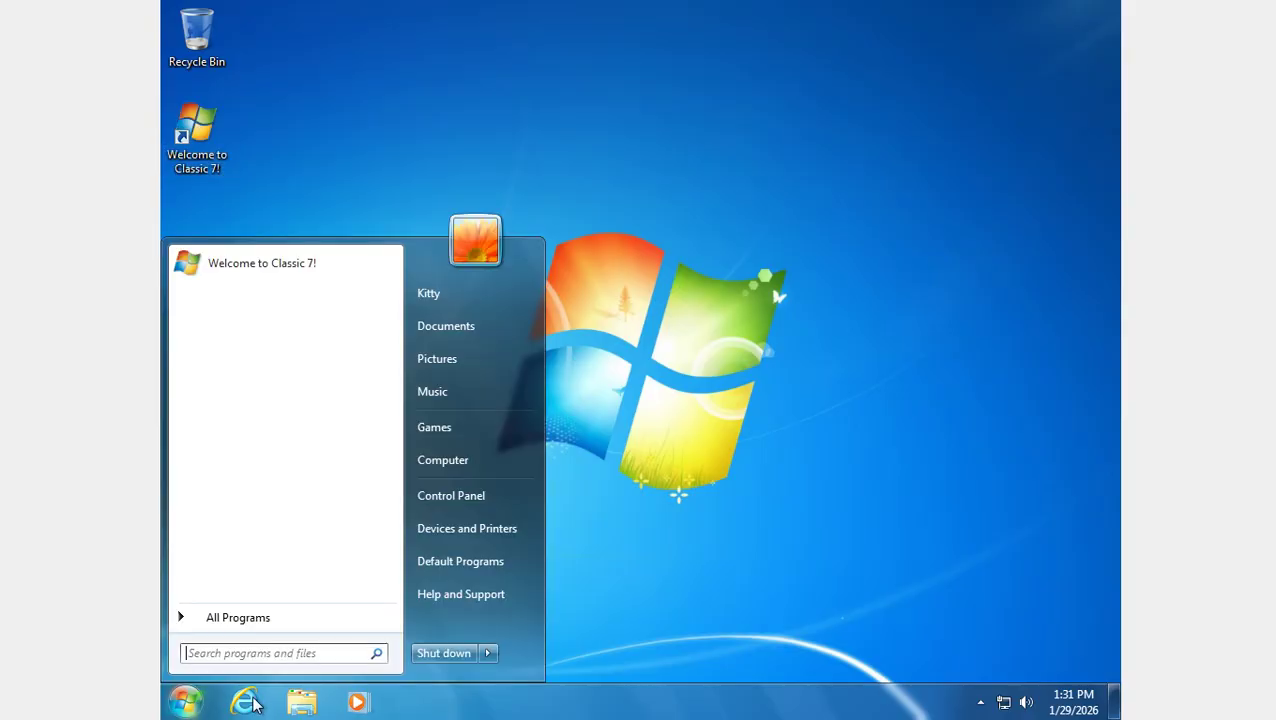
click(727, 571)
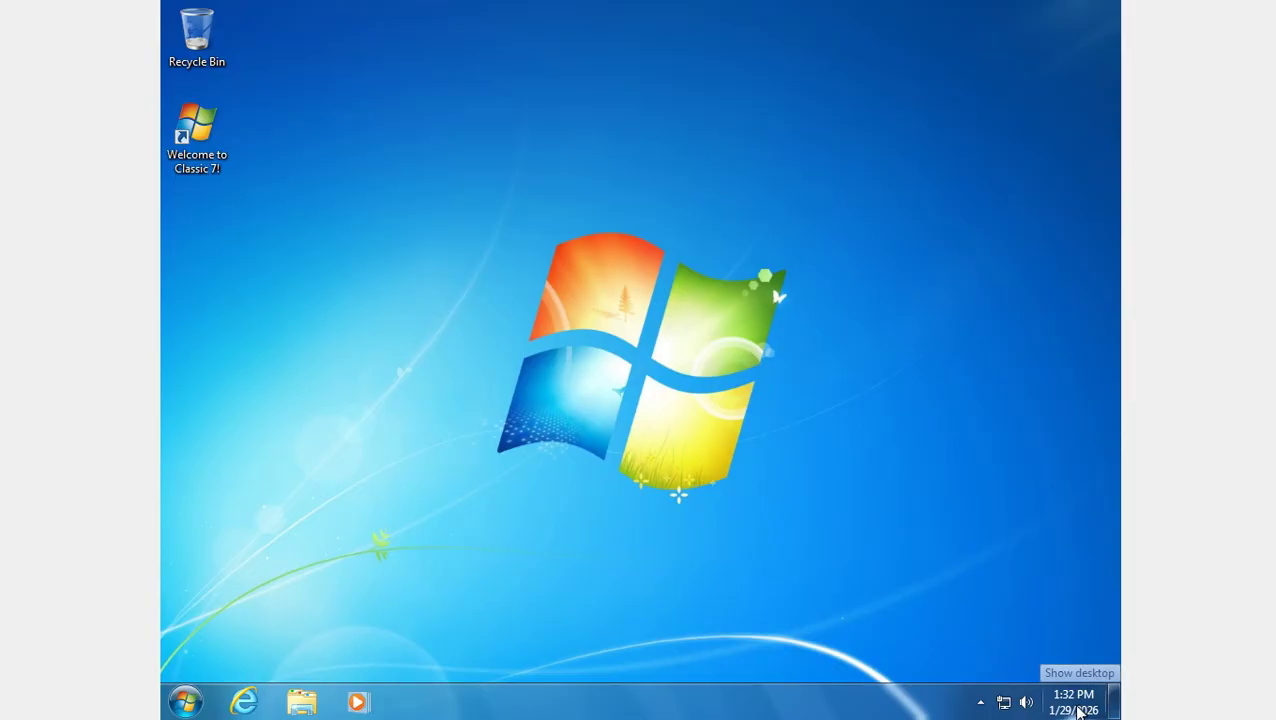
click(1075, 708)
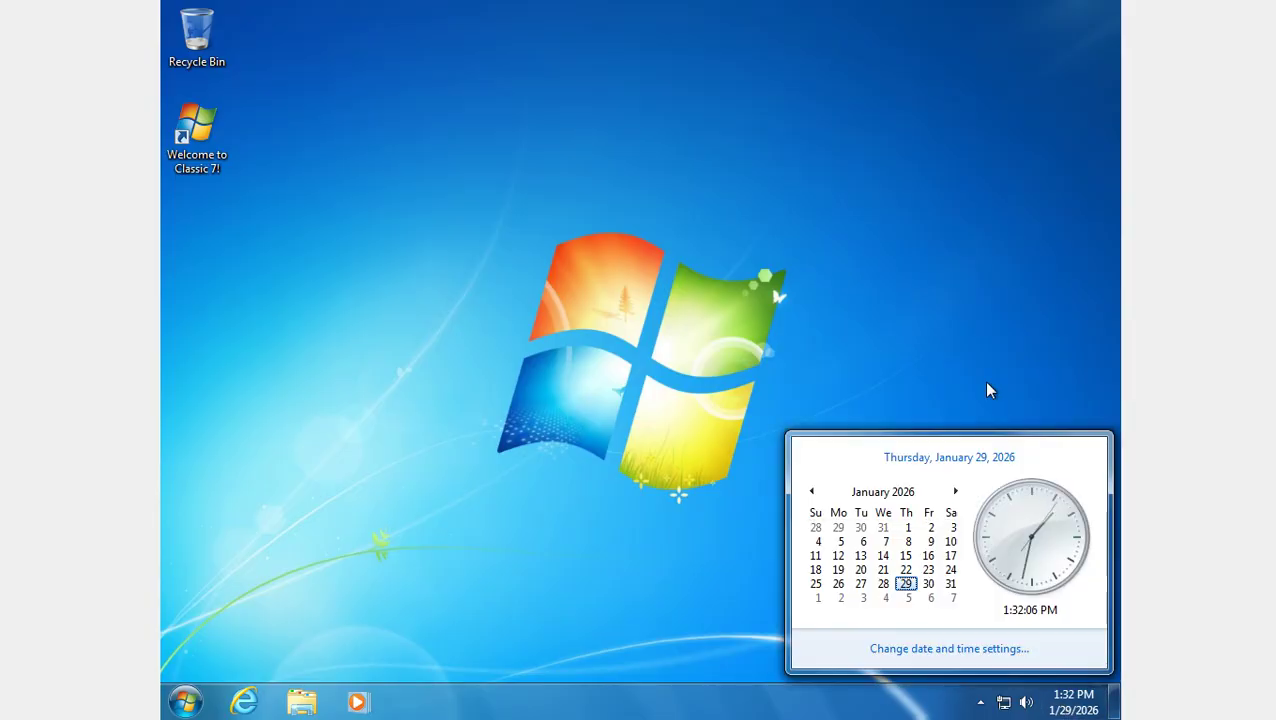
click(953, 284)
Raise the system volume and close the volume control.
click(1031, 703)
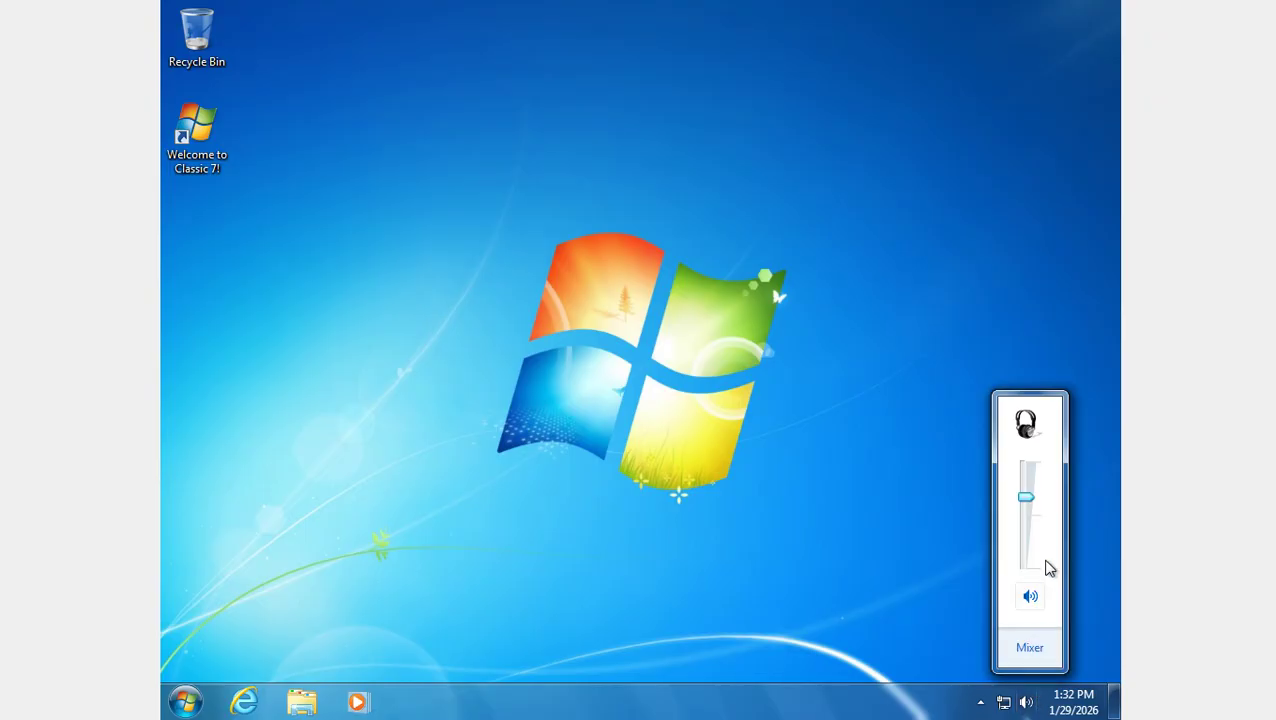
drag(1029, 497, 982, 253)
click(967, 302)
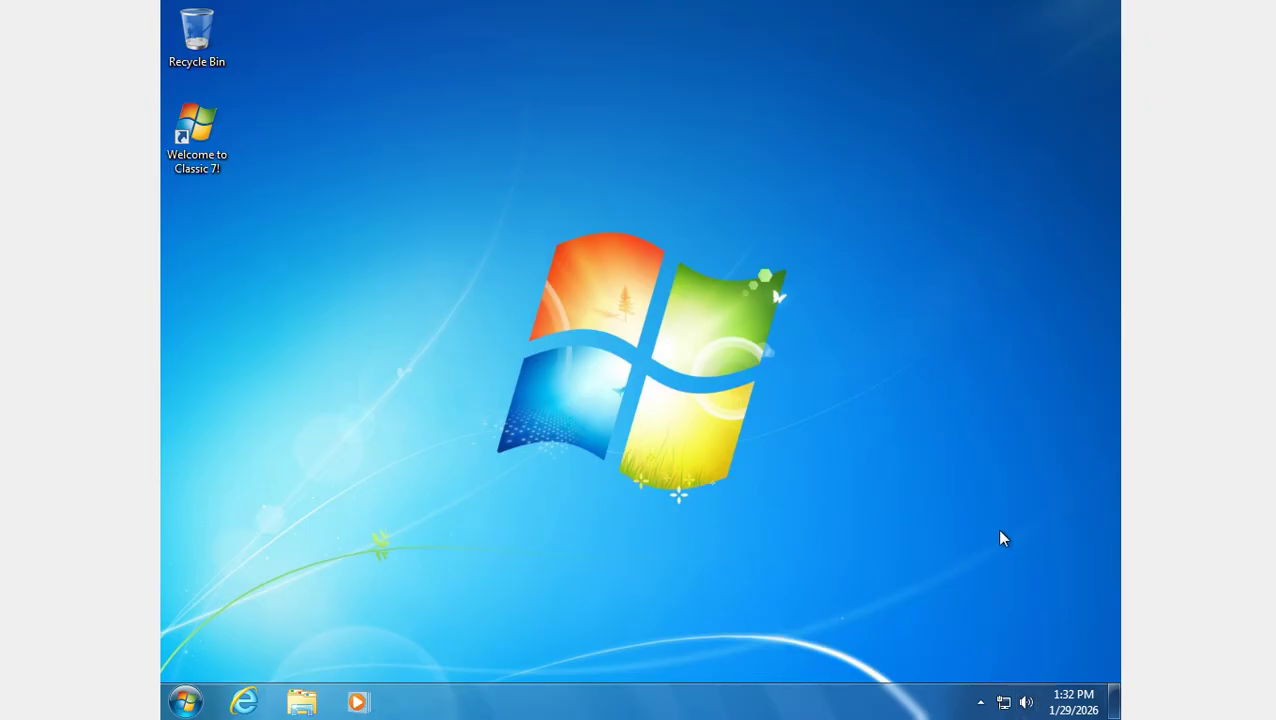
Check the network status and the hidden notification icons.
click(1003, 703)
click(980, 702)
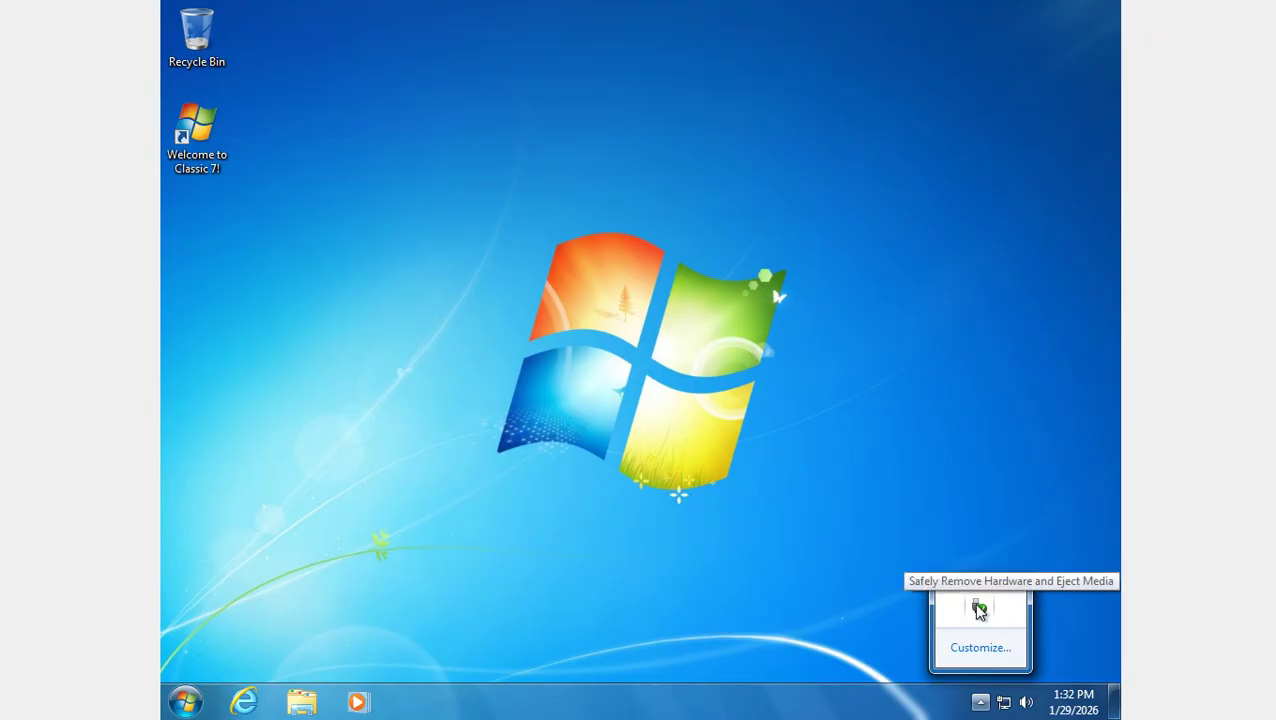
click(500, 190)
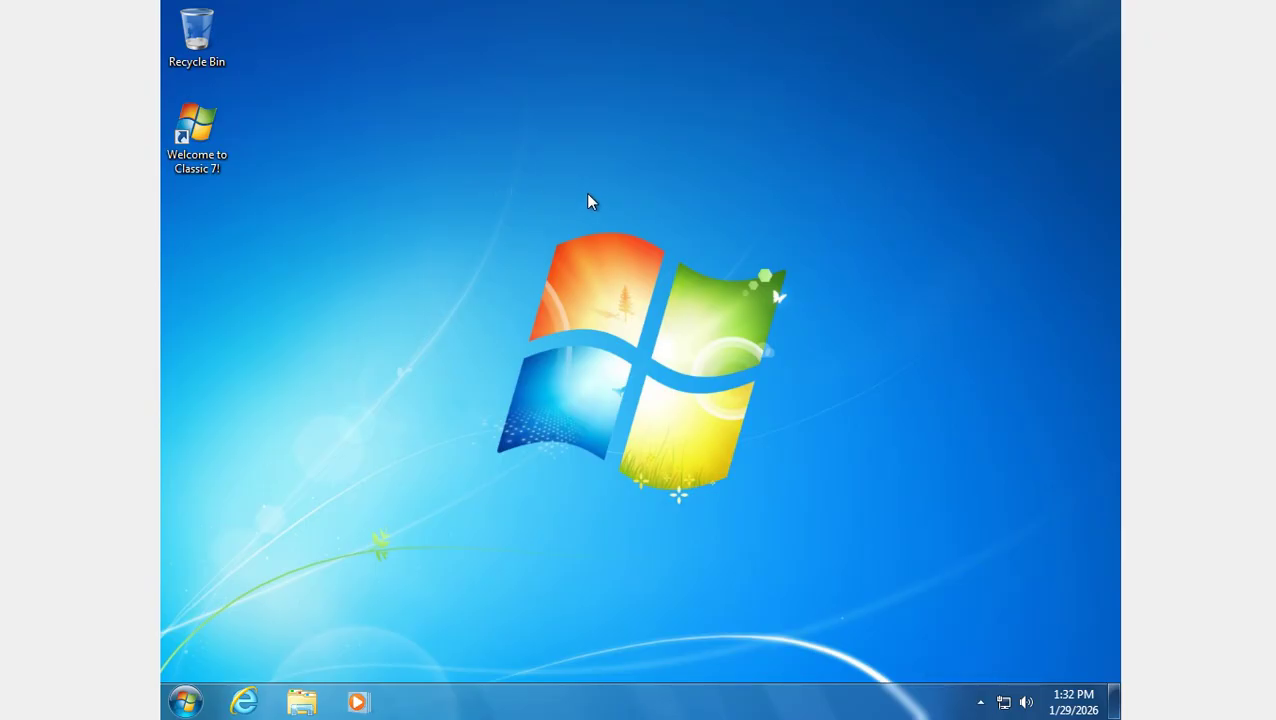
Refresh the Classic 7 desktop.
right_click(669, 136)
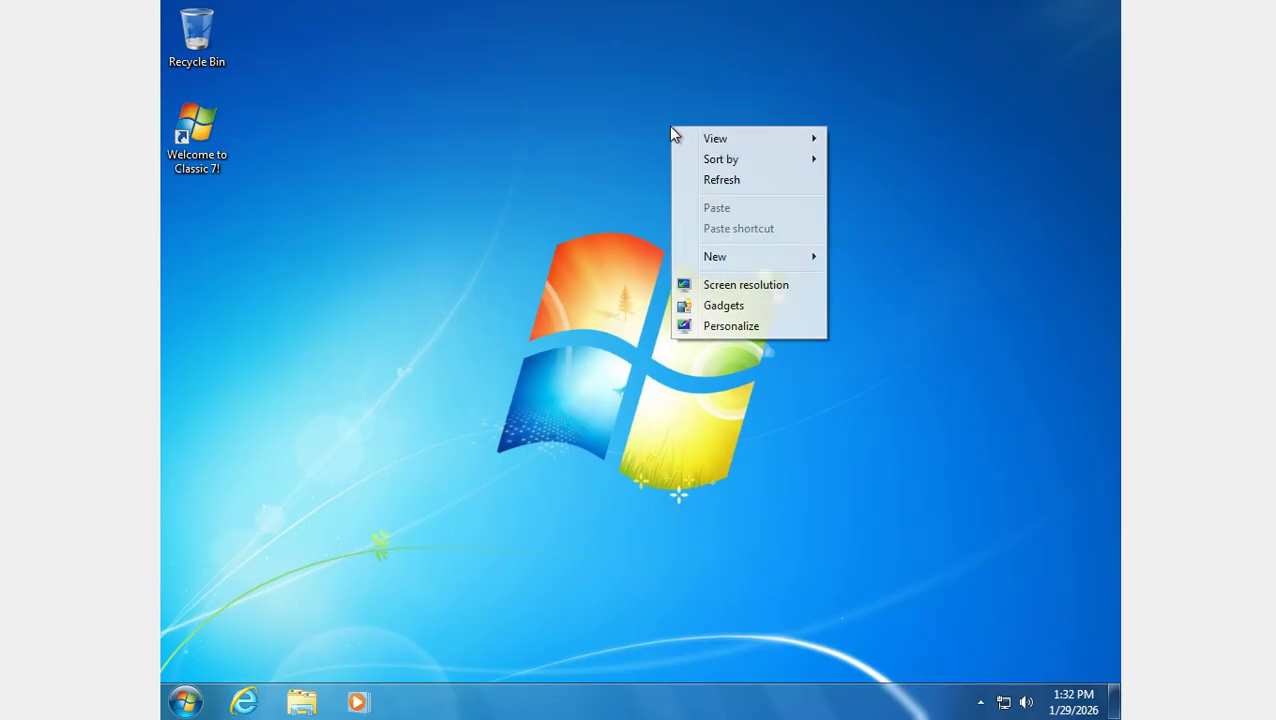
click(722, 181)
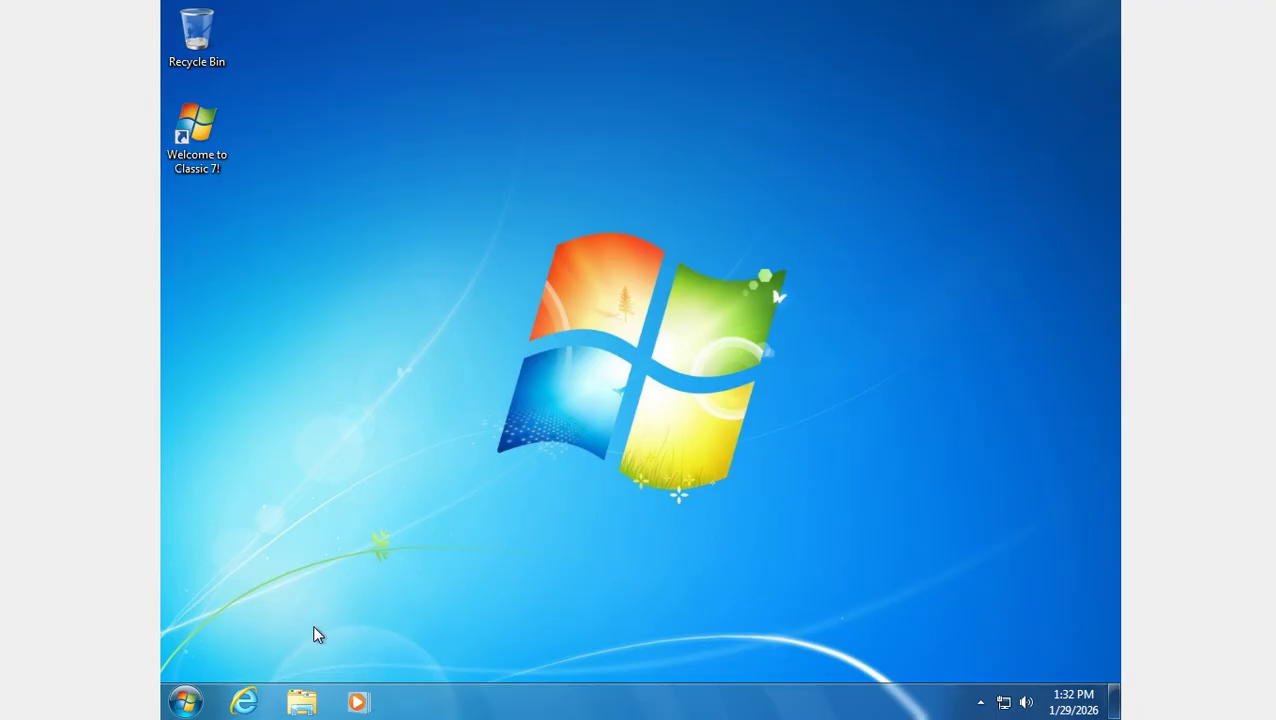
Open Computer, browse the Local Disk (C:) and open its Classic Files folder.
click(185, 701)
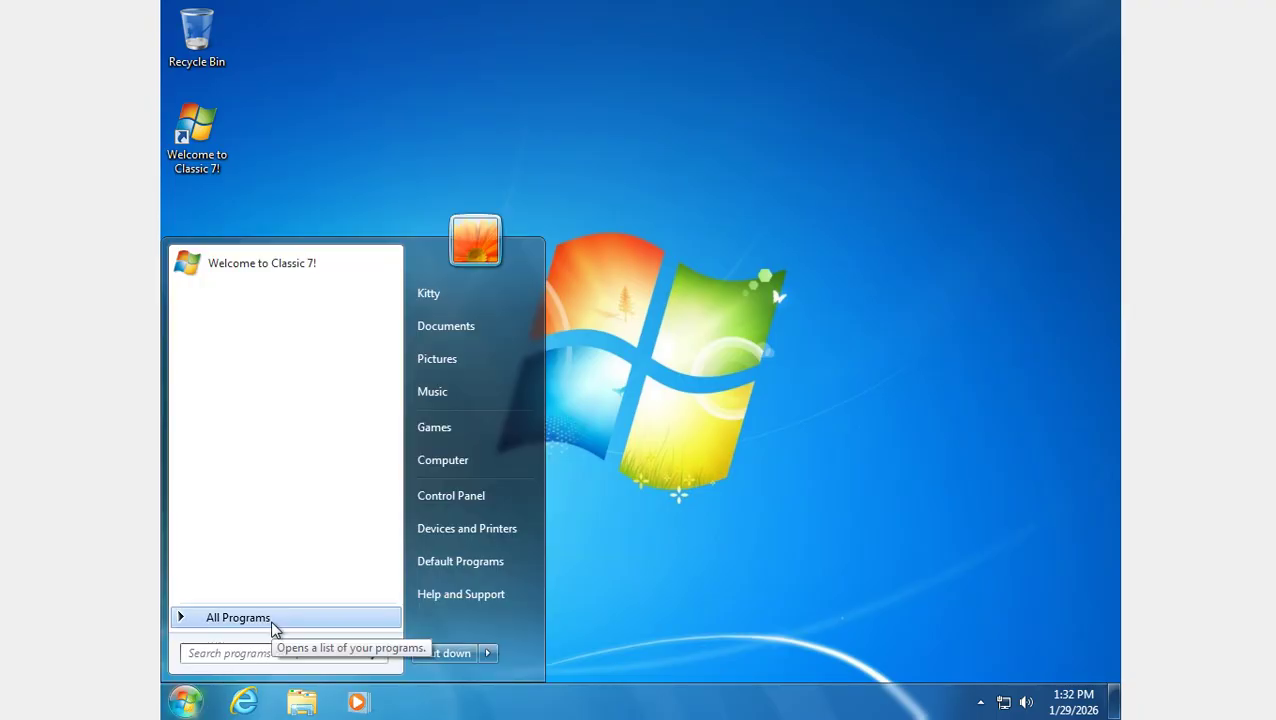
click(471, 463)
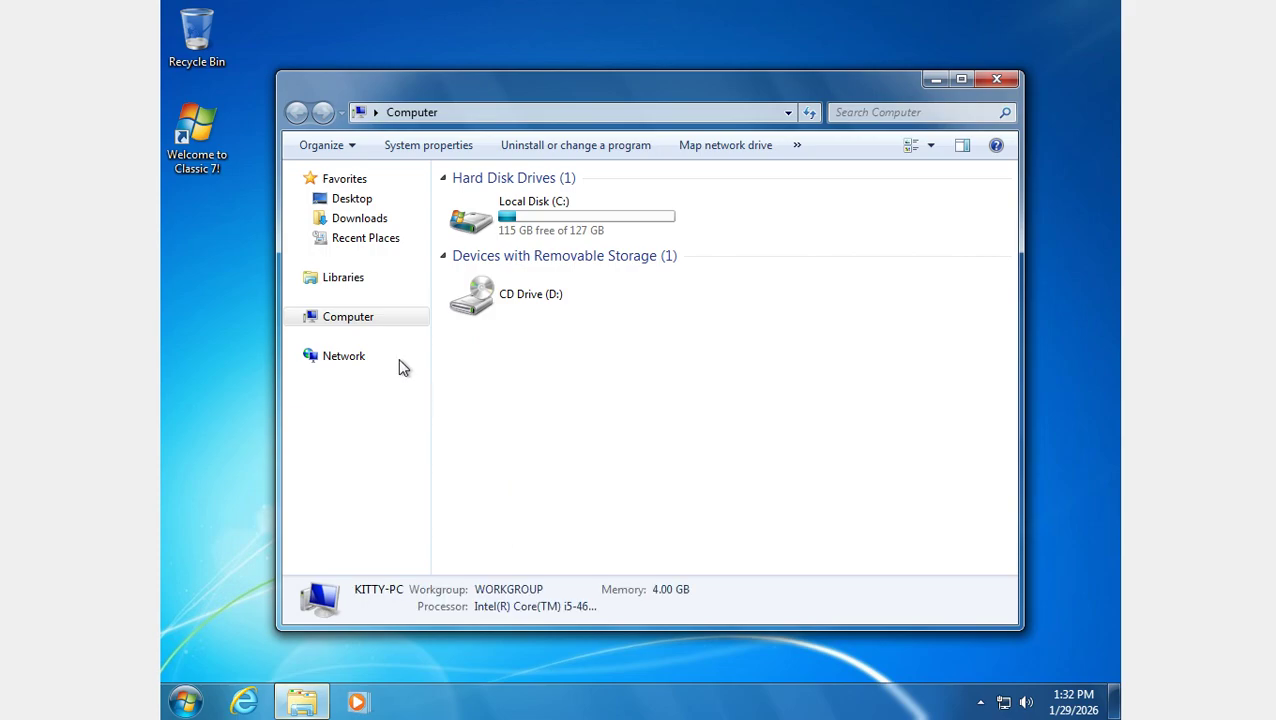
click(294, 278)
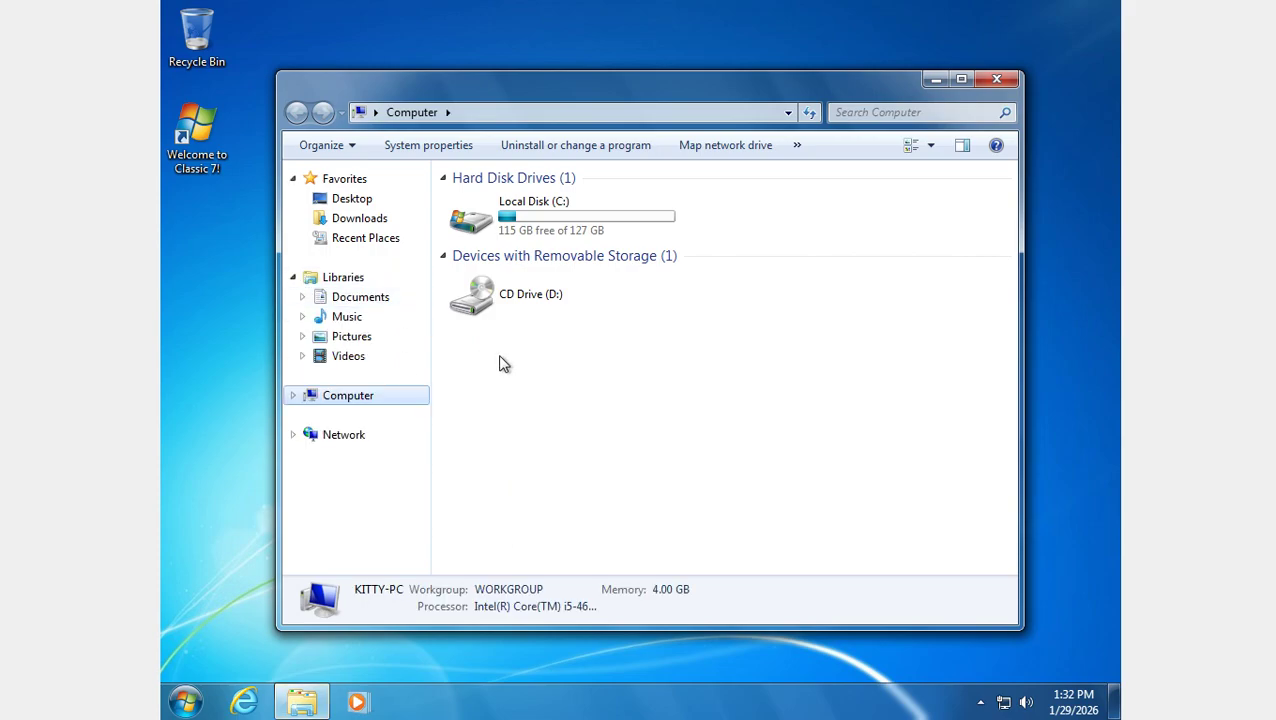
double_click(573, 231)
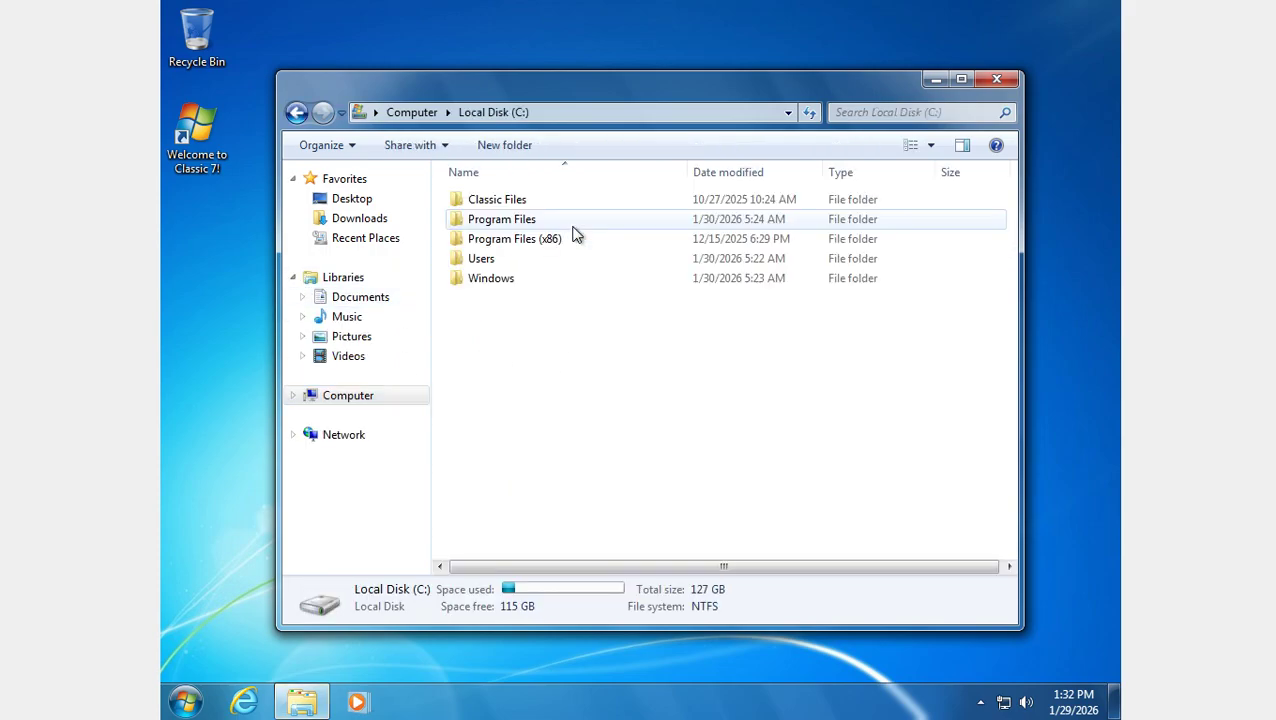
click(562, 280)
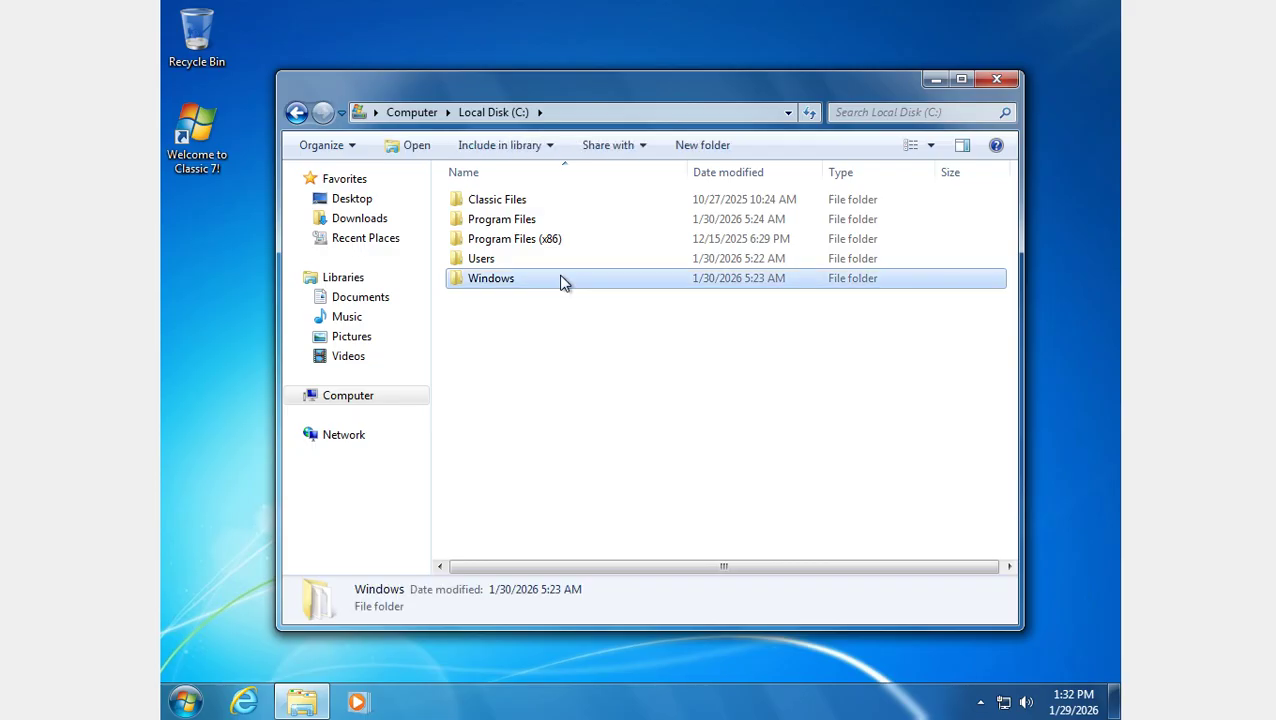
double_click(551, 203)
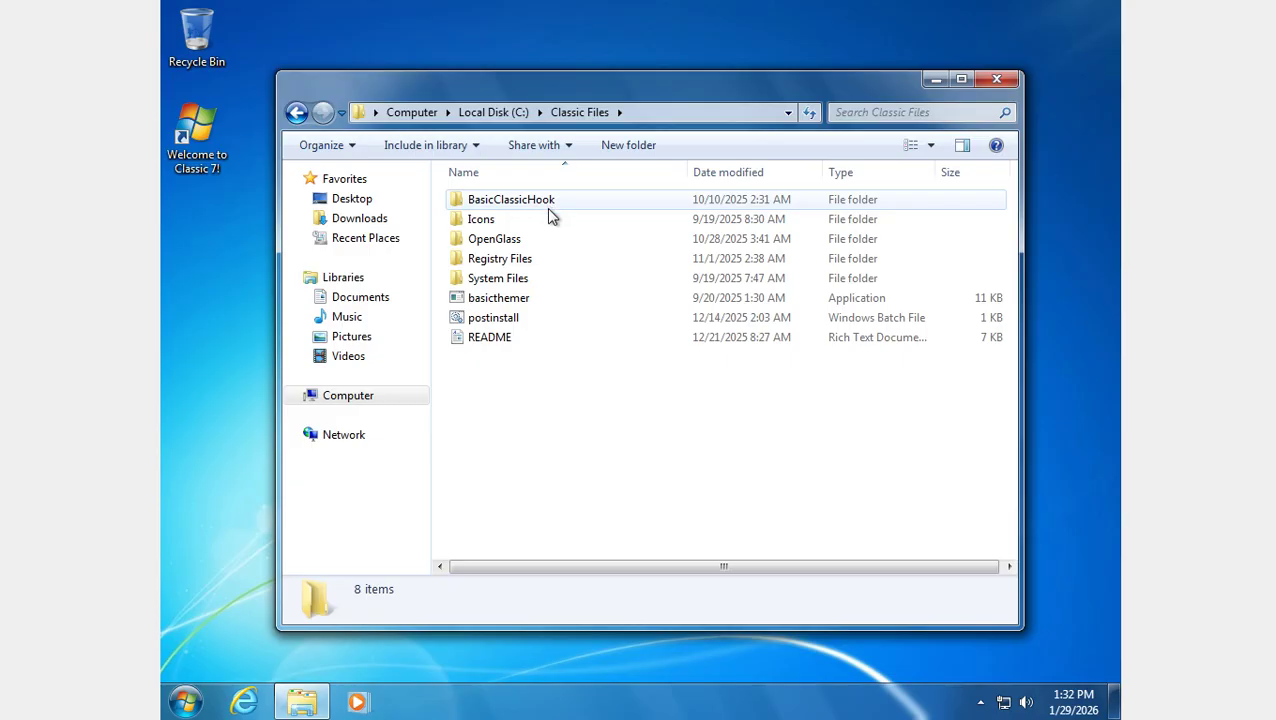
Look through the Registry Files, System Files, OpenGlass and BasicClassicHook subfolders, and close the Explorer window.
double_click(531, 262)
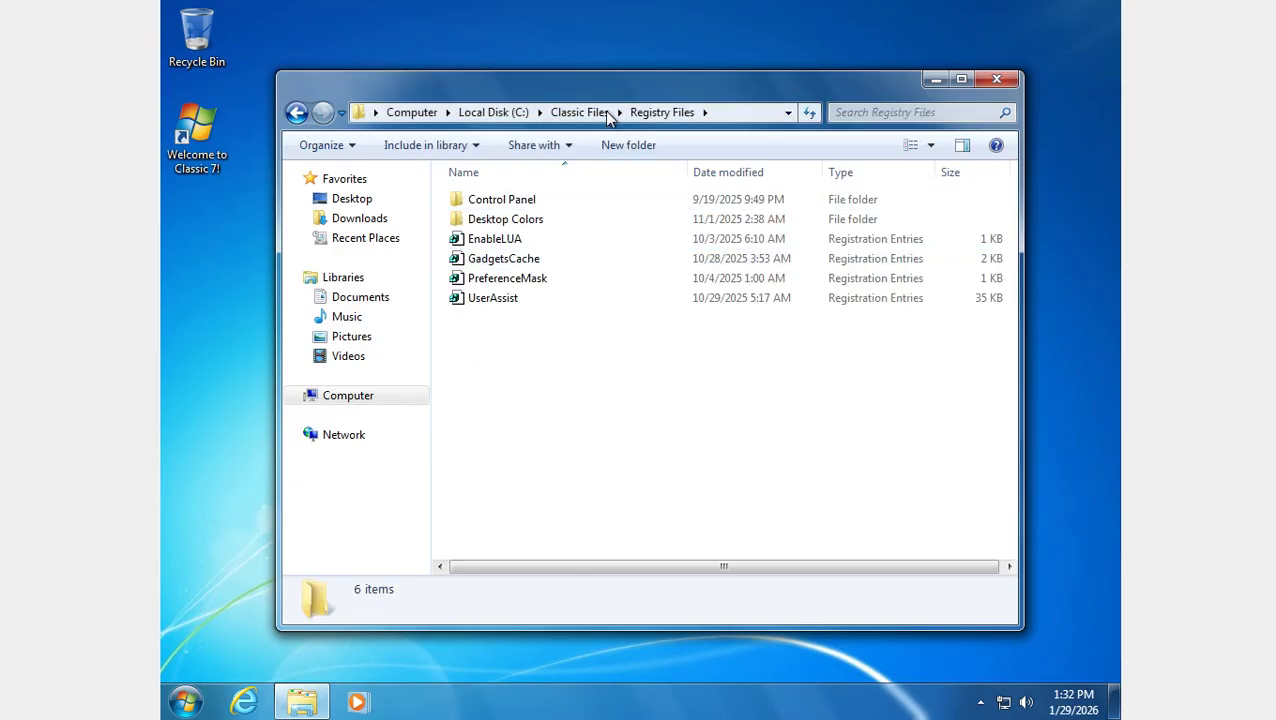
click(600, 112)
double_click(541, 277)
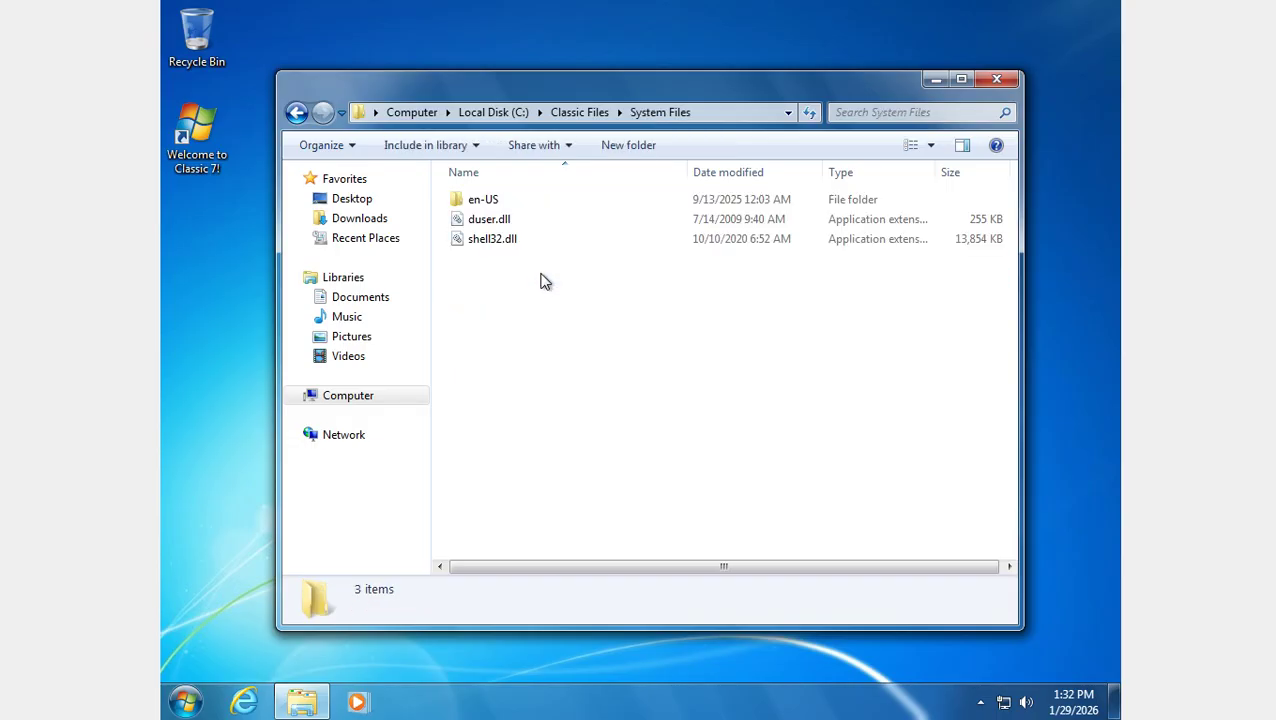
click(566, 112)
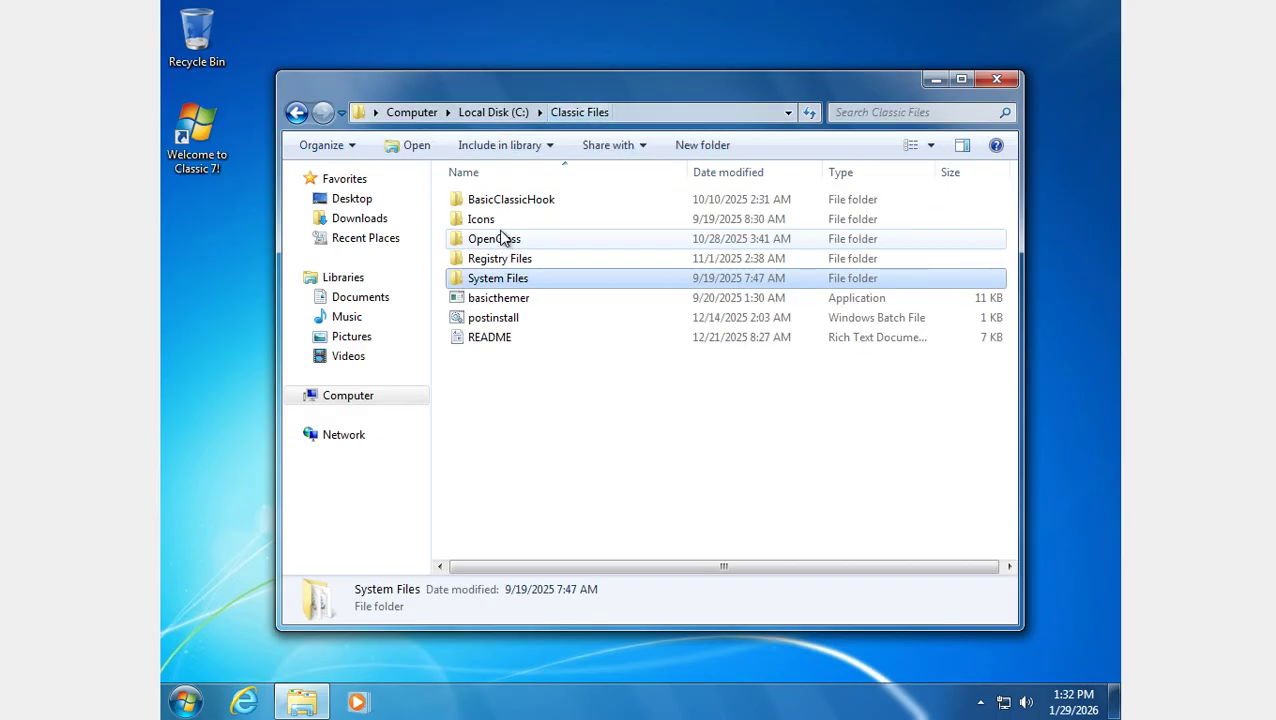
double_click(501, 239)
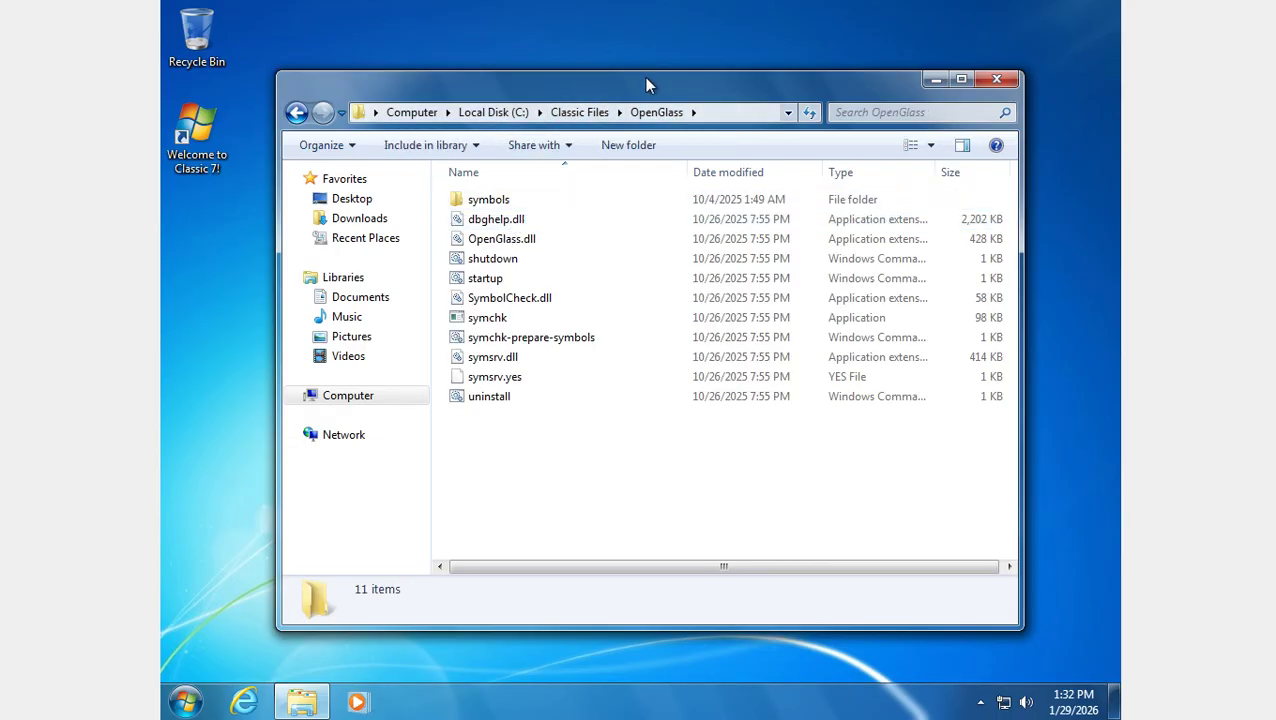
click(597, 115)
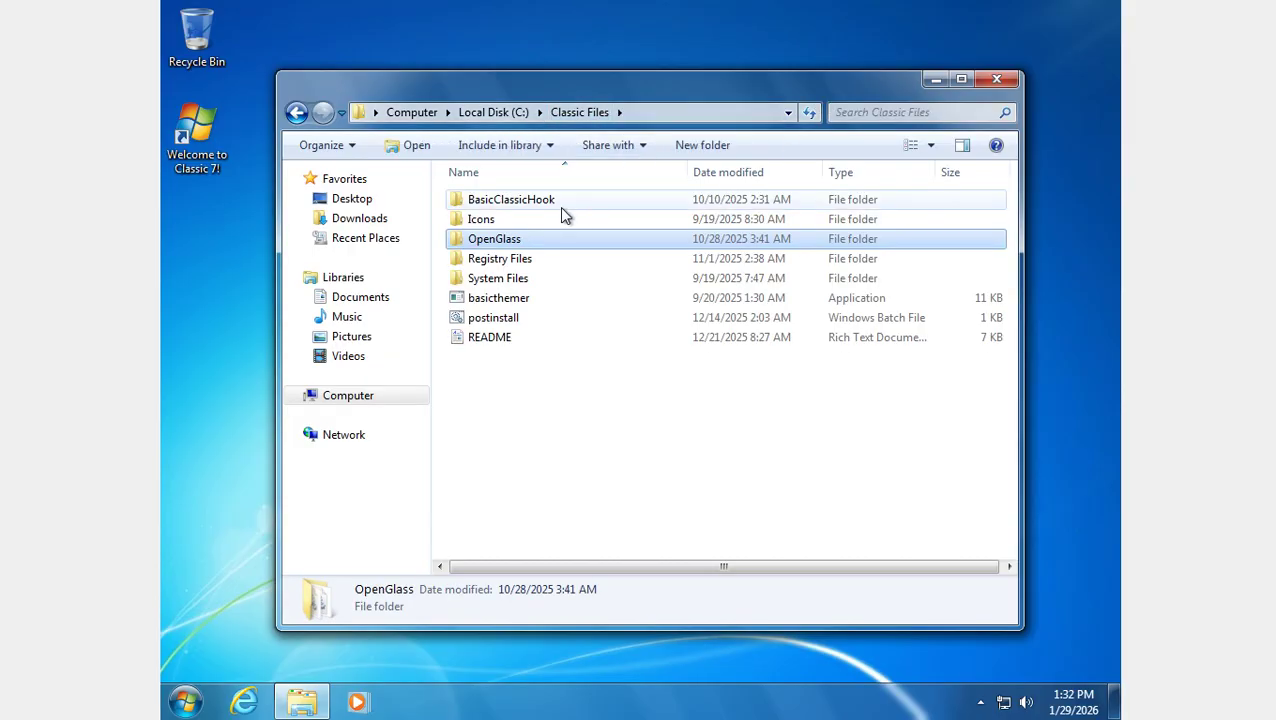
double_click(559, 205)
click(982, 79)
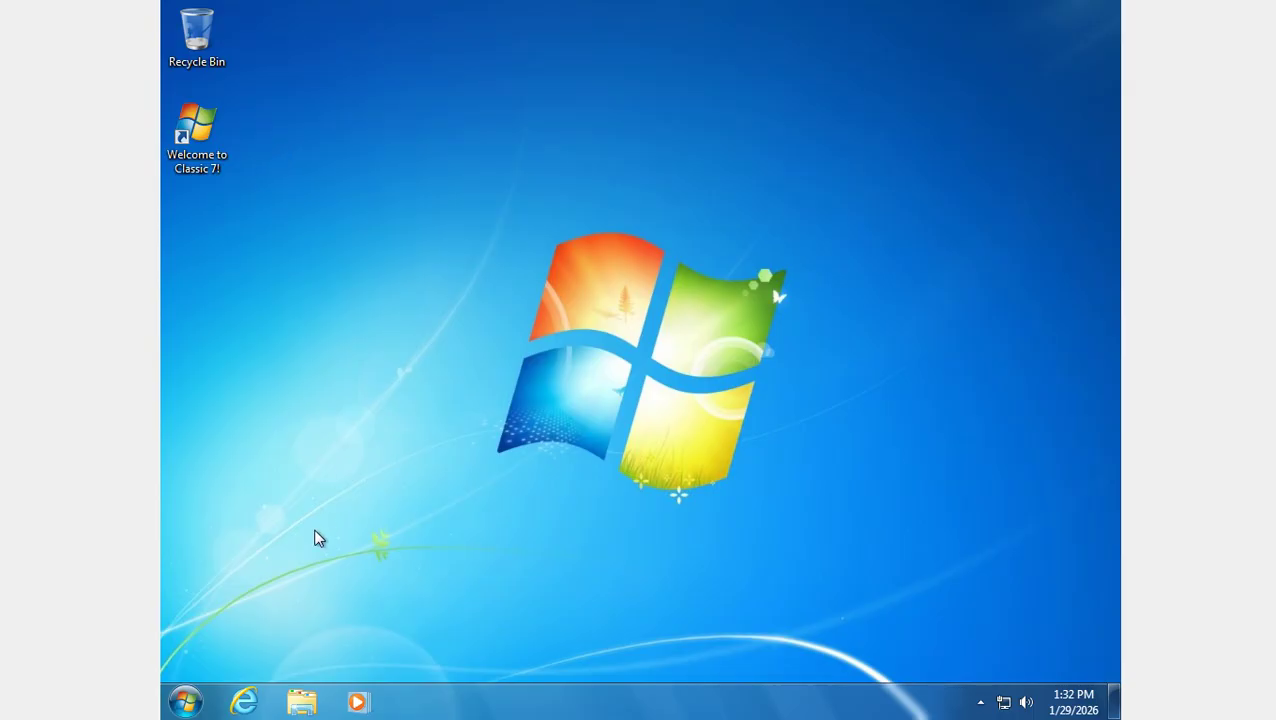
Open Games with the recommended update and folder settings, and maximize its window to view the installed games.
click(198, 690)
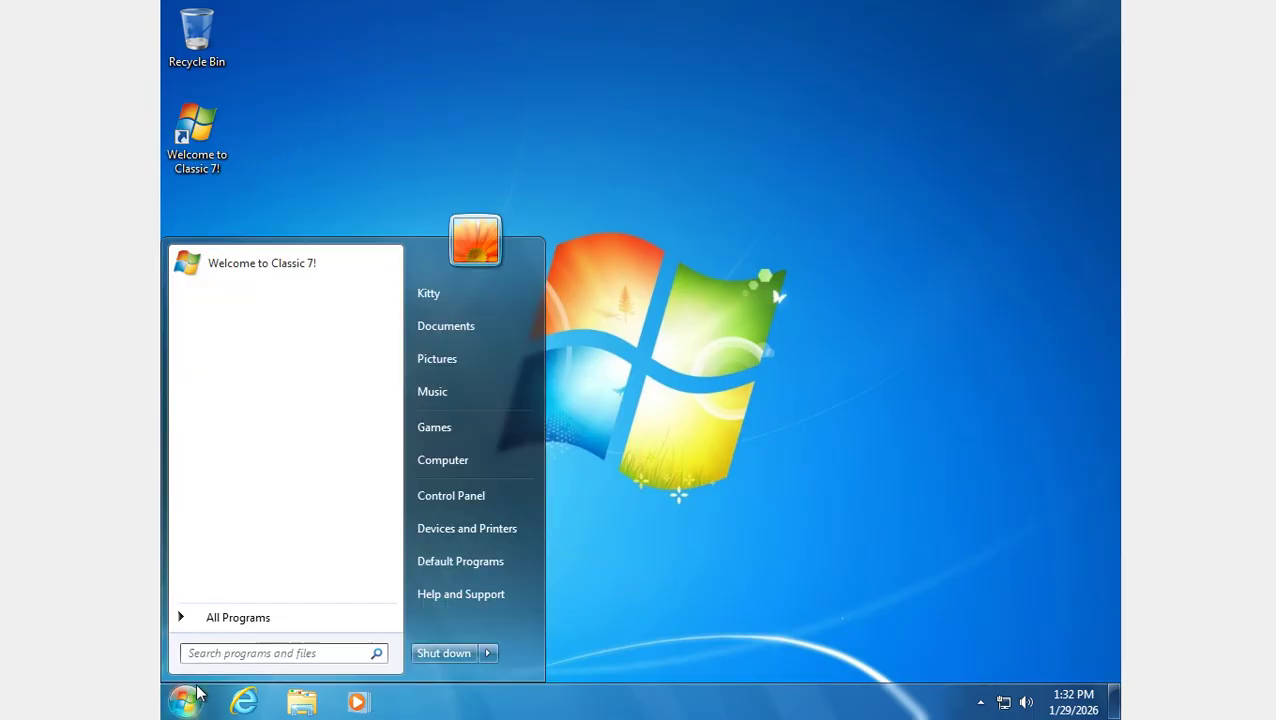
click(466, 427)
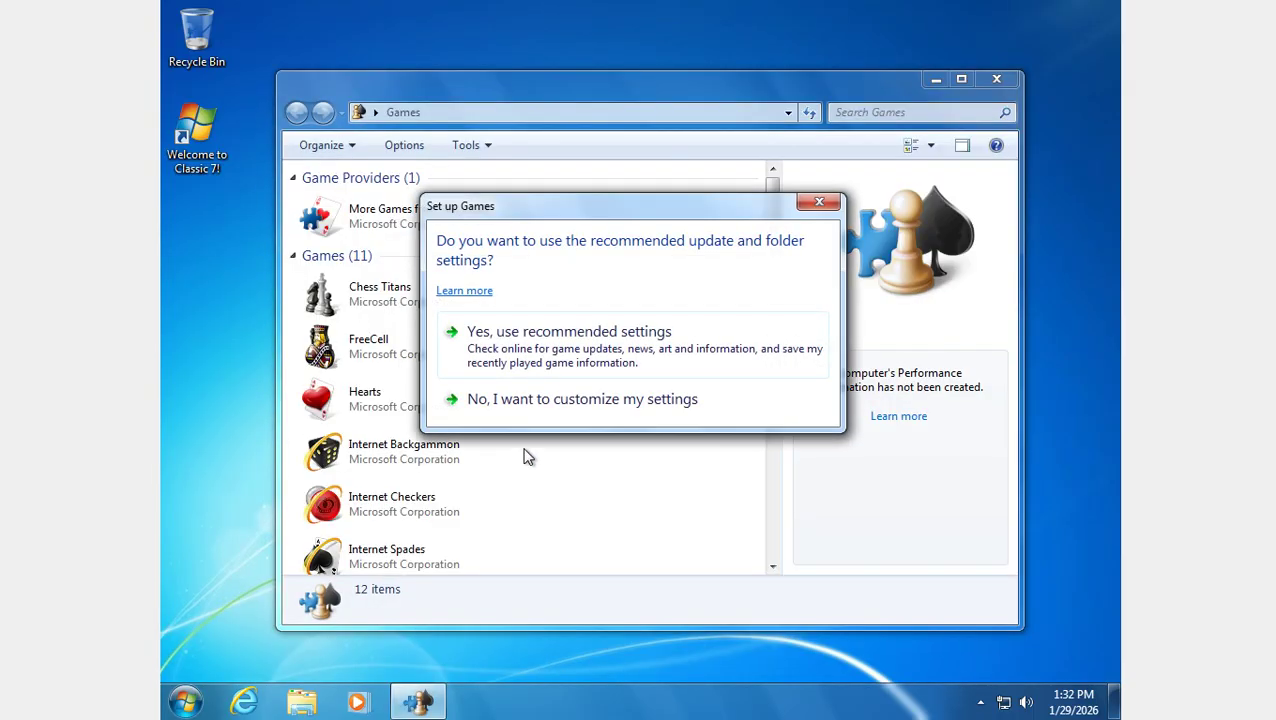
click(569, 361)
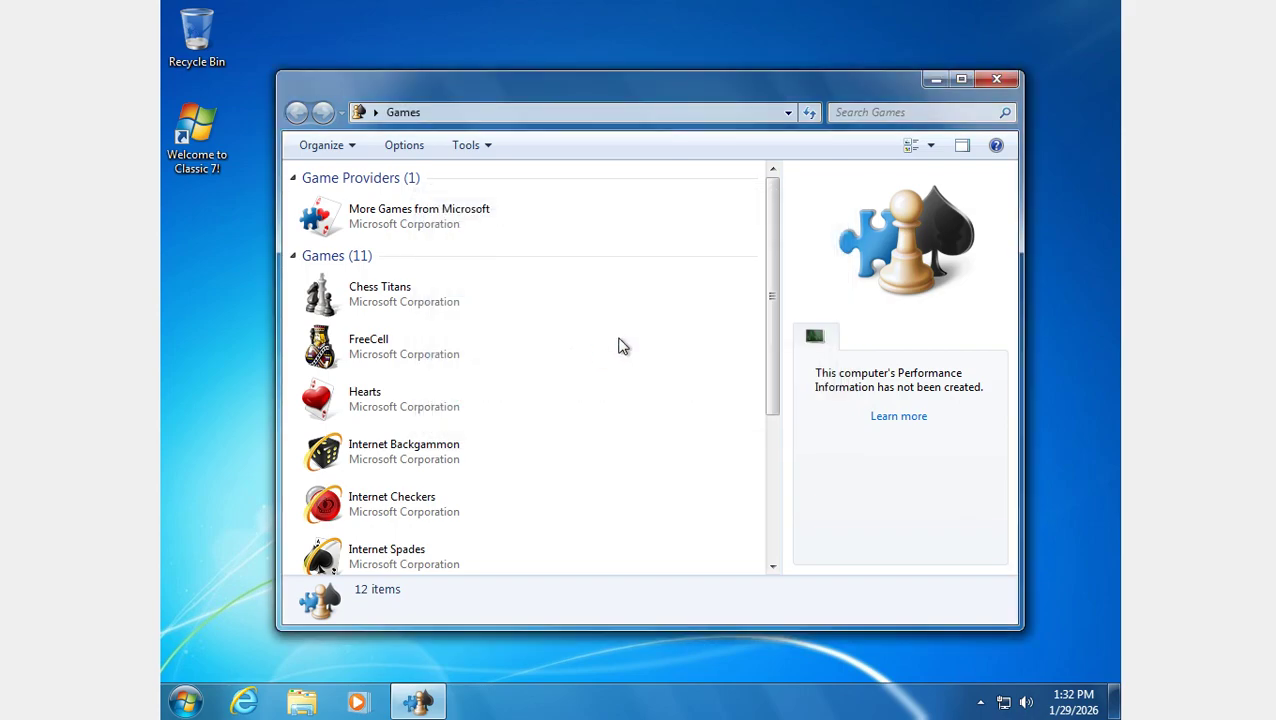
click(961, 79)
scroll(319, 476, down, 3)
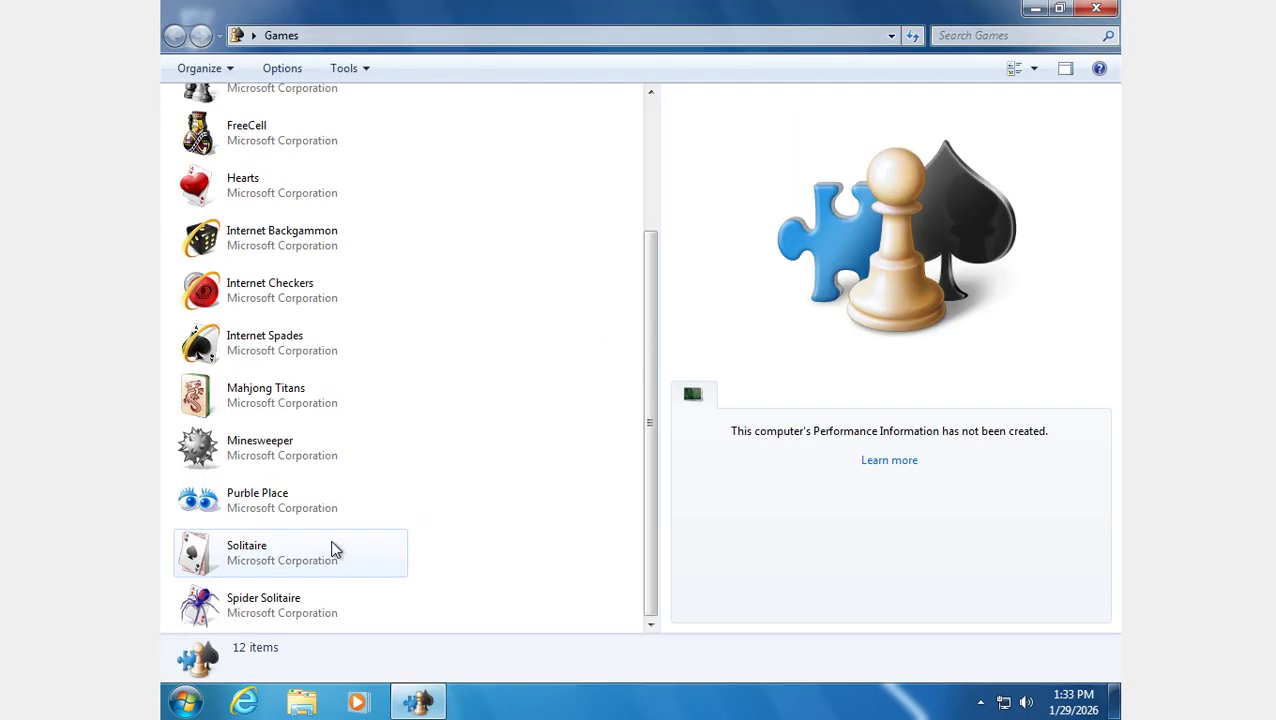
Launch Minesweeper at the Advanced difficulty and dismiss the How To Play tip.
double_click(307, 462)
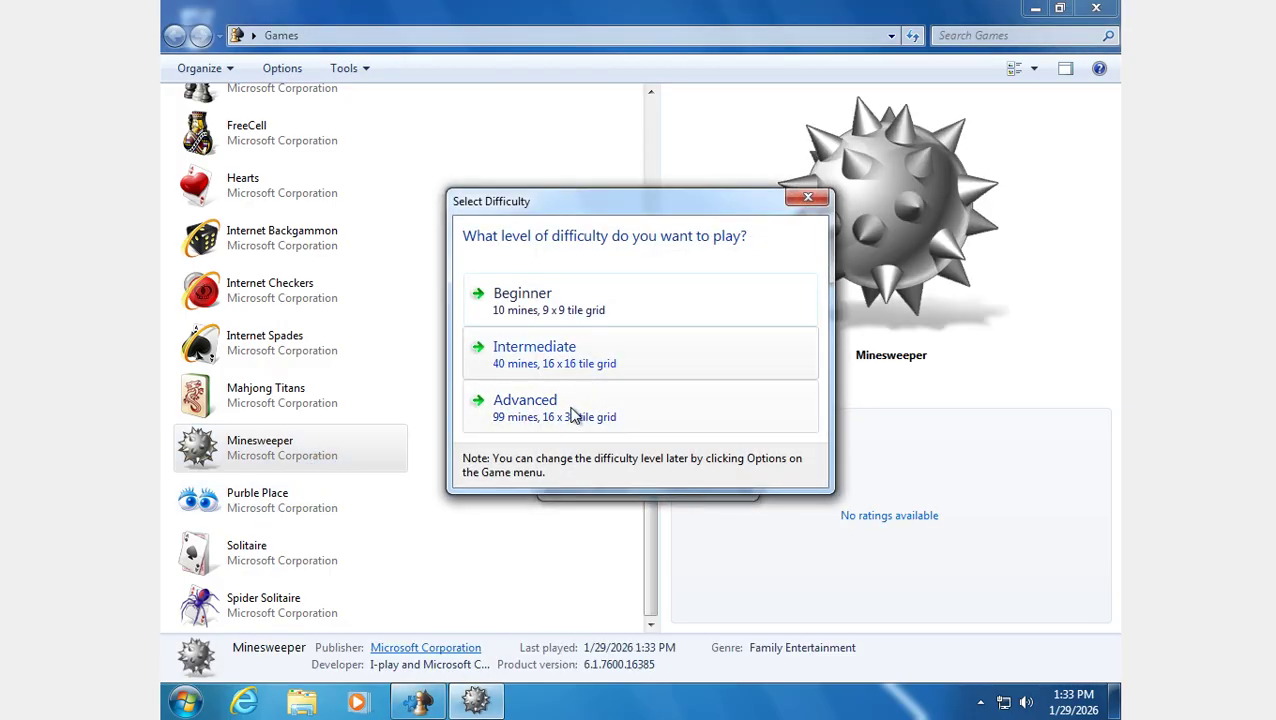
click(556, 420)
drag(824, 258, 600, 222)
click(521, 488)
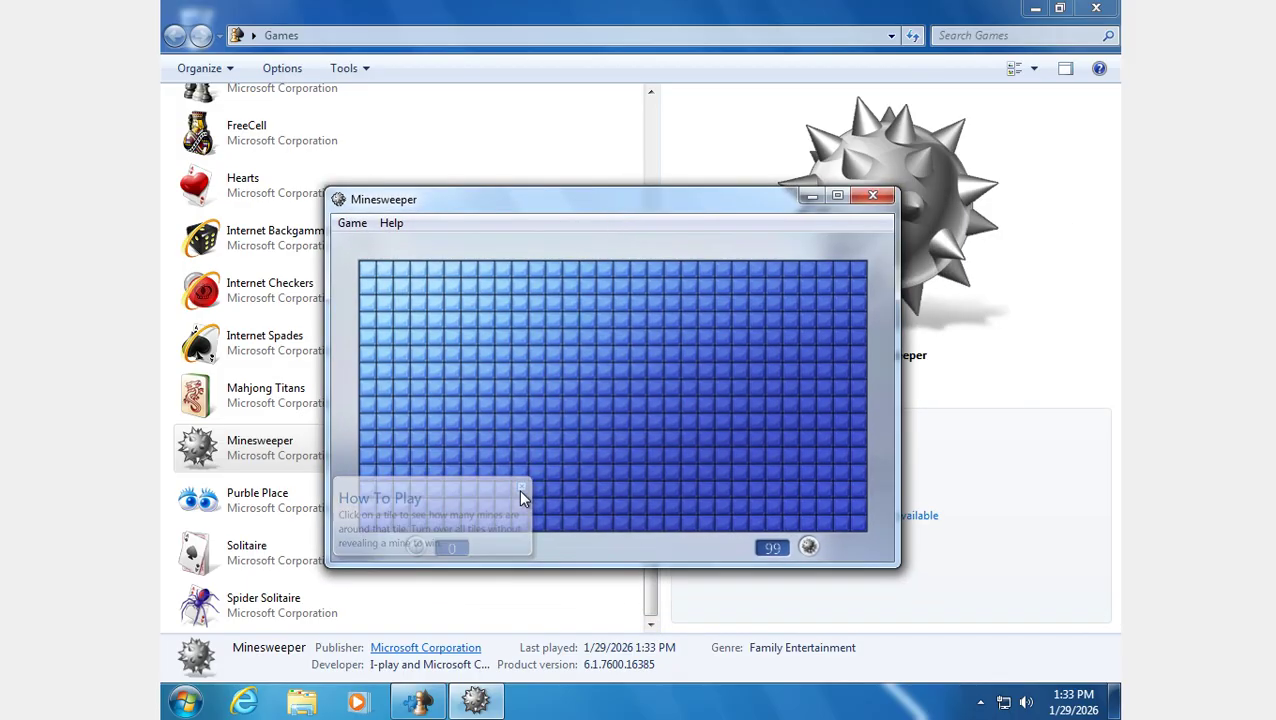
Launch Purble Place and Mahjong Titans from the Games list, view both, and close Mahjong Titans.
double_click(237, 512)
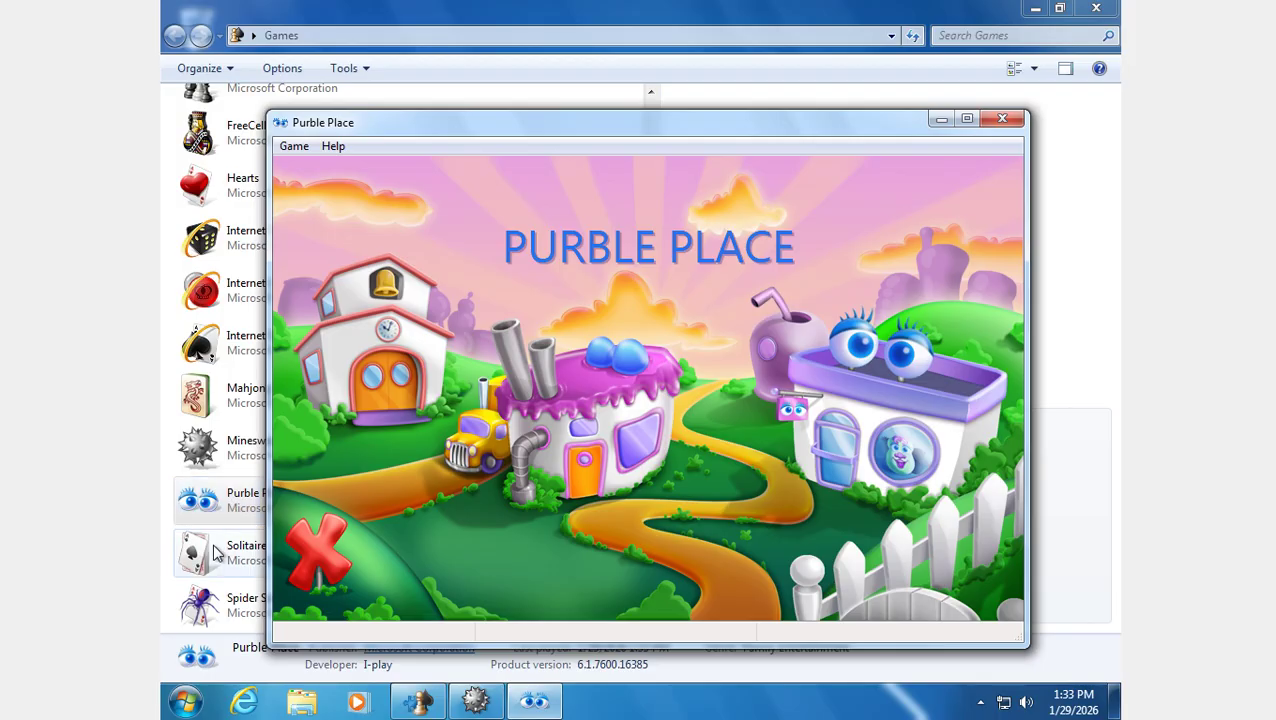
click(213, 558)
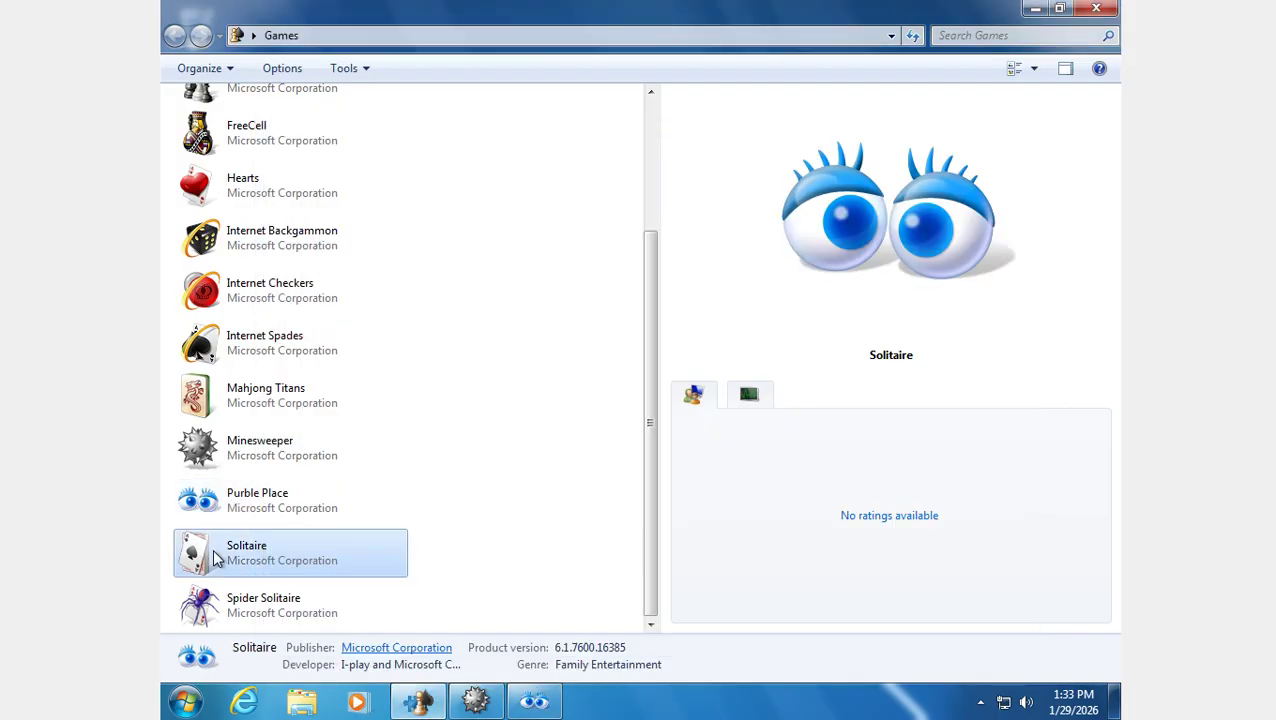
click(303, 401)
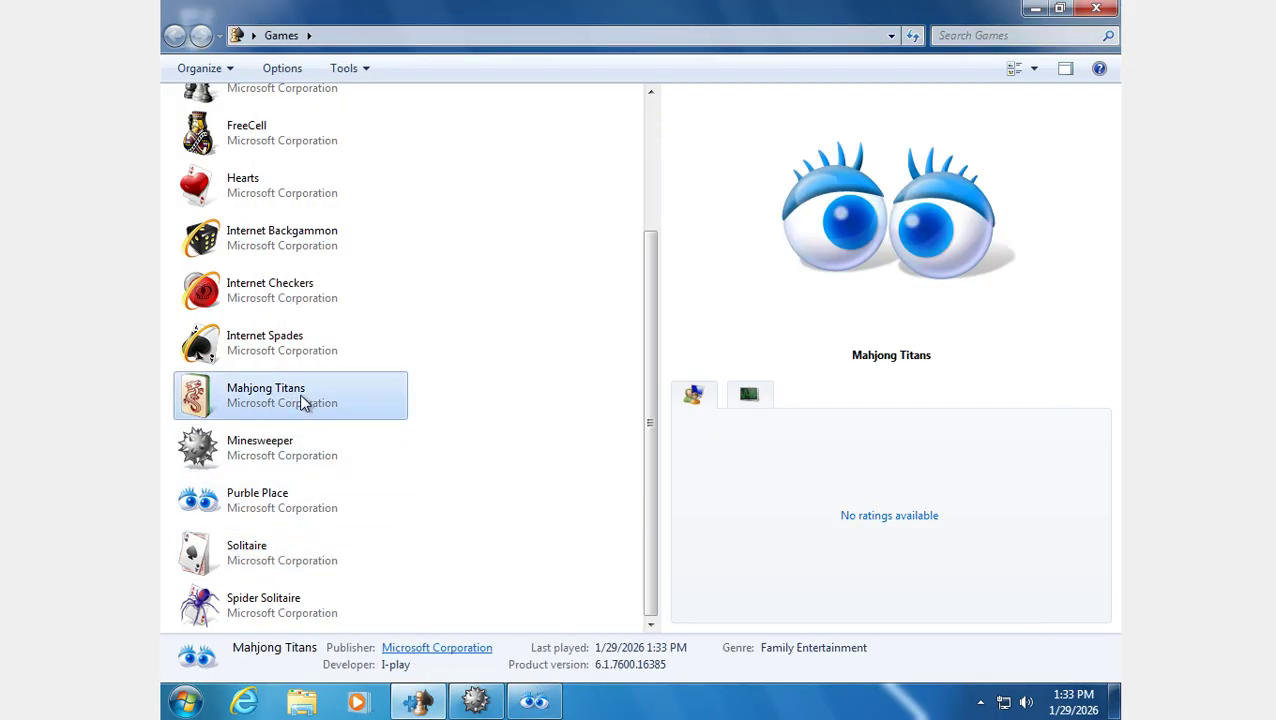
double_click(287, 401)
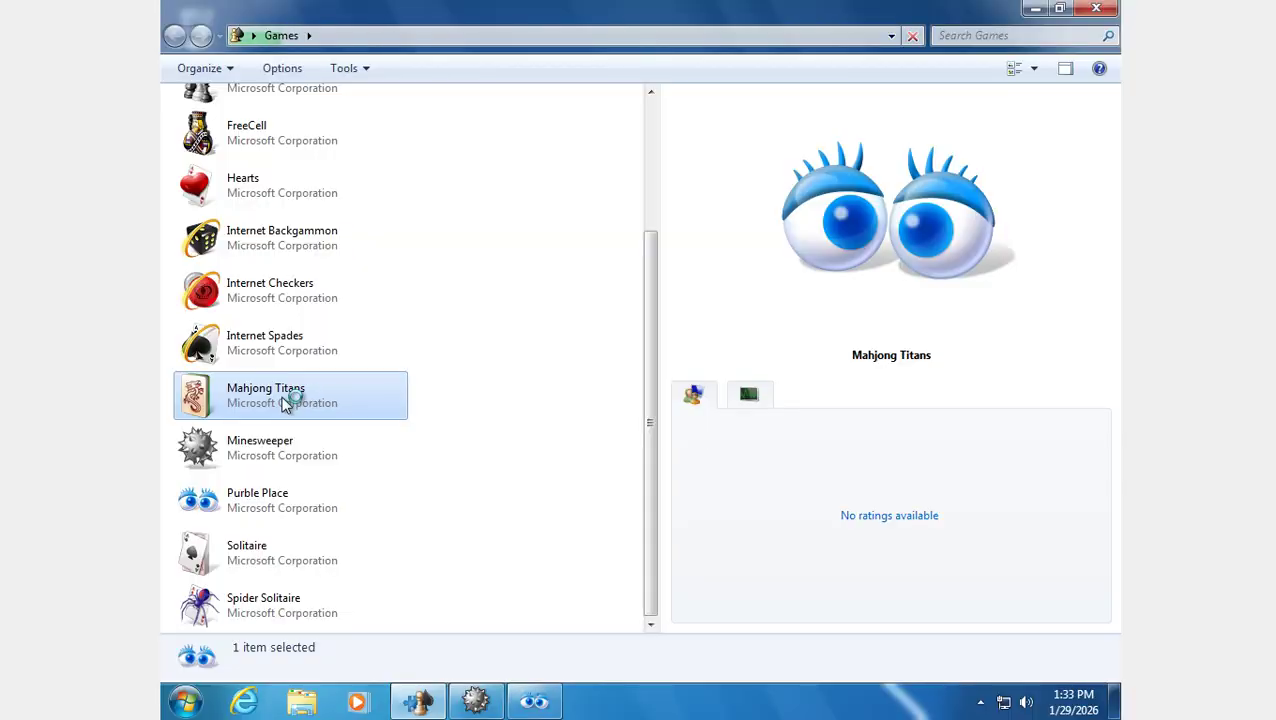
click(552, 702)
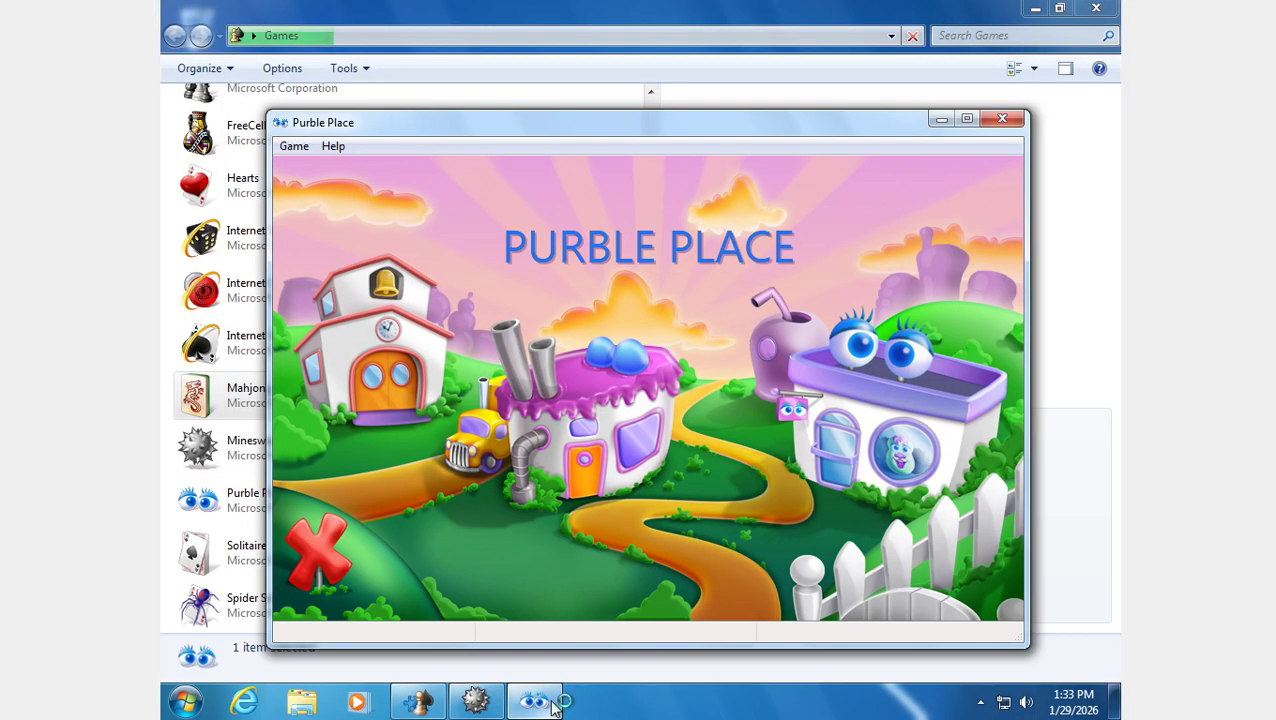
mouse_move(490, 703)
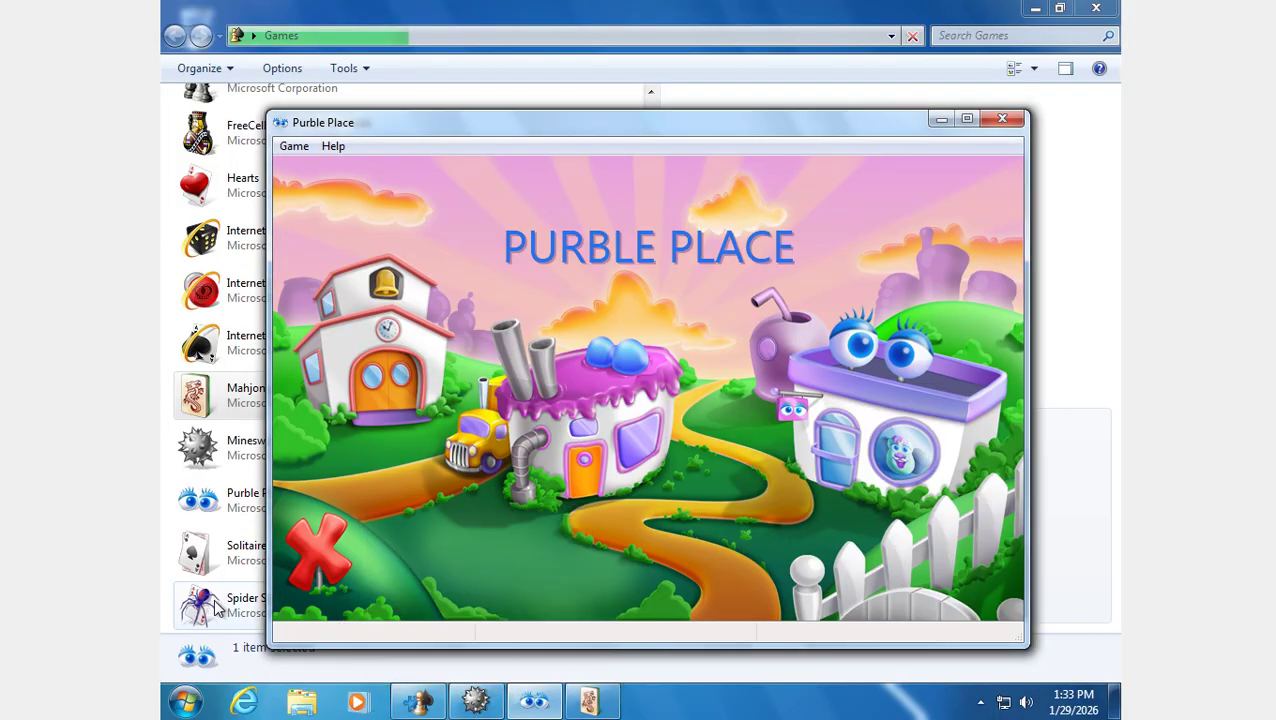
click(590, 702)
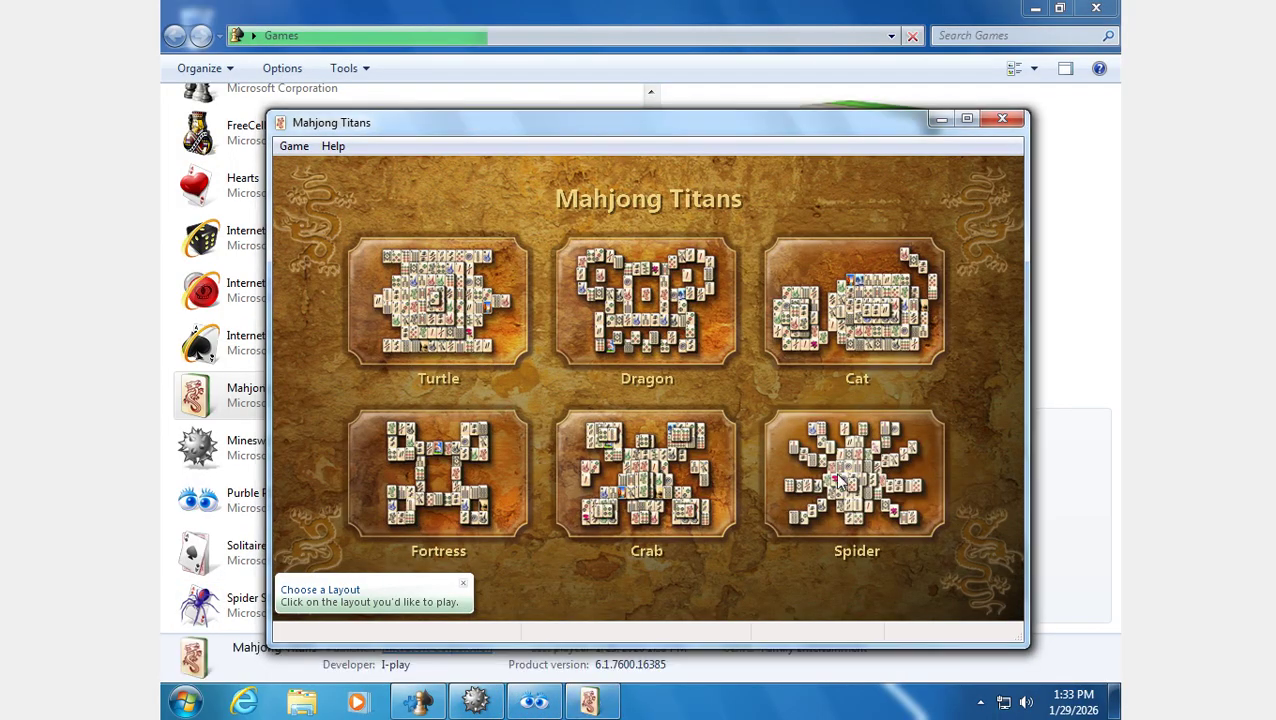
click(1002, 120)
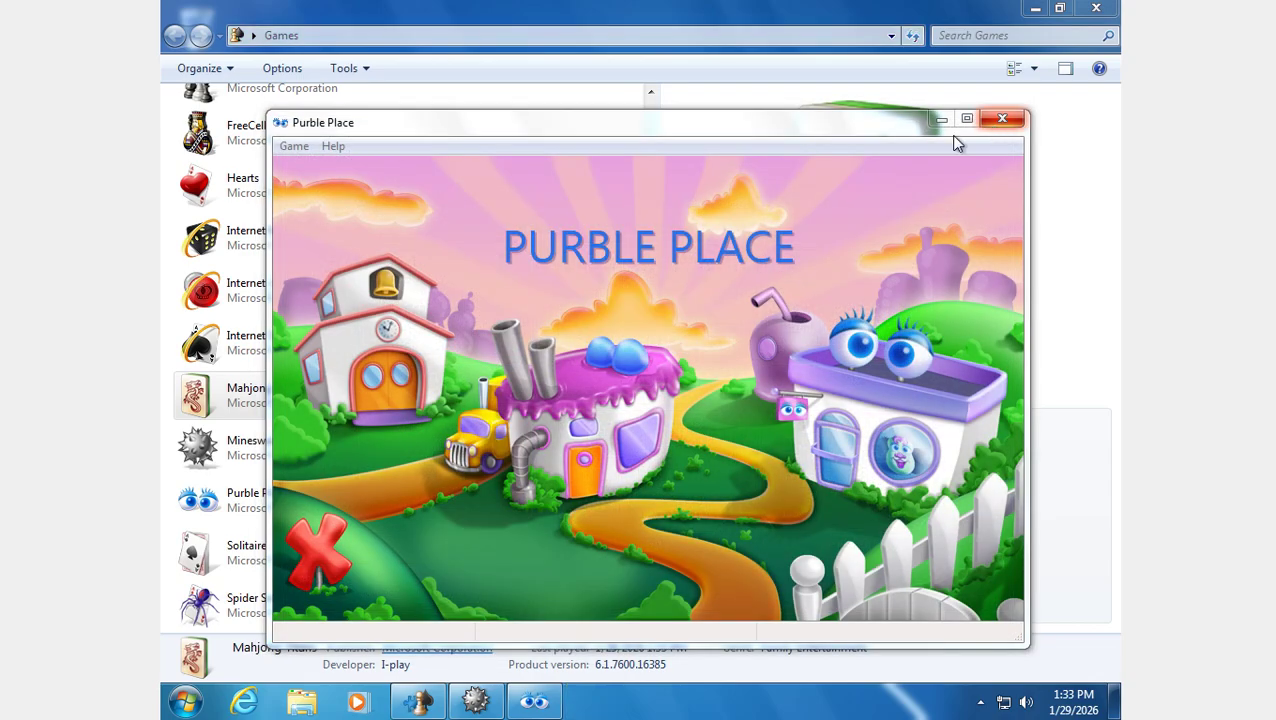
Launch Solitaire from the Games list, dismiss its How To Play tip, and close the game.
click(670, 48)
double_click(319, 564)
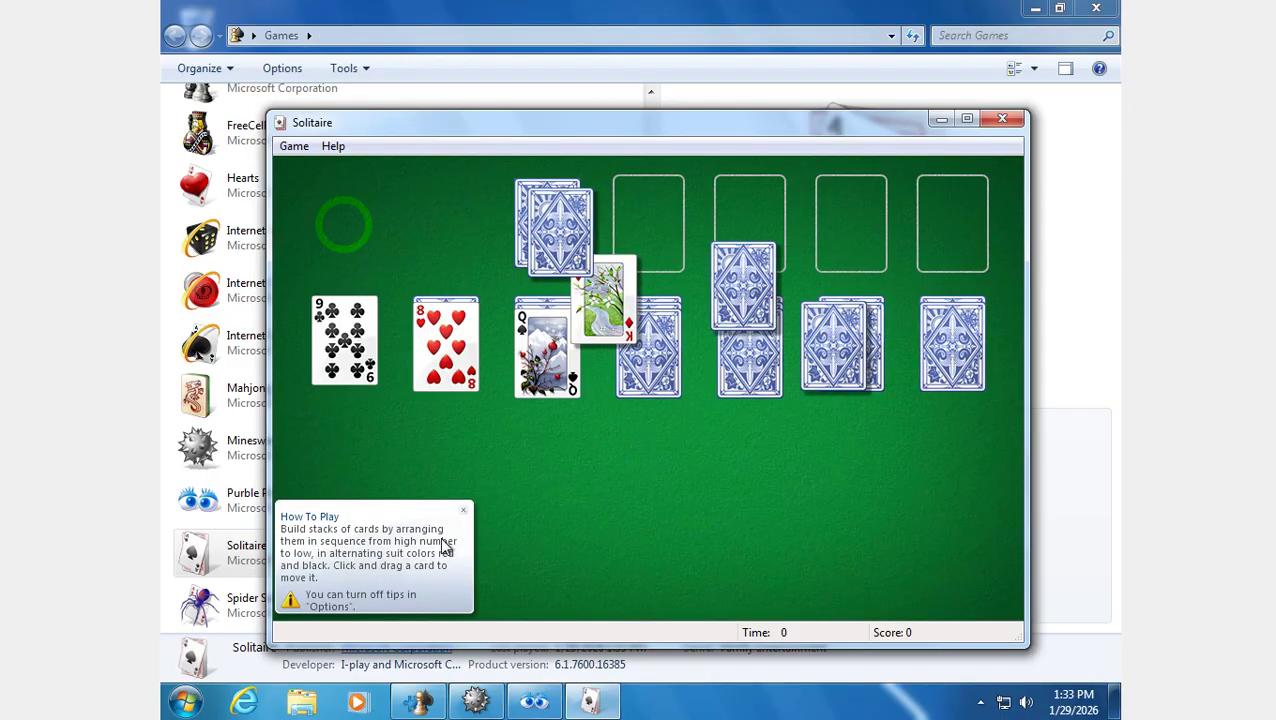
click(462, 513)
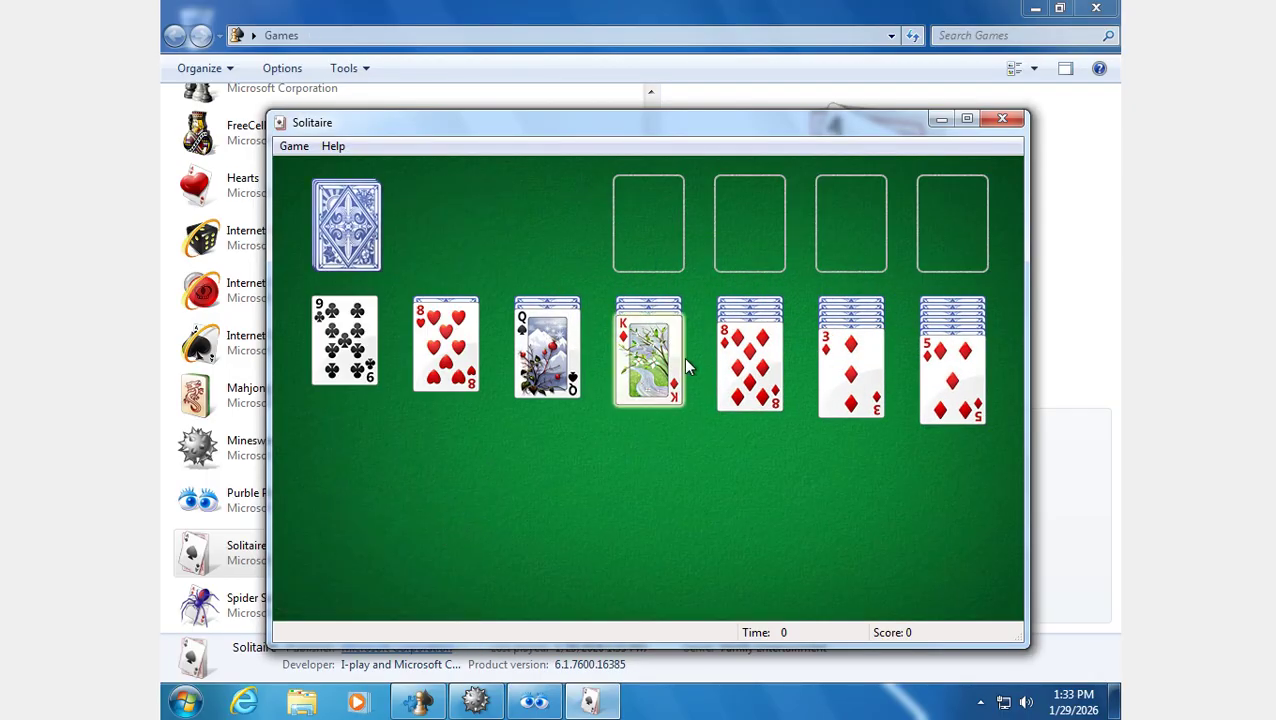
click(995, 122)
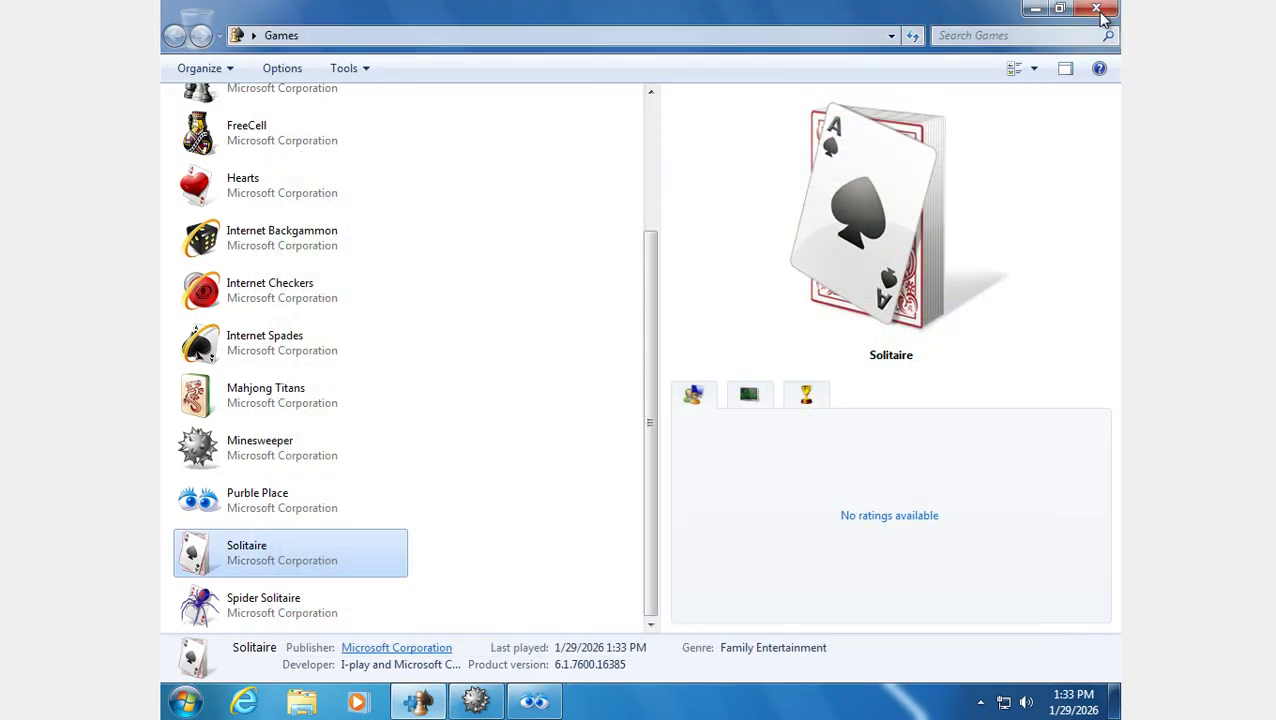
Close the Games window, Purble Place and Minesweeper, viewing Minesweeper maximized before closing it.
click(1096, 8)
click(992, 121)
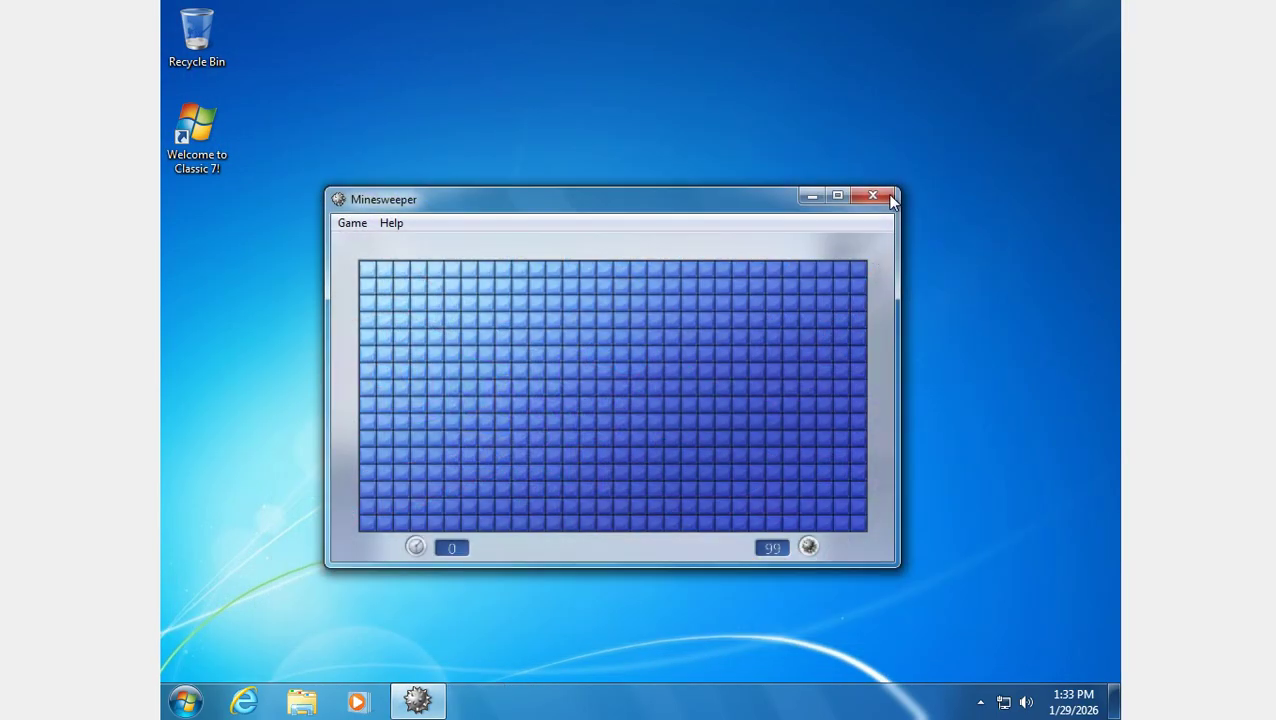
click(838, 196)
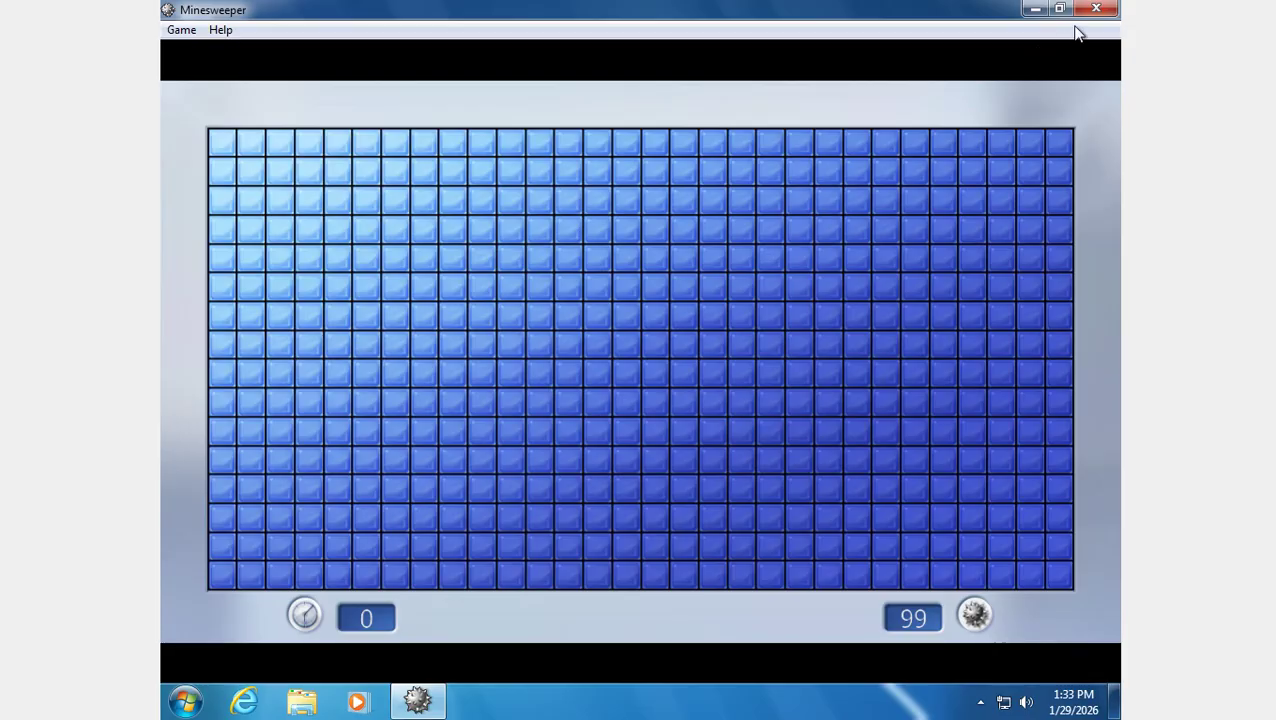
click(1094, 10)
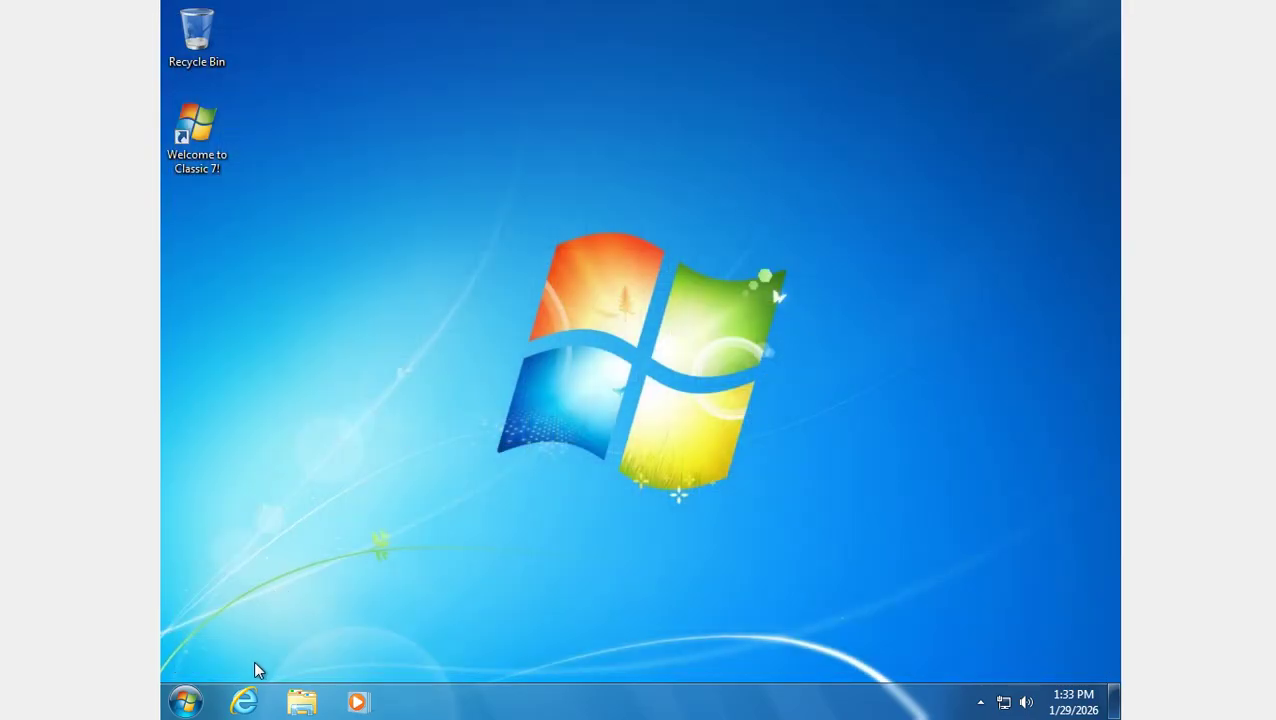
Examine the full list of installed programs, including the contents of the Accessories folder.
click(190, 700)
click(245, 619)
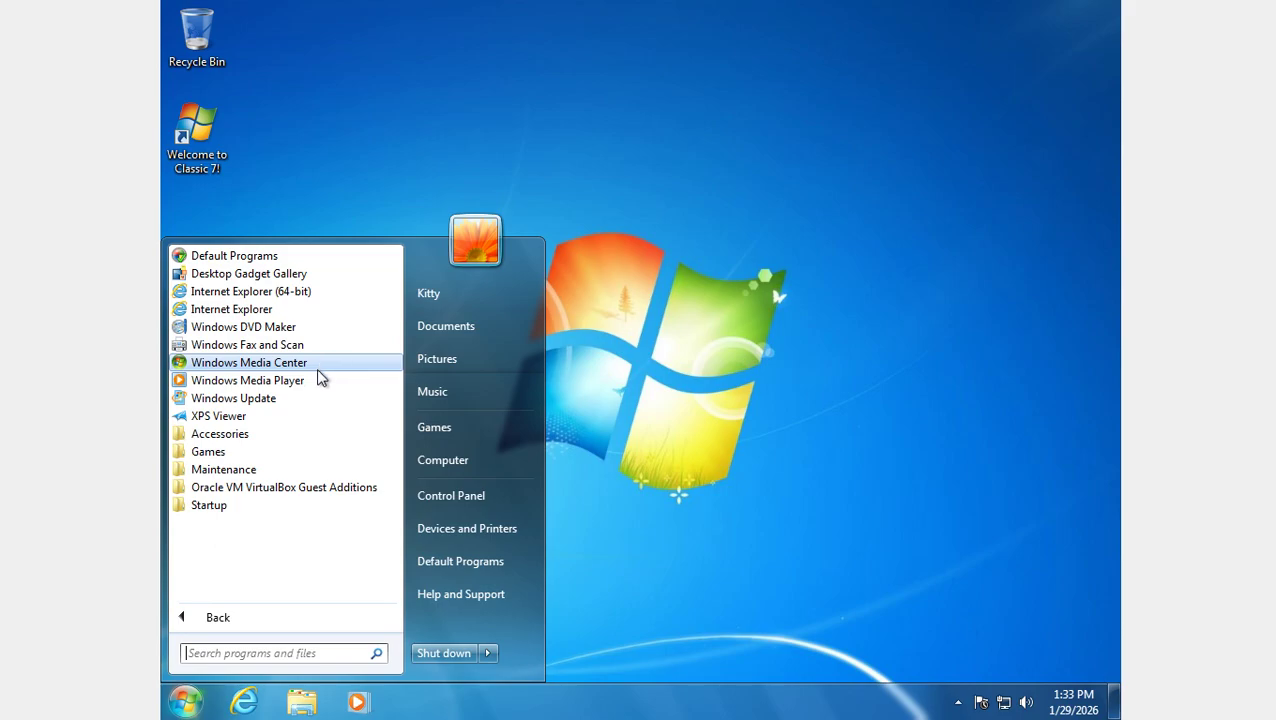
click(308, 434)
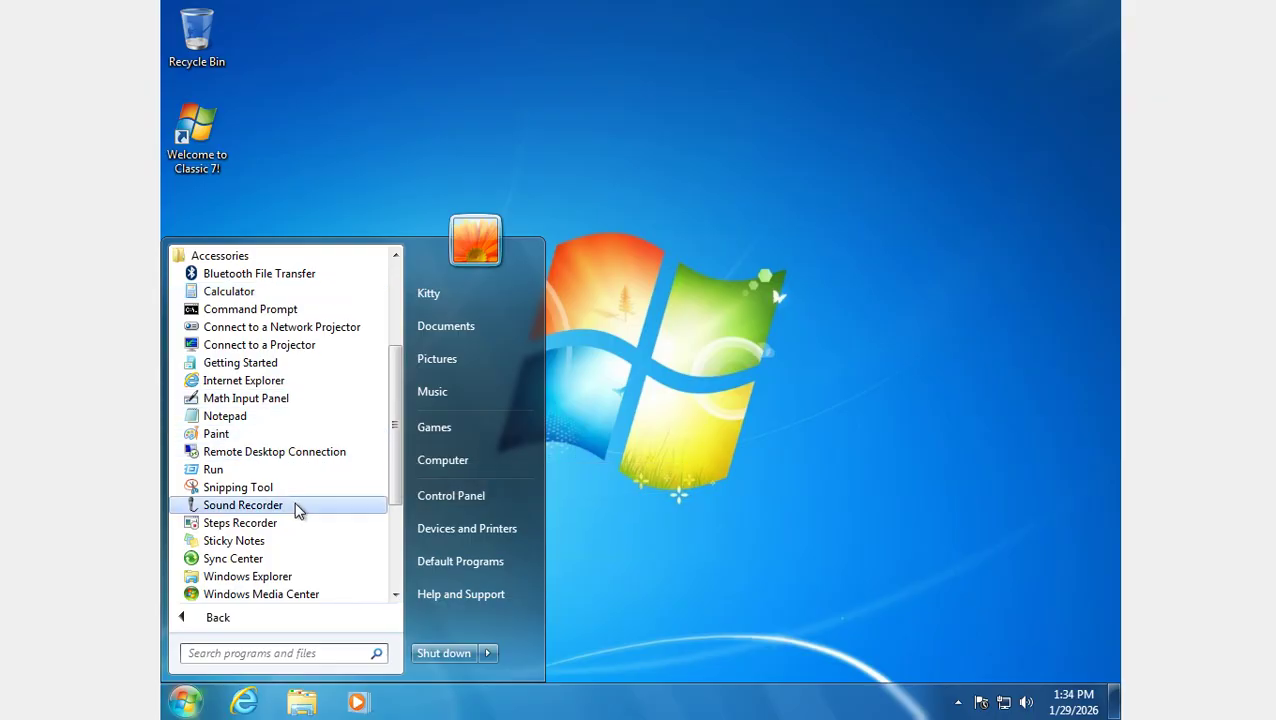
scroll(300, 505, down, 3)
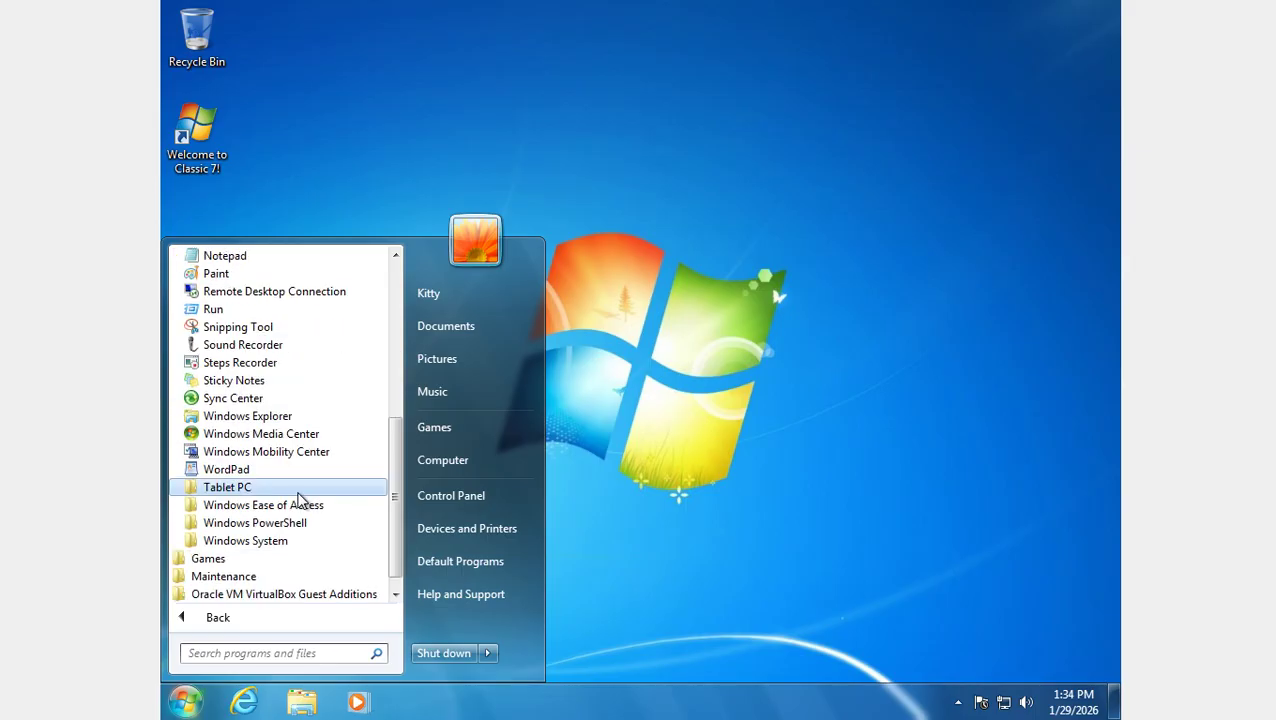
Examine the contents of the Tablet PC, Windows Ease of Access, Windows PowerShell and Windows System folders within Accessories.
click(297, 490)
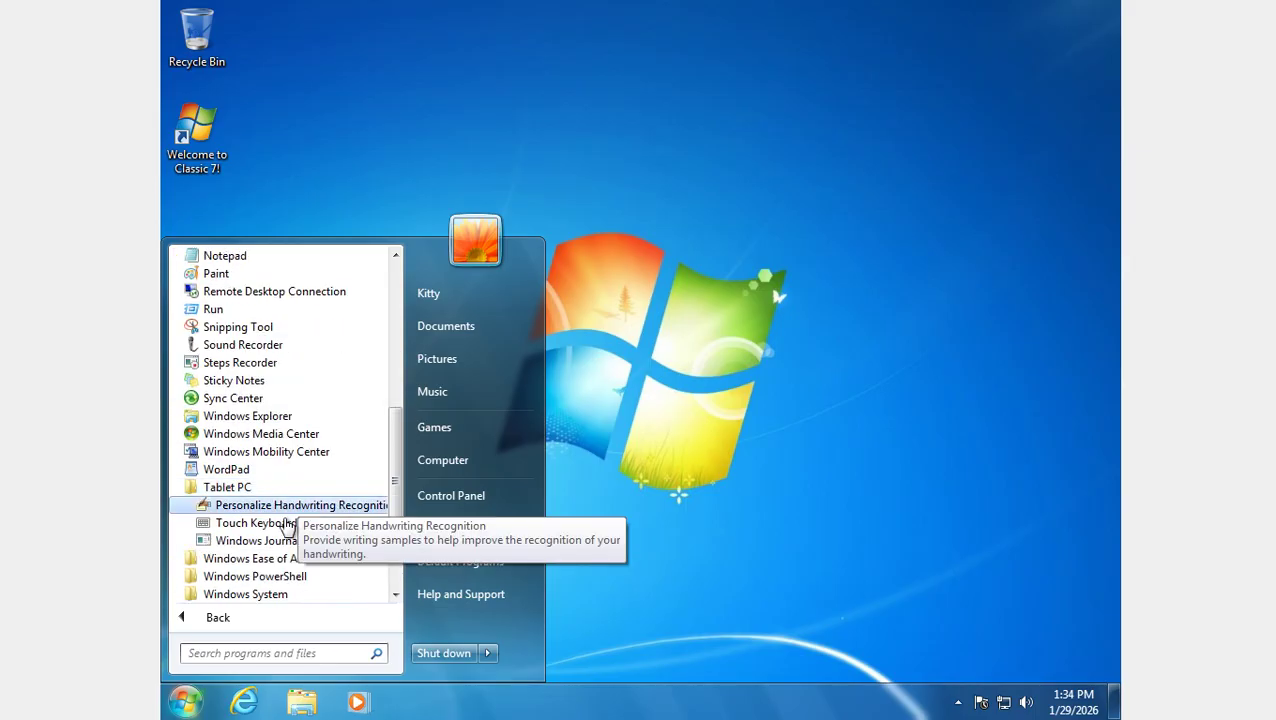
click(277, 558)
right_click(290, 538)
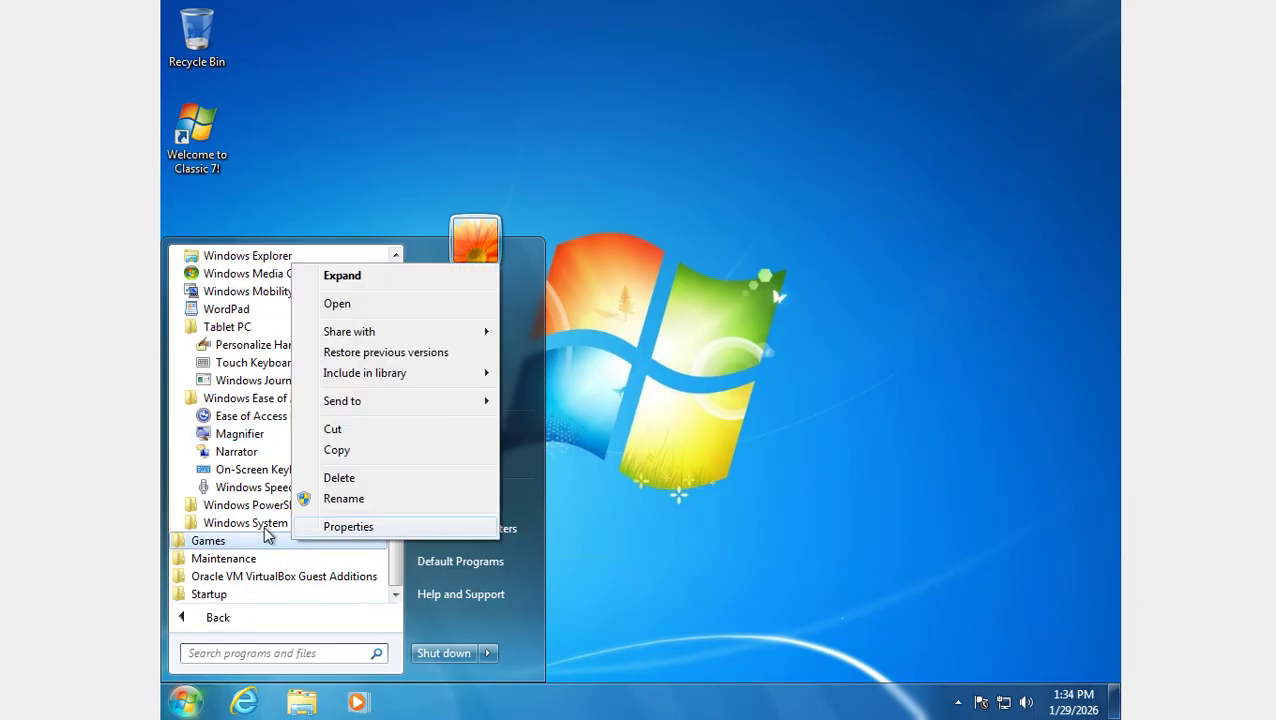
click(435, 248)
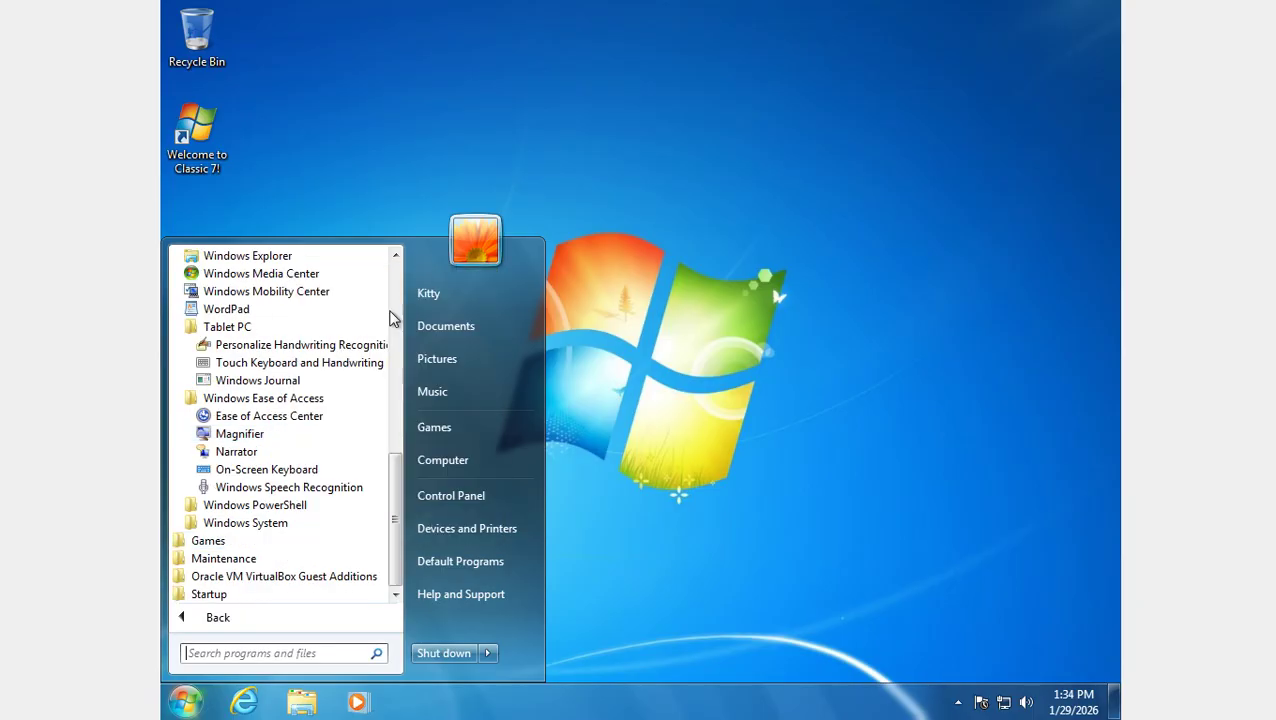
click(280, 506)
scroll(285, 515, down, 2)
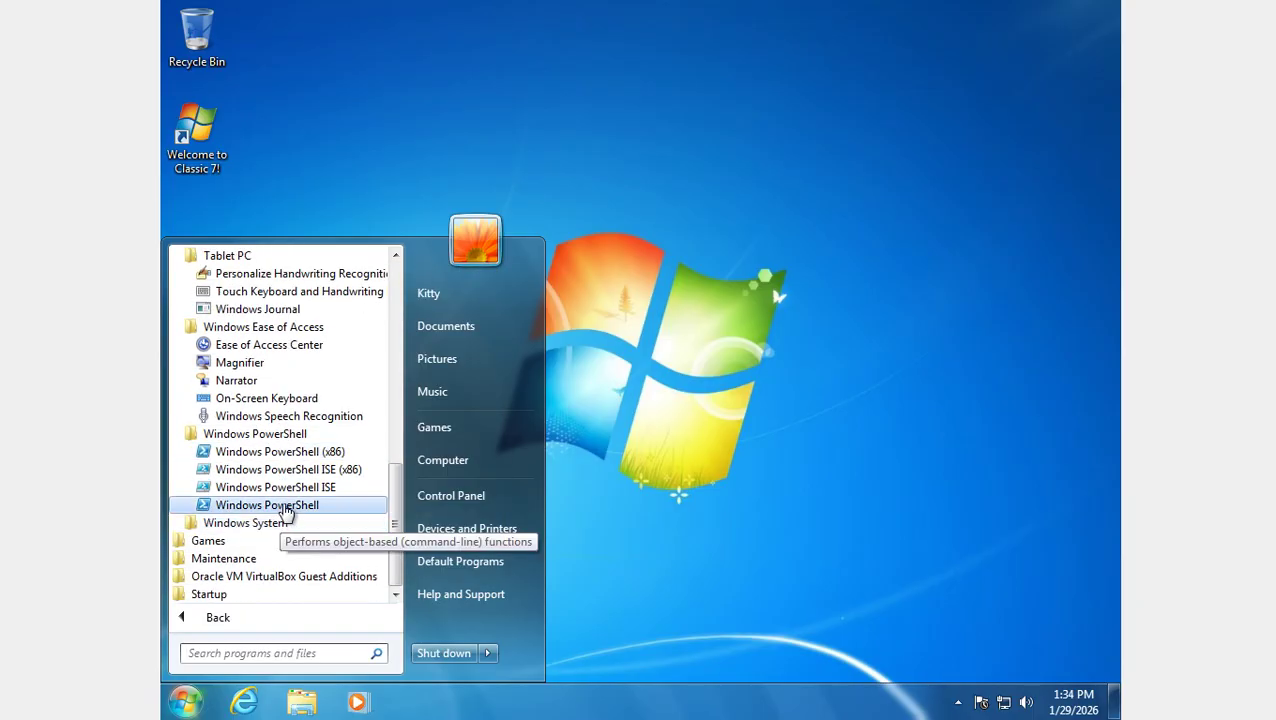
click(288, 524)
scroll(297, 520, up, 10)
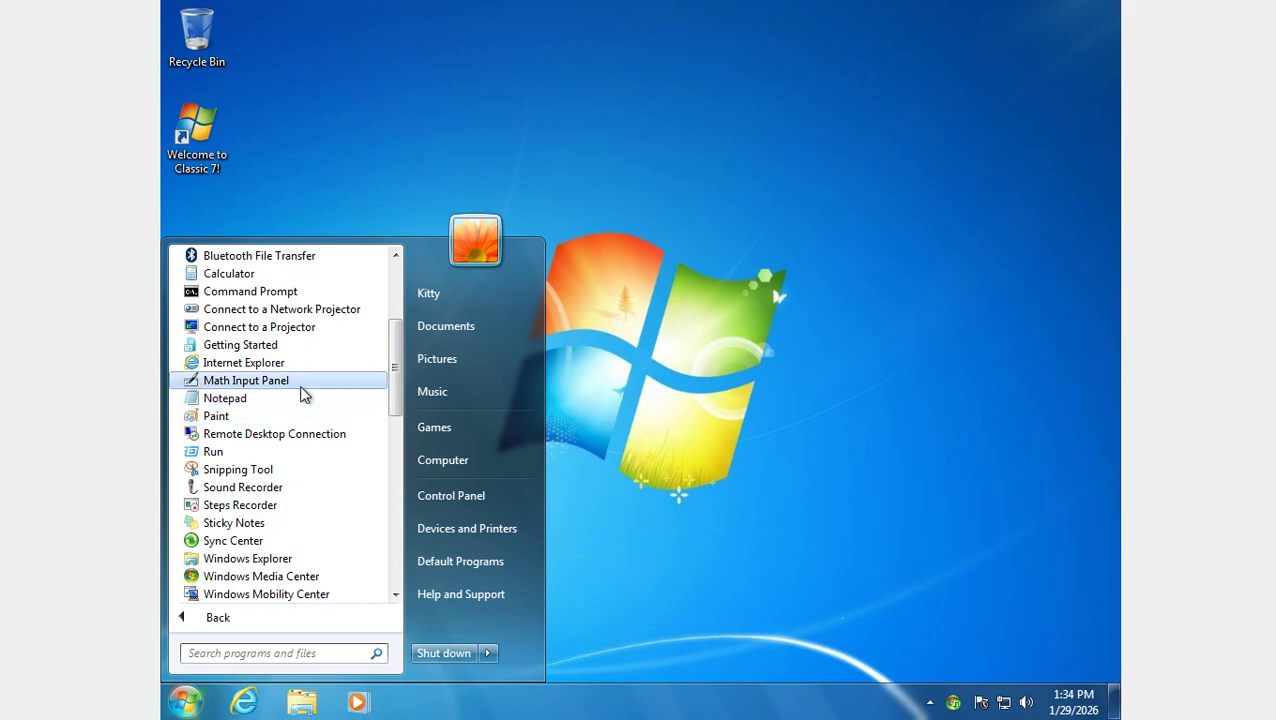
Launch Calculator from Accessories, and return to the full program list to look at the Maintenance folder.
click(329, 274)
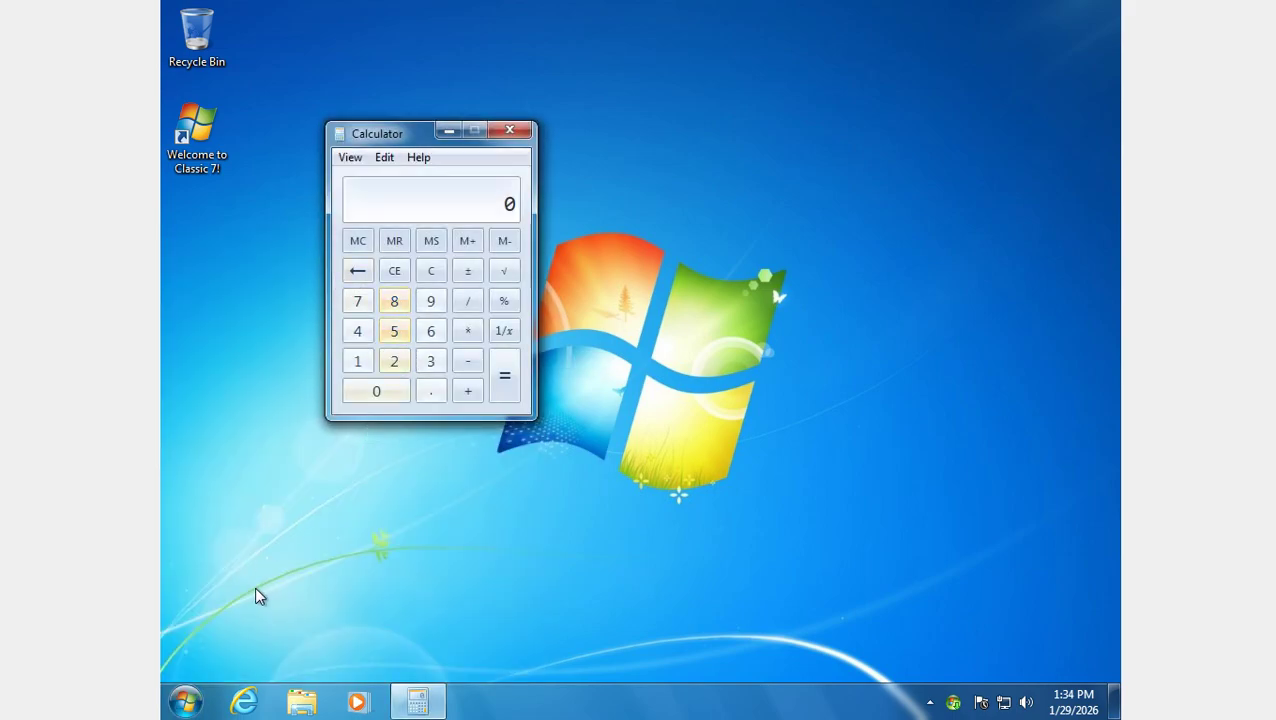
click(185, 700)
click(255, 620)
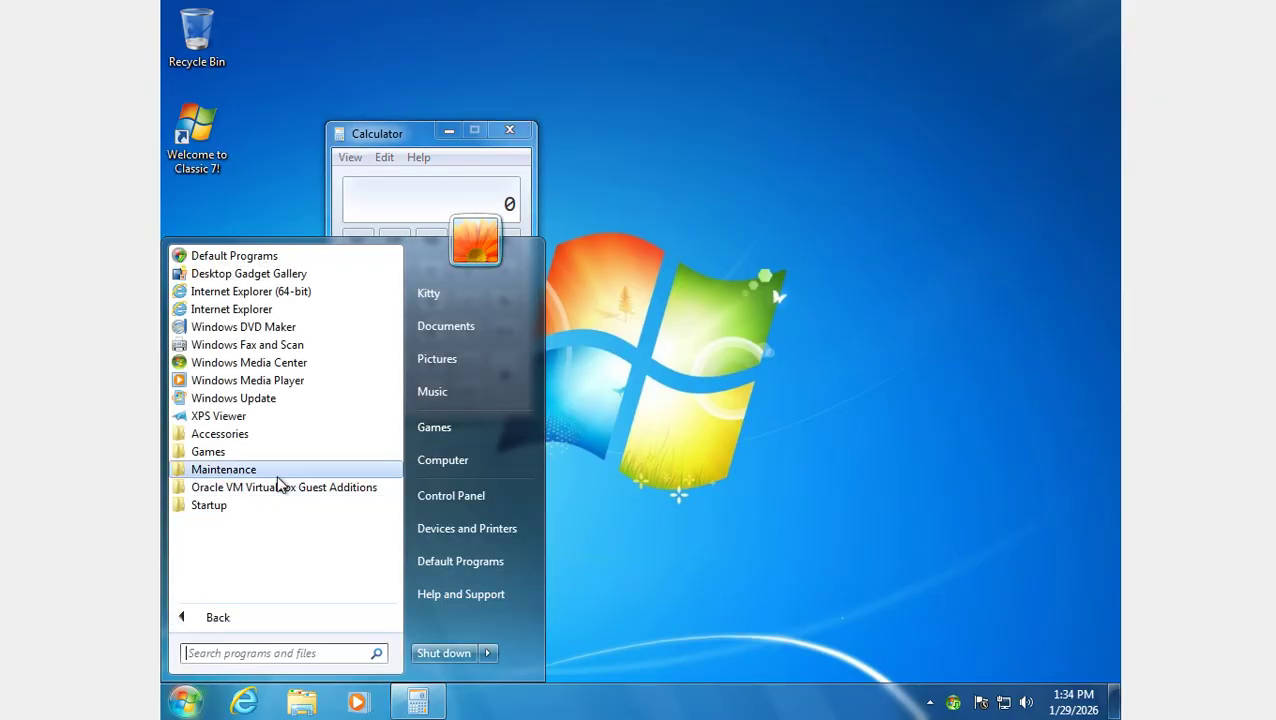
click(283, 474)
click(284, 476)
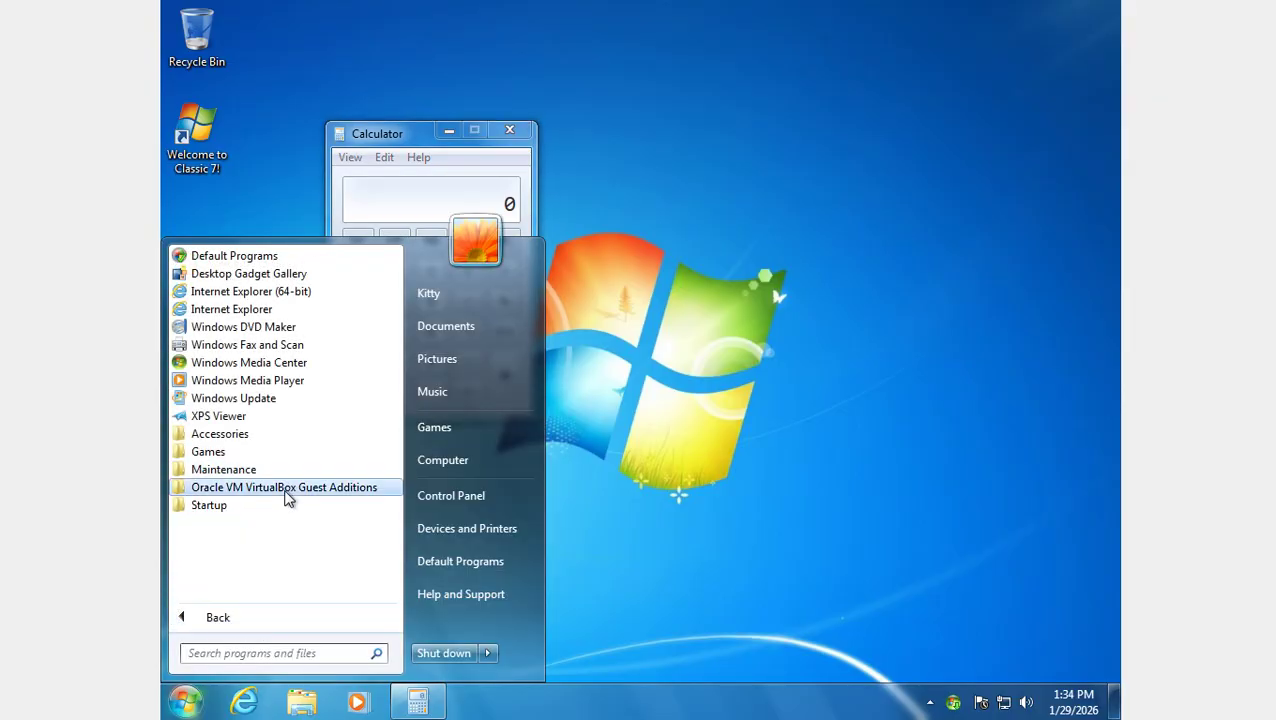
Launch Windows Media Center maximized, view the recorded tv page, and close both Media Center and Calculator.
click(330, 367)
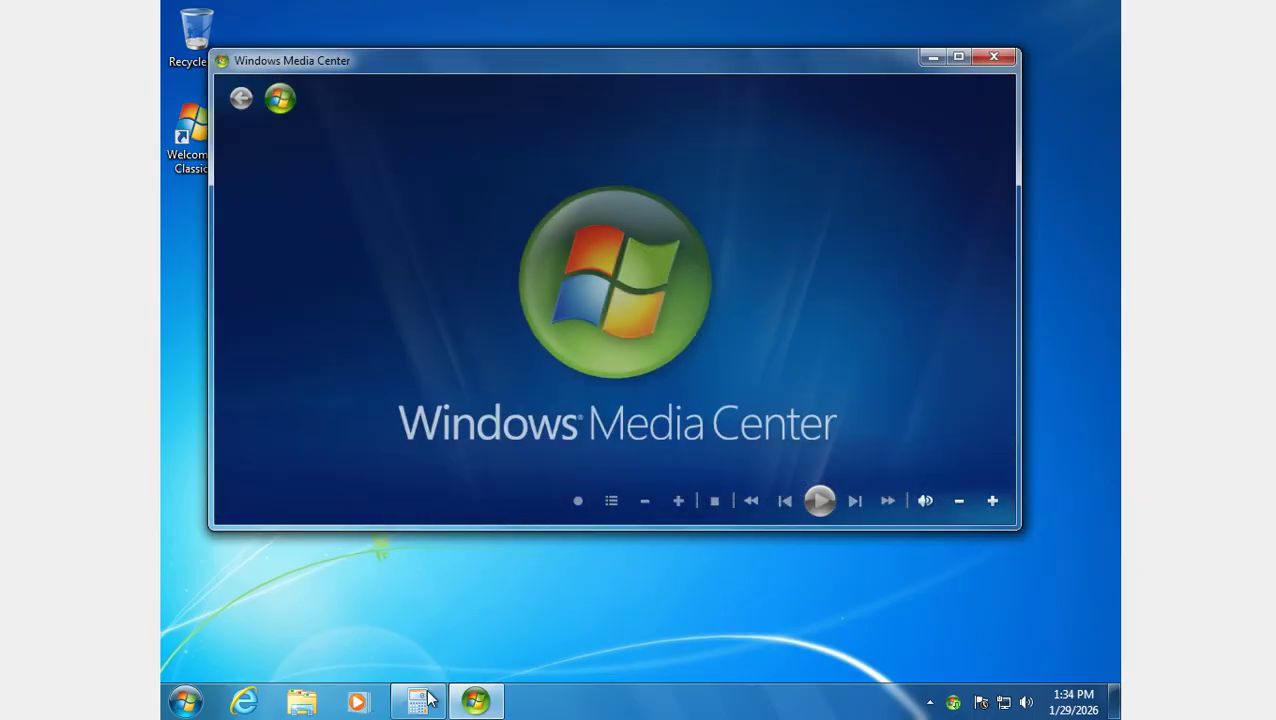
click(958, 60)
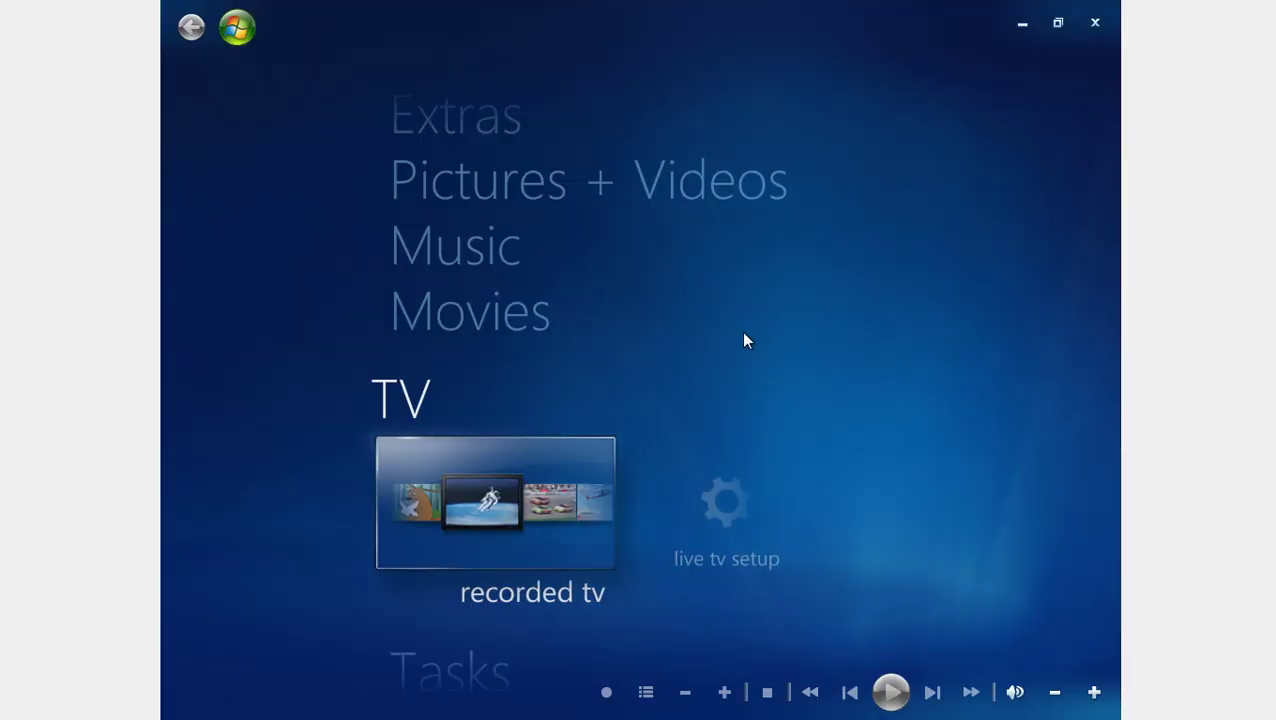
scroll(705, 387, down, 1)
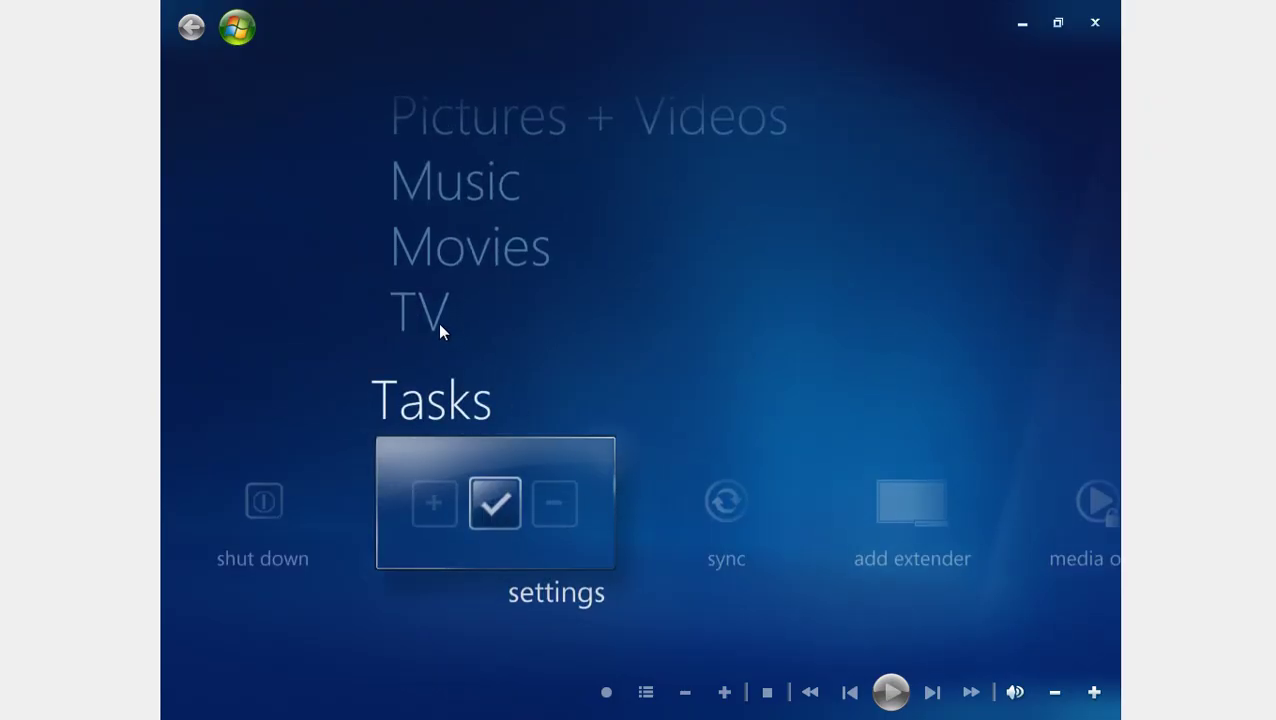
click(424, 320)
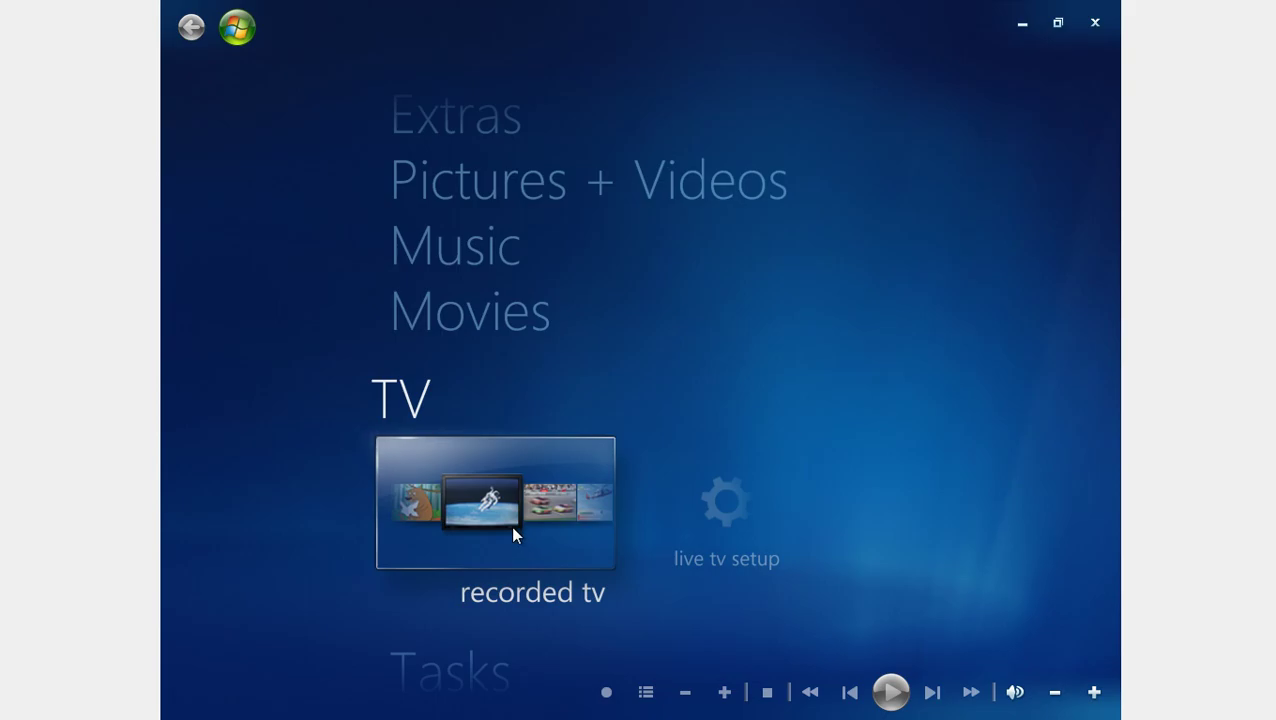
click(603, 605)
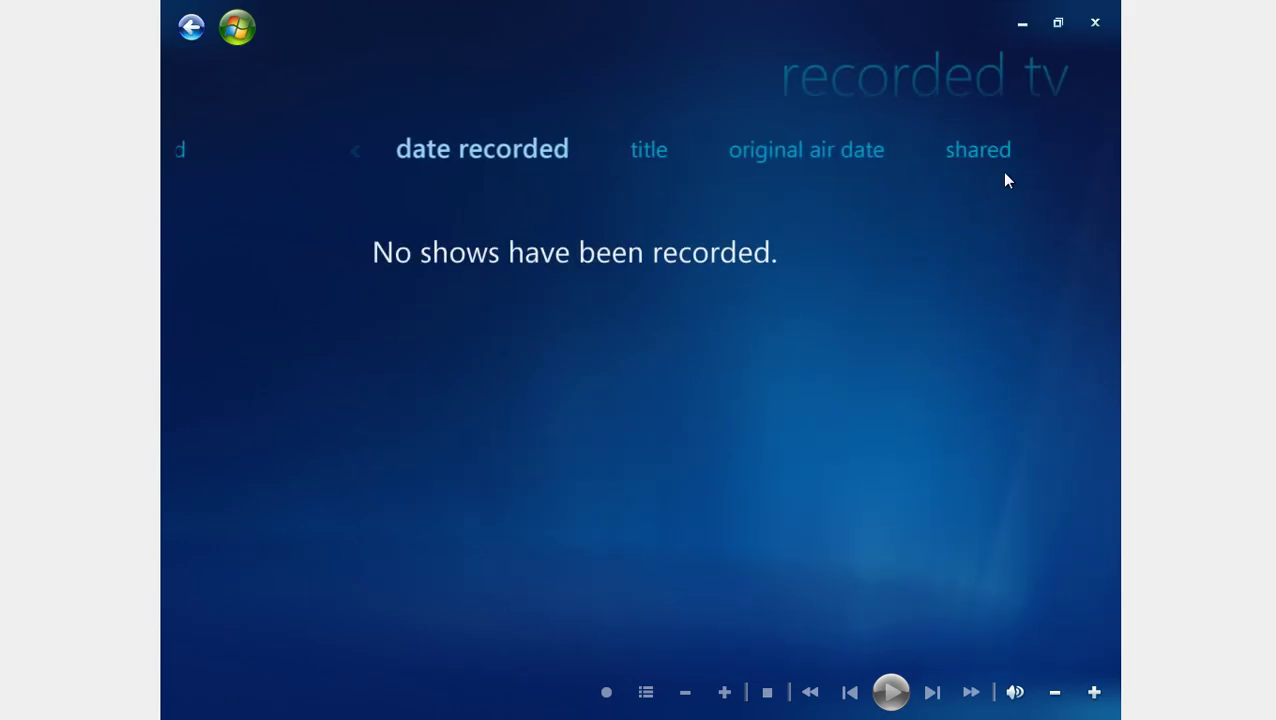
click(1093, 27)
click(512, 132)
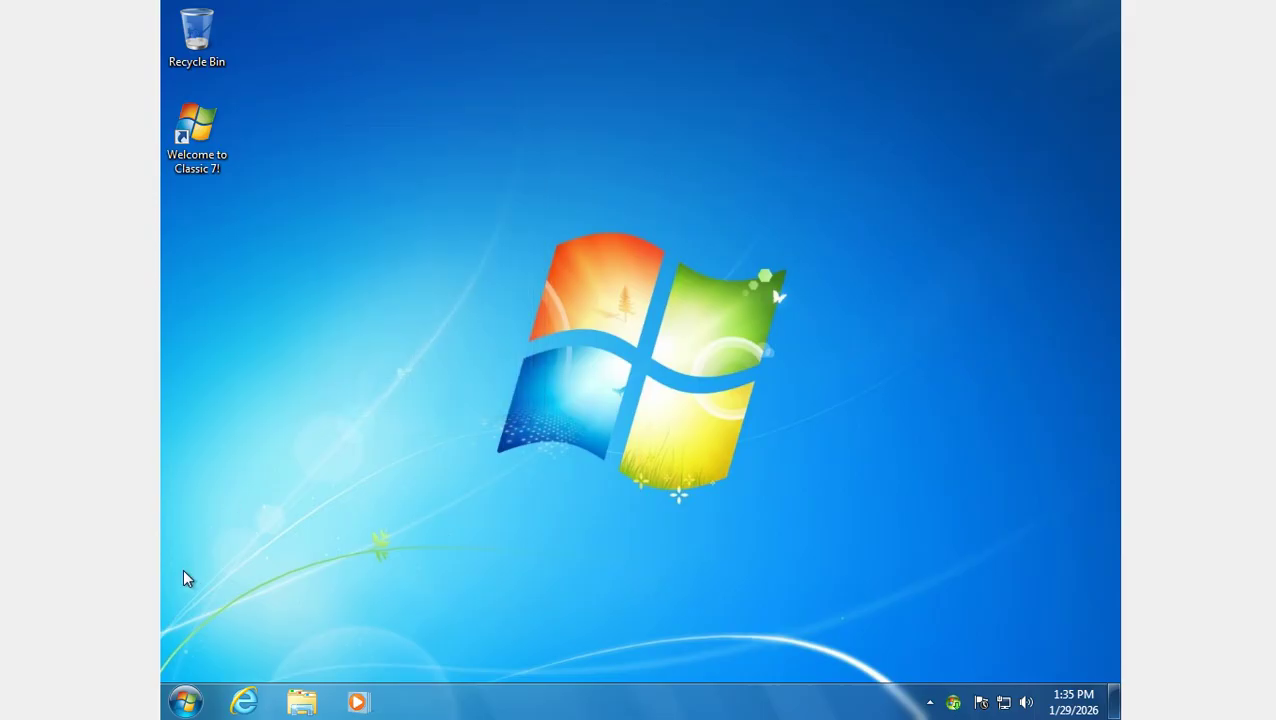
Browse the Documents library and open the Sample Music folder in the Music library.
click(185, 701)
click(489, 464)
click(390, 300)
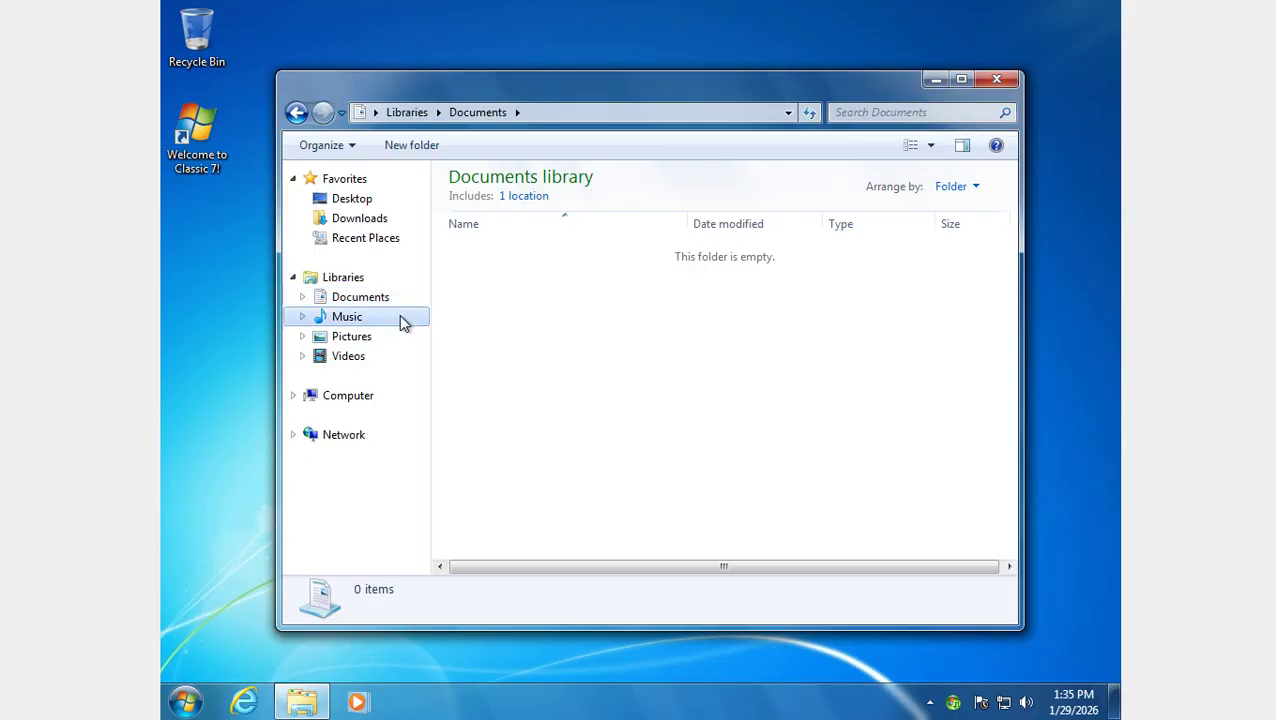
click(400, 317)
click(517, 264)
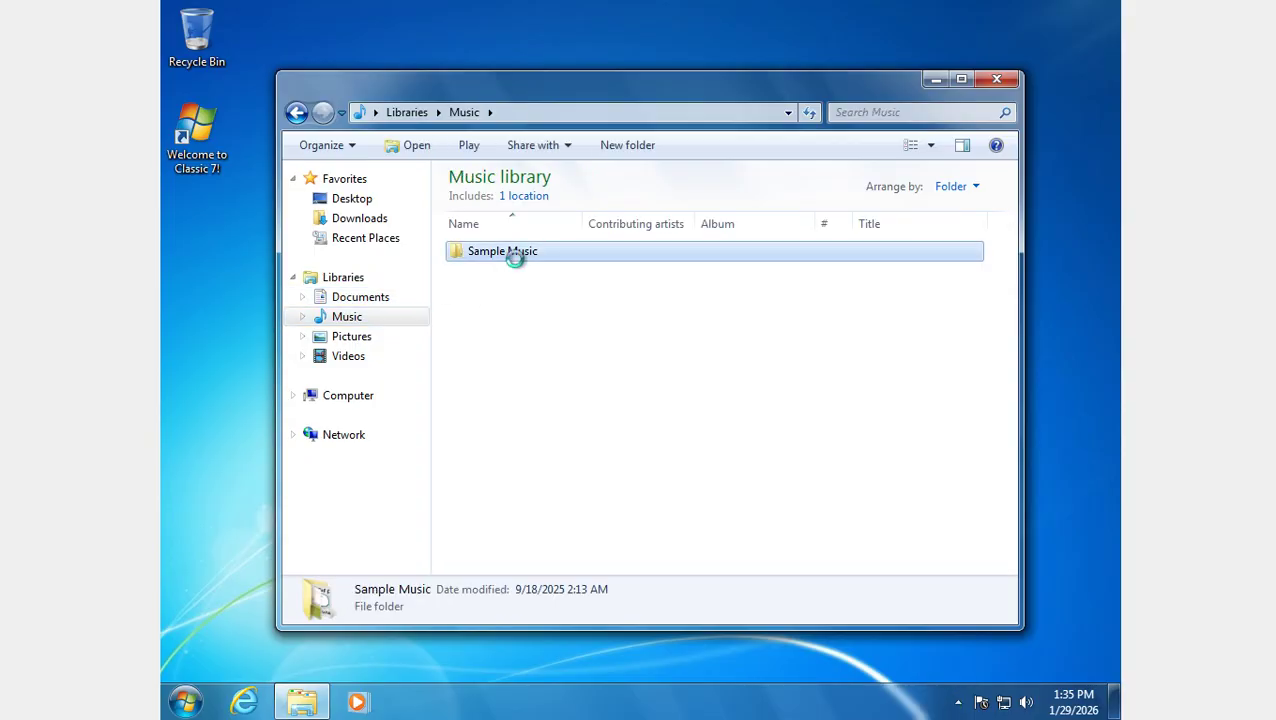
double_click(517, 264)
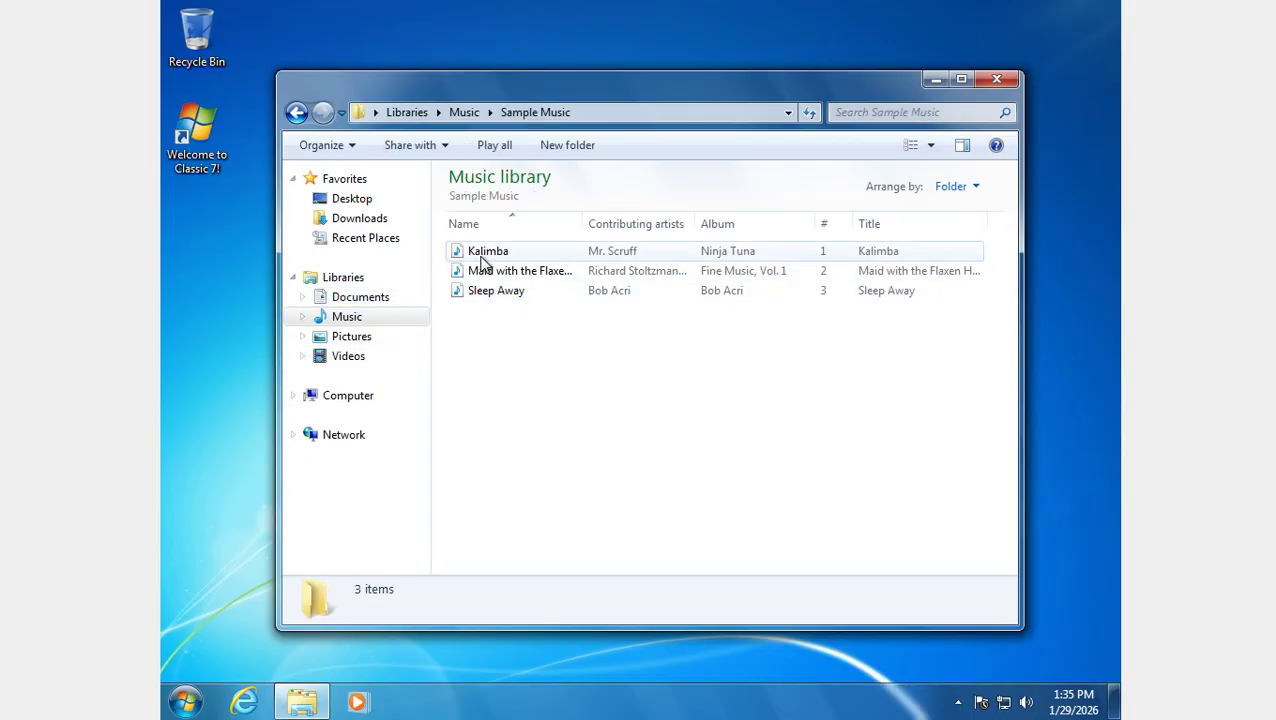
Play Kalimba, always using Windows Media Player for this file type, with Recommended settings for its first run, and close the player.
double_click(485, 251)
click(423, 477)
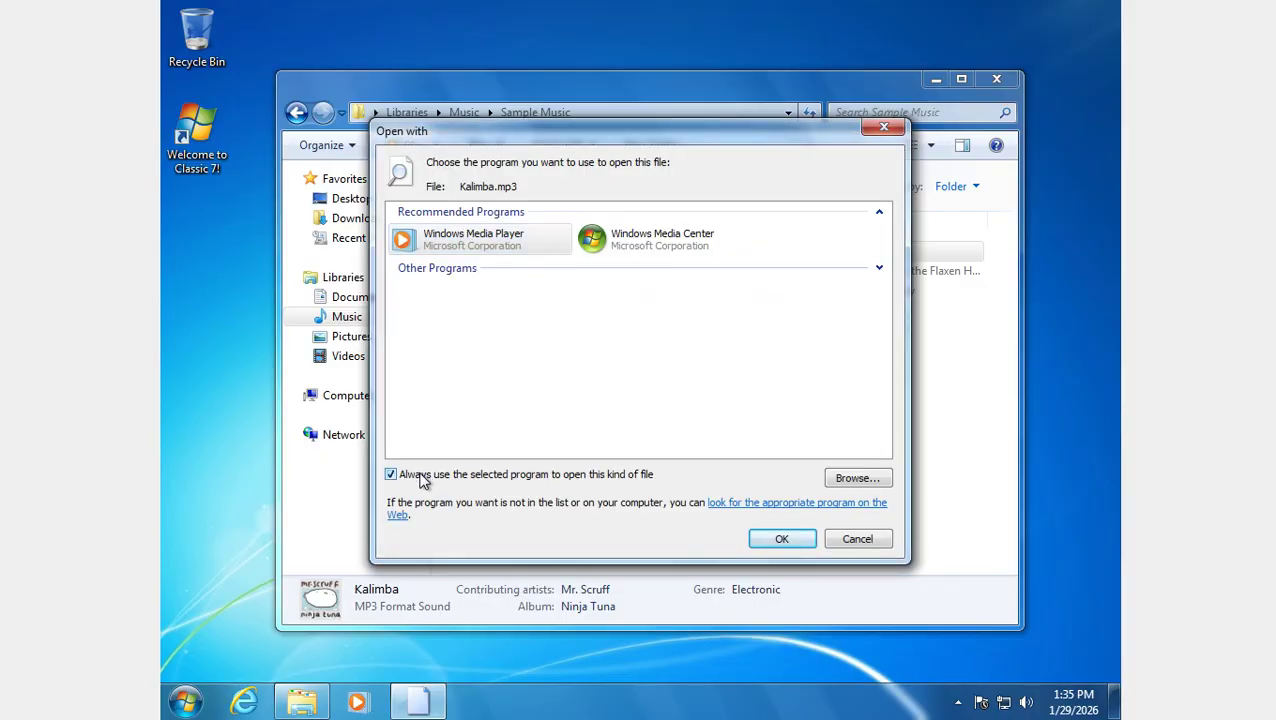
click(800, 541)
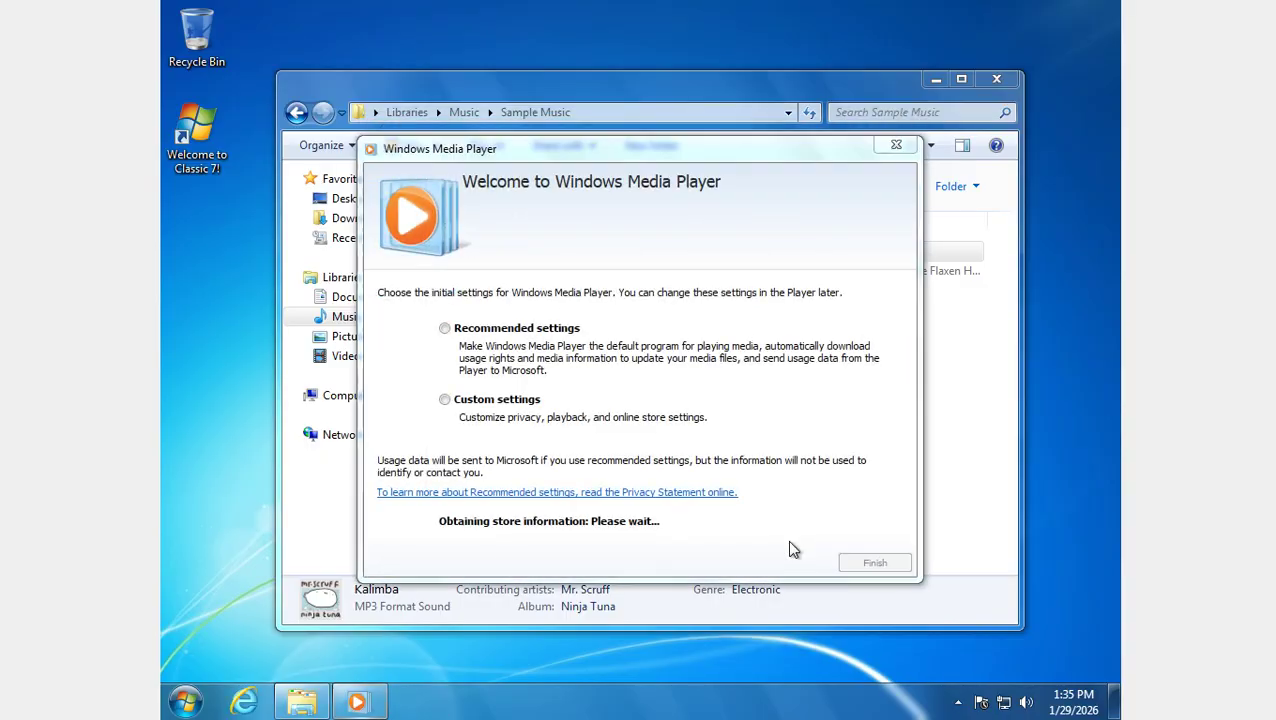
click(359, 705)
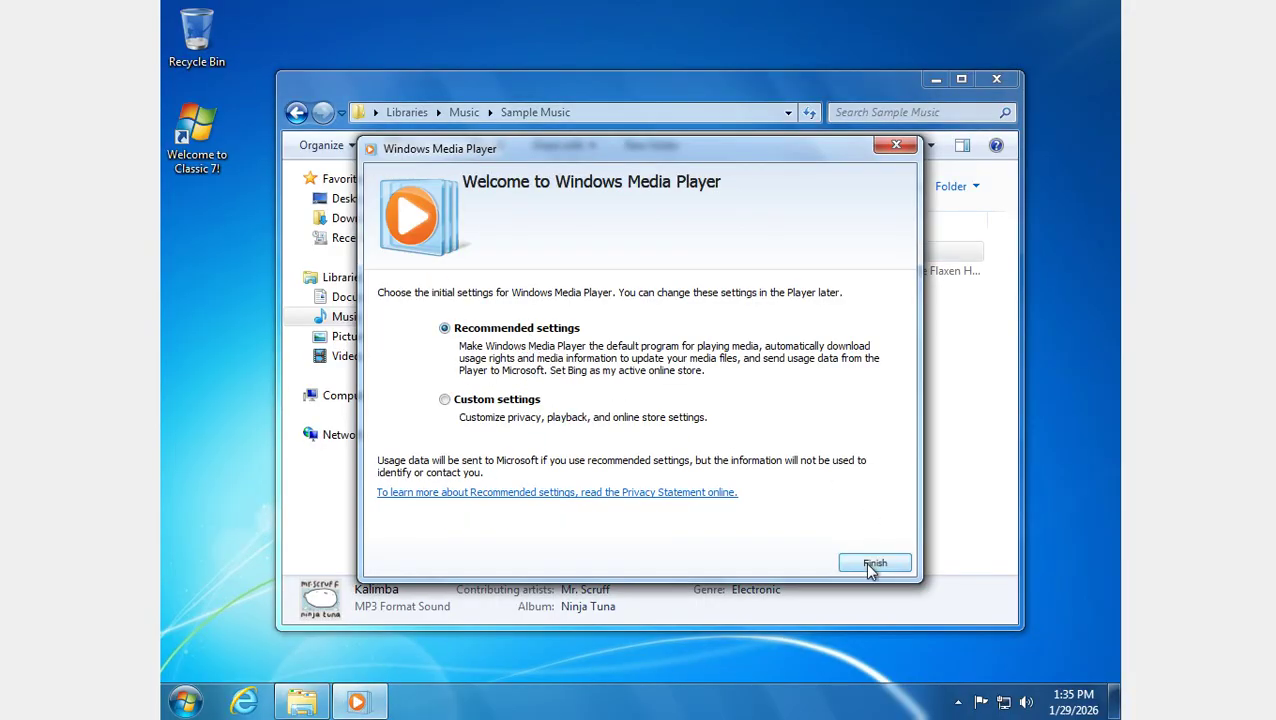
click(875, 562)
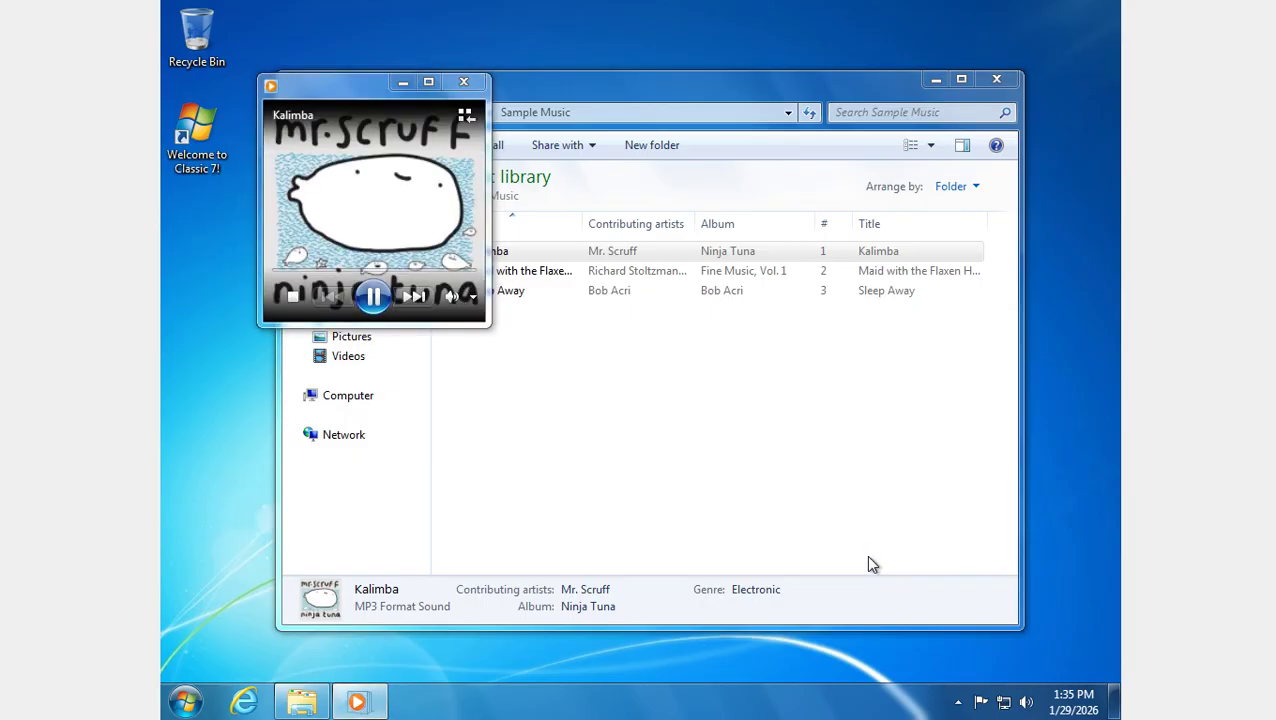
click(445, 84)
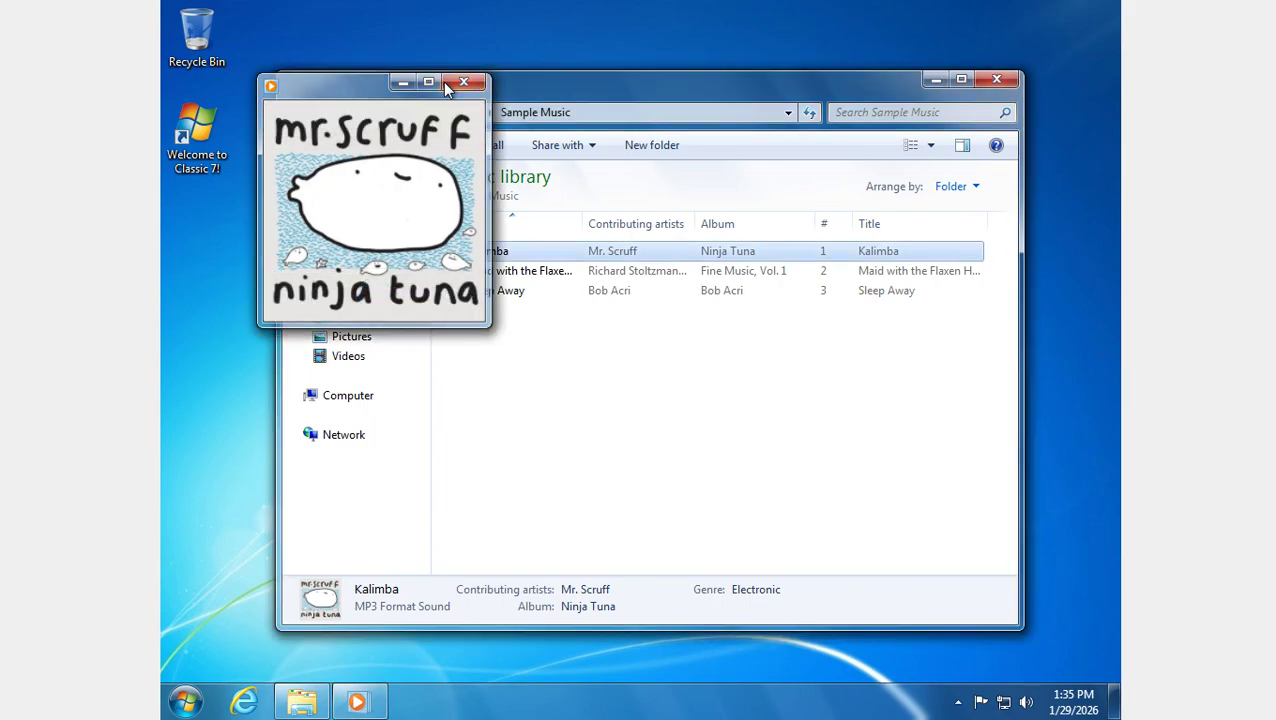
Open the Sample Pictures folder and view all programs offered for opening Chrysanthemum, cancelling without choosing one.
click(352, 337)
double_click(530, 262)
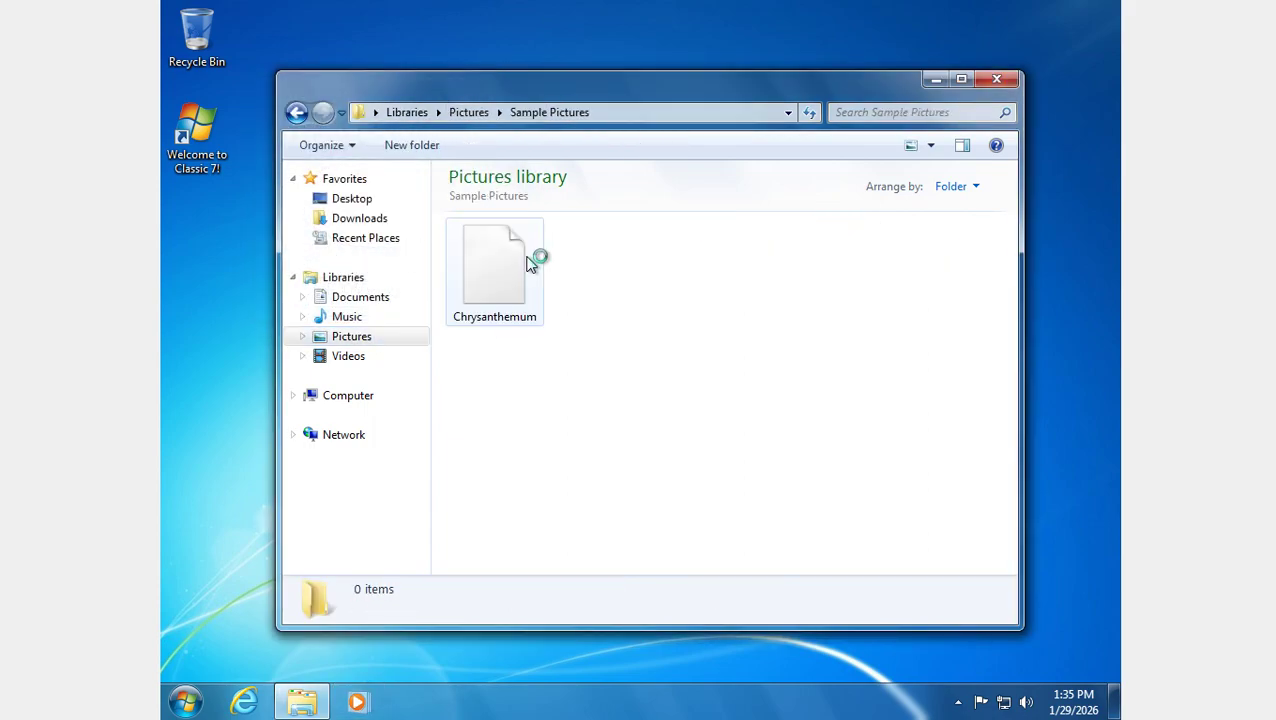
double_click(514, 270)
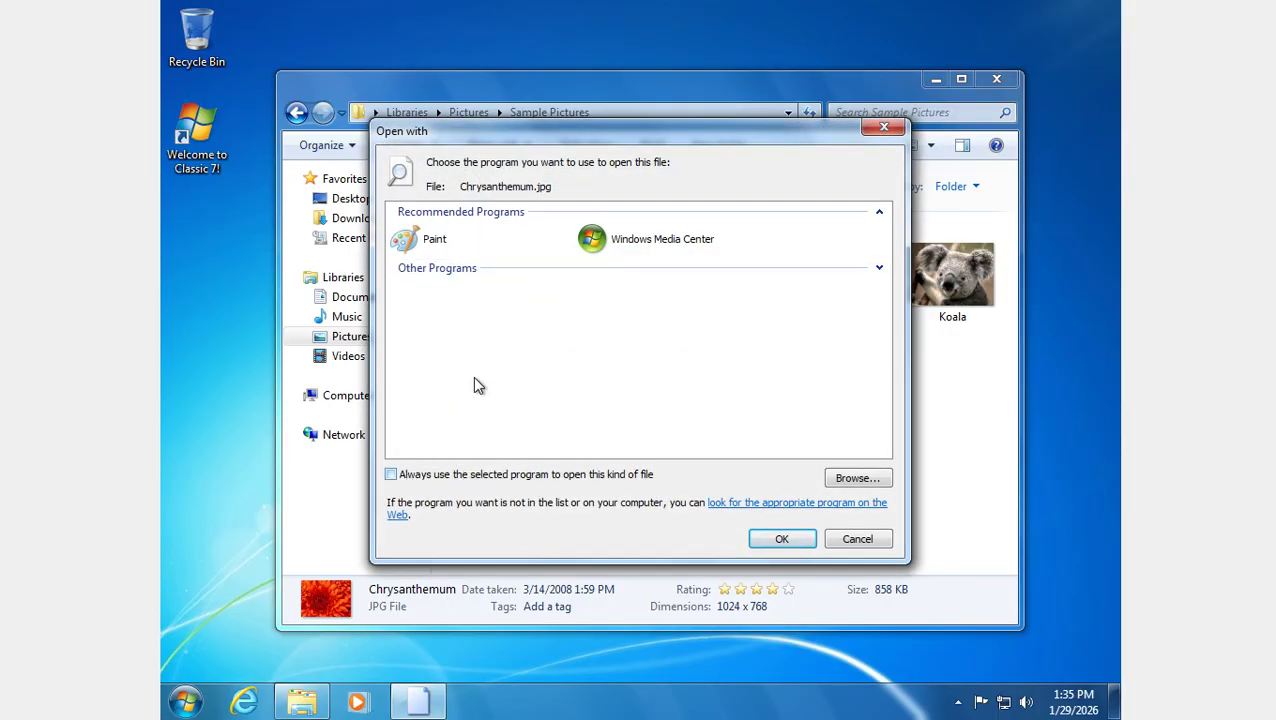
click(876, 272)
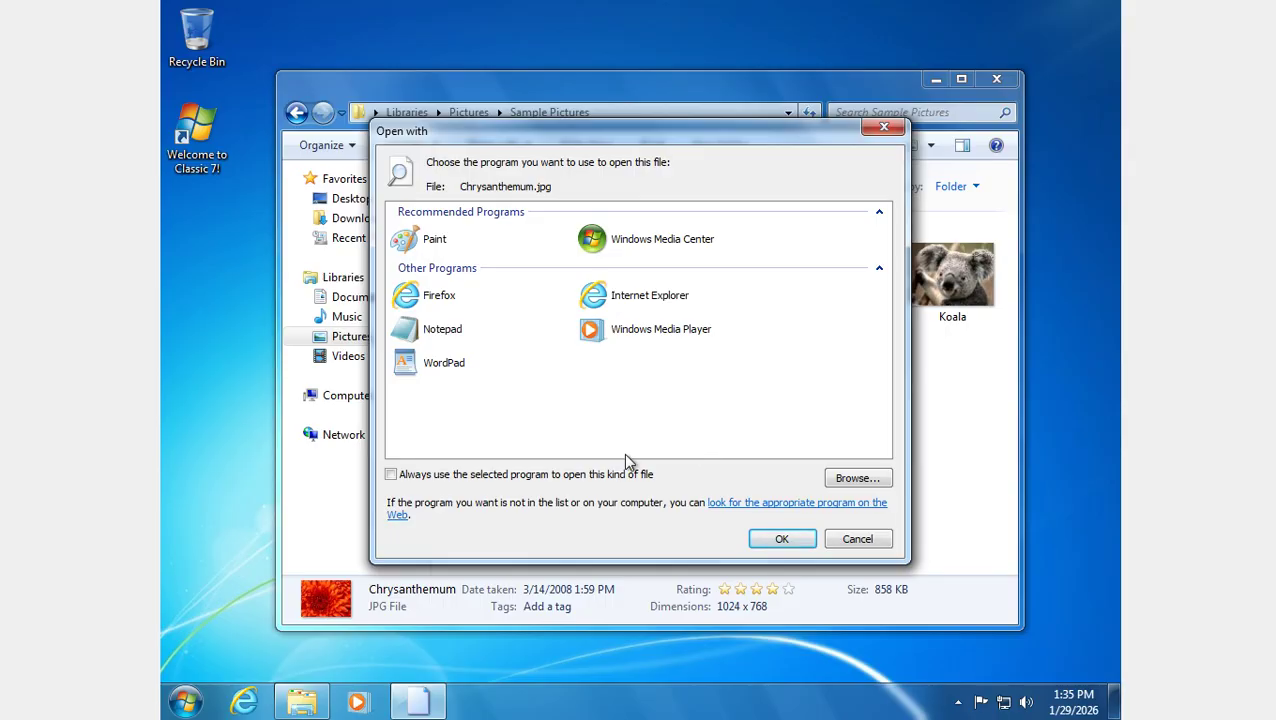
click(860, 540)
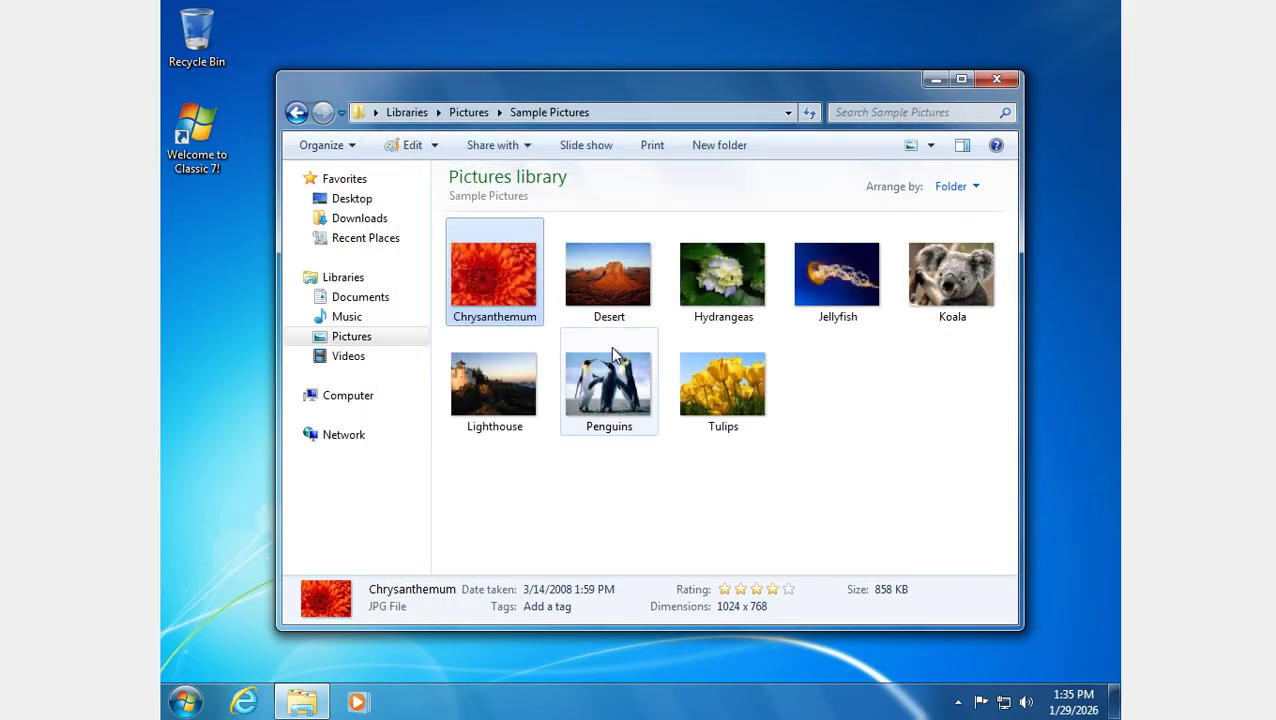
Open Chrysanthemum with Paint, dismiss the Software Licensing dialog, view the picture maximized, and close Paint.
right_click(502, 266)
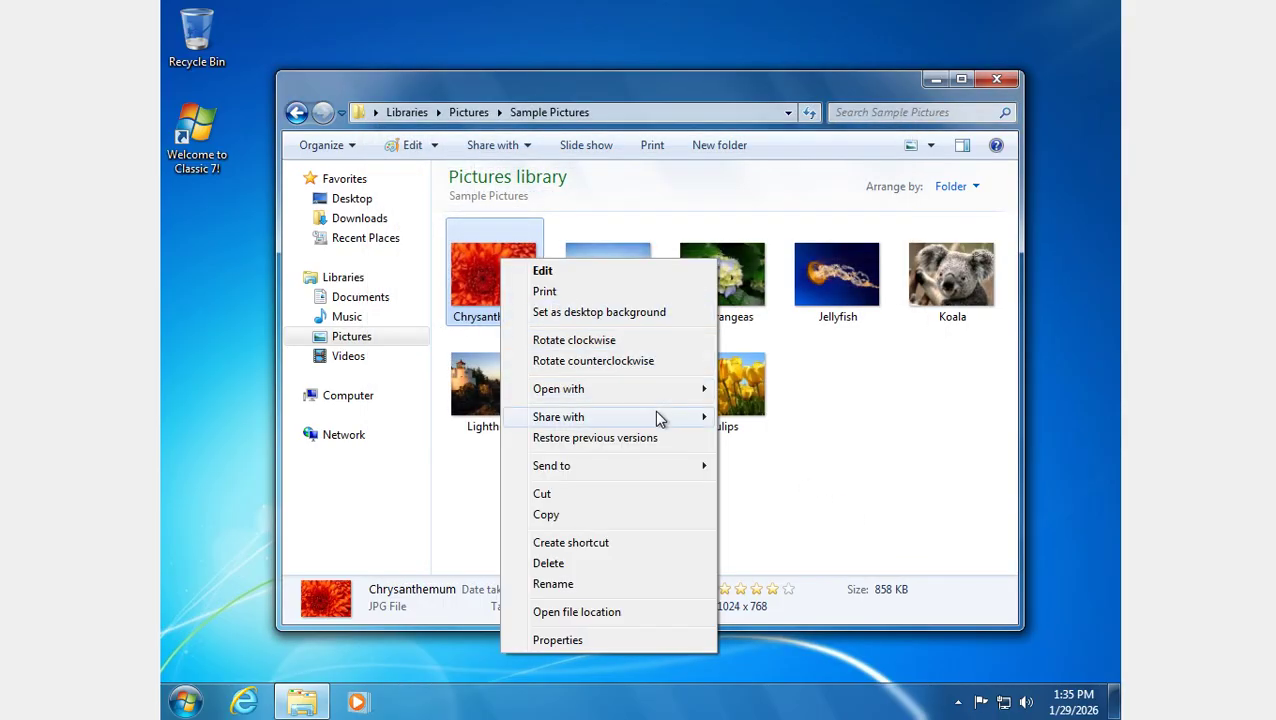
mouse_move(662, 398)
click(757, 389)
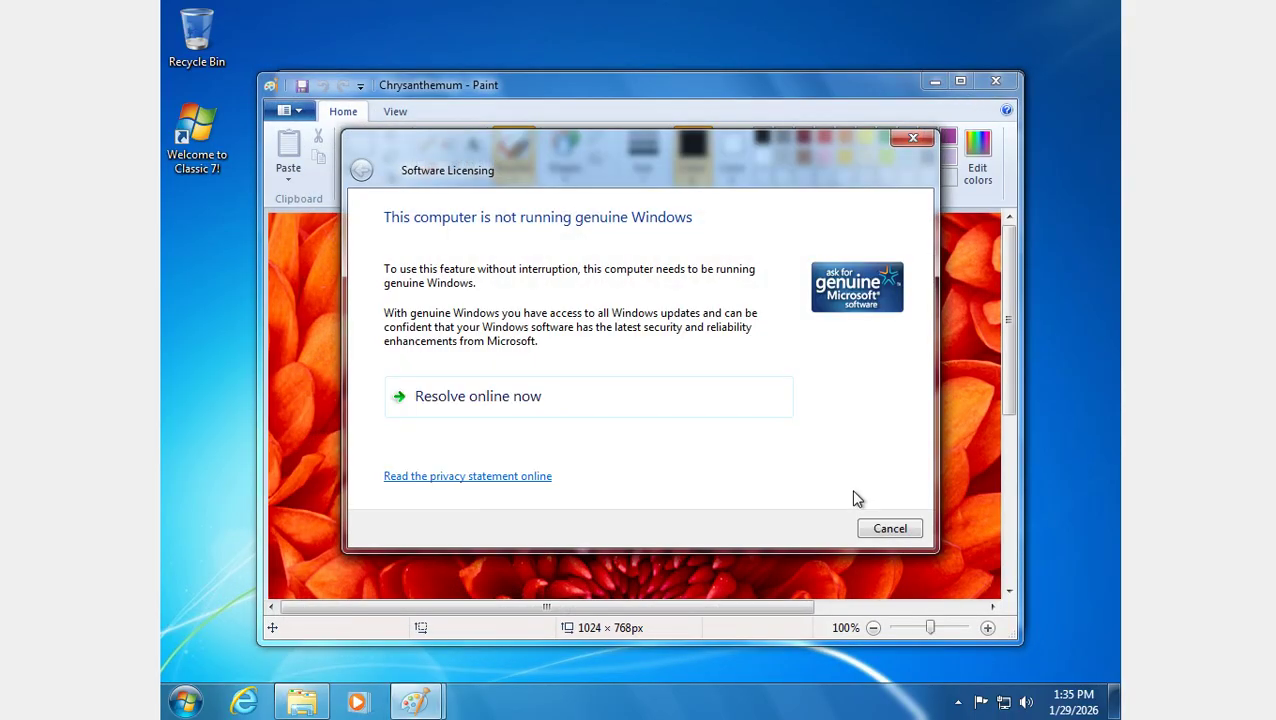
click(884, 530)
click(962, 84)
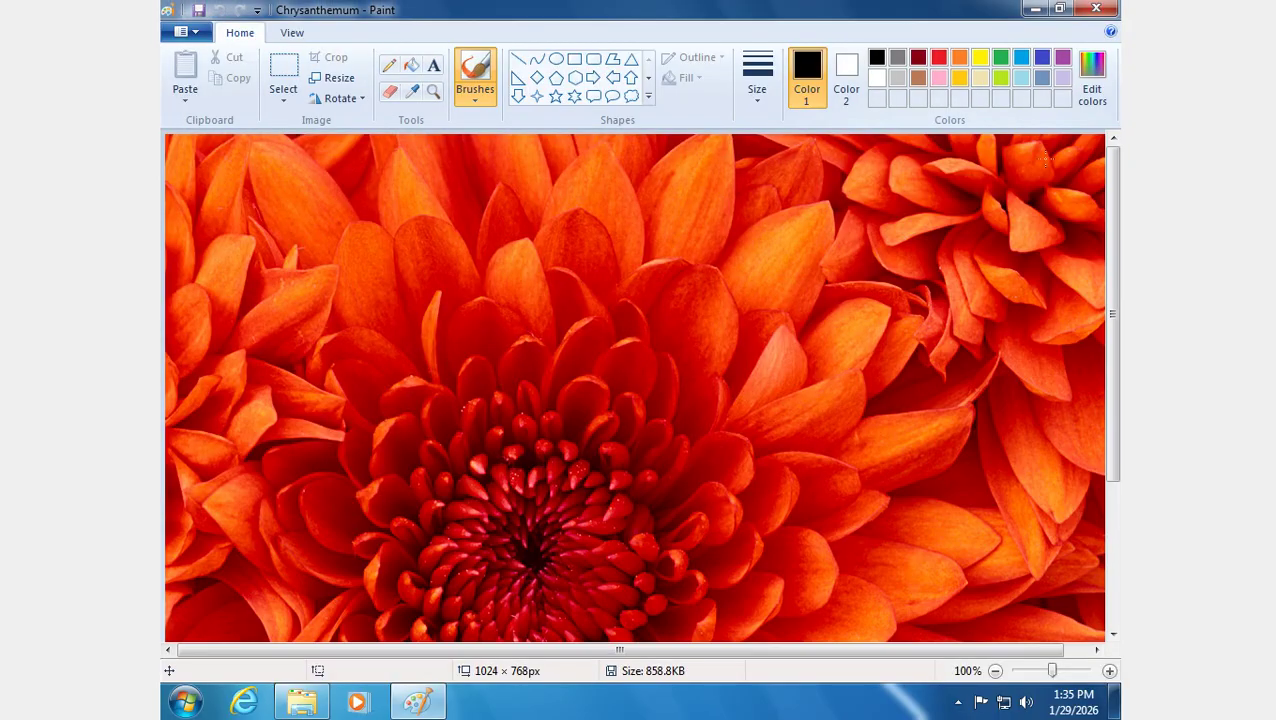
drag(1108, 196, 1085, 389)
click(1096, 12)
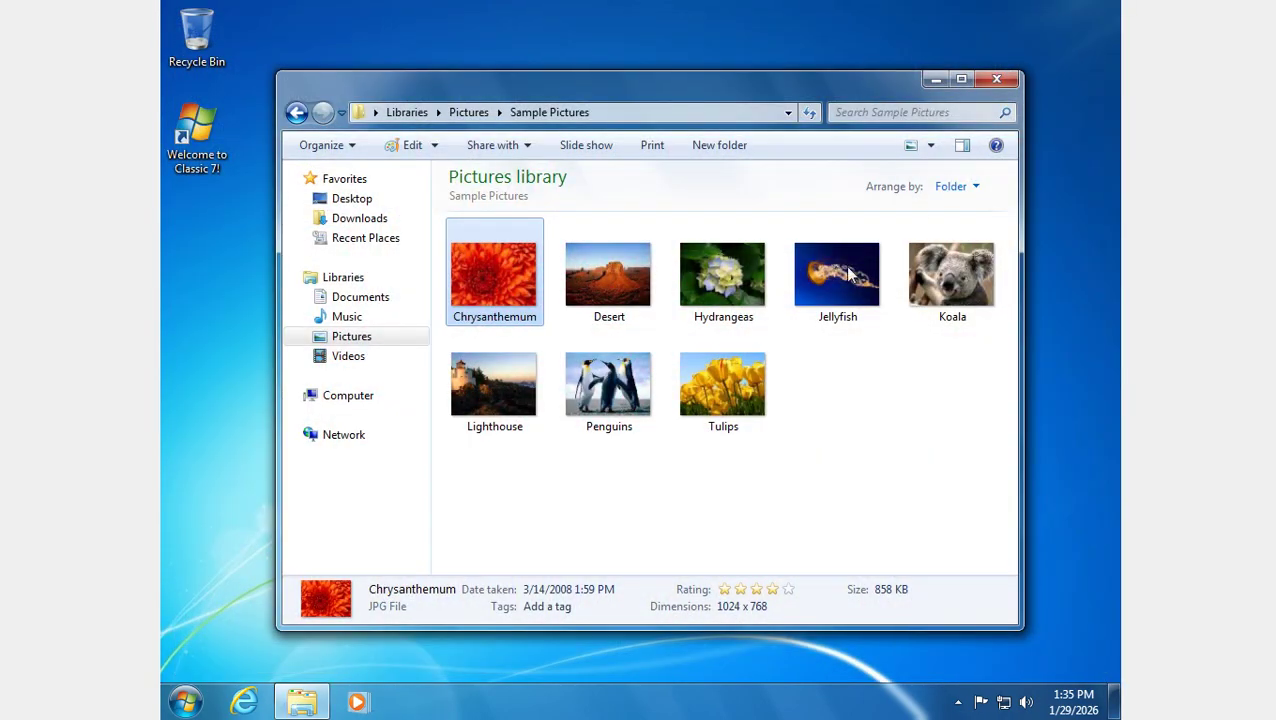
Play the Wildlife sample video, always using Windows Media Player for this file type, skip ahead in it, and close the player.
click(411, 355)
double_click(494, 291)
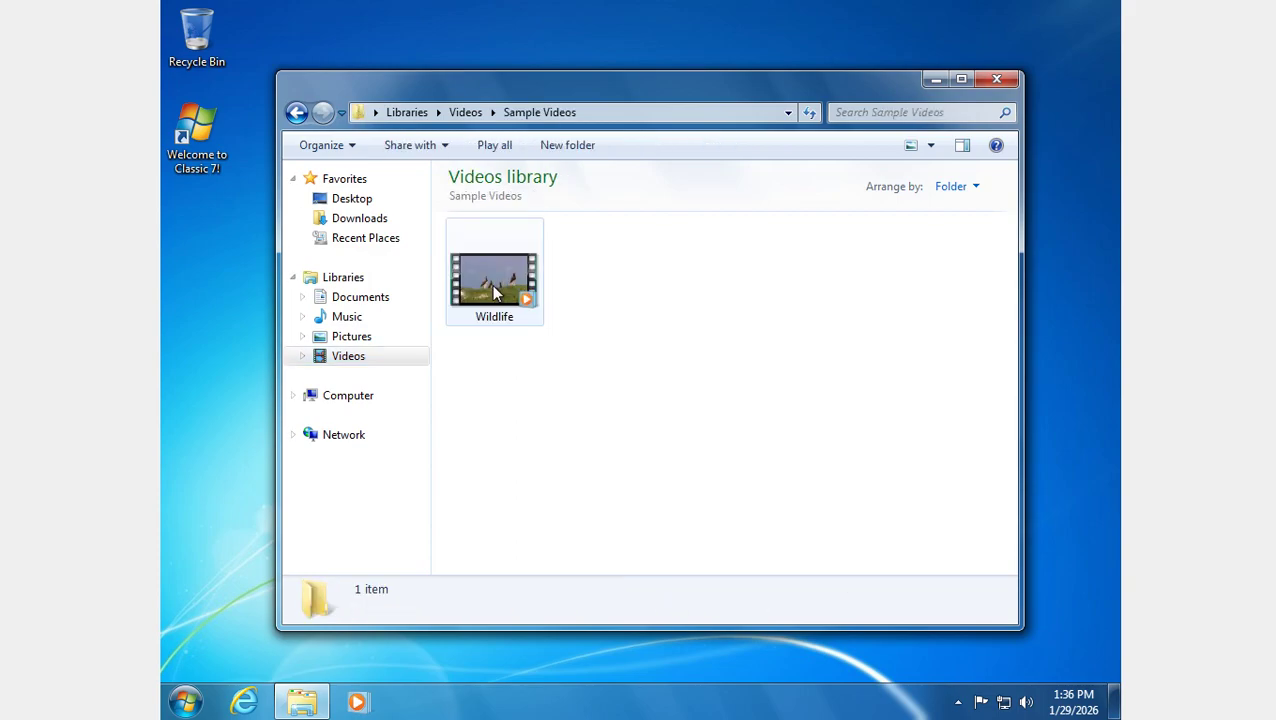
double_click(495, 273)
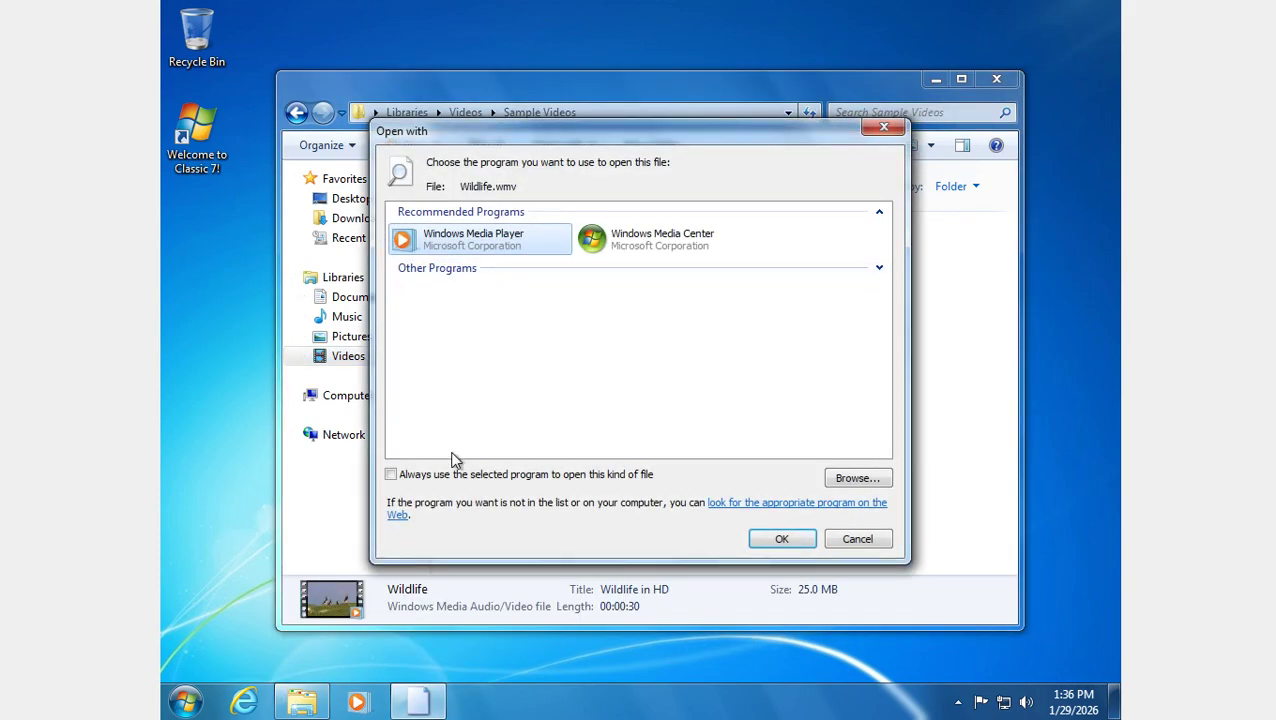
click(455, 478)
click(762, 541)
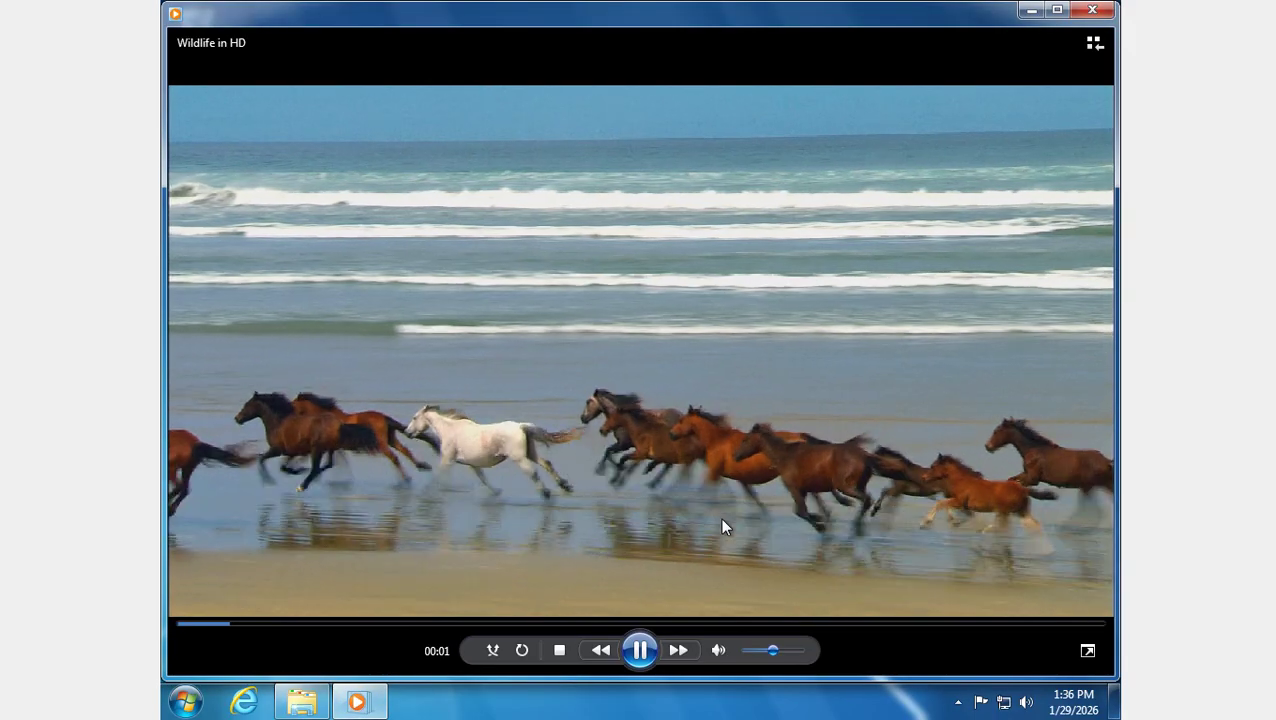
click(531, 623)
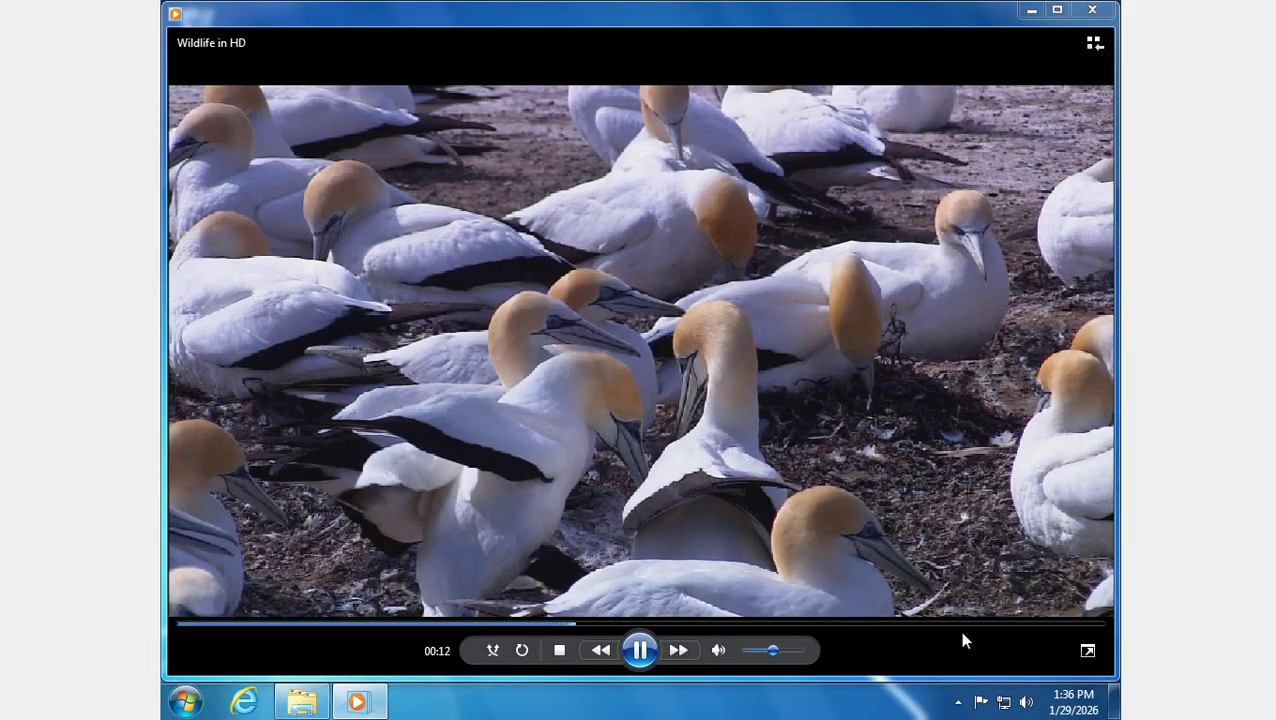
click(1092, 10)
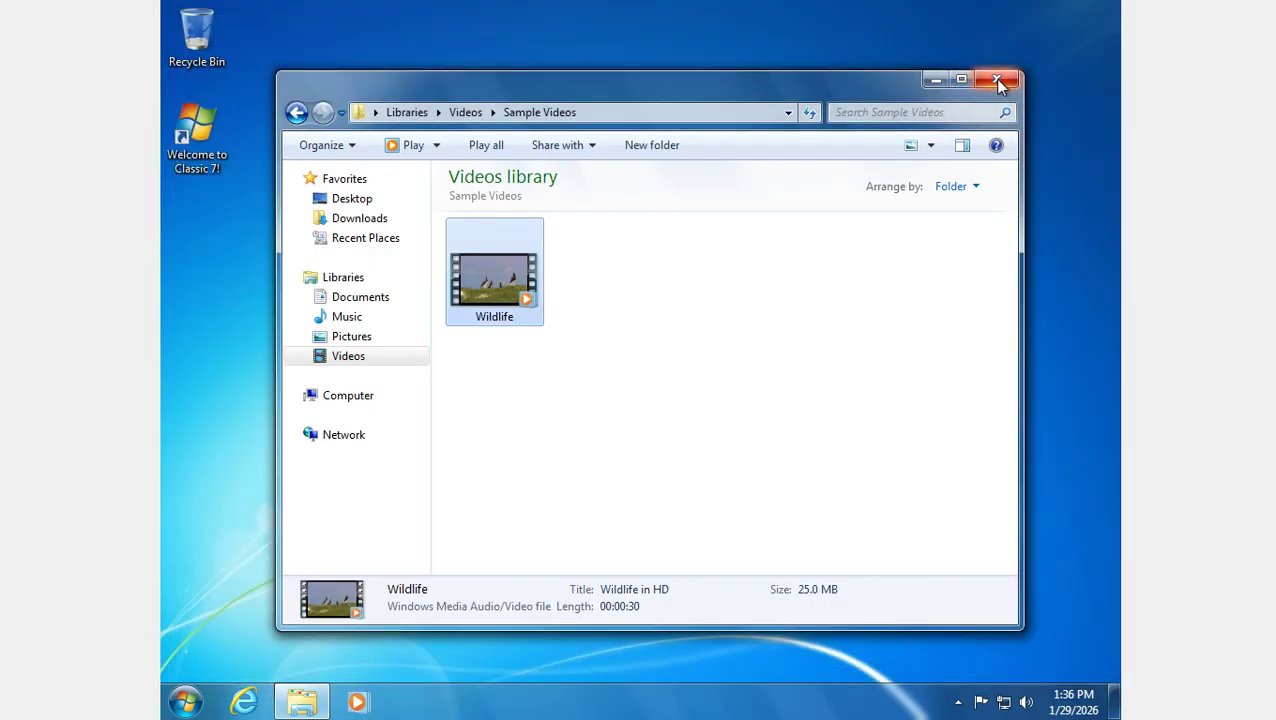
Close the Sample Videos folder, check the Action Center notifications, and dismiss them.
click(995, 85)
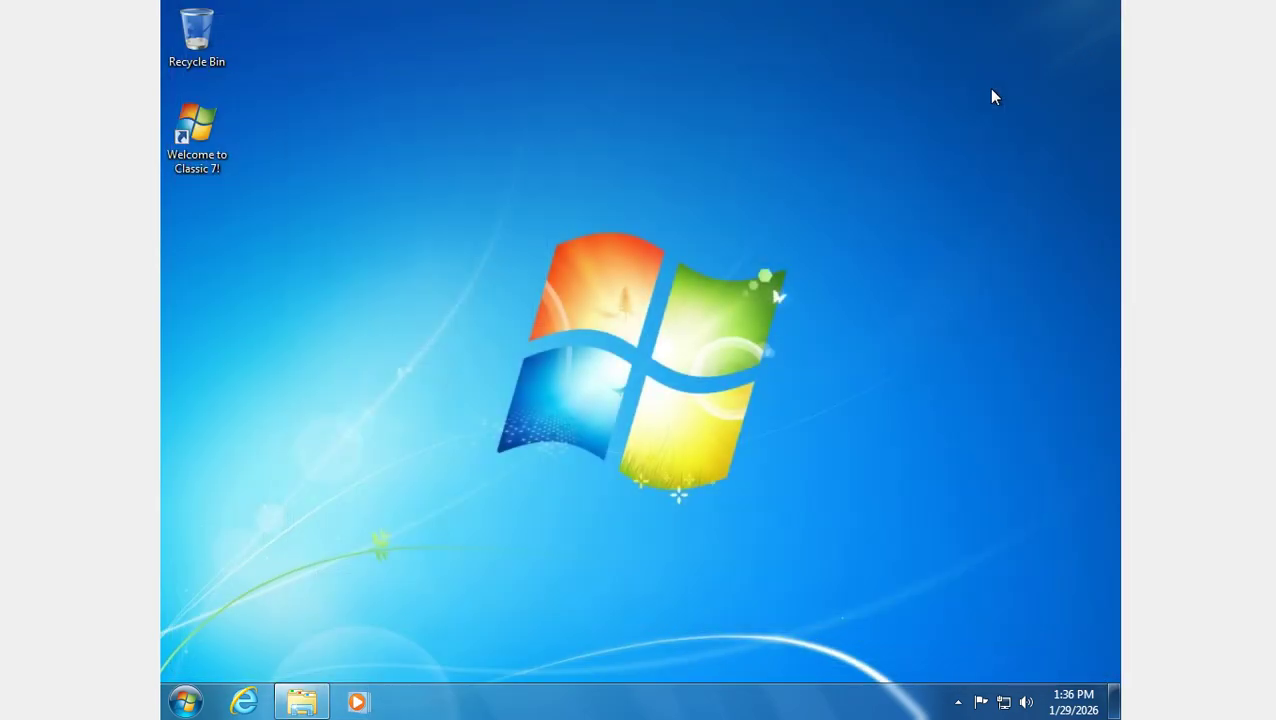
click(981, 703)
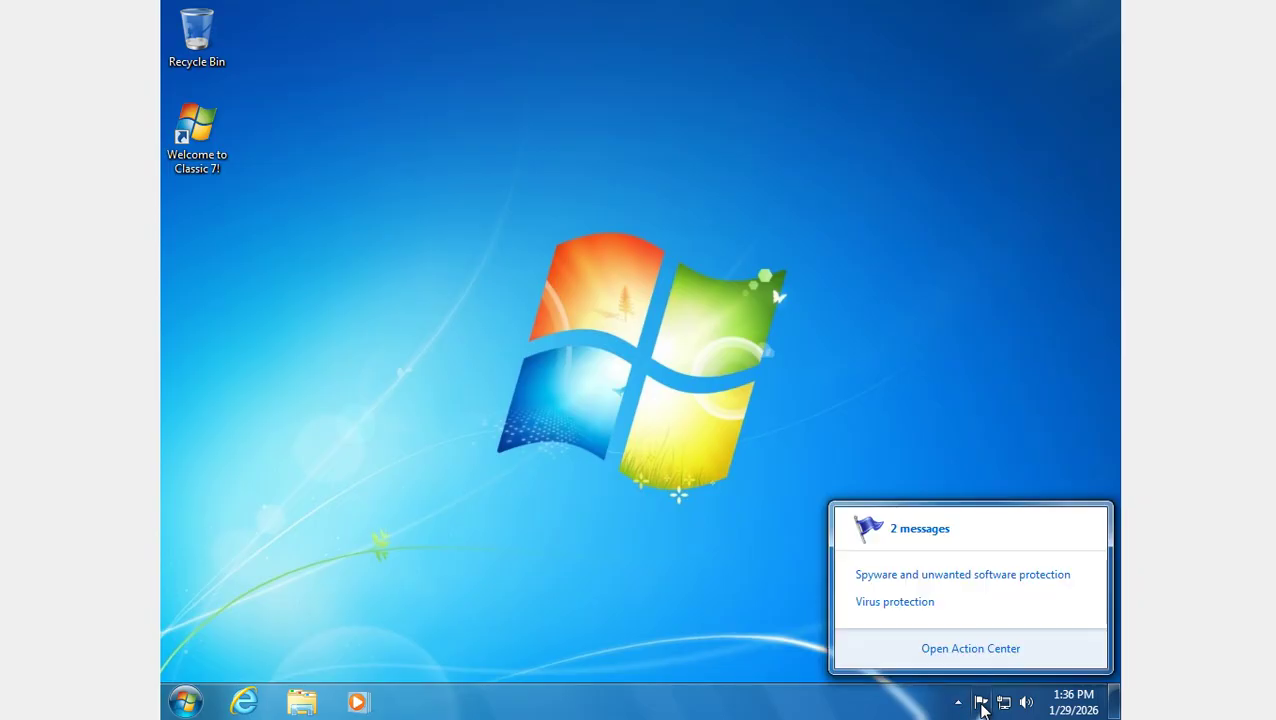
click(925, 292)
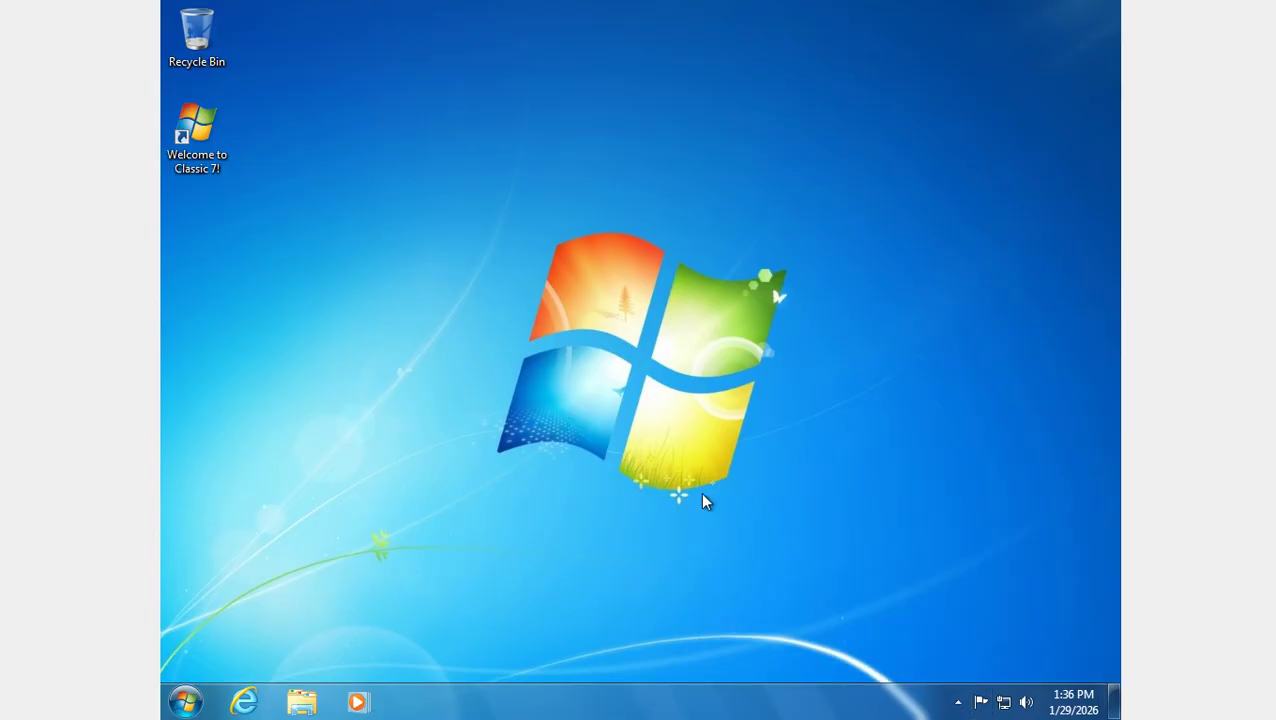
Open the Internet Explorer browser, skip every Firefox welcome page through to browsing, and close the extra new tab.
click(245, 703)
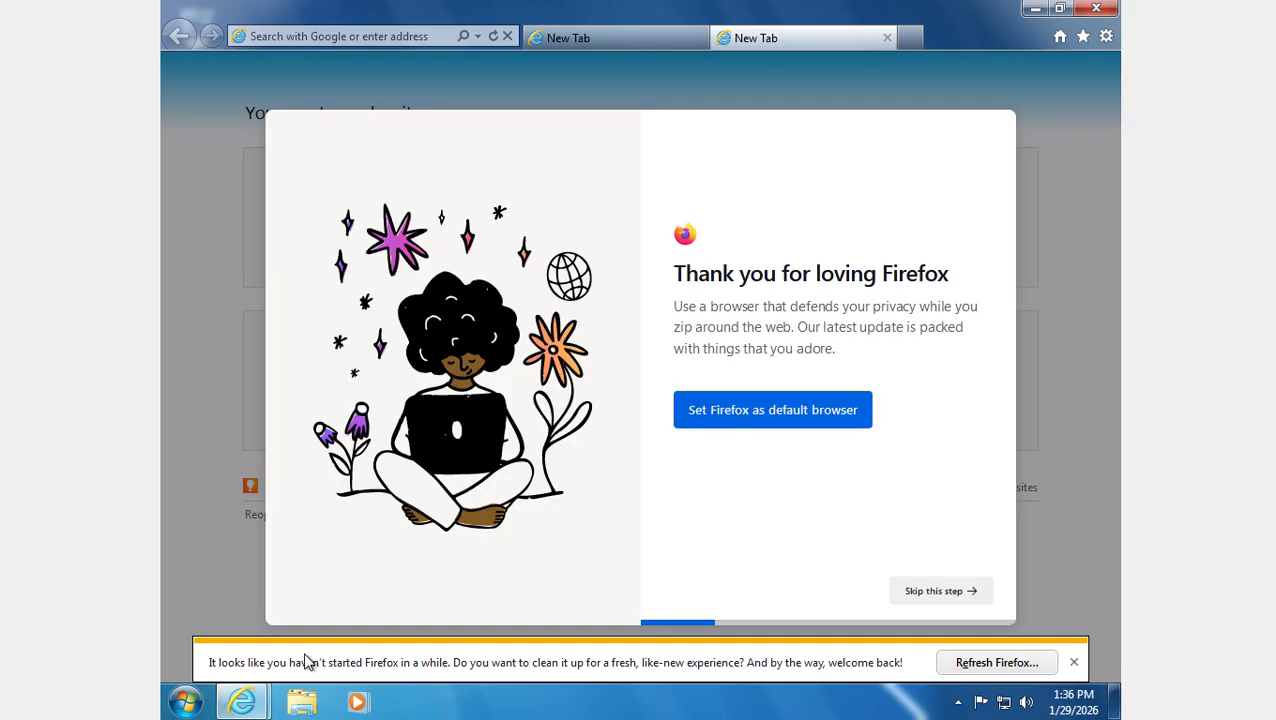
click(910, 594)
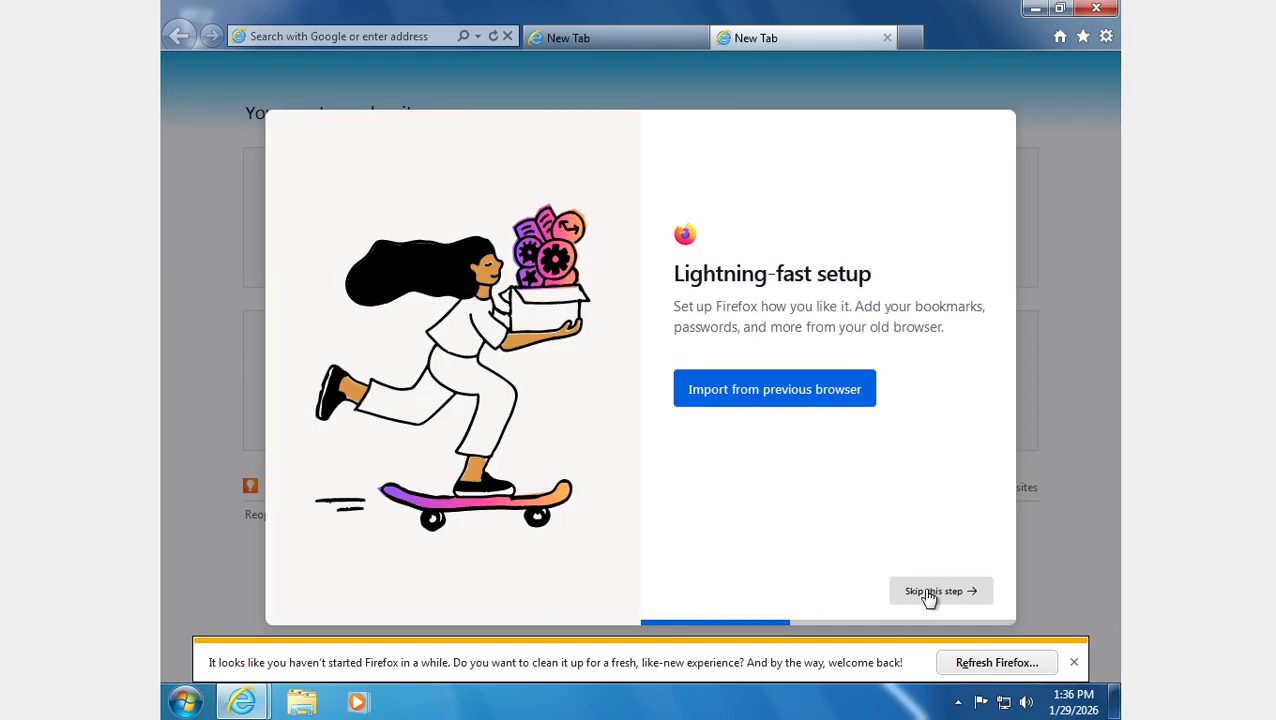
click(928, 596)
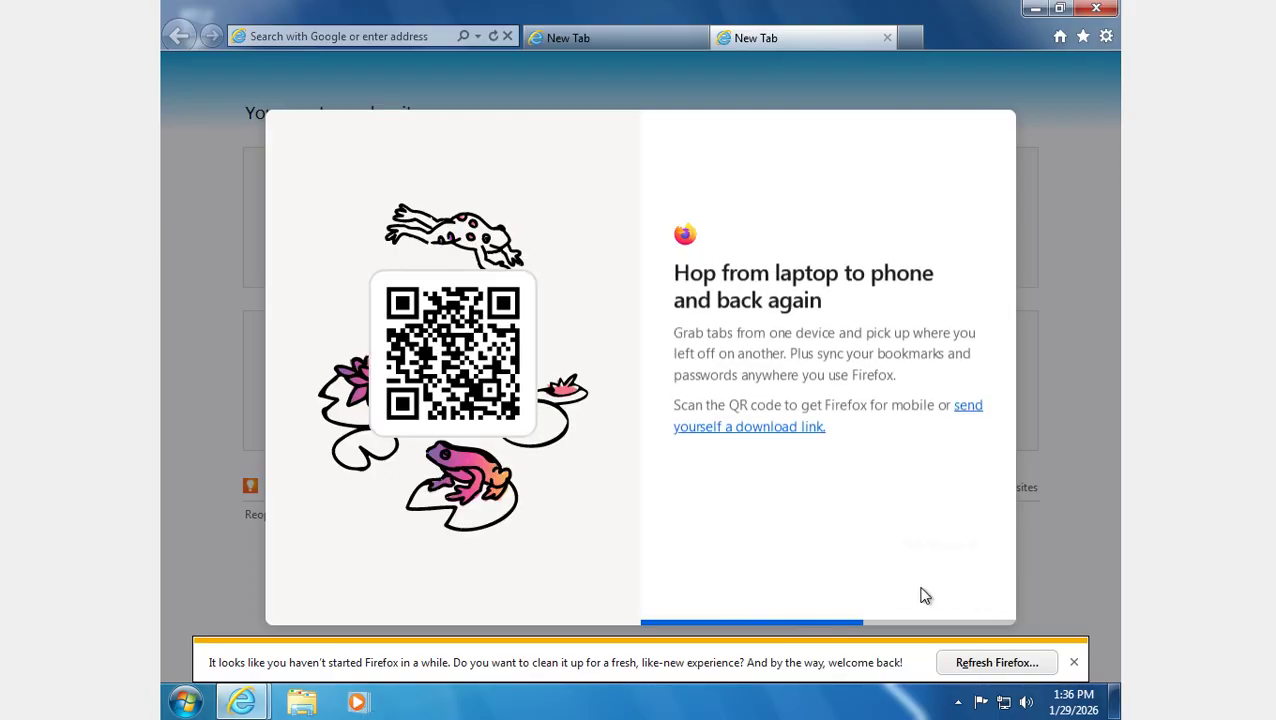
click(930, 595)
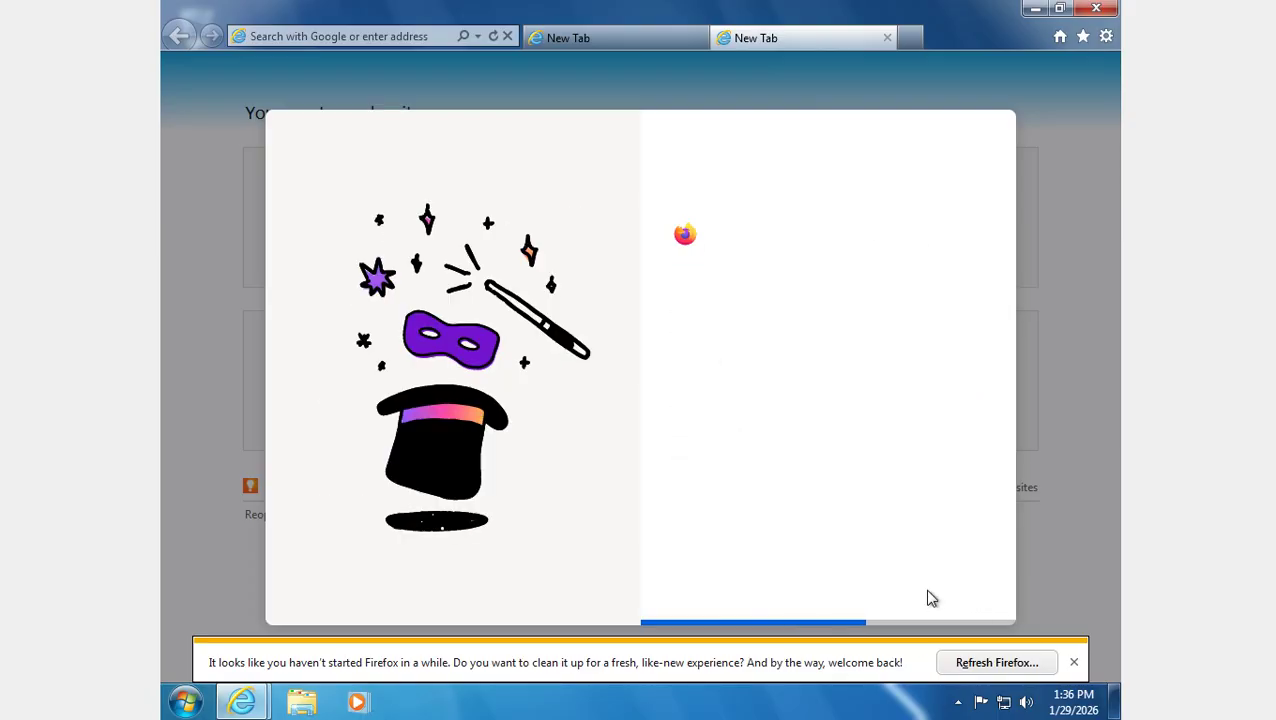
click(930, 594)
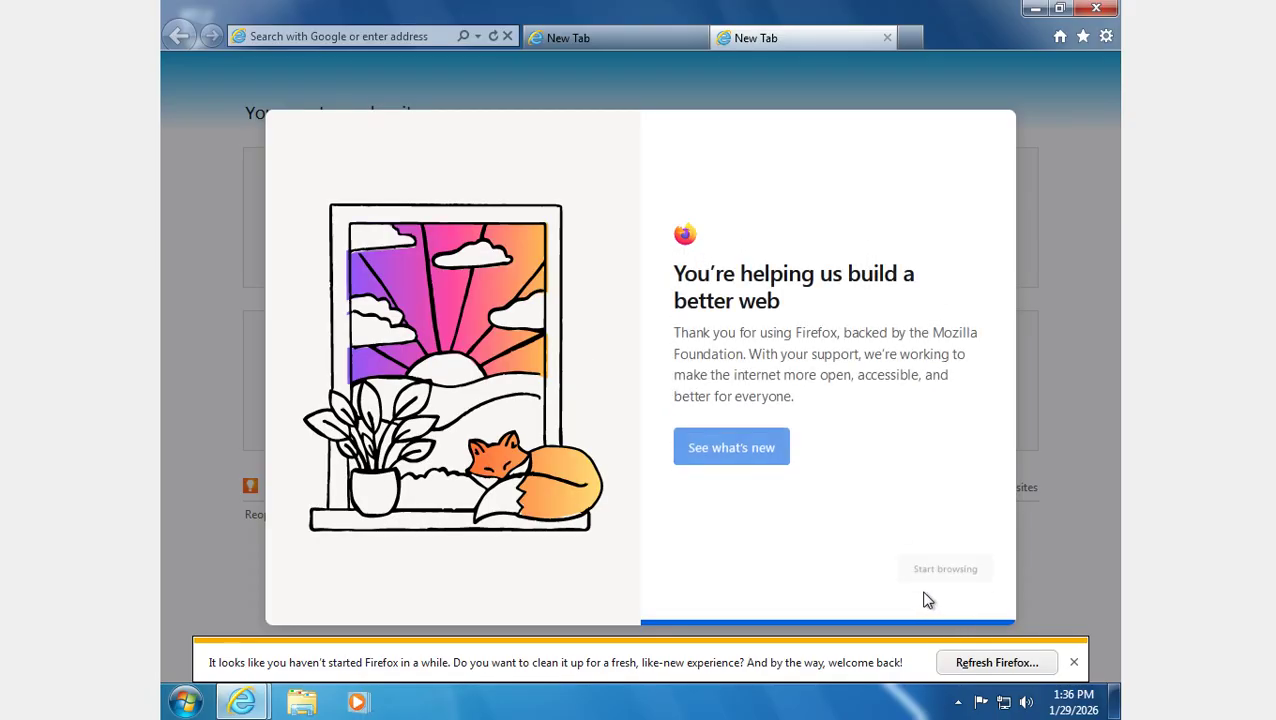
click(927, 597)
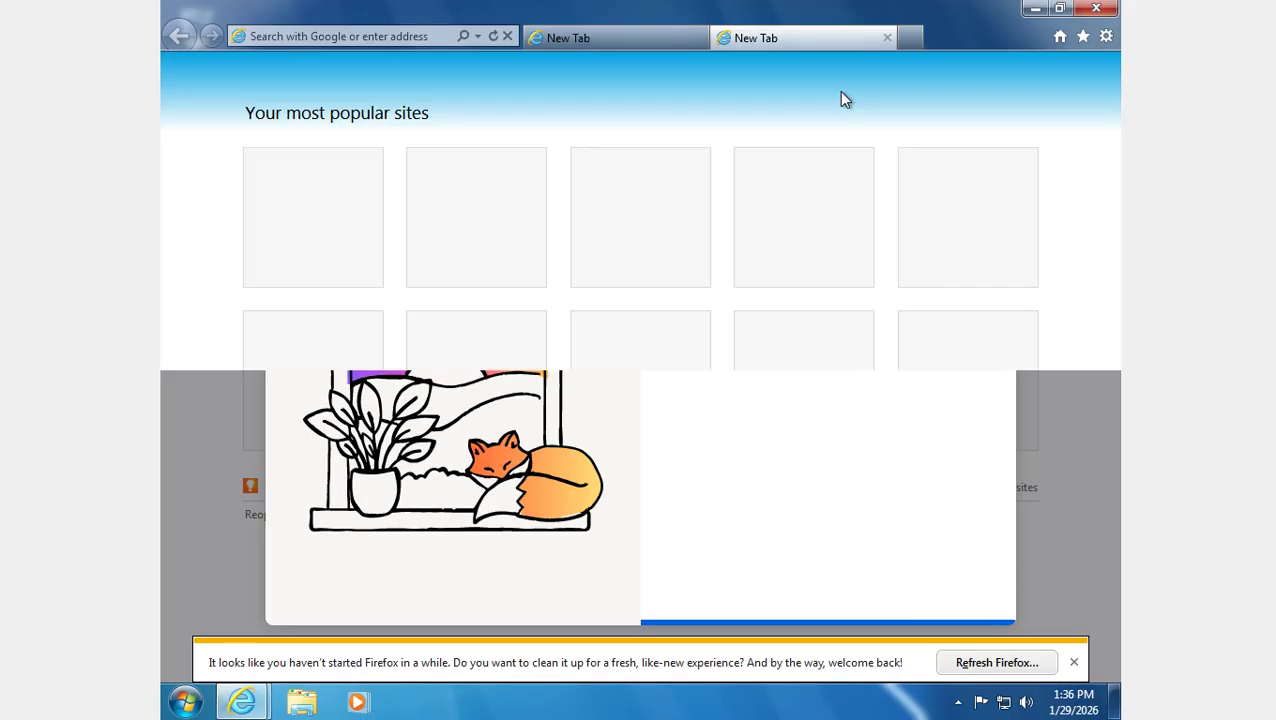
click(886, 40)
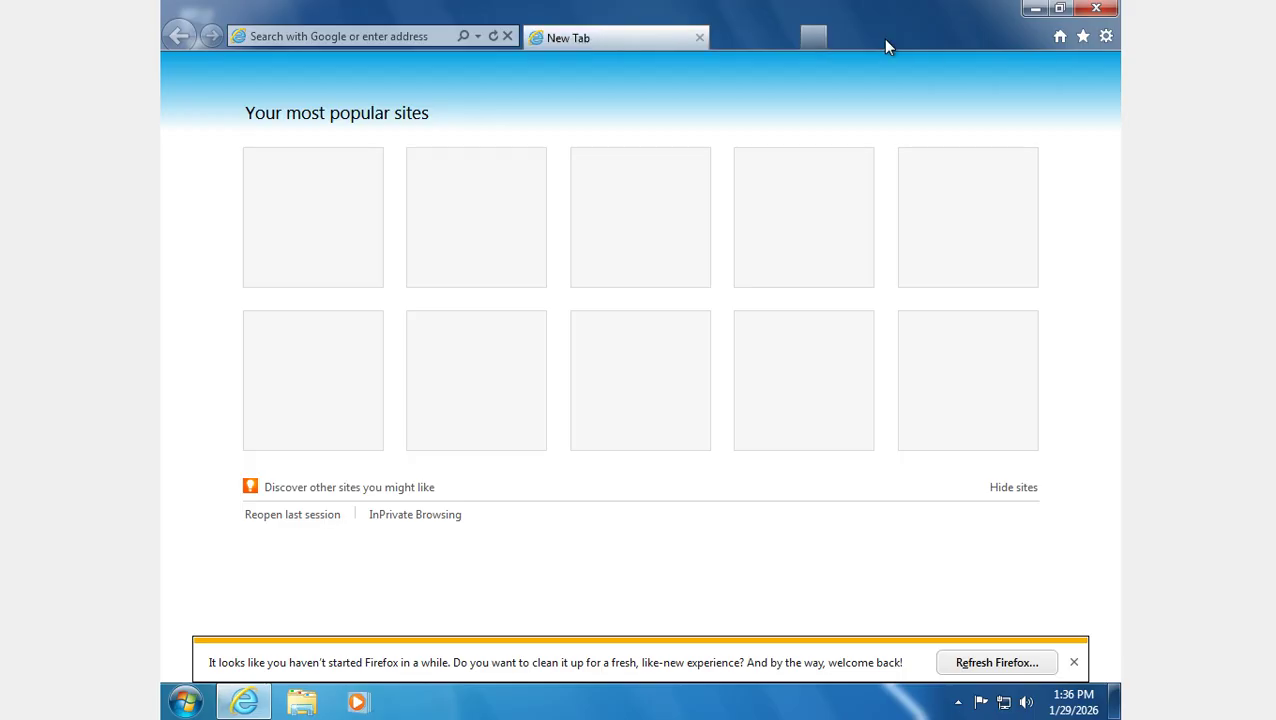
View the About Internet Explorer version information and close it.
click(1104, 38)
click(1006, 218)
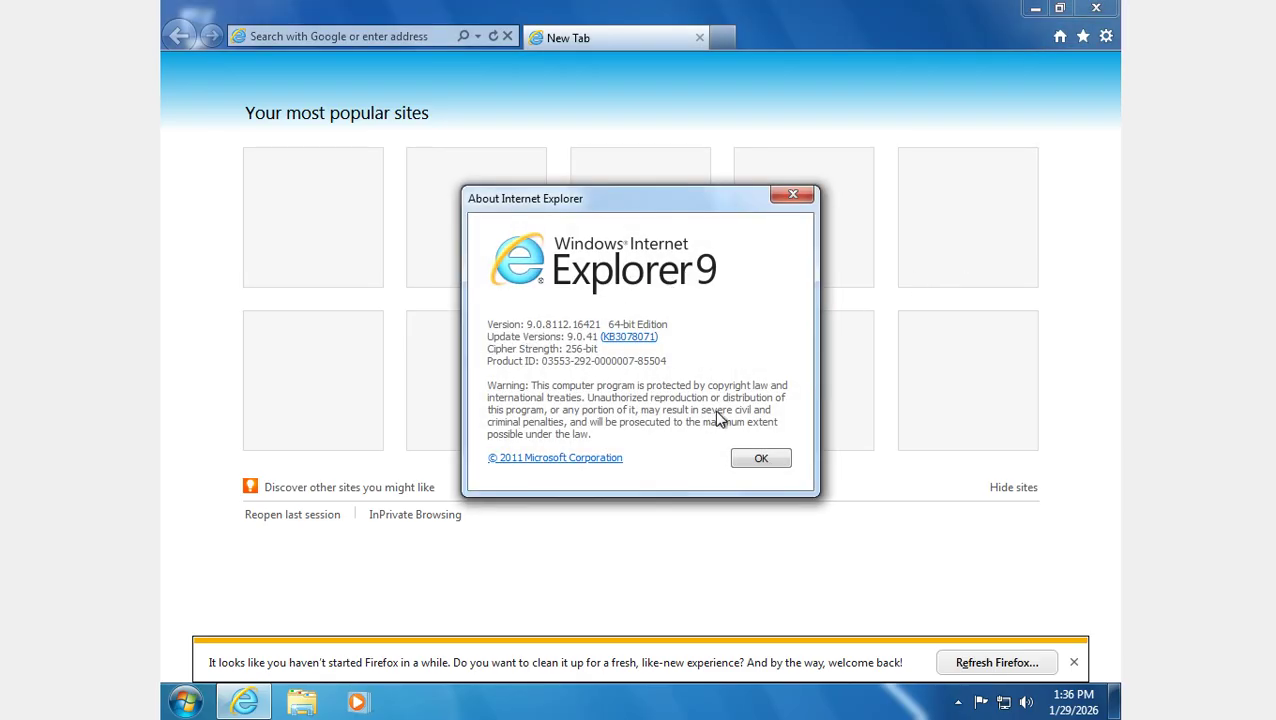
click(762, 459)
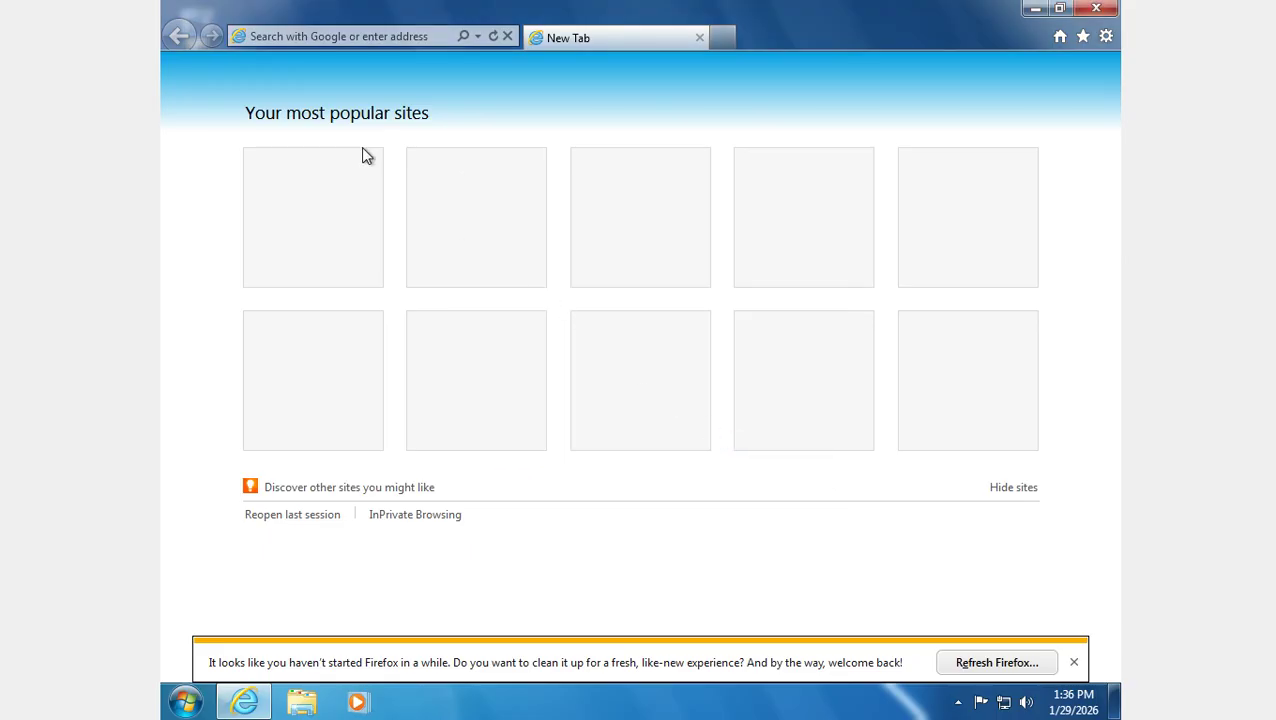
click(385, 38)
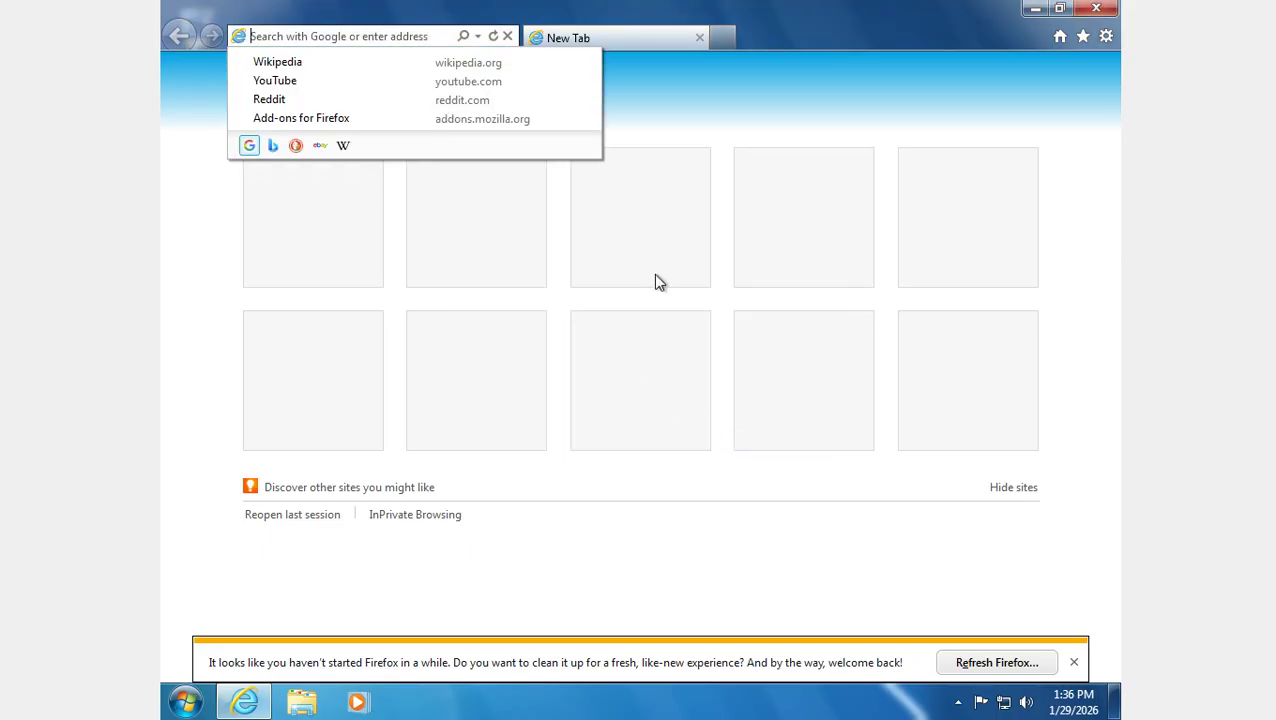
text(www.goog)
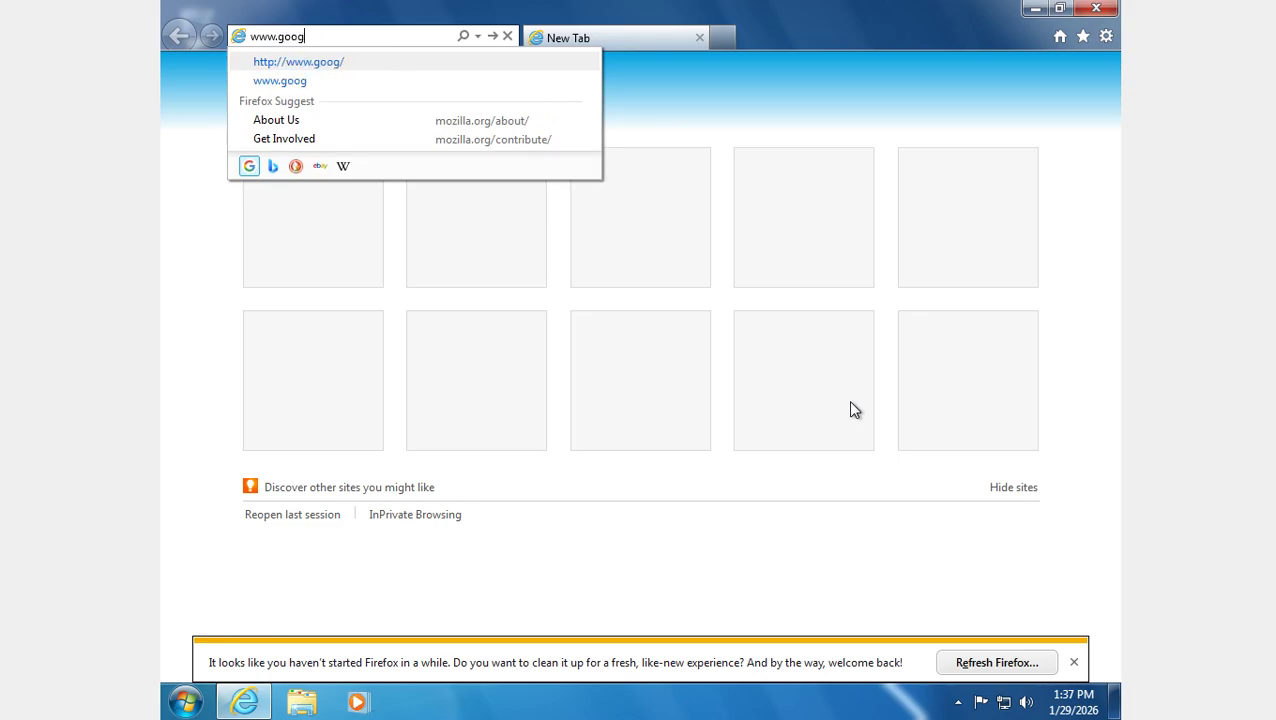
text(le.com)
key(Return)
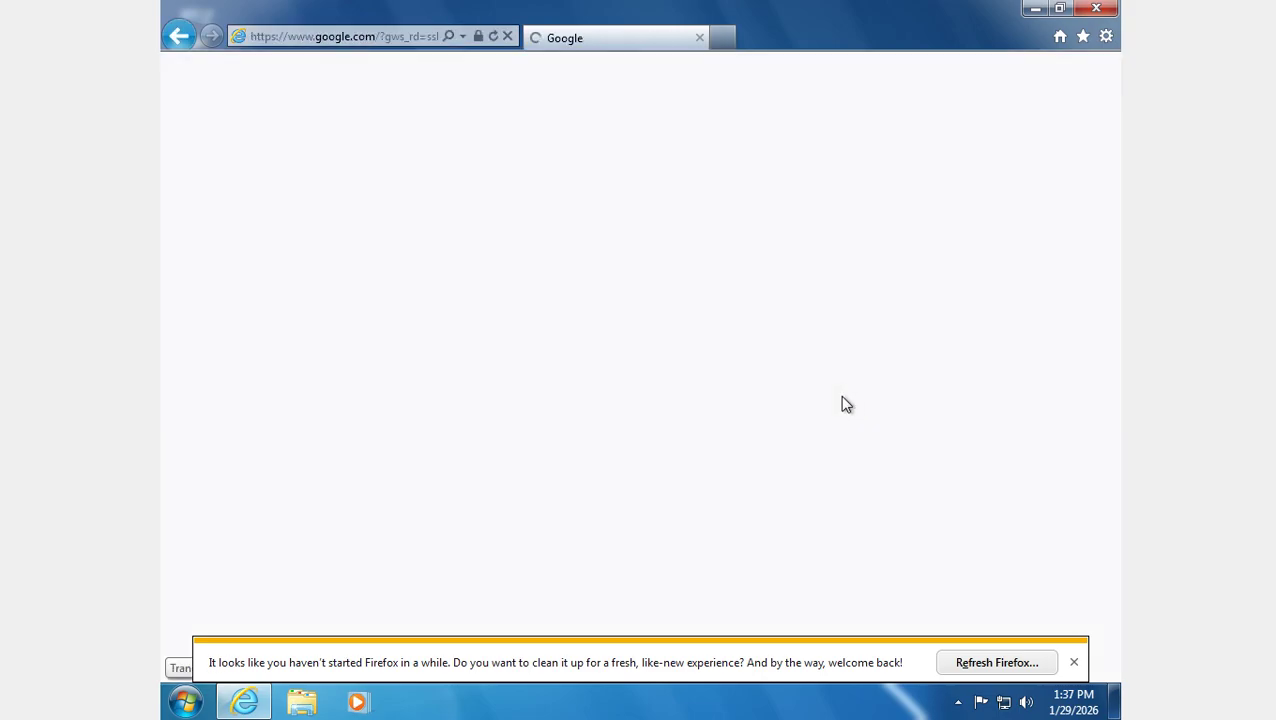
click(1074, 662)
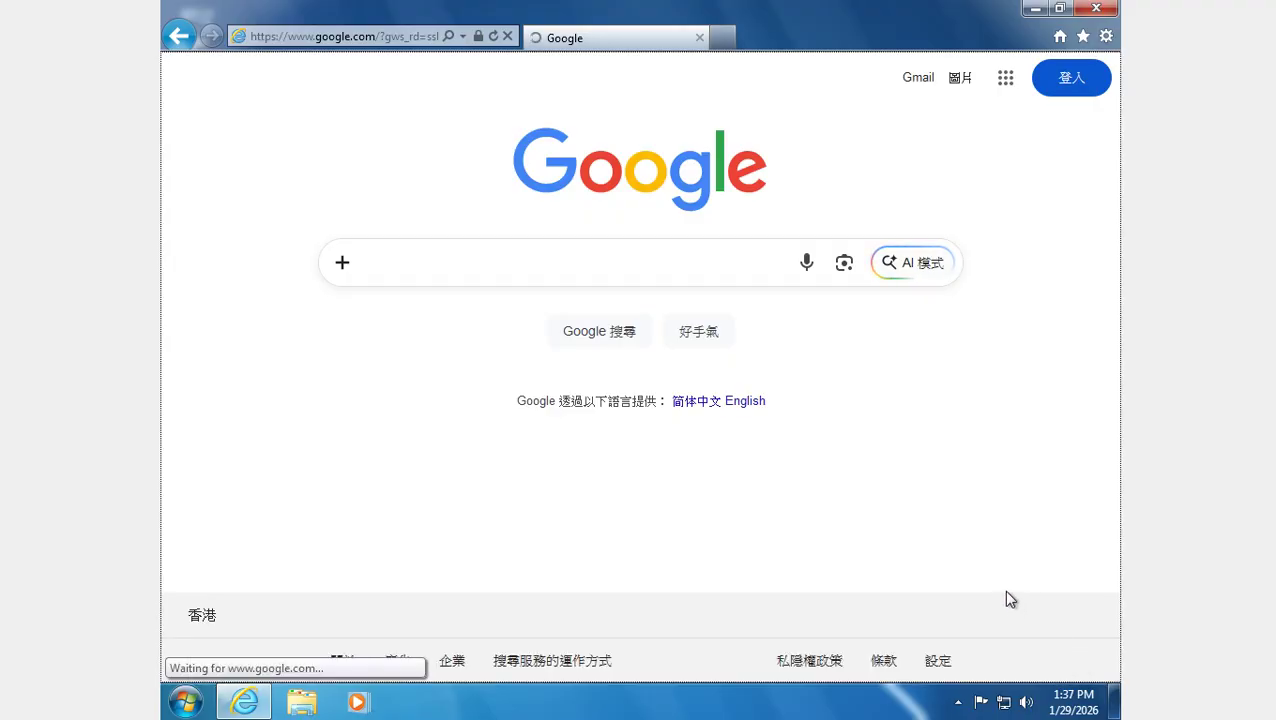
click(762, 410)
Search Google for "youtube", open the YouTube home page from the results, and close the browser.
click(654, 266)
text(youtube)
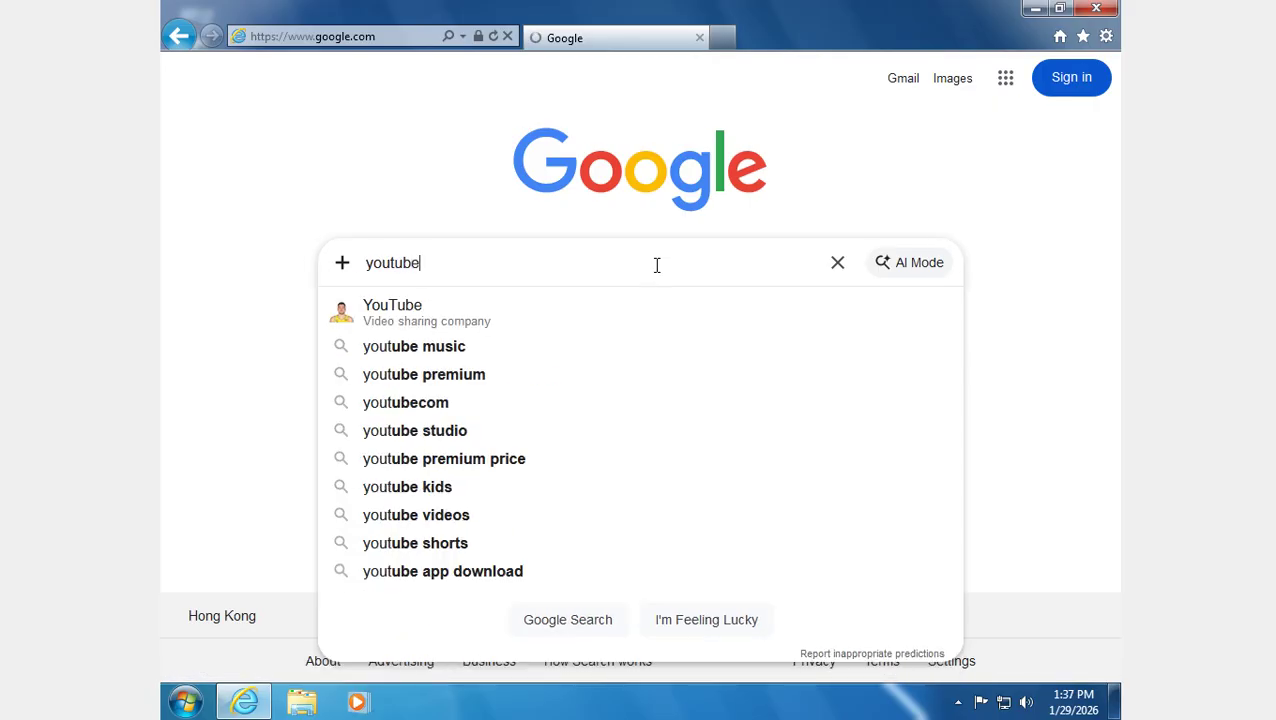
key(Return)
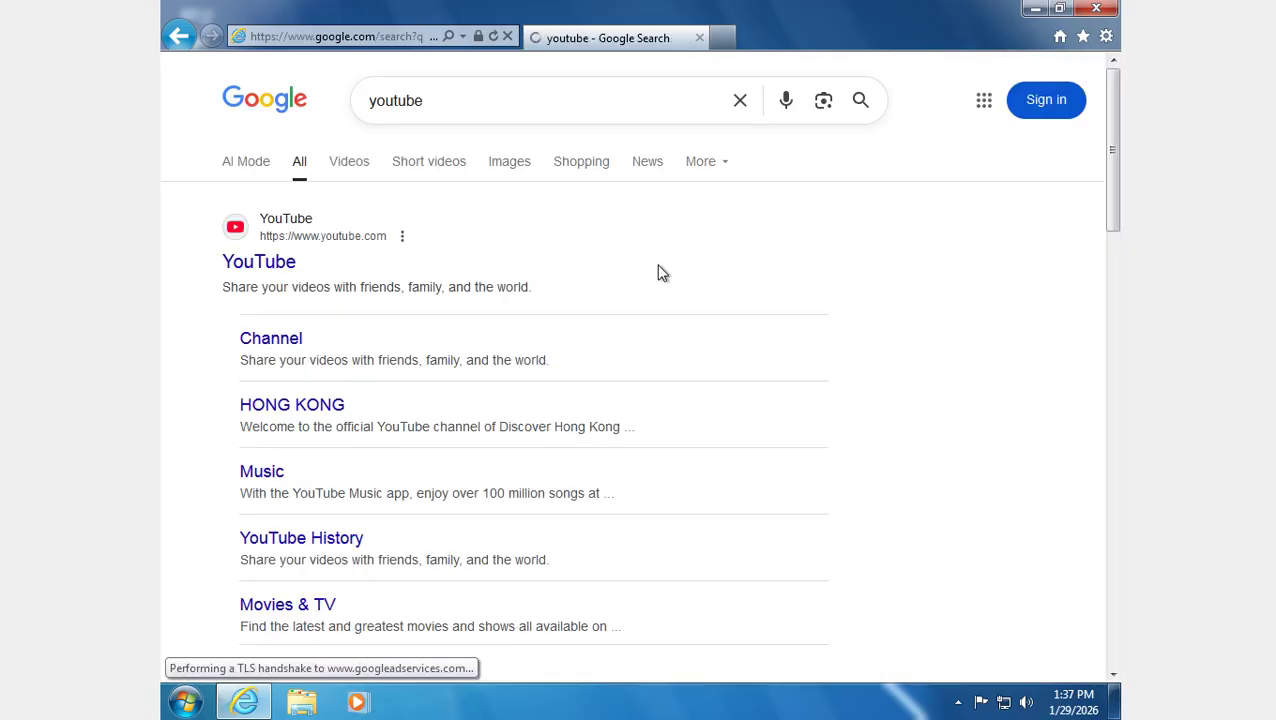
click(245, 270)
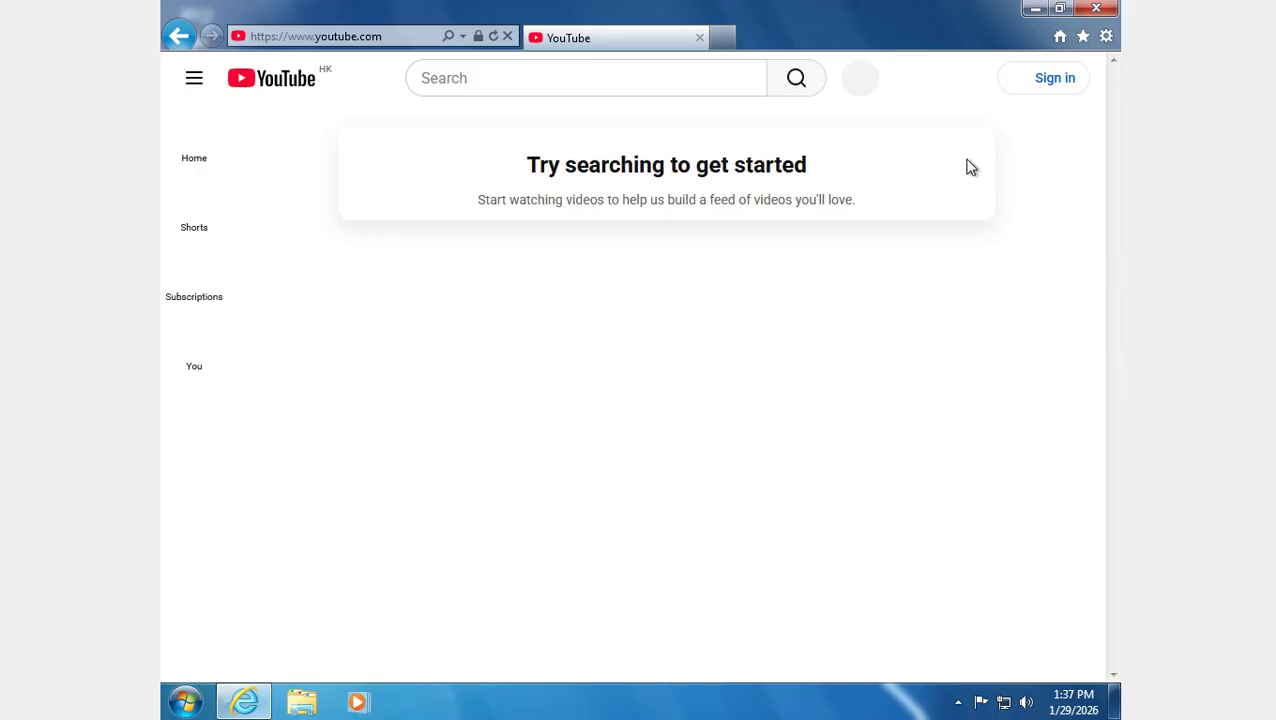
click(1097, 10)
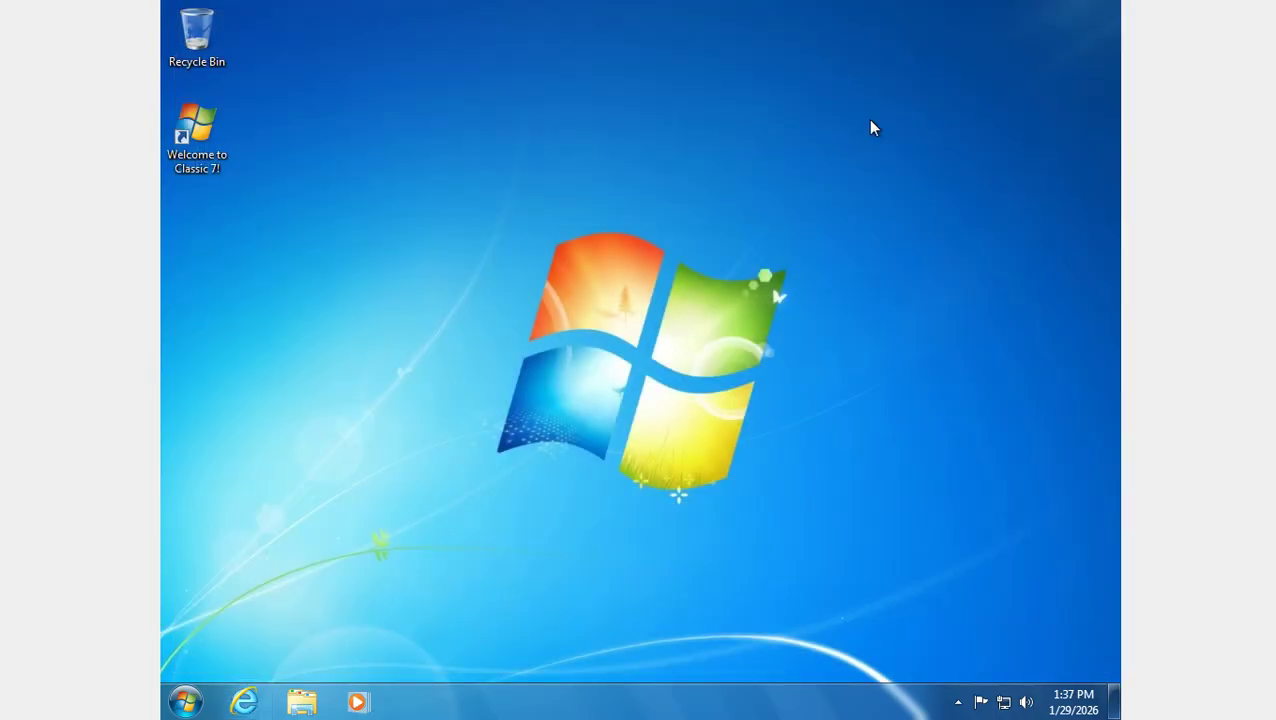
click(185, 700)
click(274, 620)
click(812, 214)
Open the desktop's Personalization settings and minimize the window.
right_click(813, 215)
click(881, 426)
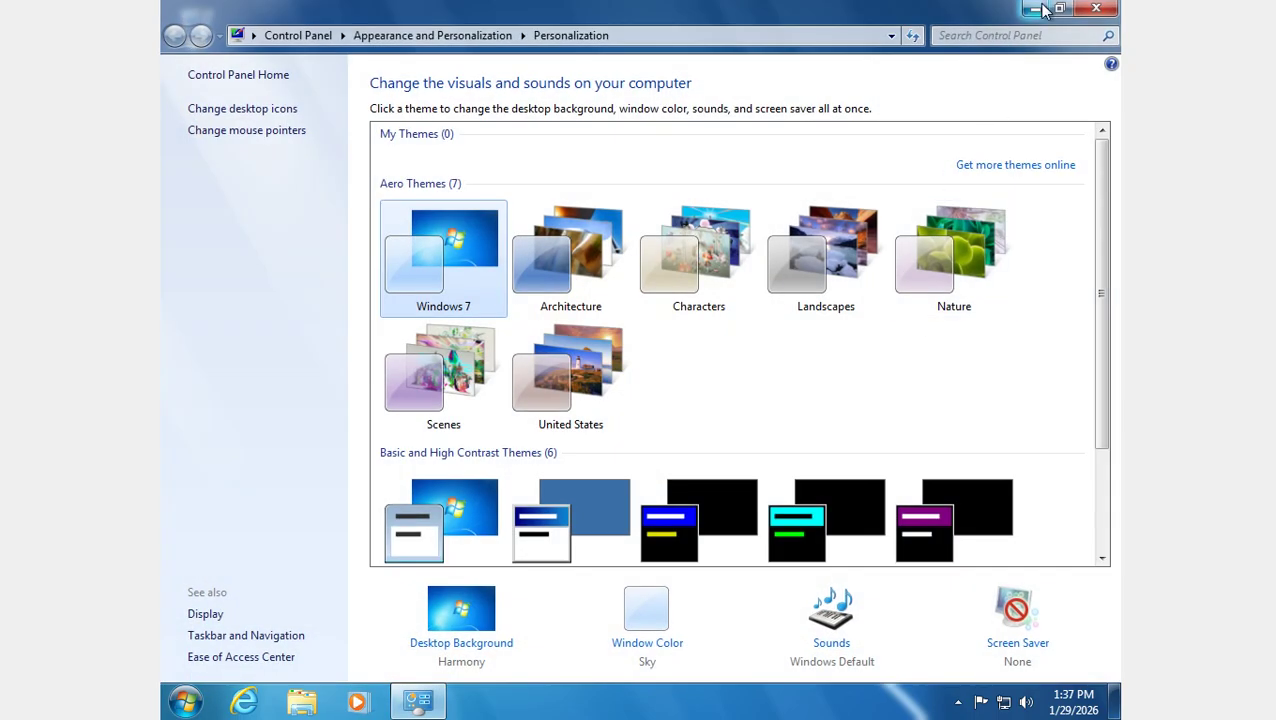
click(1038, 8)
Add the Clock, Picture Puzzle, Calendar and CPU Meter gadgets to the desktop and close the gadget gallery.
right_click(872, 95)
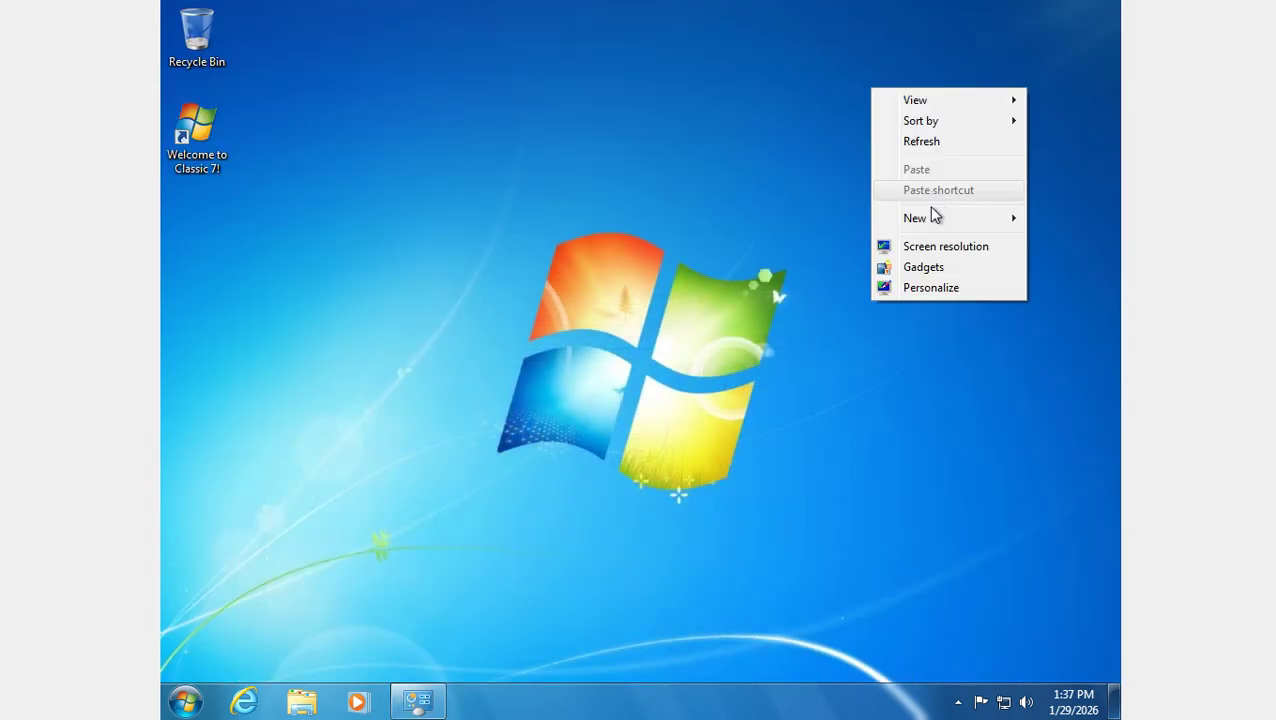
click(922, 267)
double_click(588, 256)
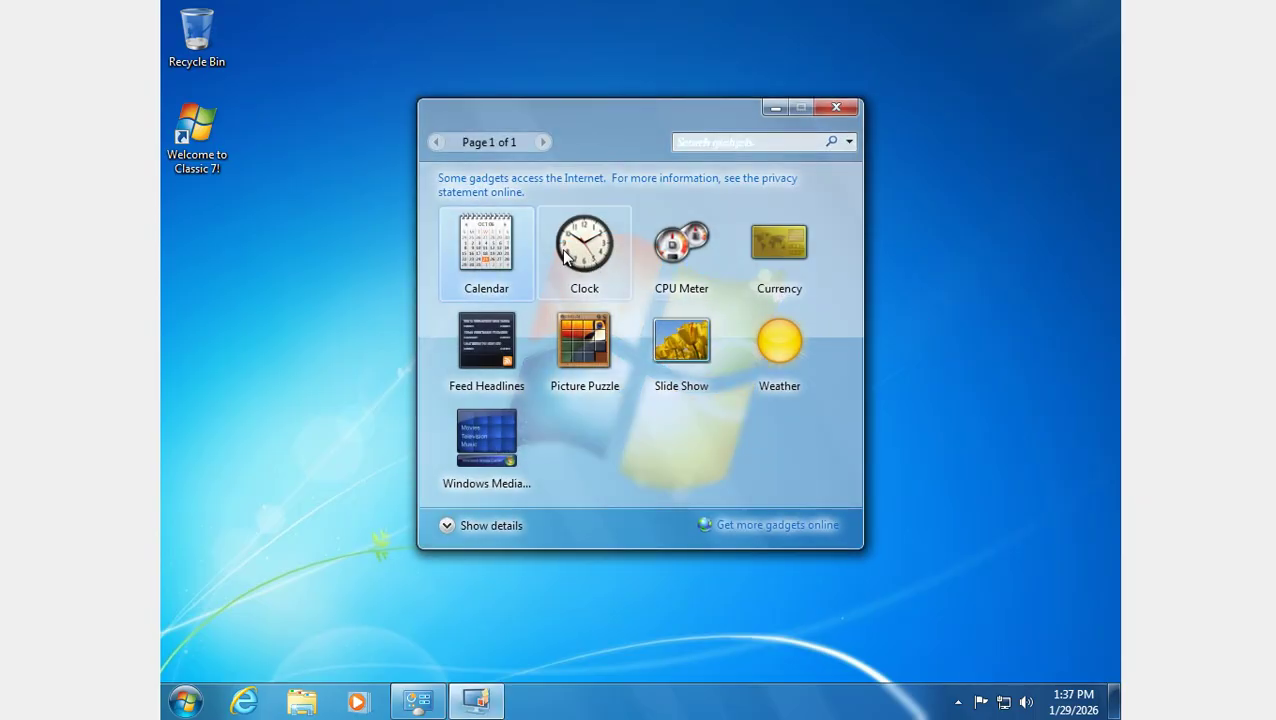
drag(590, 393, 866, 347)
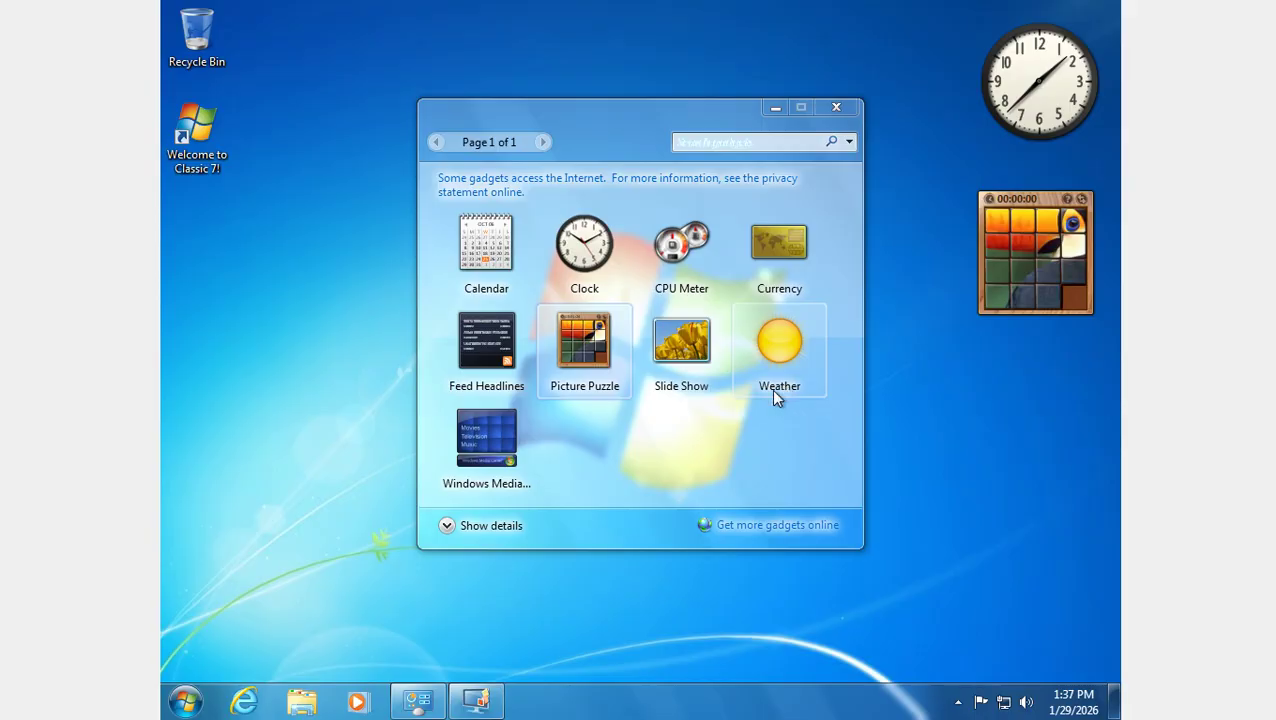
click(494, 254)
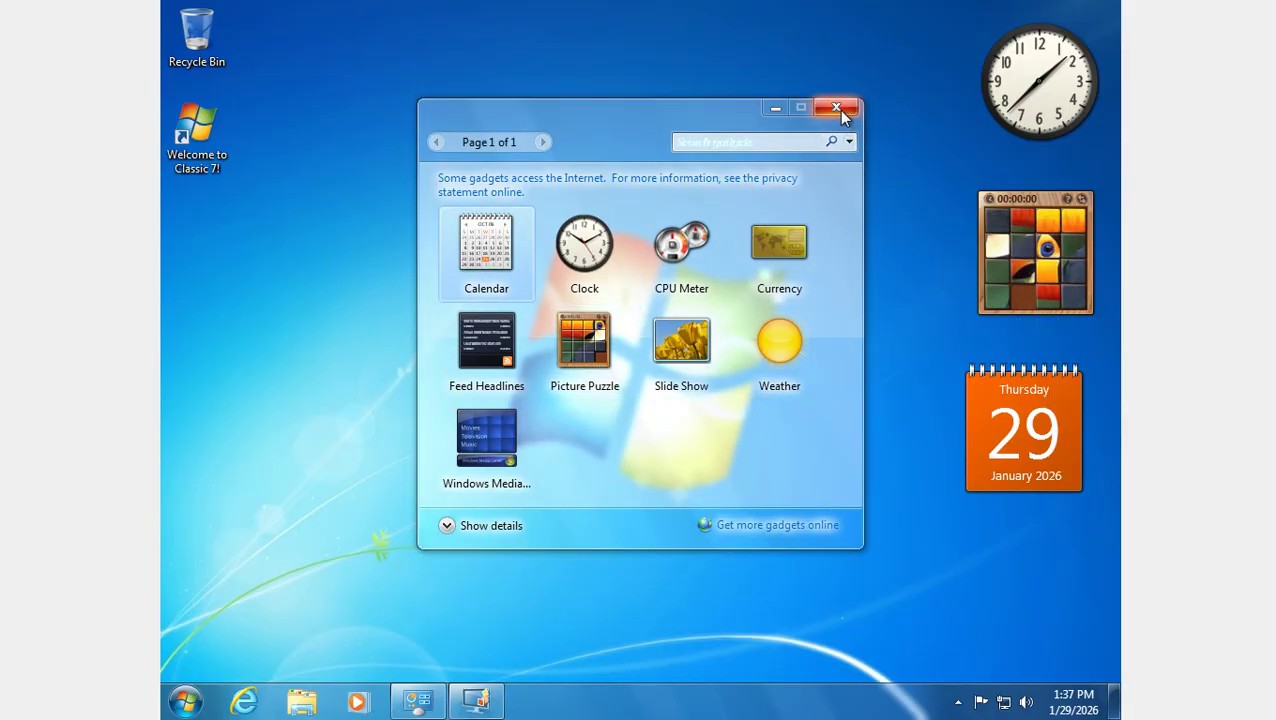
drag(695, 249, 335, 362)
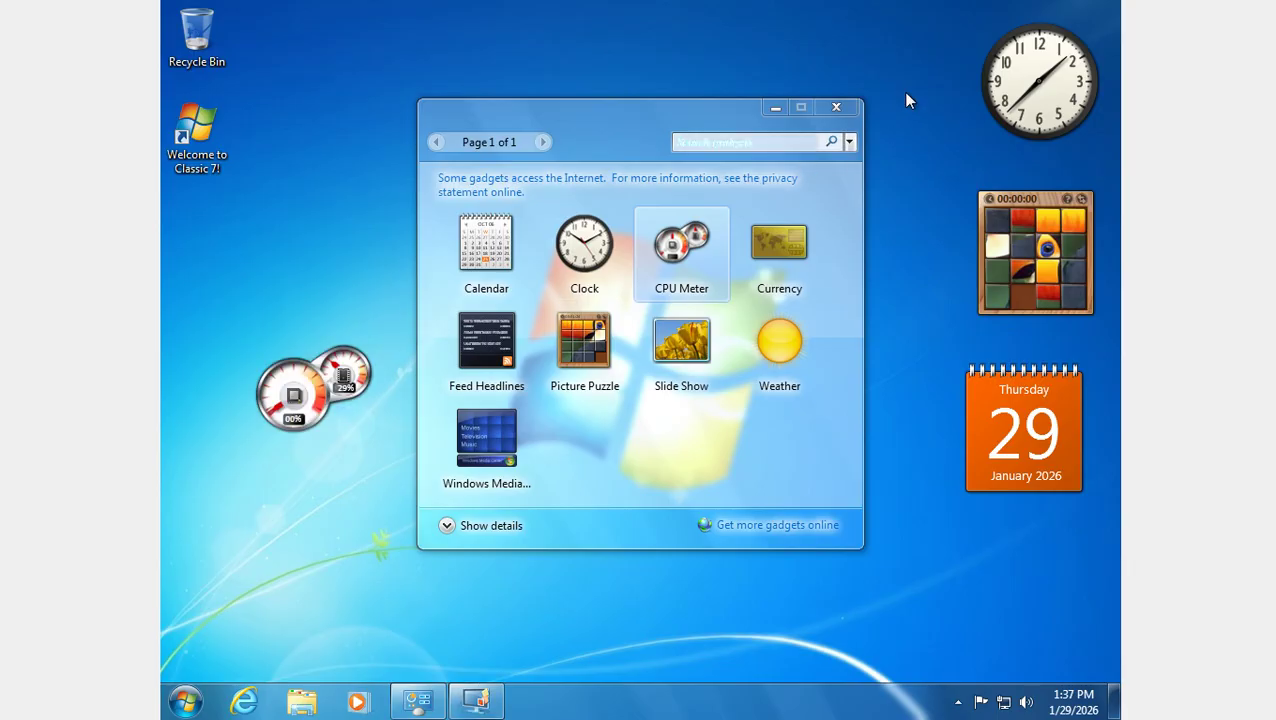
click(836, 107)
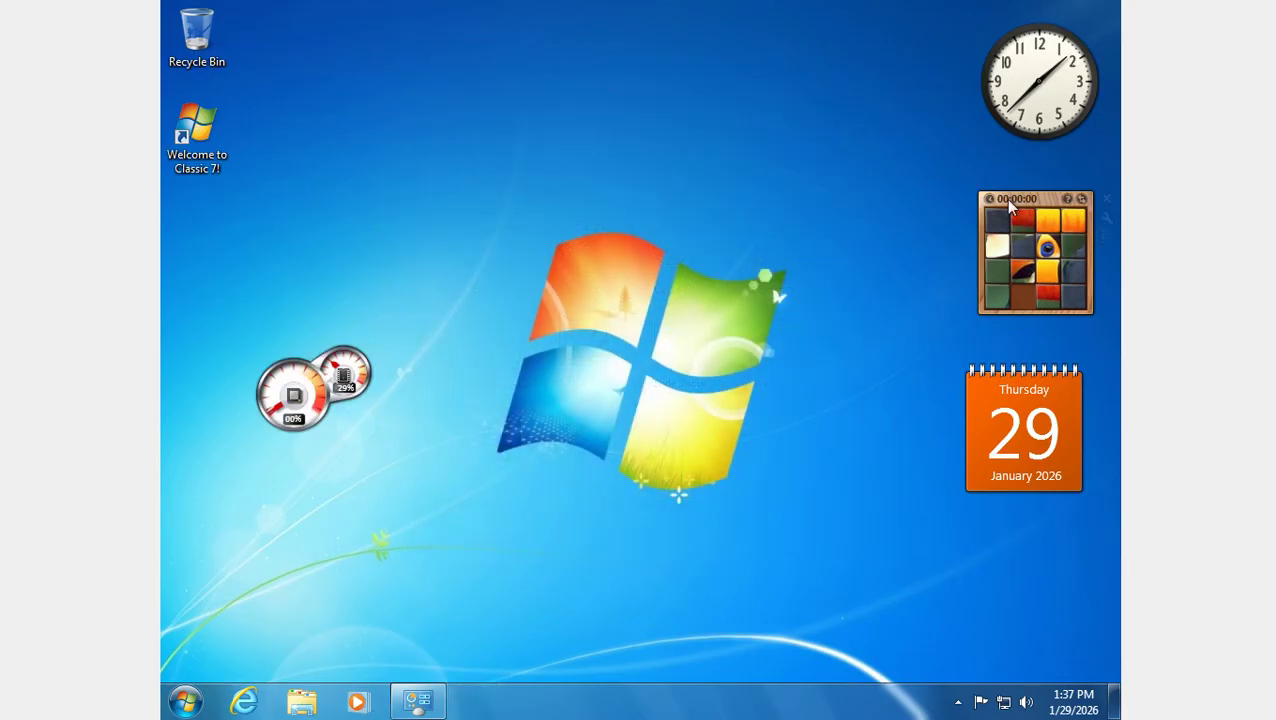
Remove the Picture Puzzle gadget and stack the Calendar and CPU Meter gadgets beneath the Clock.
click(1106, 199)
drag(1026, 297, 1026, 181)
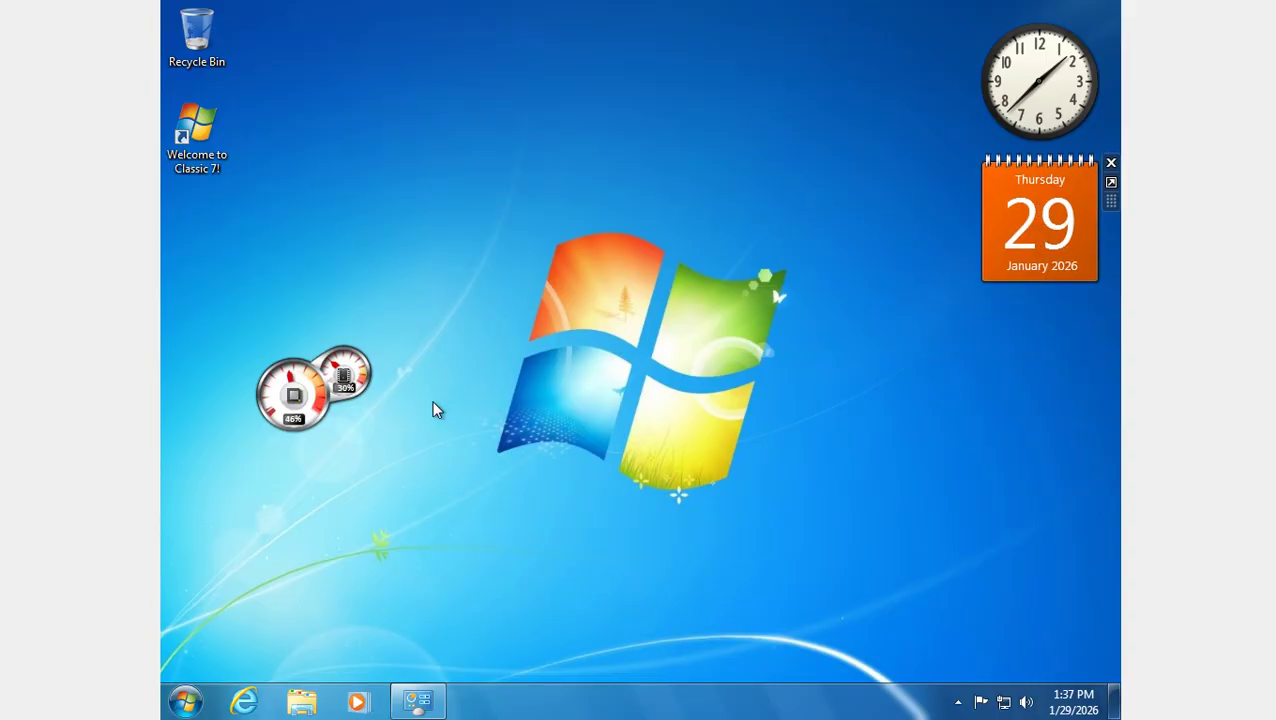
drag(328, 386, 1035, 362)
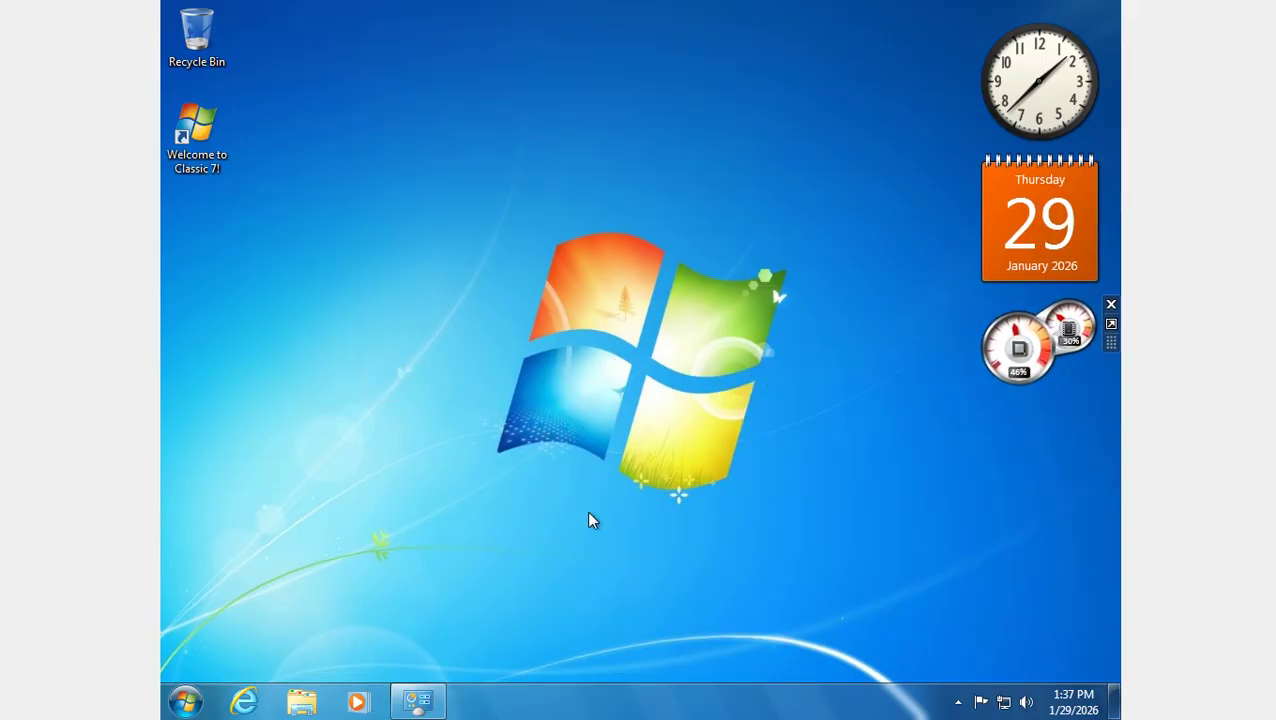
Bring back the Personalization window at reduced size and apply the Architecture, Characters, Landscapes and Nature Aero themes in turn.
click(438, 704)
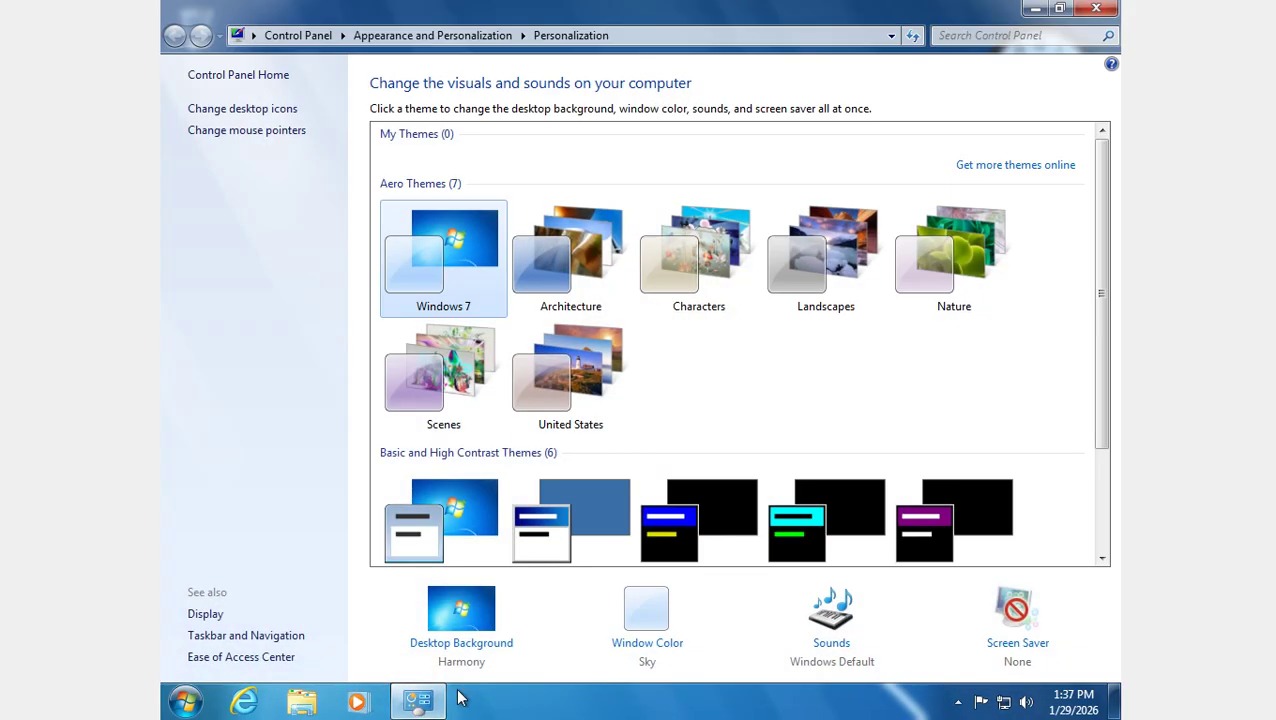
double_click(696, 20)
click(679, 312)
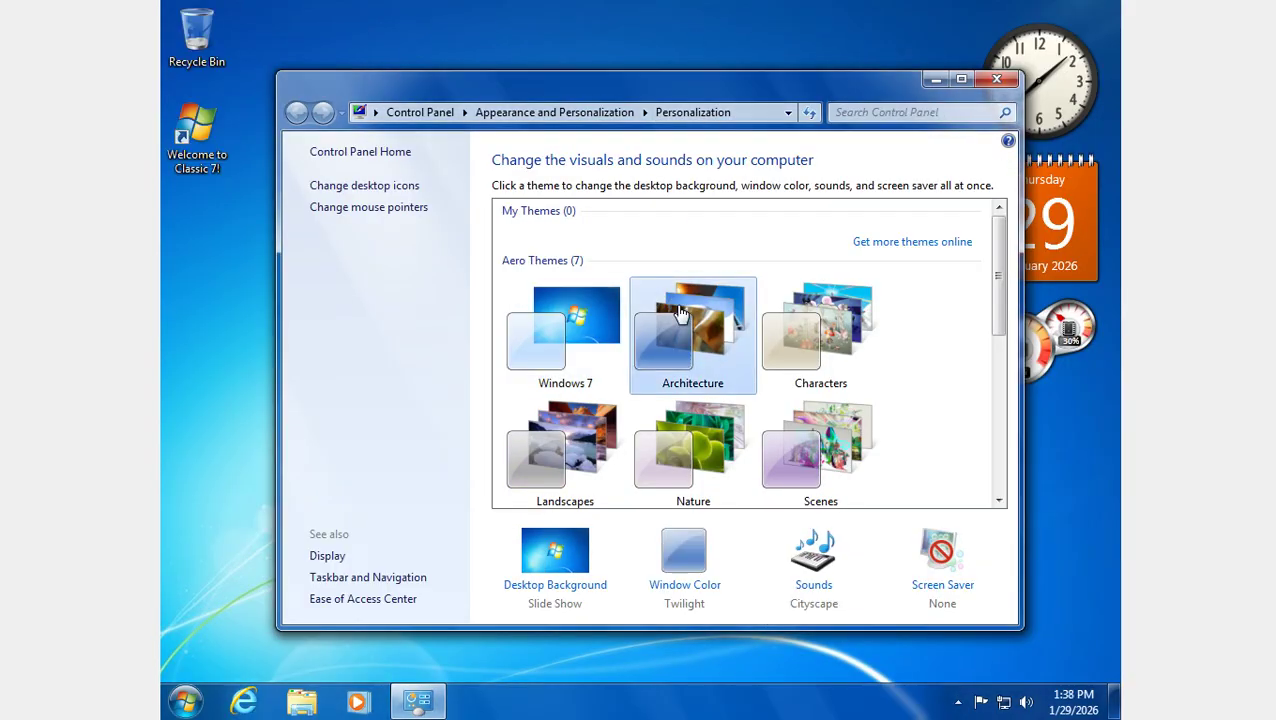
click(829, 345)
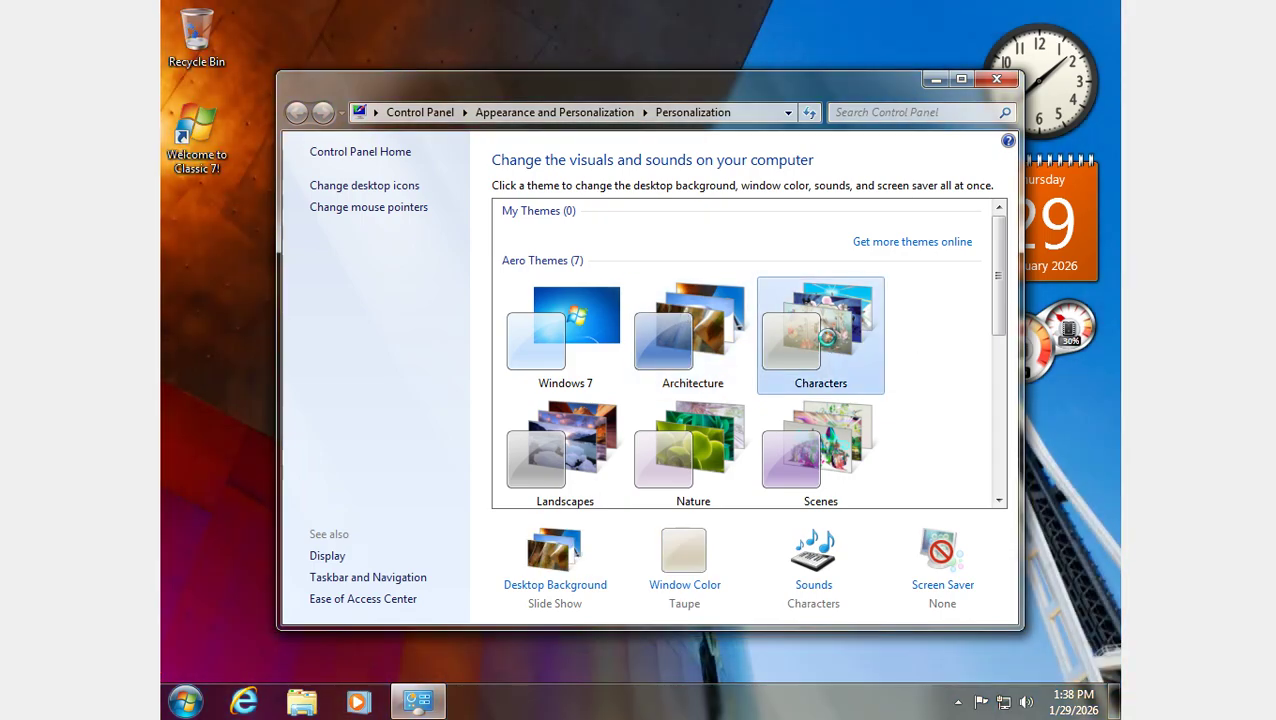
scroll(943, 322, down, 3)
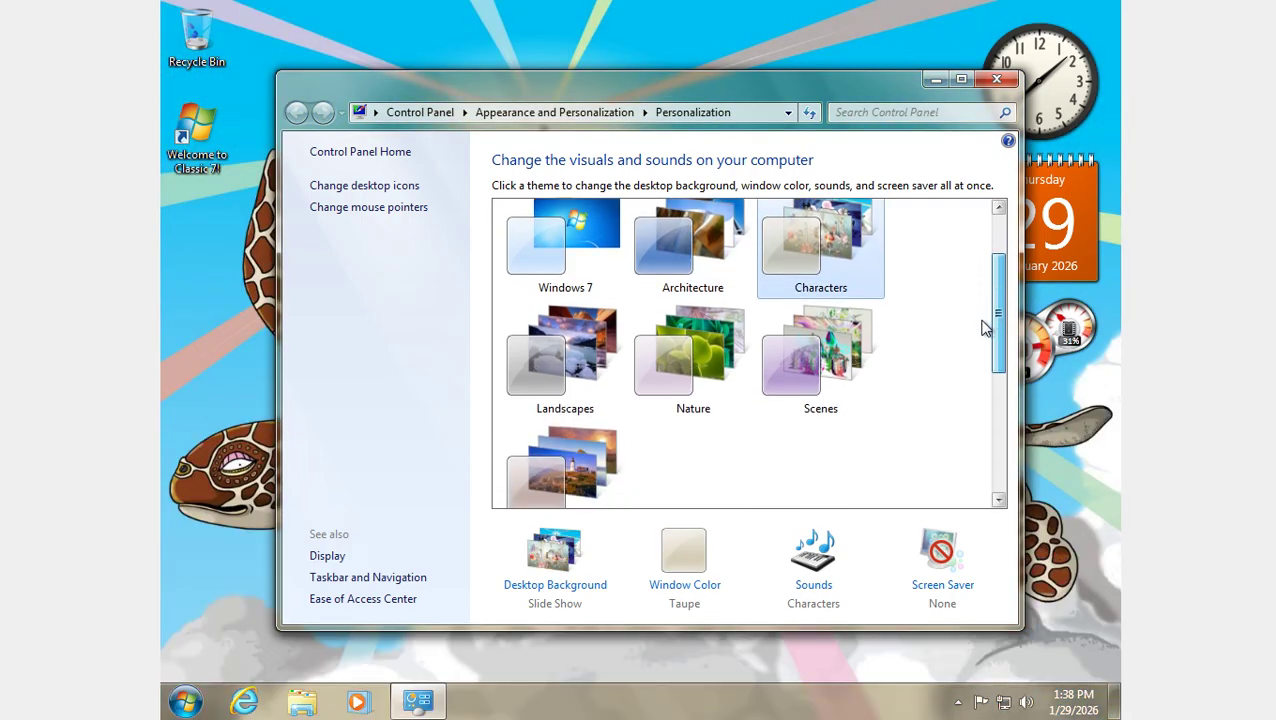
click(560, 335)
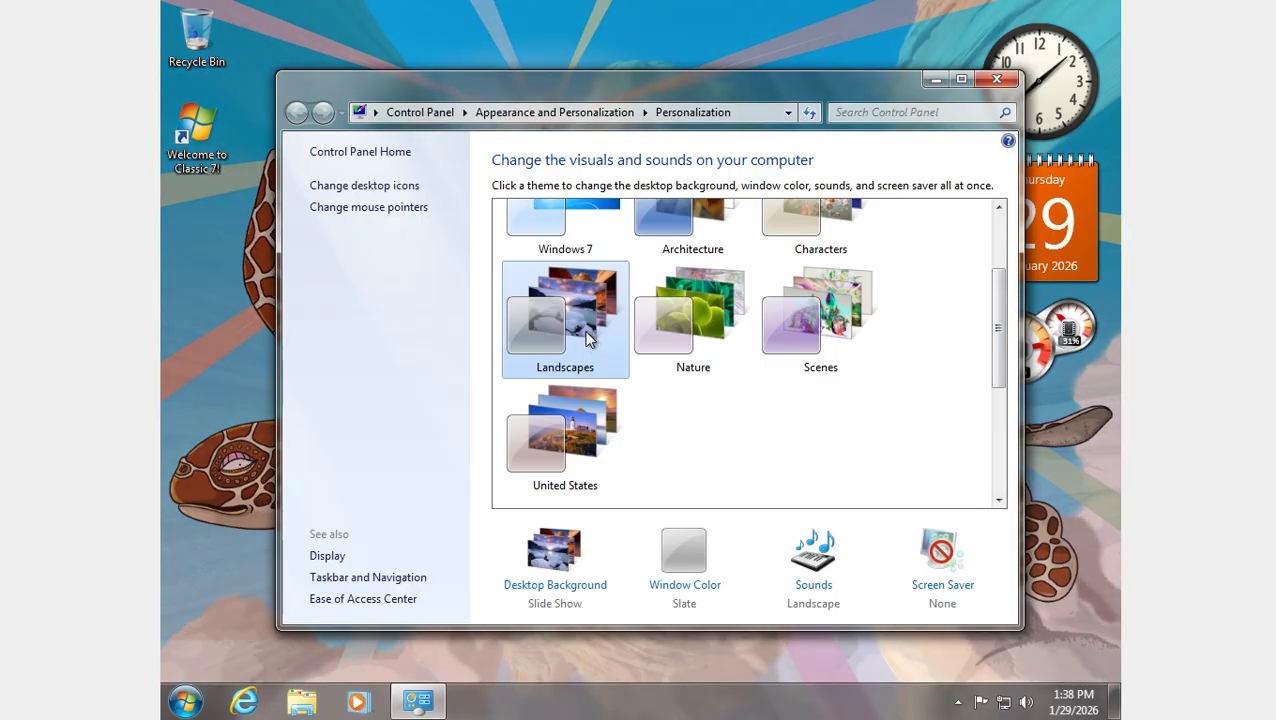
click(680, 334)
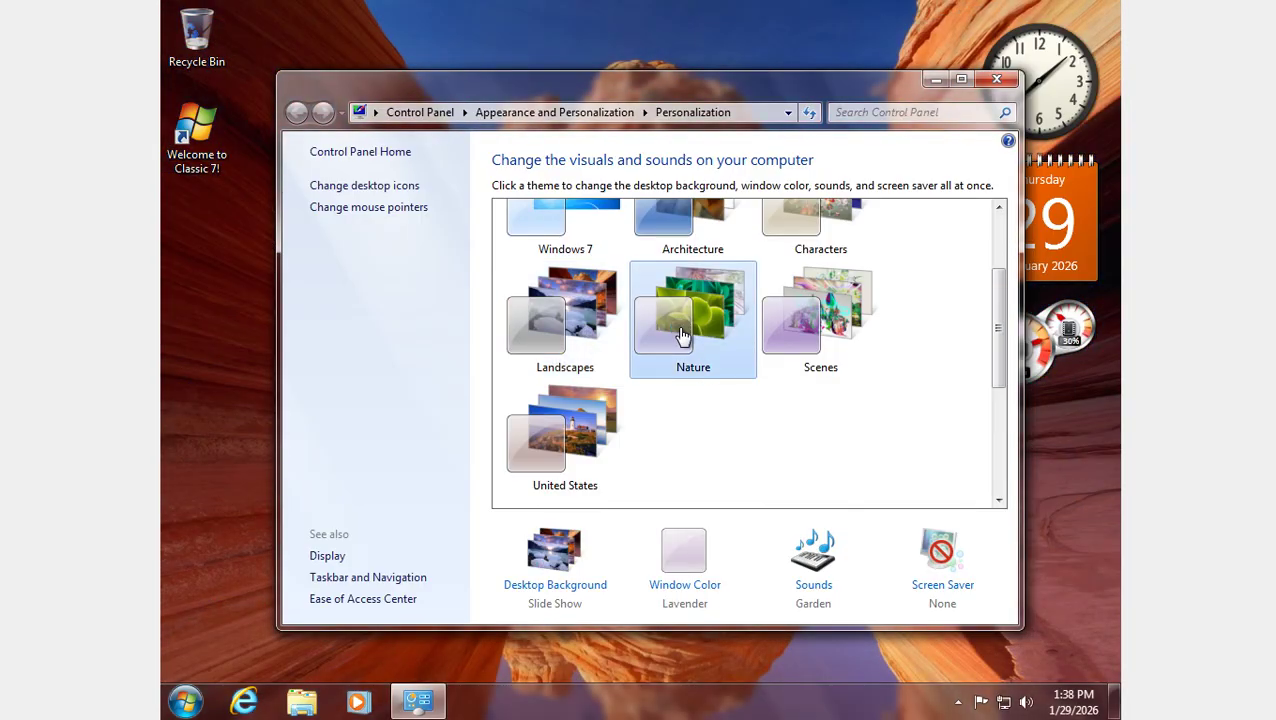
Apply the Scenes and United States Aero themes in turn and minimize the window to view the desktop.
click(828, 336)
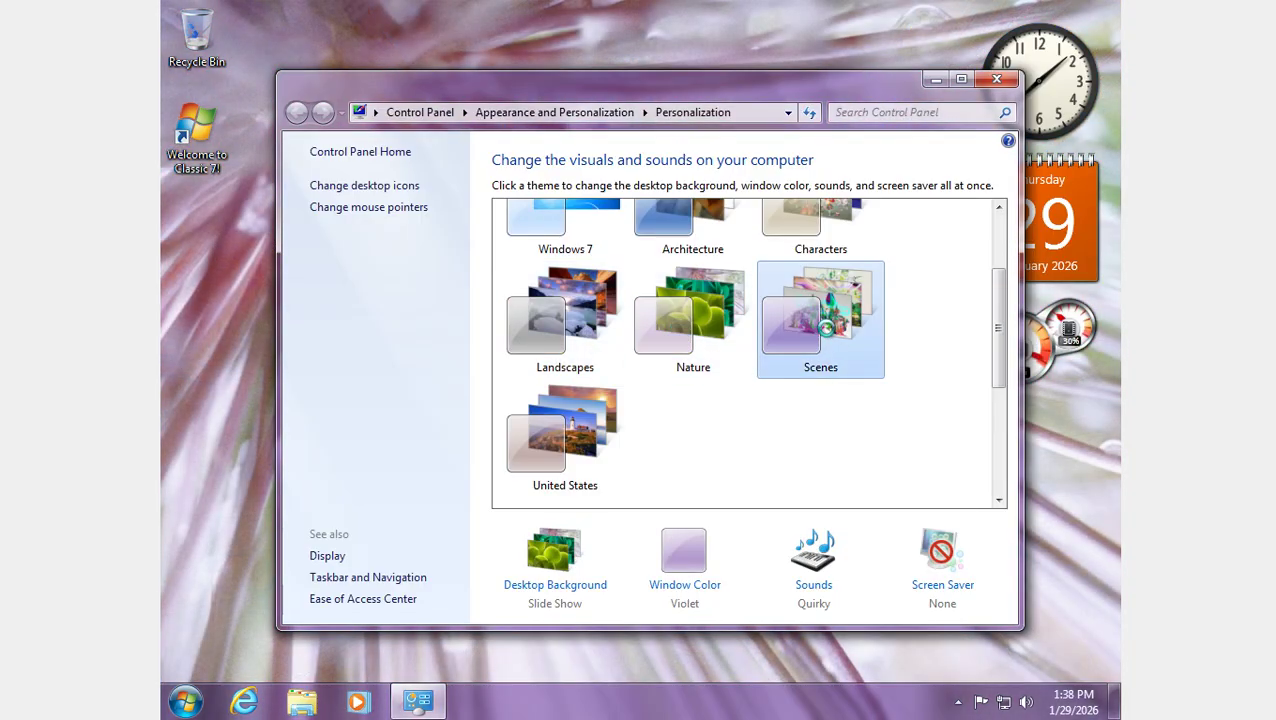
click(585, 435)
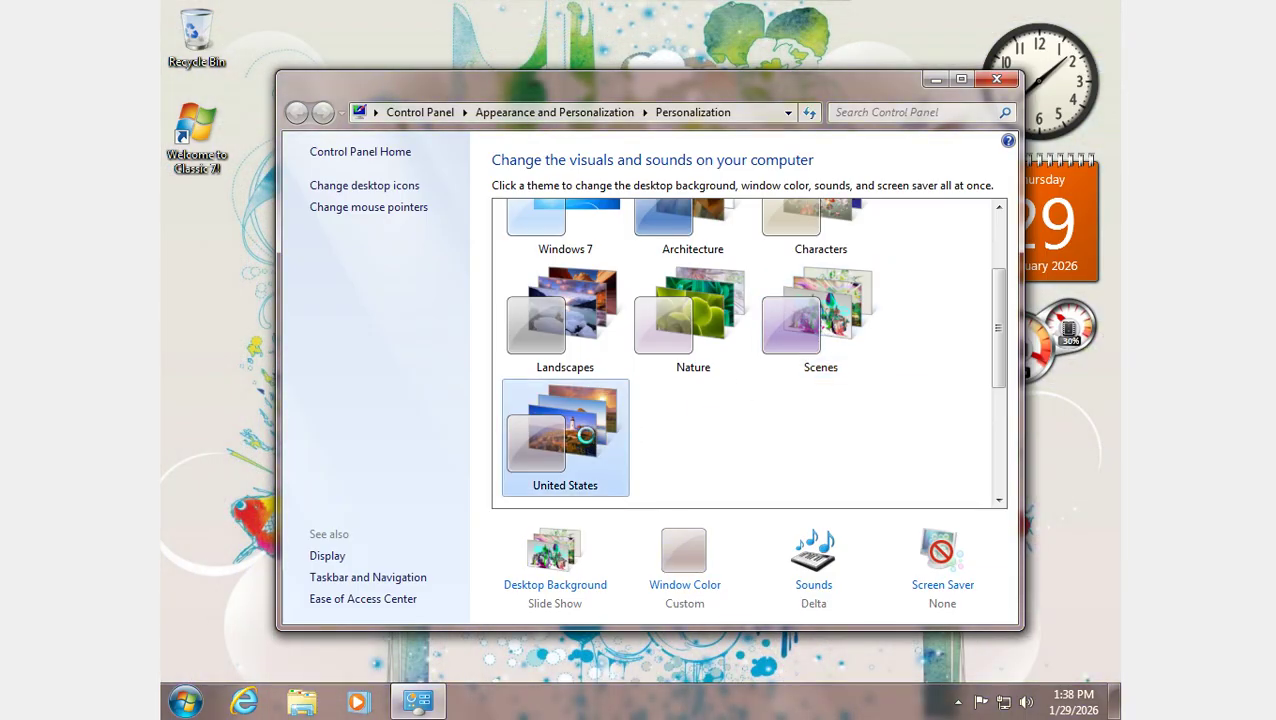
click(935, 79)
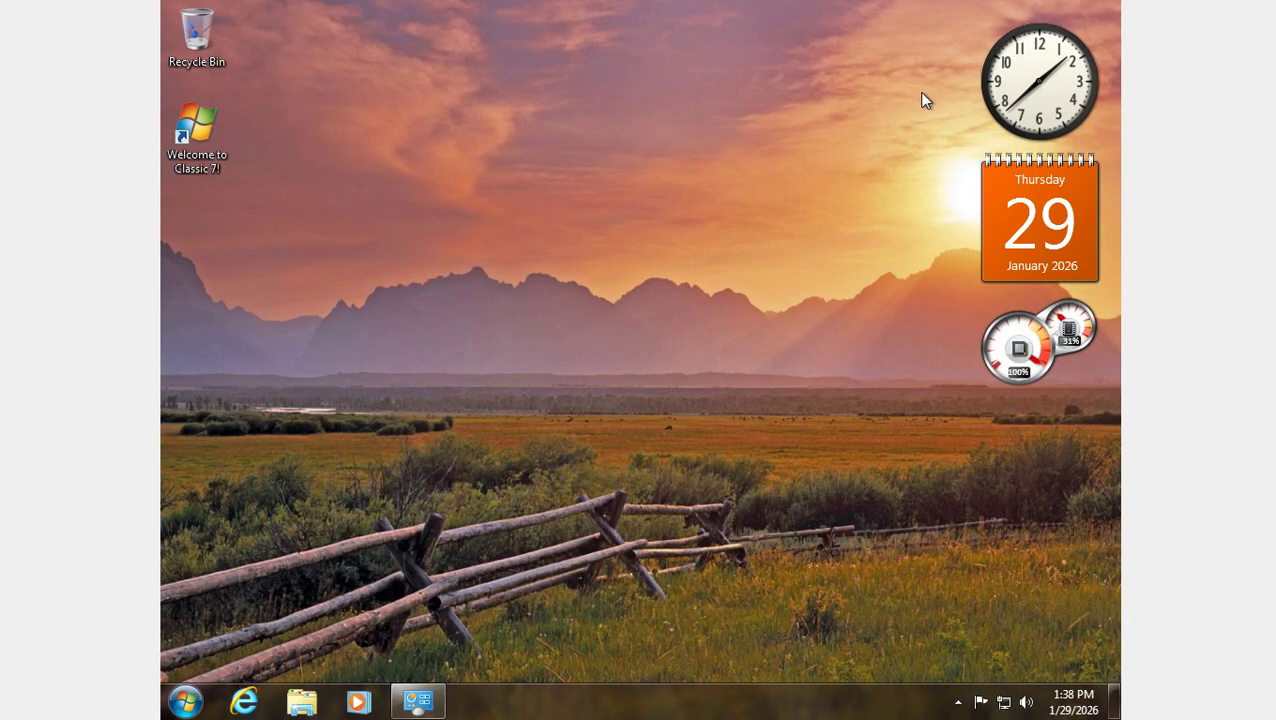
right_click(727, 158)
click(749, 199)
drag(545, 224, 468, 302)
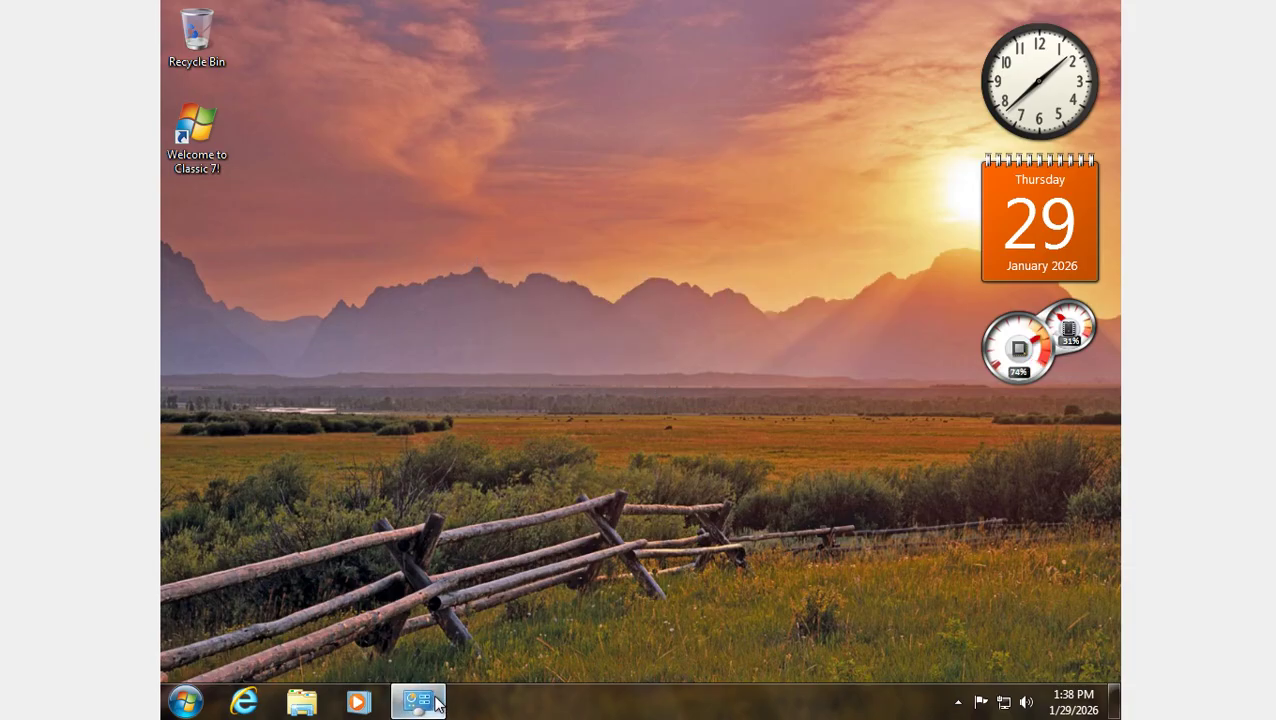
Apply the Windows 7 Aero theme and save img13 from the Architecture group as the desktop background.
click(418, 700)
click(570, 342)
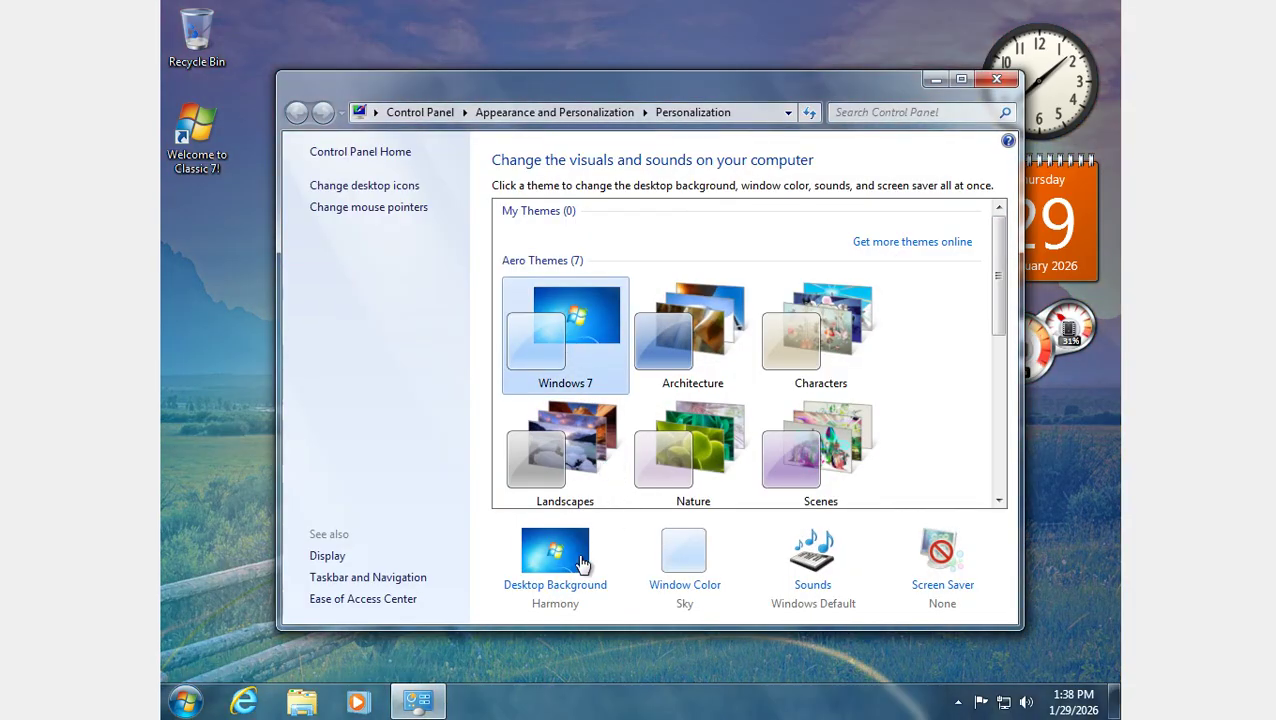
click(572, 586)
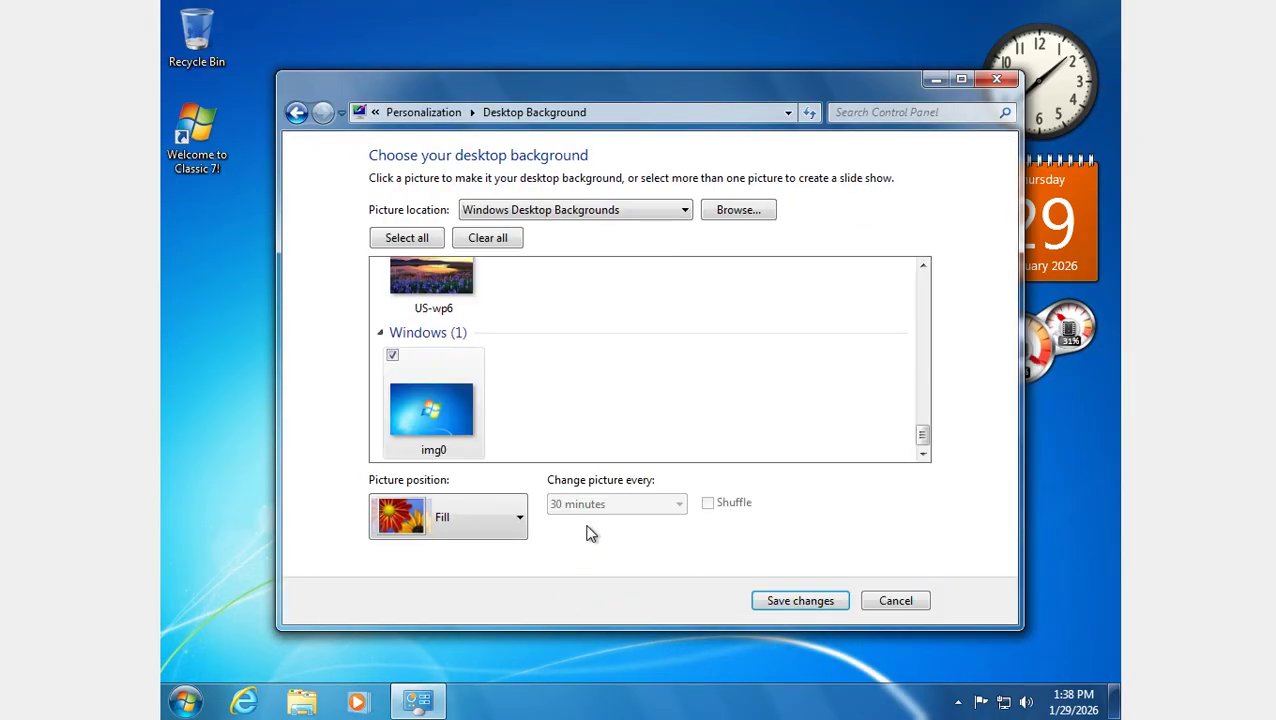
double_click(865, 94)
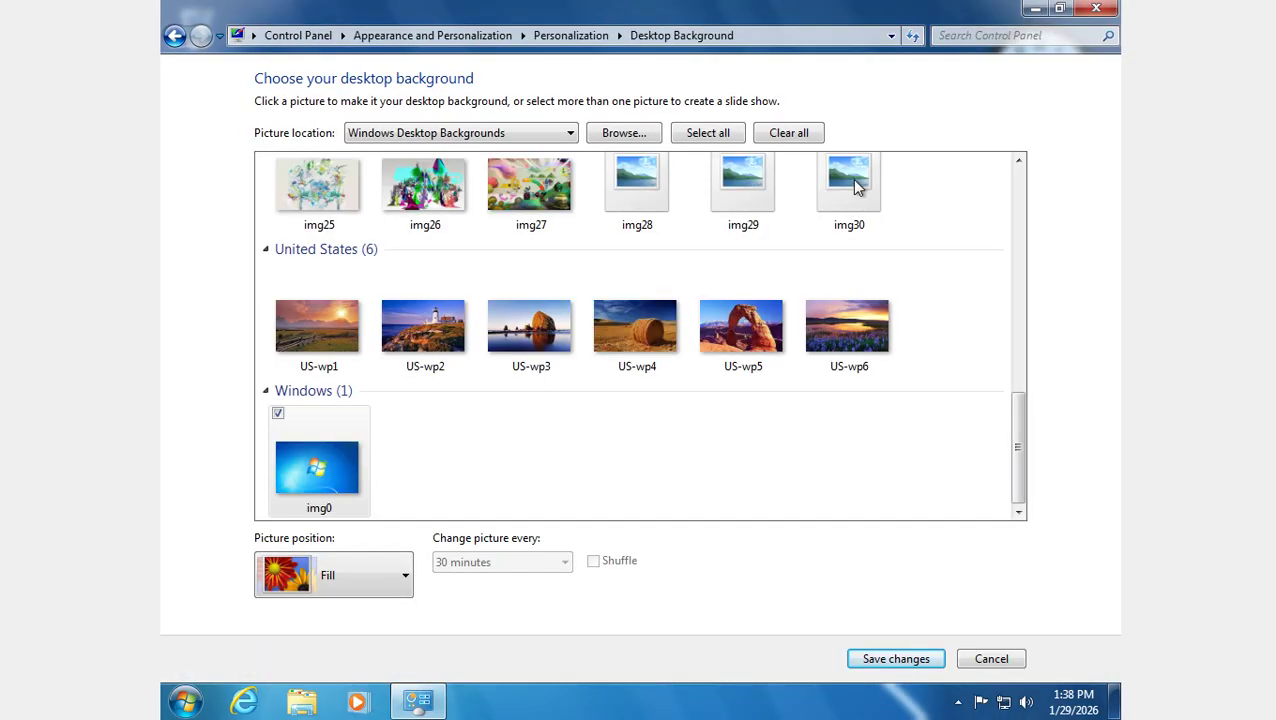
drag(1011, 427, 1011, 214)
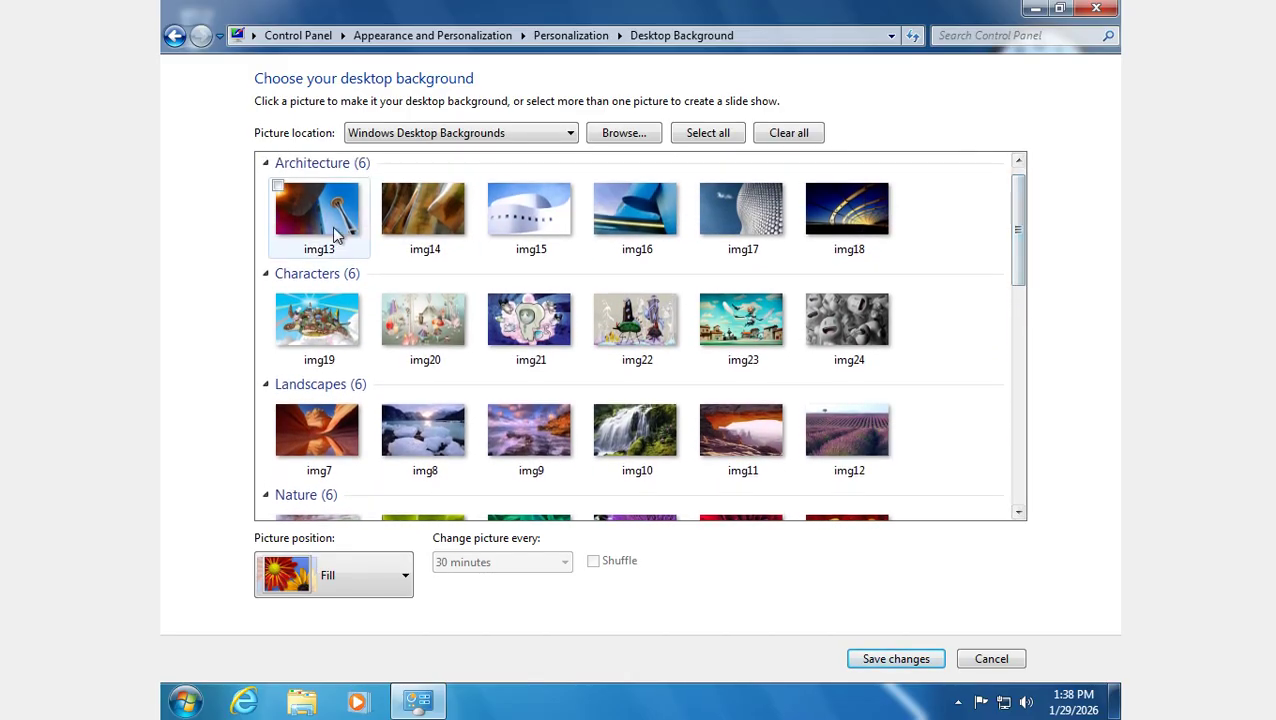
click(897, 658)
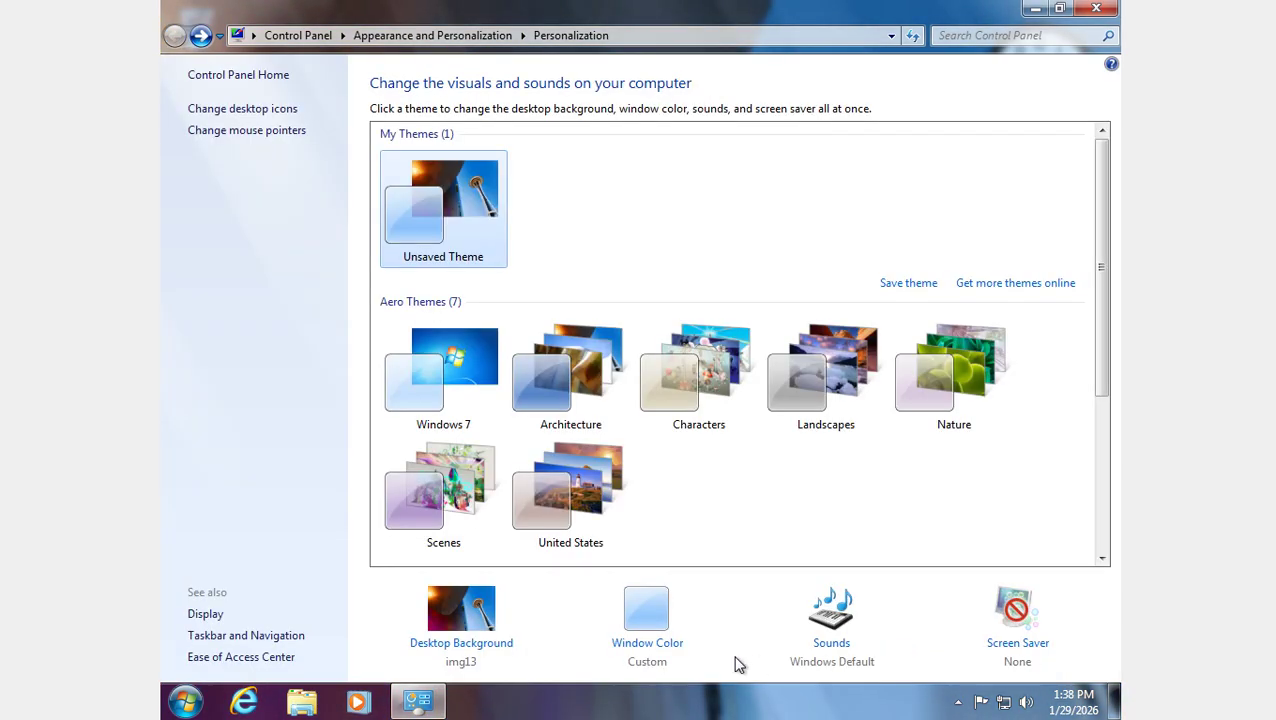
Pick the darker blue window color, raise its color intensity and reveal the color mixer, with the window reduced and moved aside.
click(639, 647)
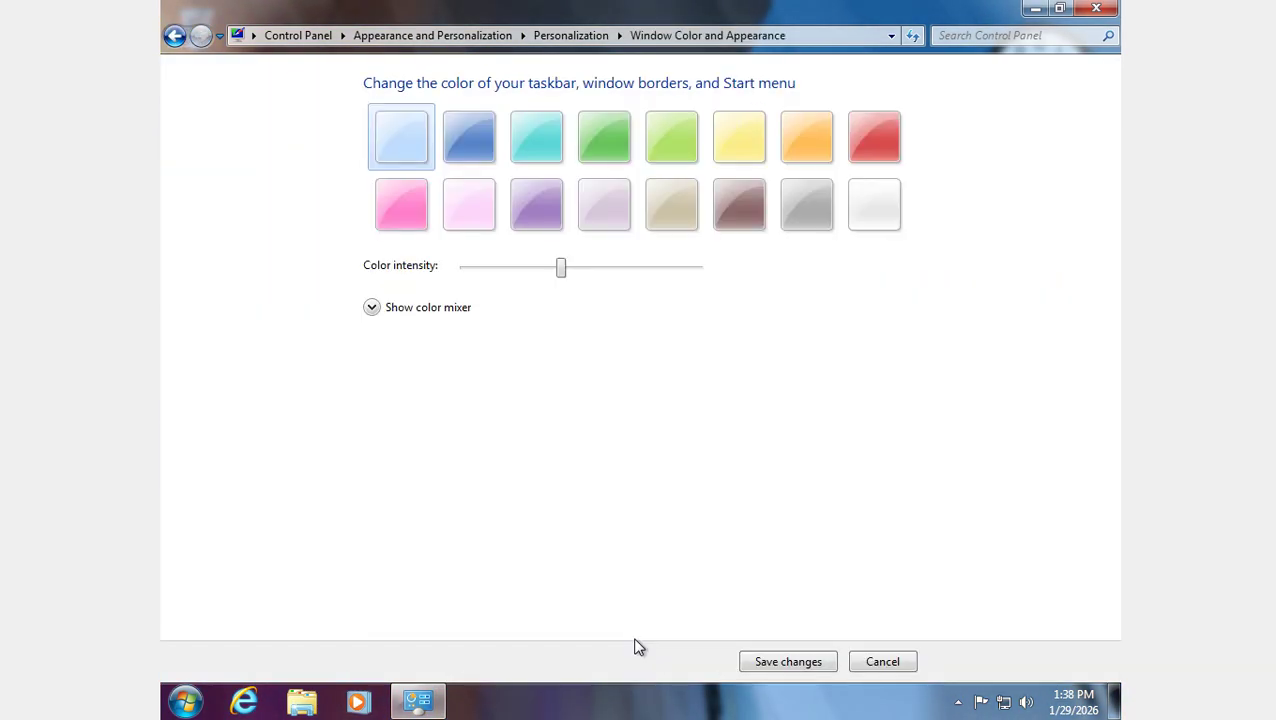
click(460, 149)
drag(701, 19, 699, 88)
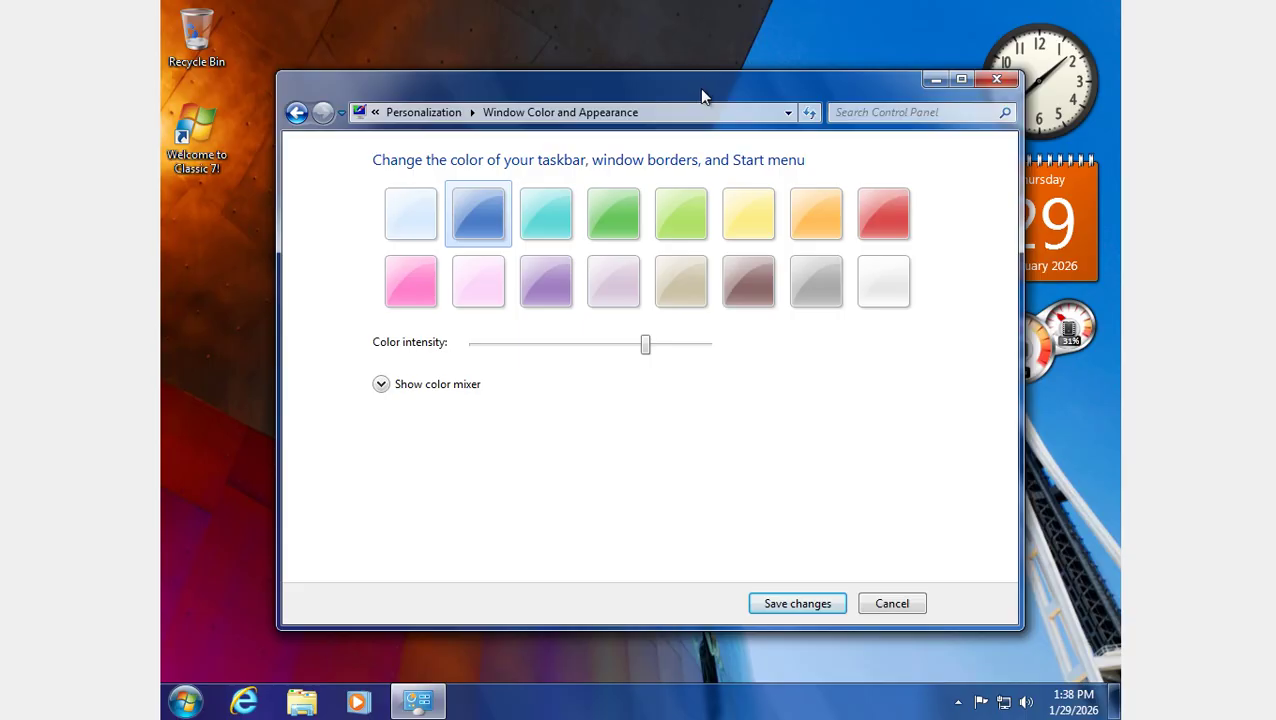
drag(885, 94, 756, 86)
drag(538, 347, 574, 338)
click(366, 380)
Fine-tune the window color's hue toward violet-blue, increase its saturation, adjust the brightness and save the changes.
drag(597, 443, 467, 486)
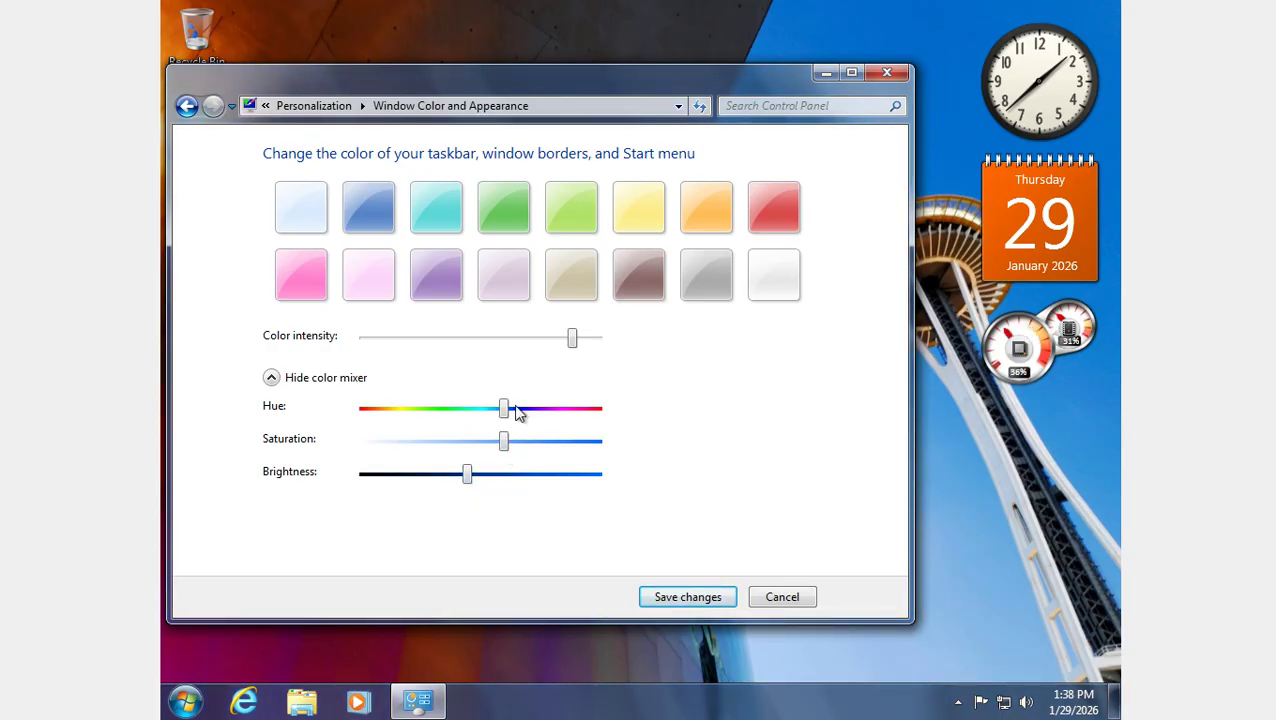
drag(505, 409, 510, 409)
mouse_move(509, 411)
mouse_down()
mouse_move(641, 424)
mouse_move(519, 424)
mouse_up()
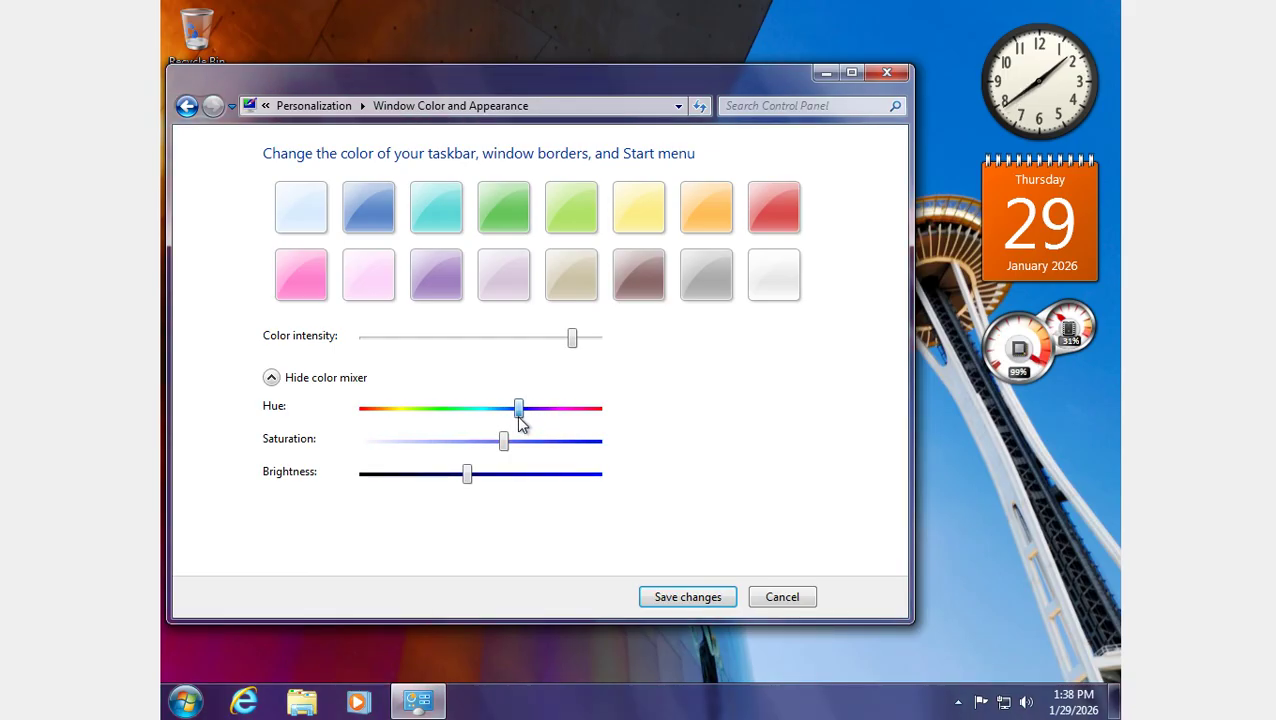
drag(470, 477, 447, 485)
drag(524, 407, 532, 447)
mouse_move(463, 478)
mouse_down()
mouse_move(492, 478)
mouse_move(470, 478)
mouse_up()
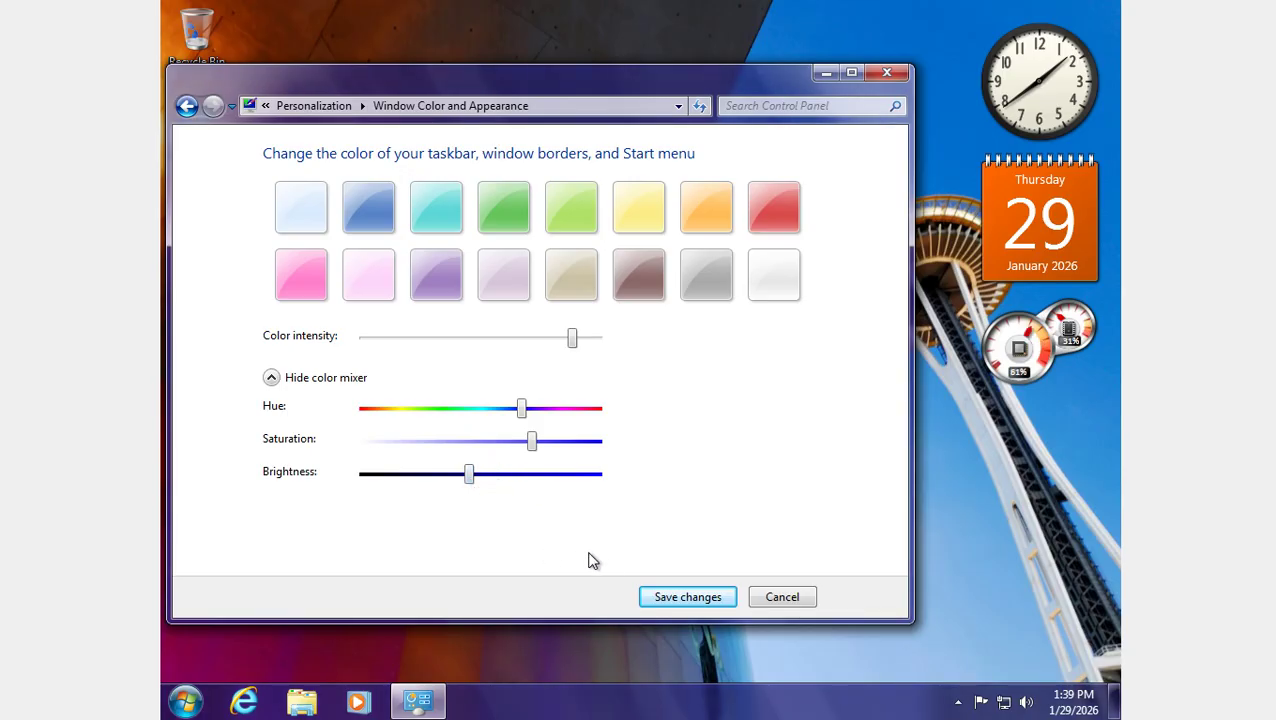
click(697, 596)
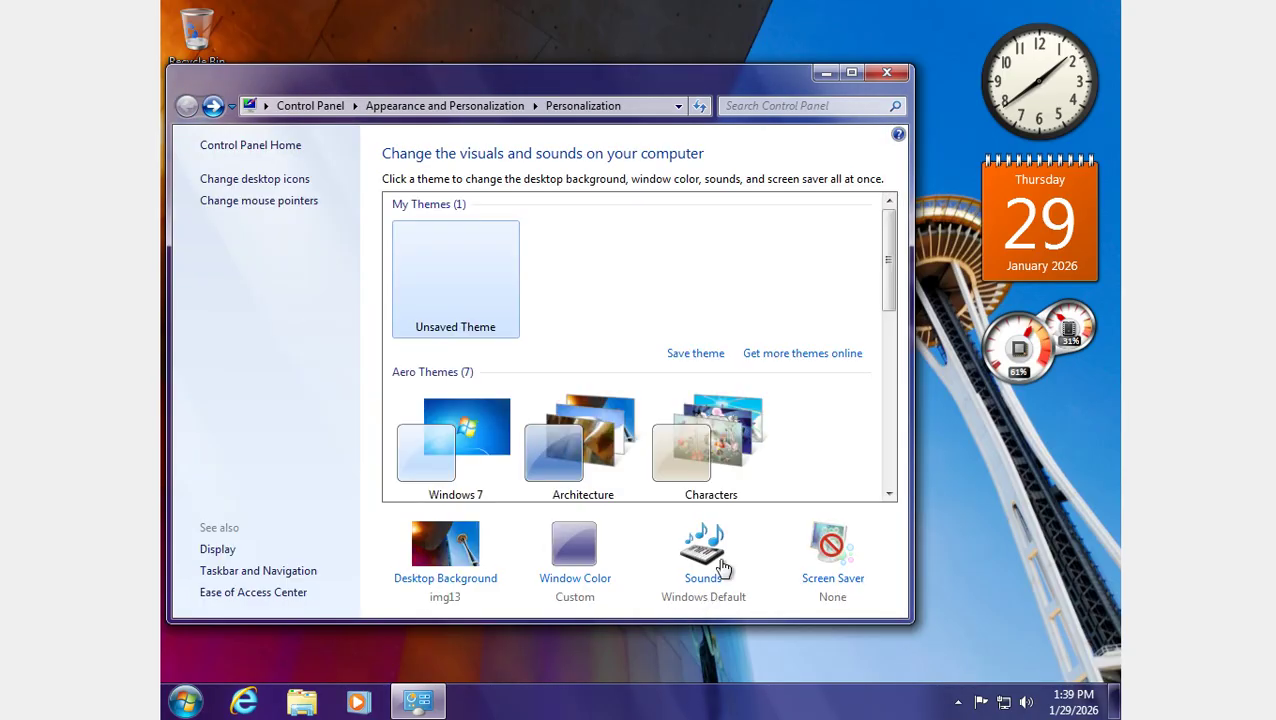
Close the Personalization window and return to the empty desktop.
click(848, 73)
click(1094, 10)
right_click(797, 133)
click(790, 188)
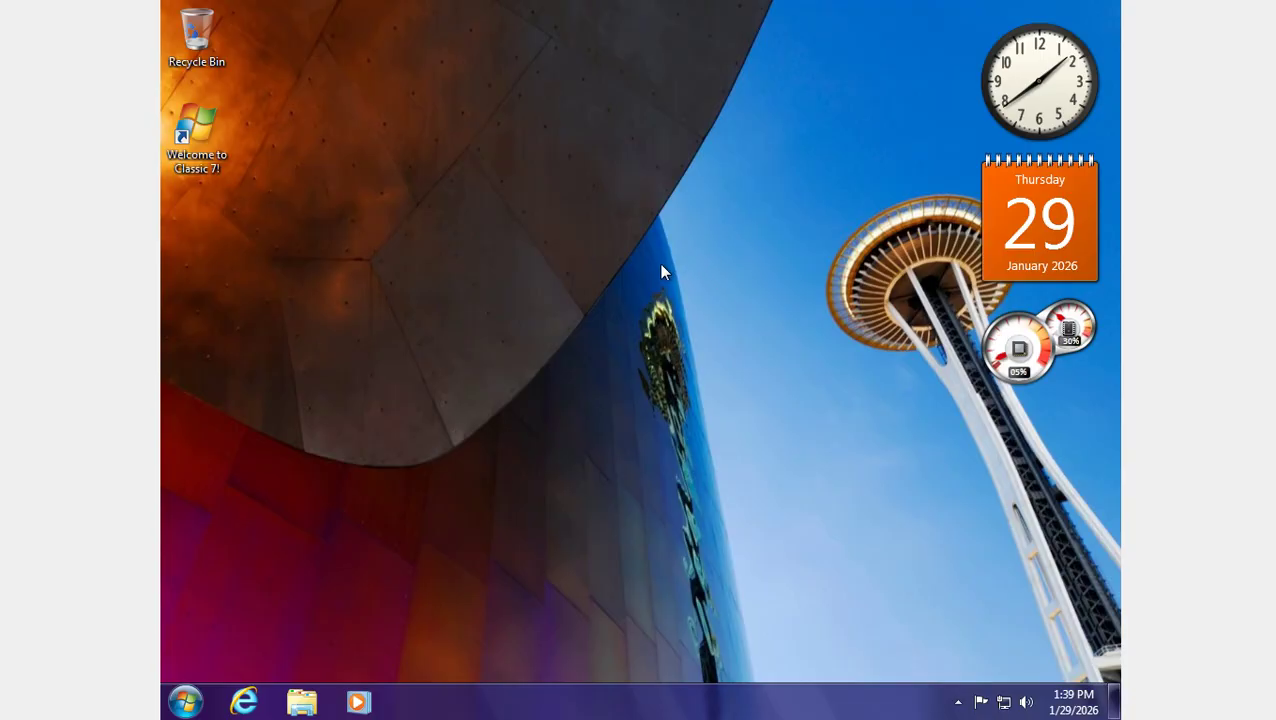
Open Windows Update, check for updates and dismiss the resulting dialog.
click(205, 693)
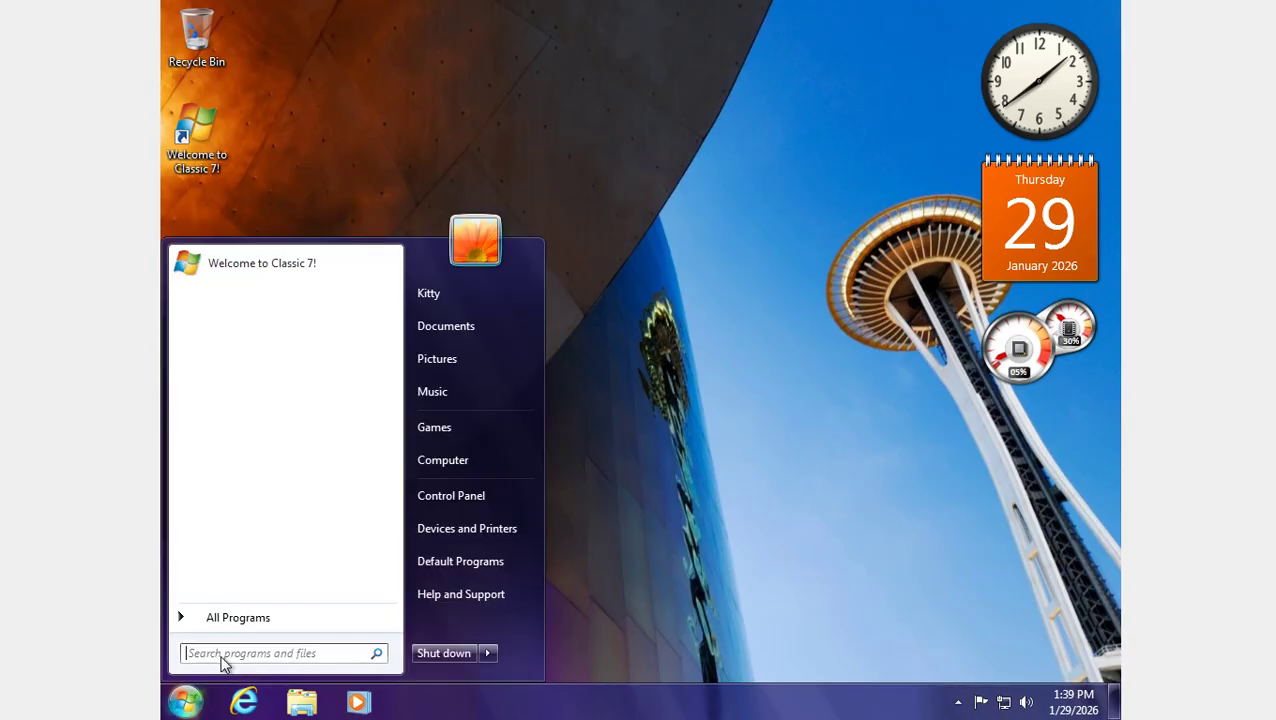
click(230, 624)
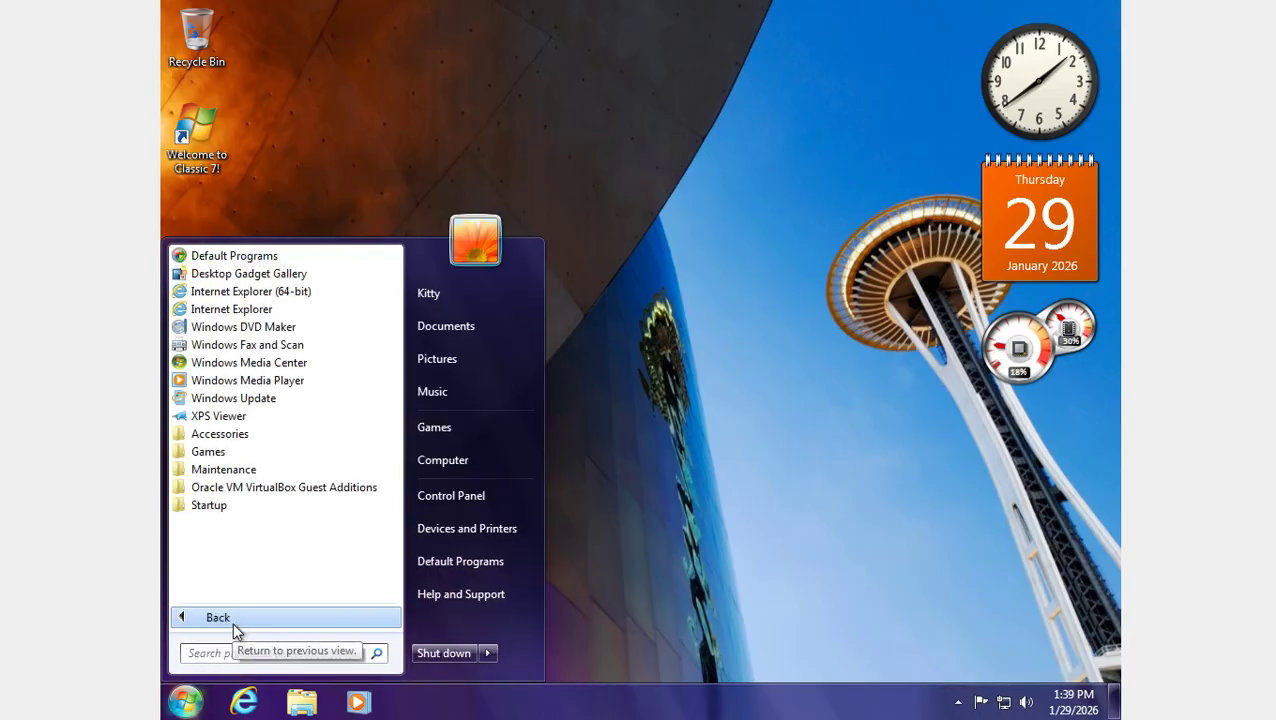
click(336, 405)
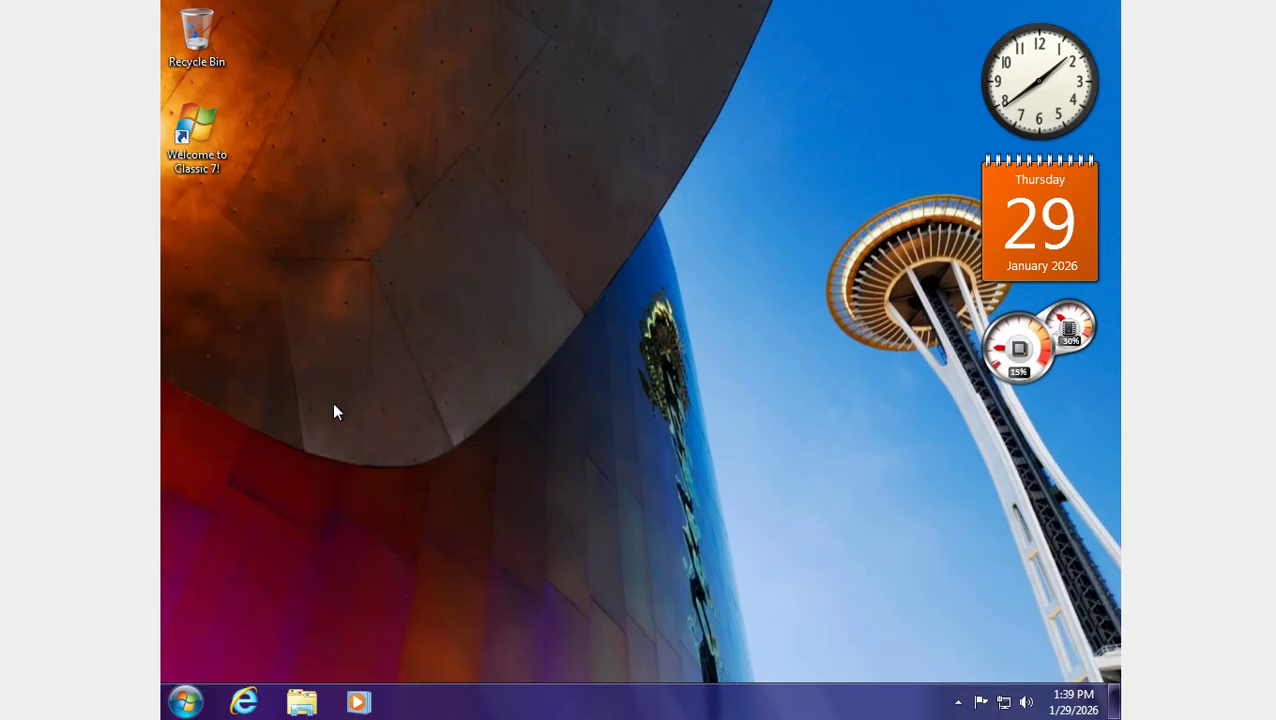
click(812, 214)
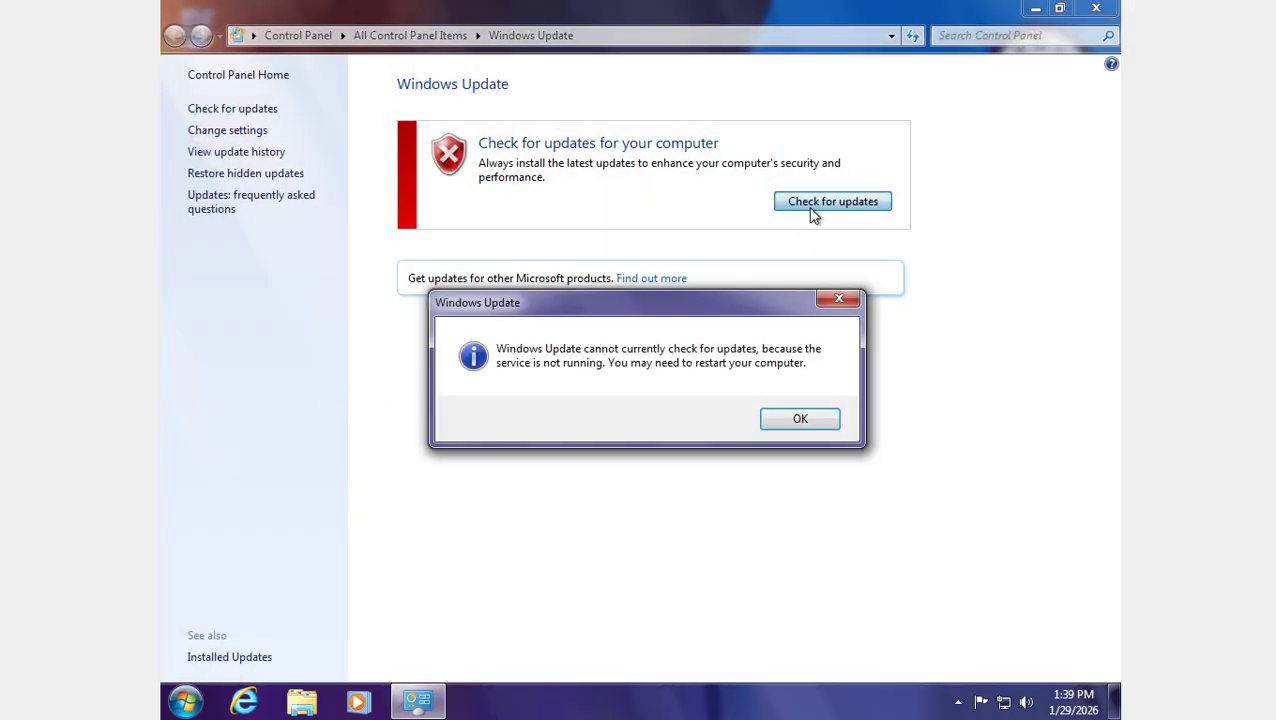
click(806, 412)
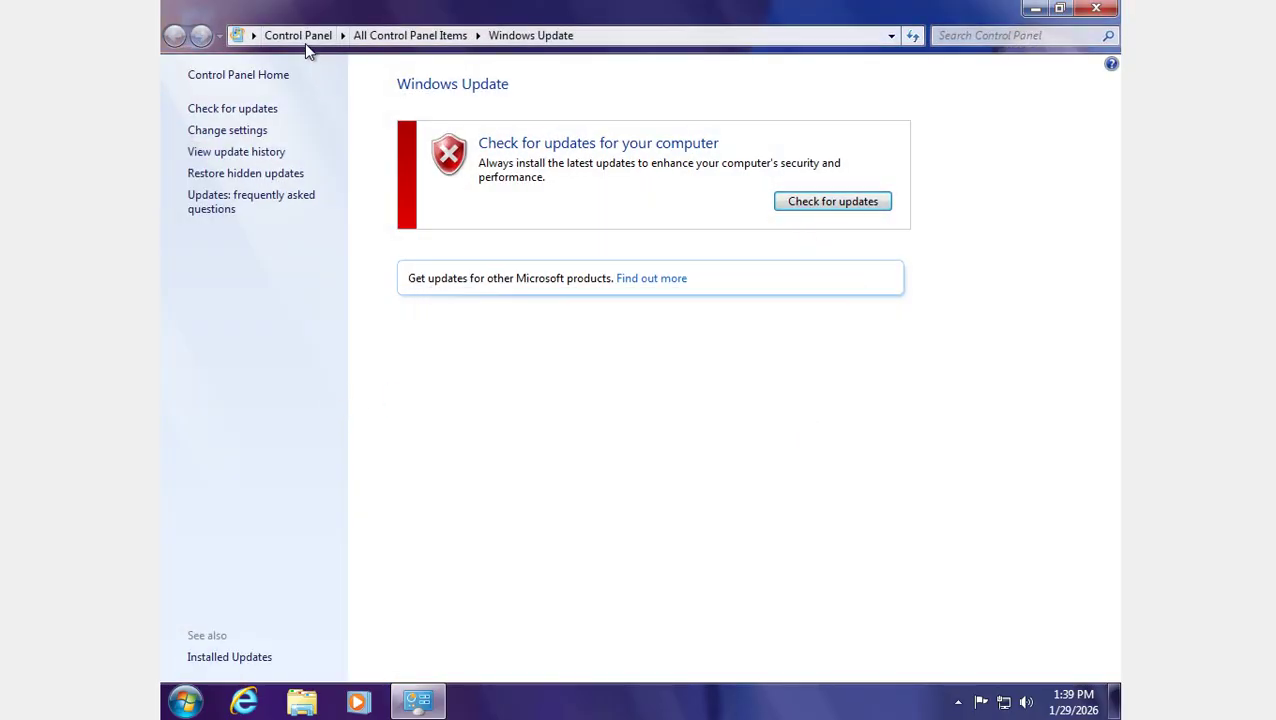
Go to the Control Panel home, view the Region and Language keyboard and format settings, and cancel the dialog.
click(304, 41)
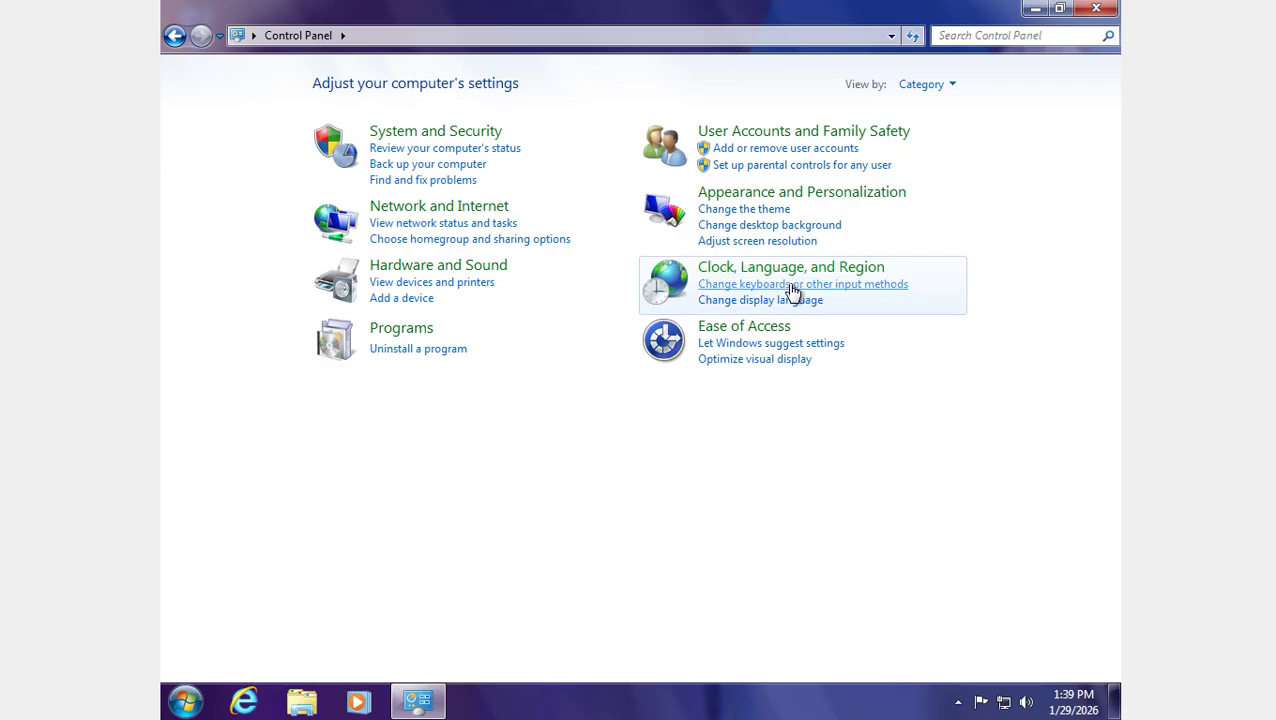
click(790, 285)
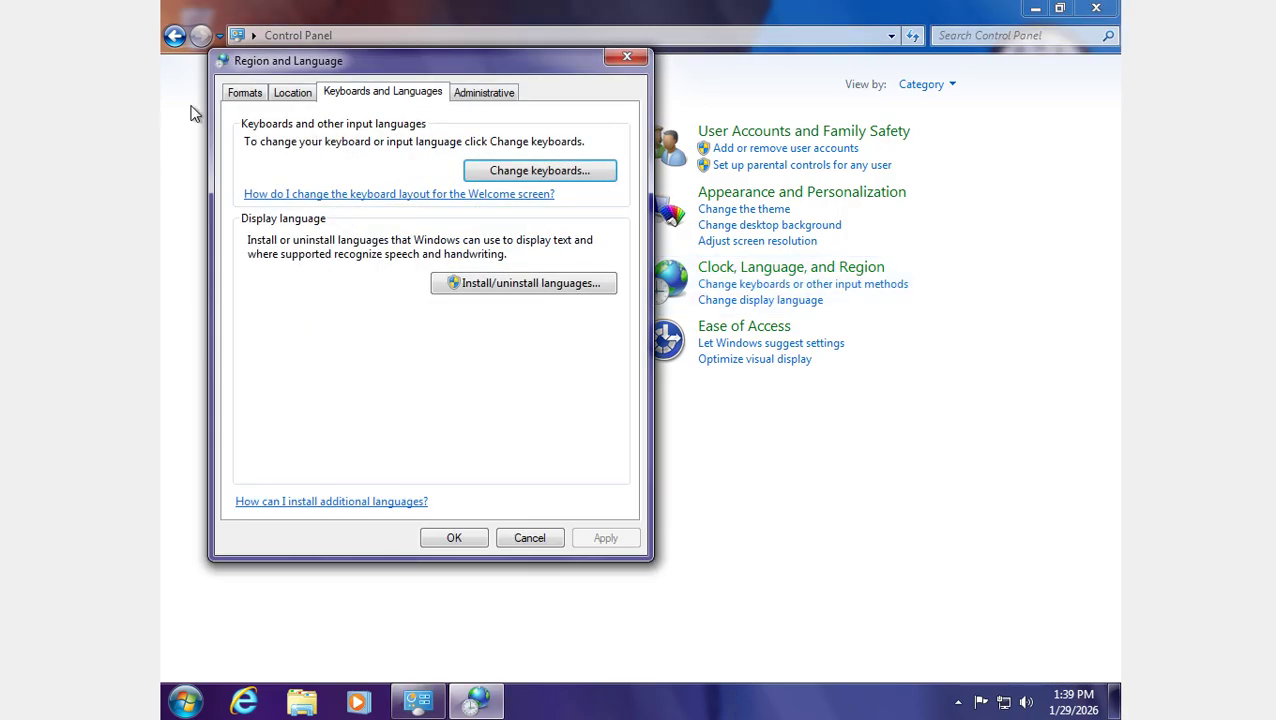
click(240, 94)
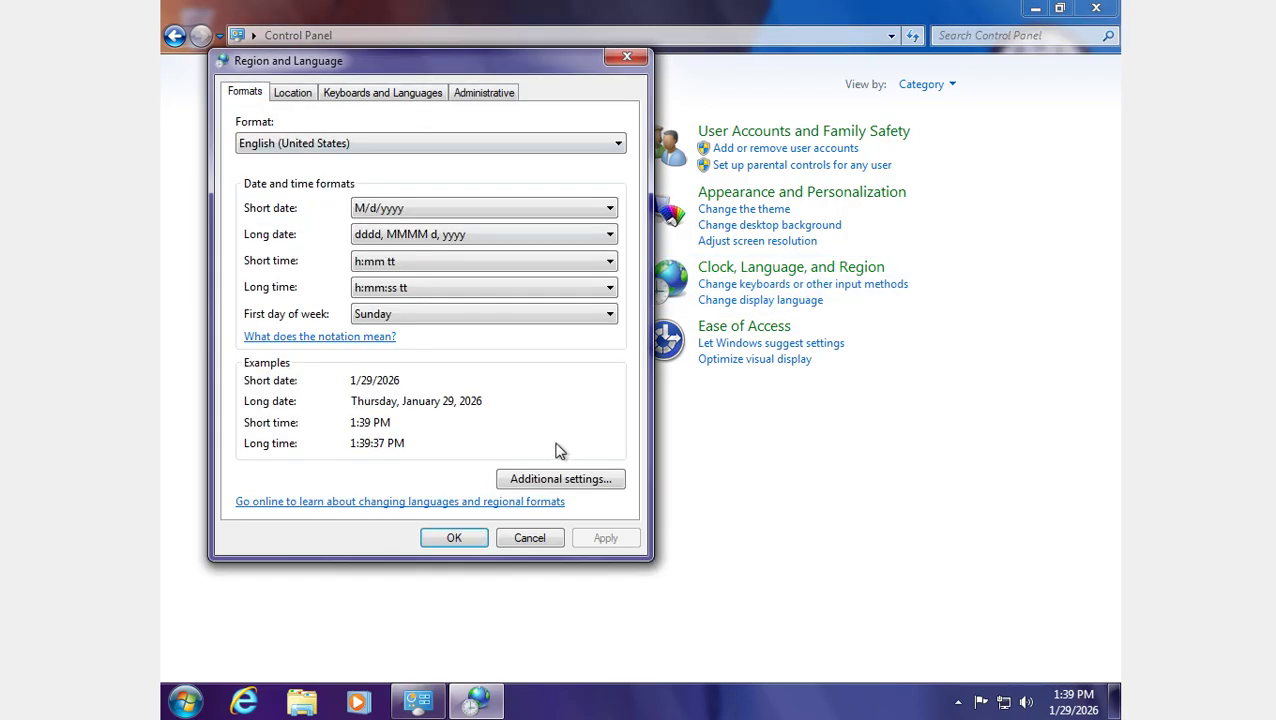
click(513, 545)
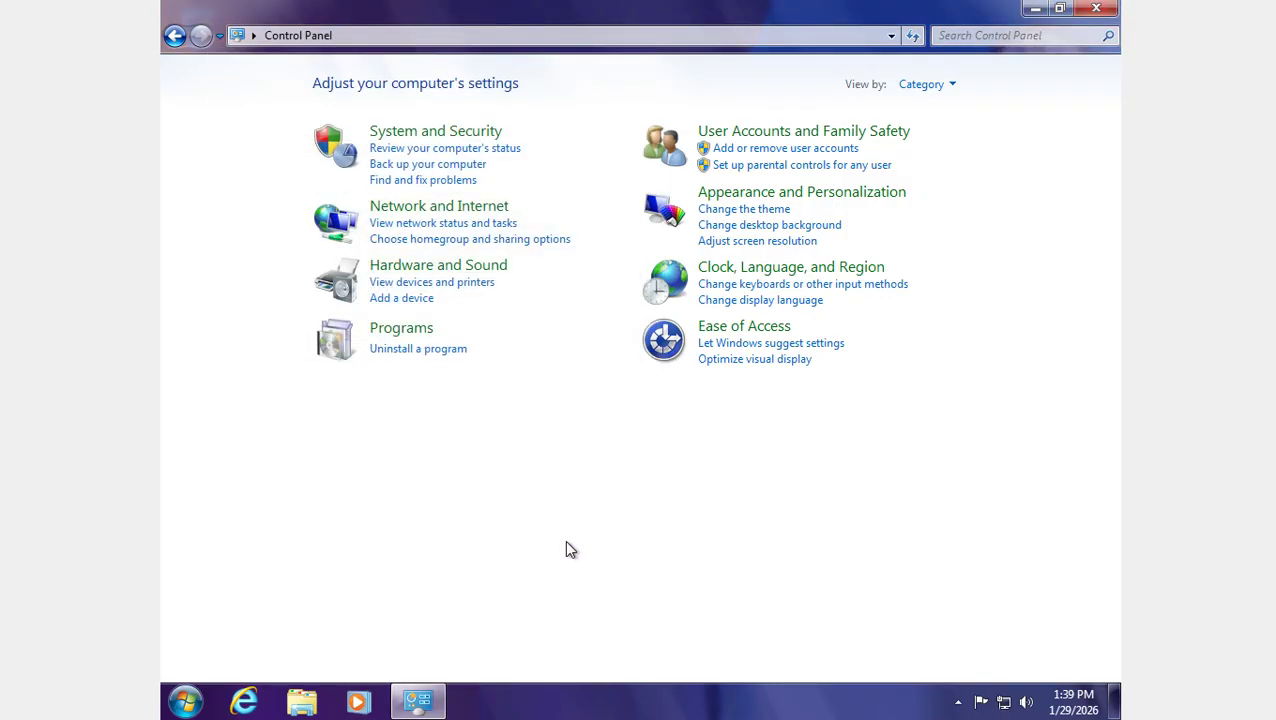
View the Network and Sharing Center and the general Internet Properties, cancel the dialog and return to the Control Panel home.
click(449, 207)
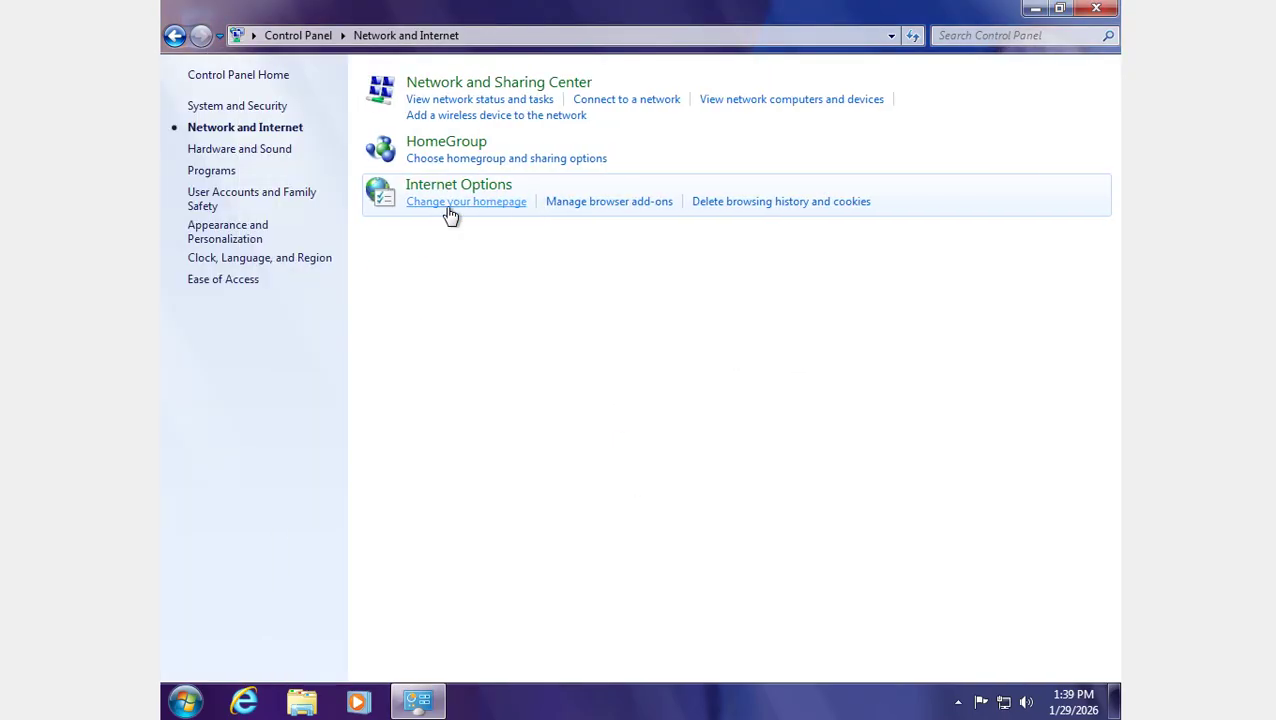
click(470, 90)
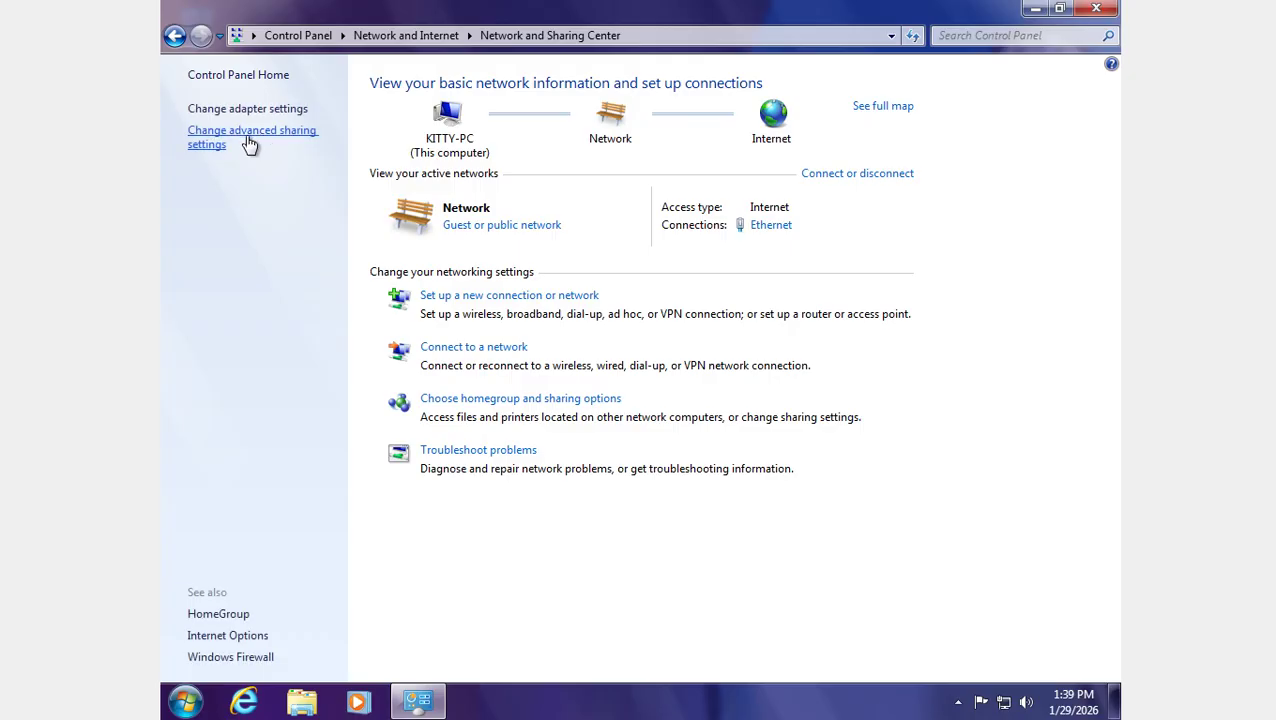
click(255, 636)
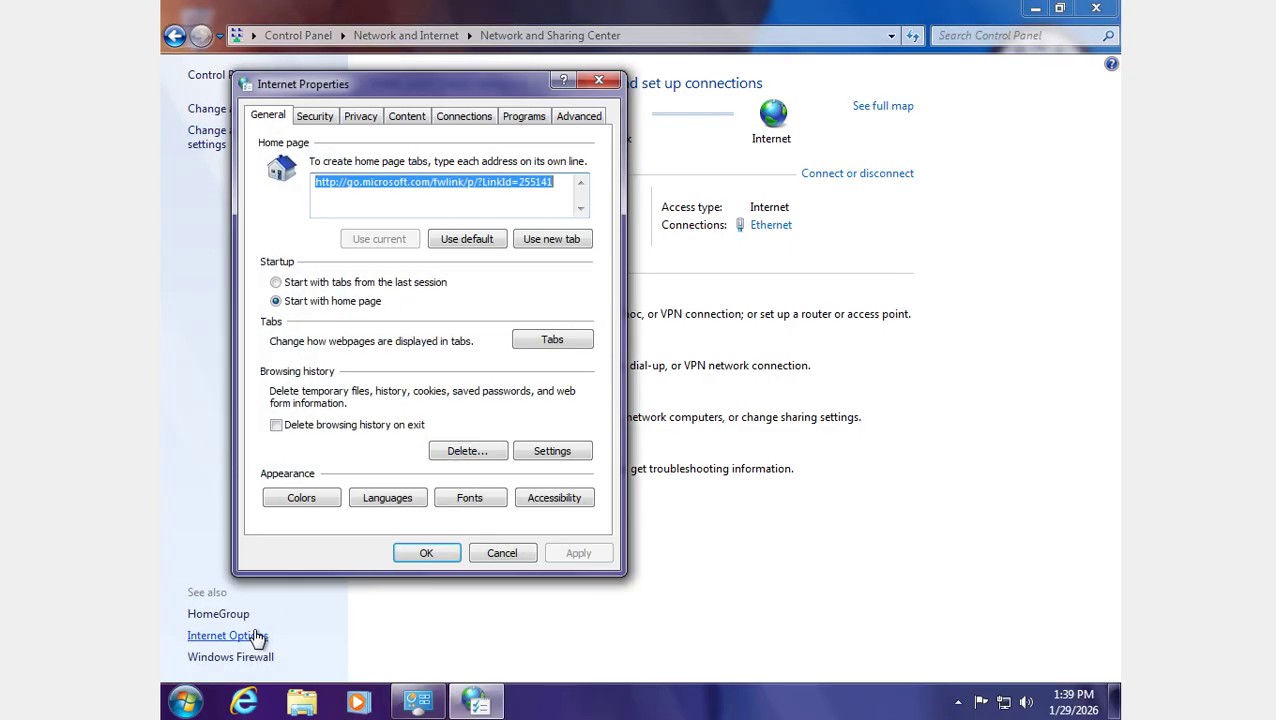
drag(442, 88, 561, 106)
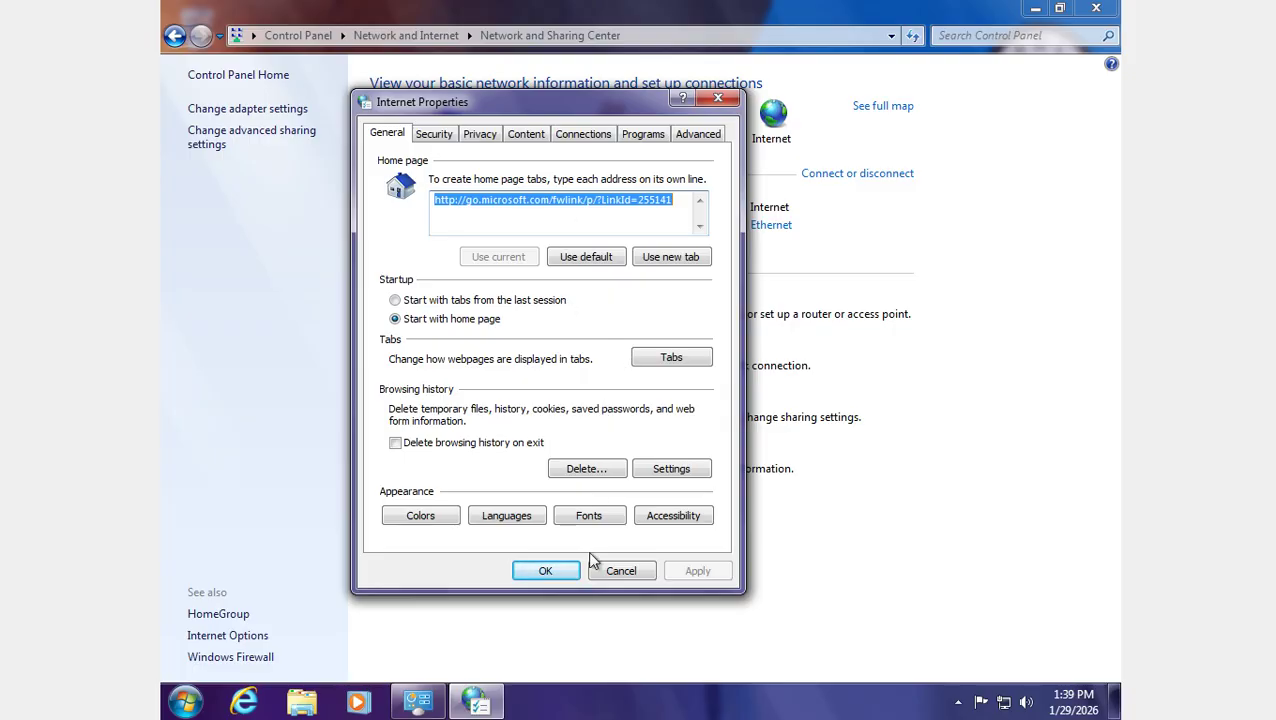
click(621, 571)
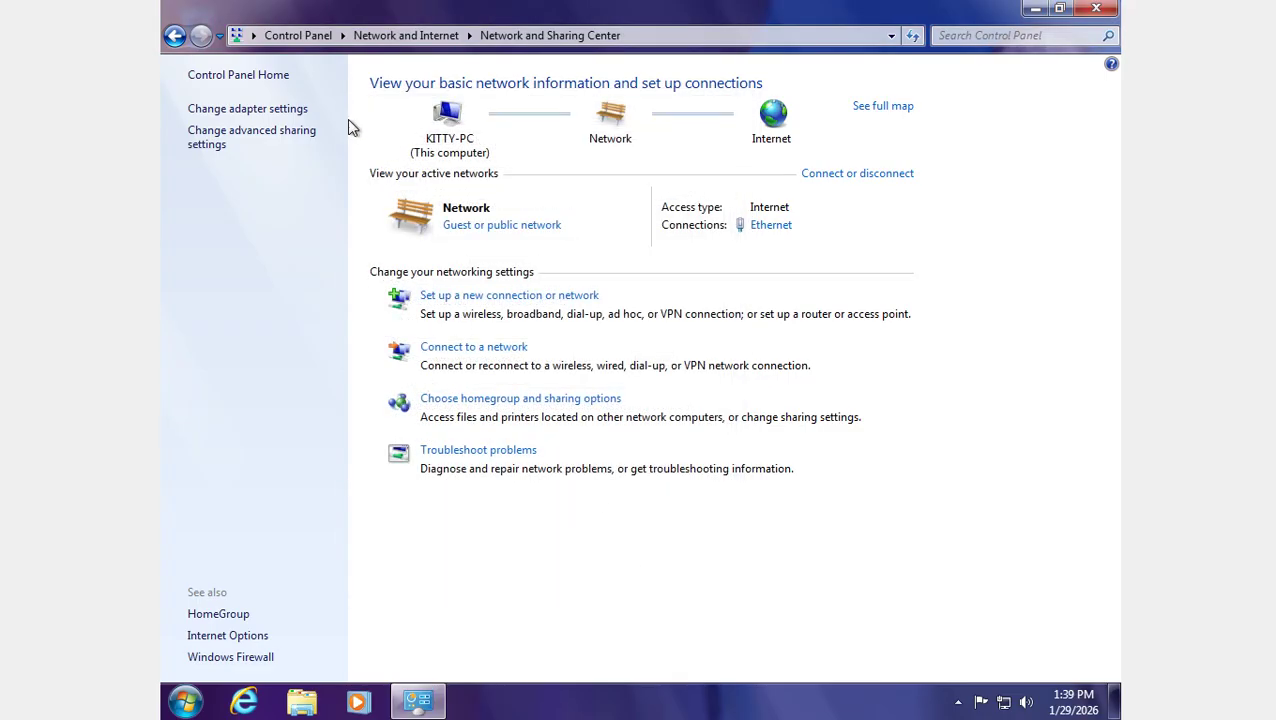
click(316, 40)
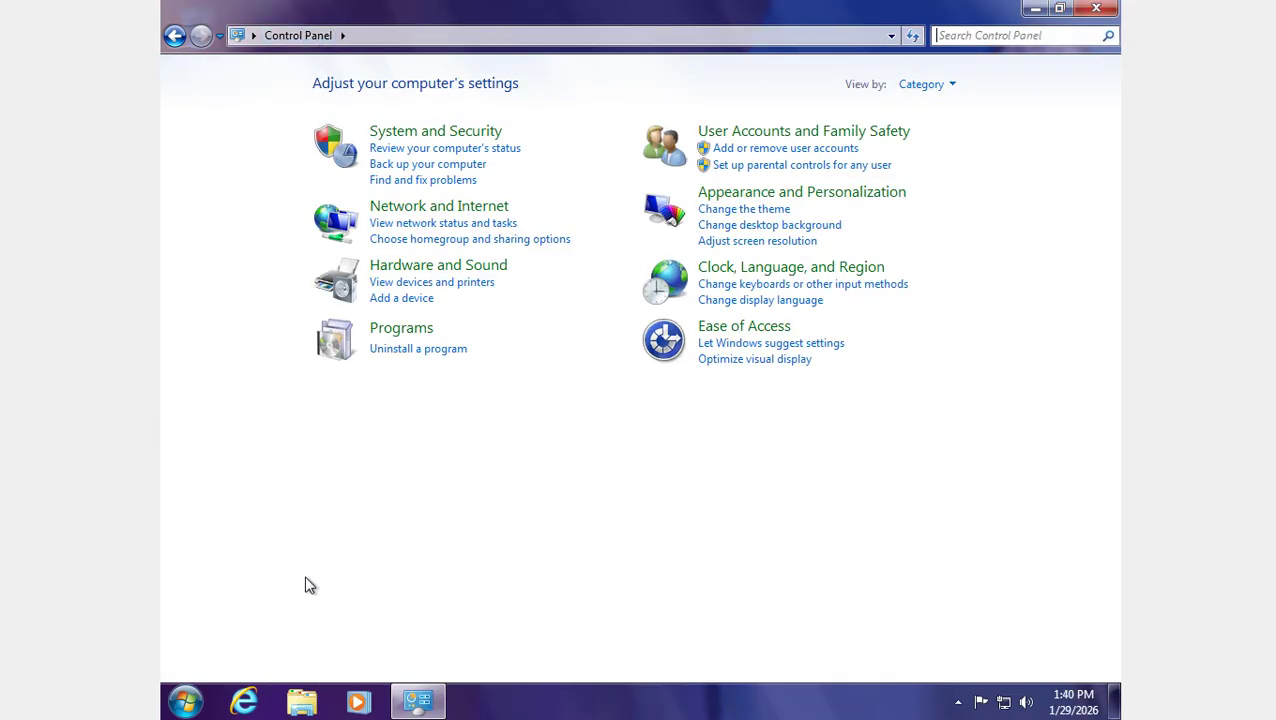
Launch the web browser and decline its default-browser prompt, choosing not to show the message again.
click(245, 702)
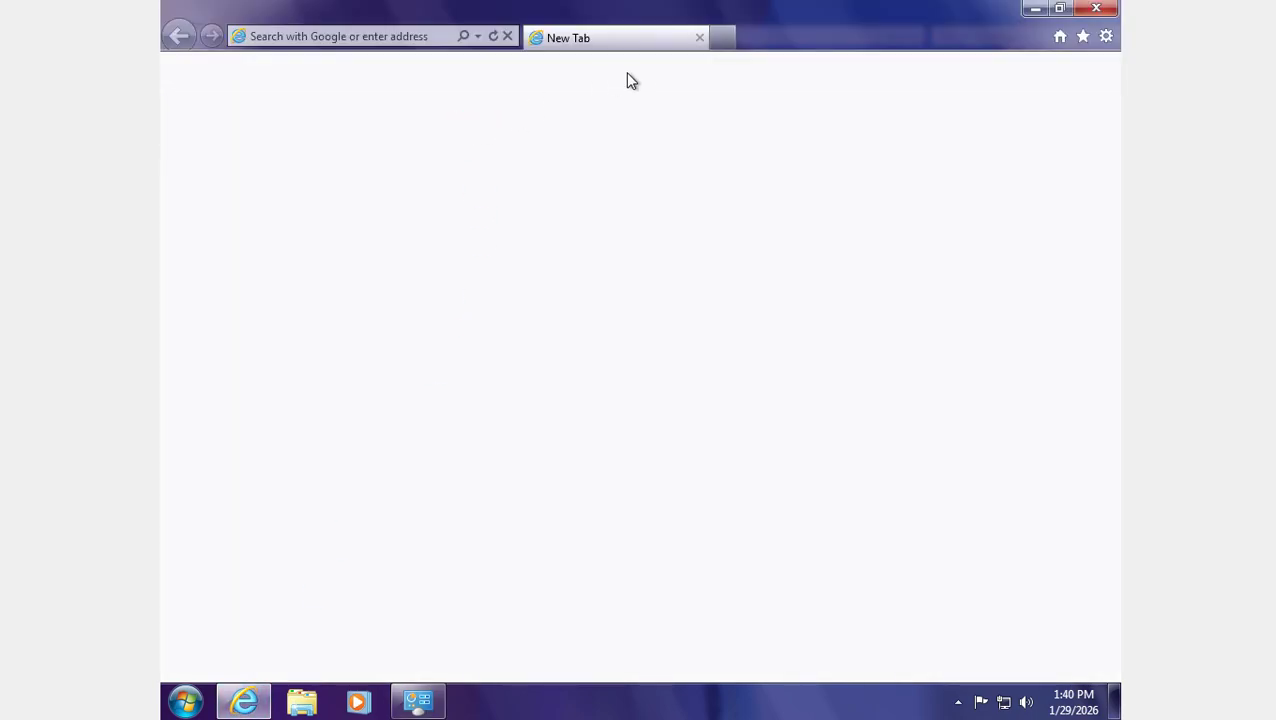
right_click(782, 45)
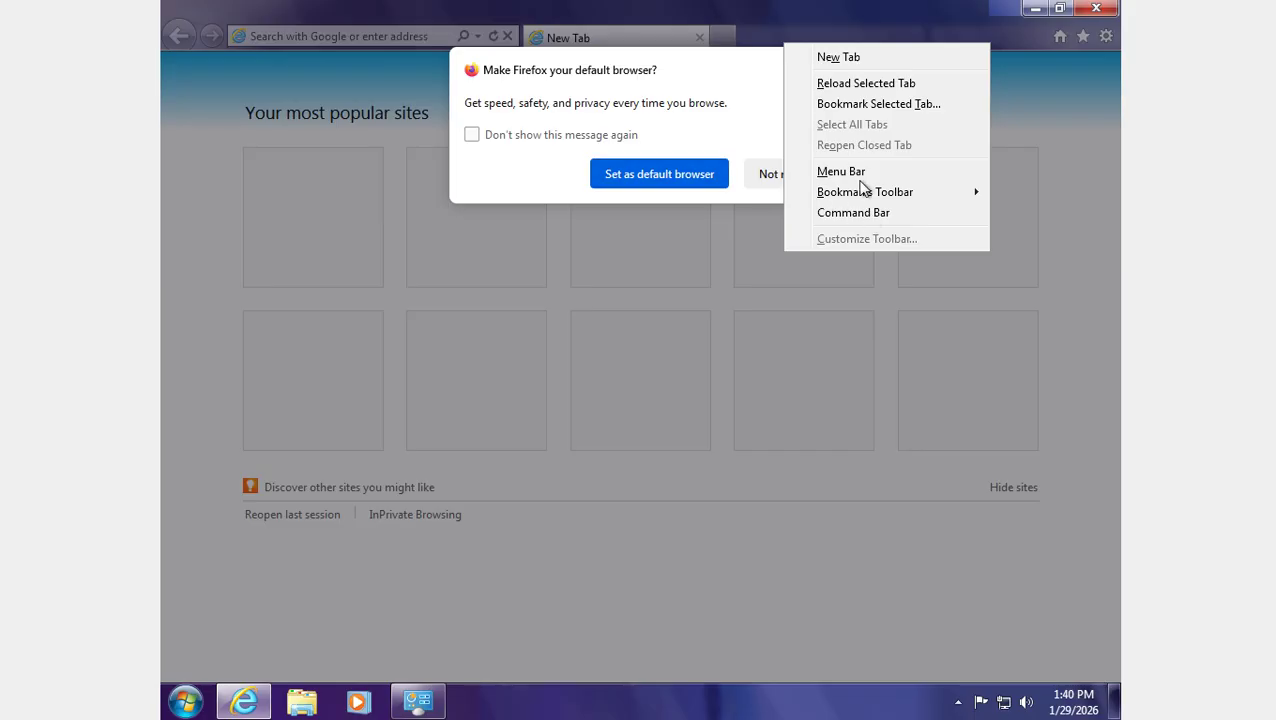
click(519, 147)
click(519, 147)
click(771, 176)
Open the web browser's Internet options to view its General settings.
right_click(853, 51)
click(1105, 37)
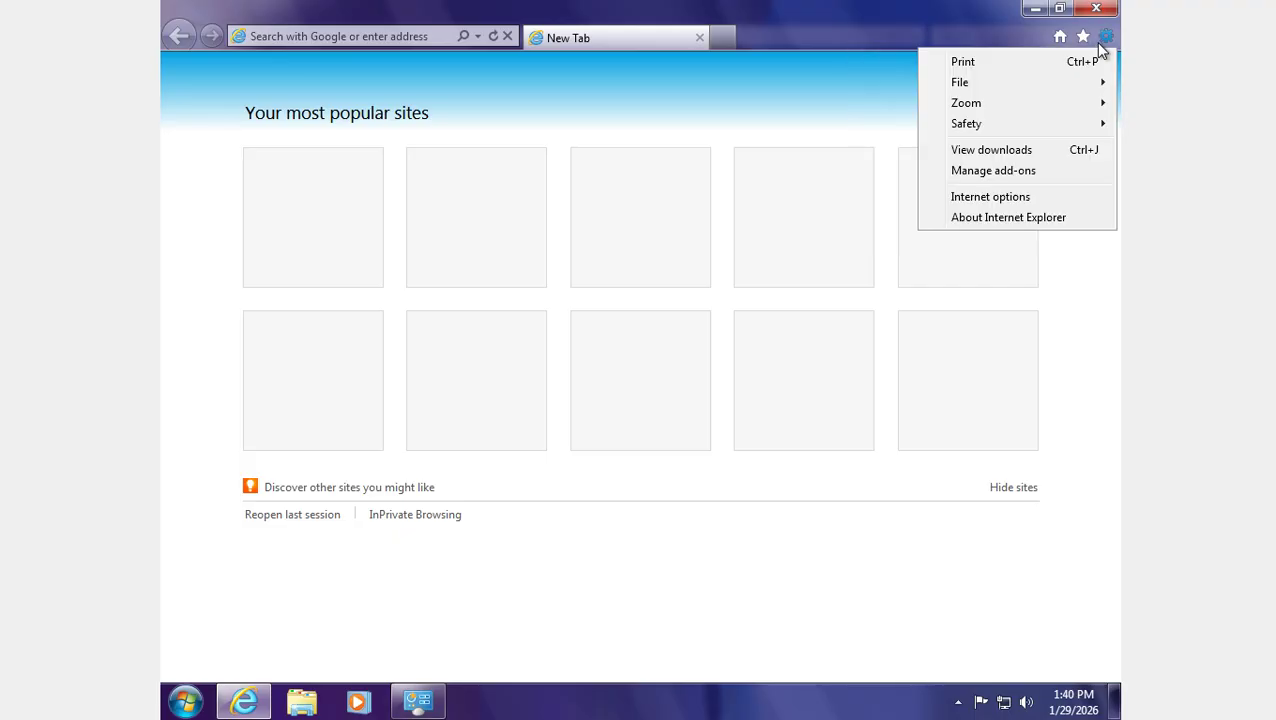
click(1027, 199)
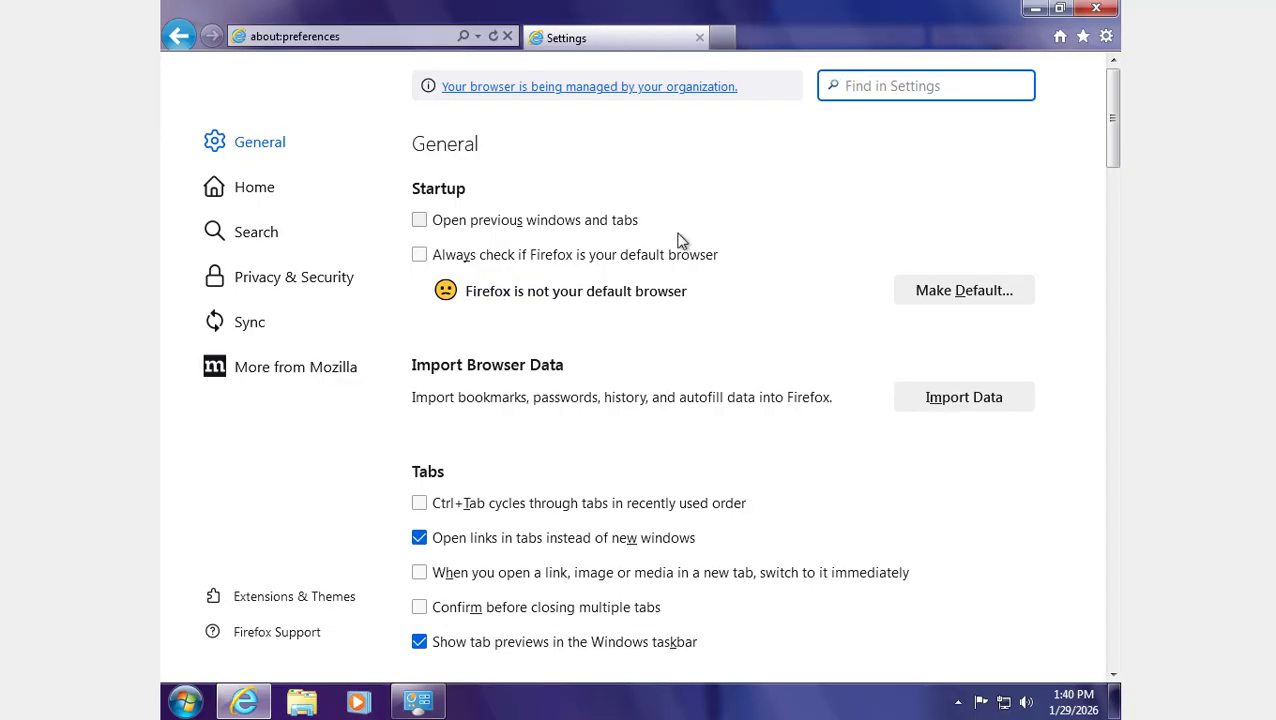
click(258, 189)
click(835, 284)
click(838, 332)
click(847, 313)
text(w)
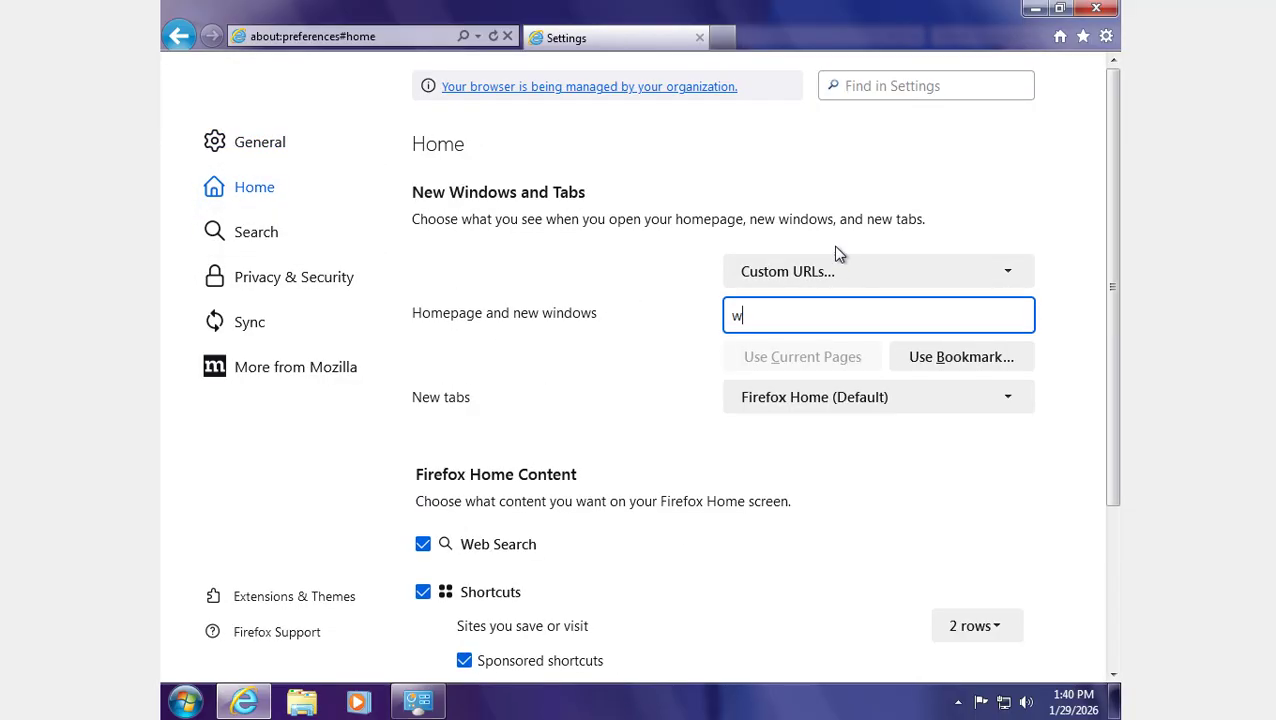
text(ww.google.com)
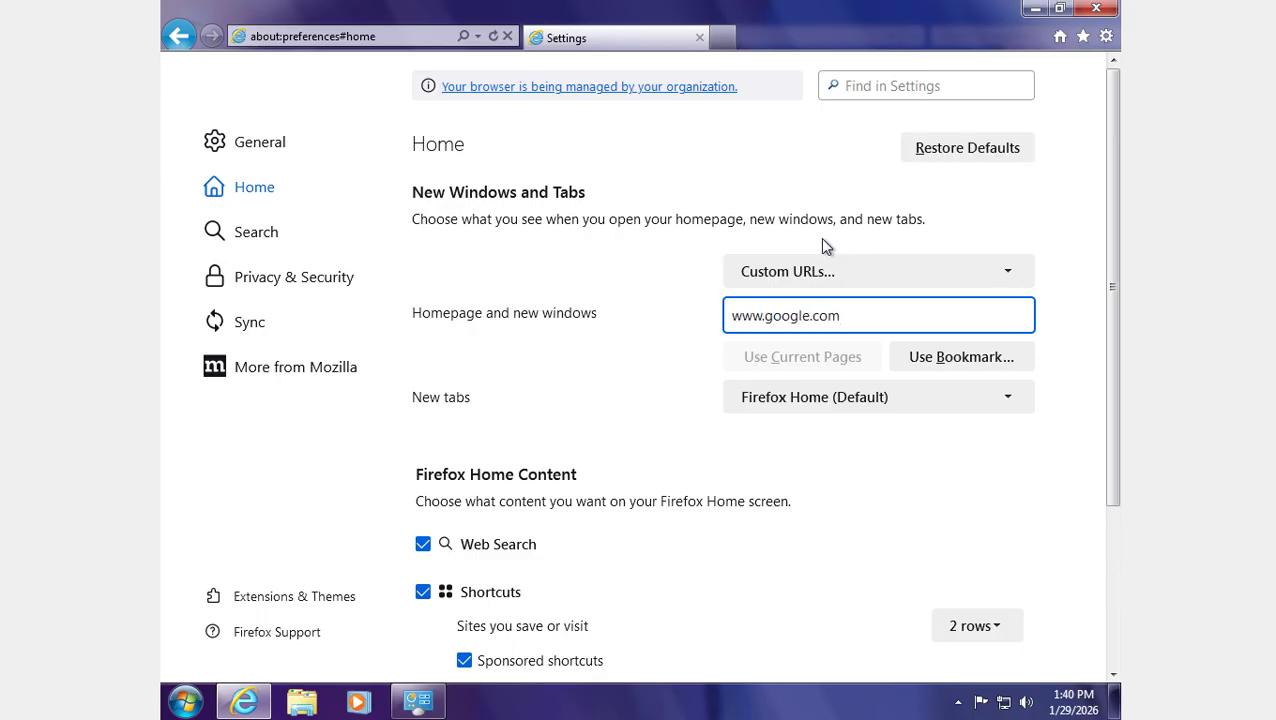
Restart the web browser to check its homepage, dismiss the default-browser prompt and close the browser.
click(1096, 8)
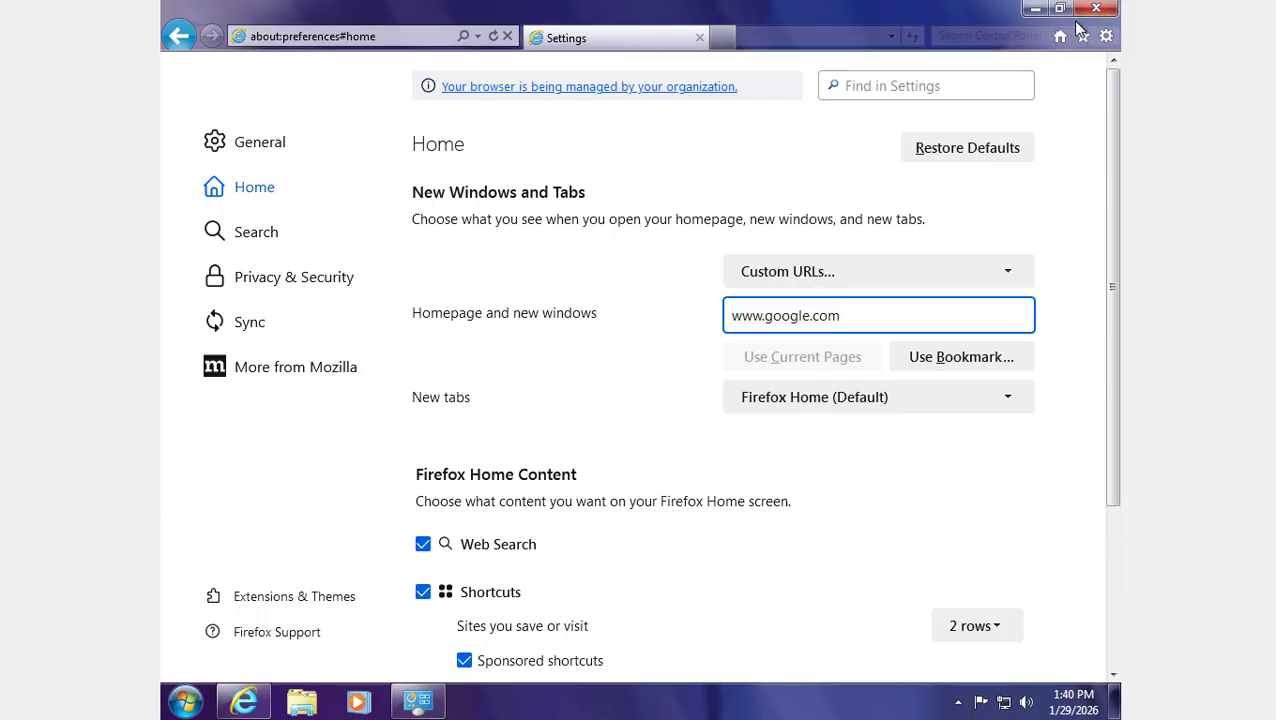
click(245, 702)
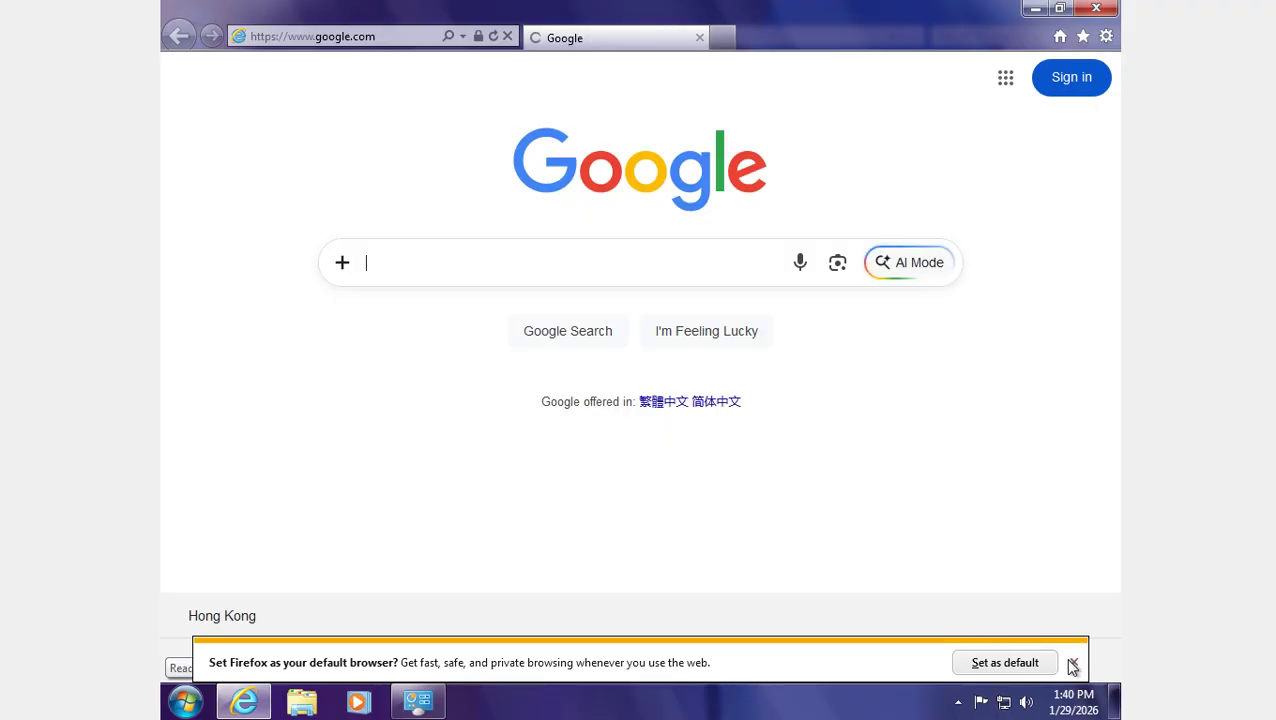
click(1072, 665)
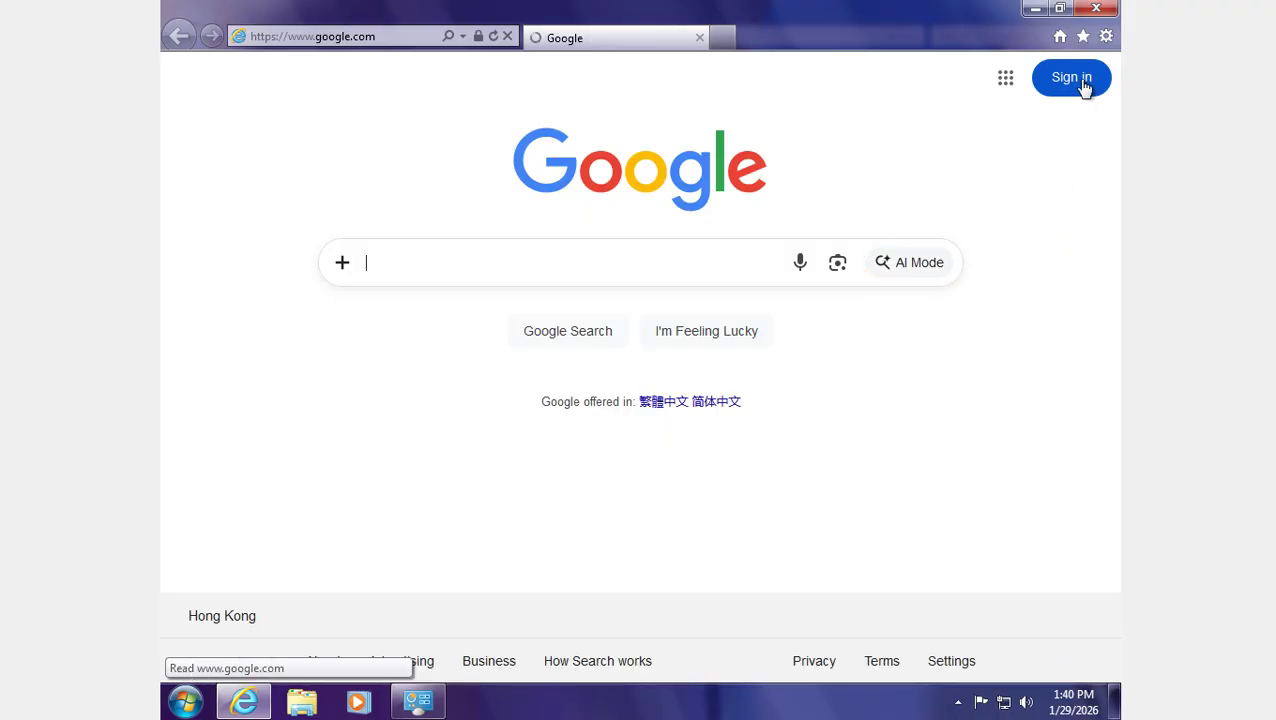
click(1099, 10)
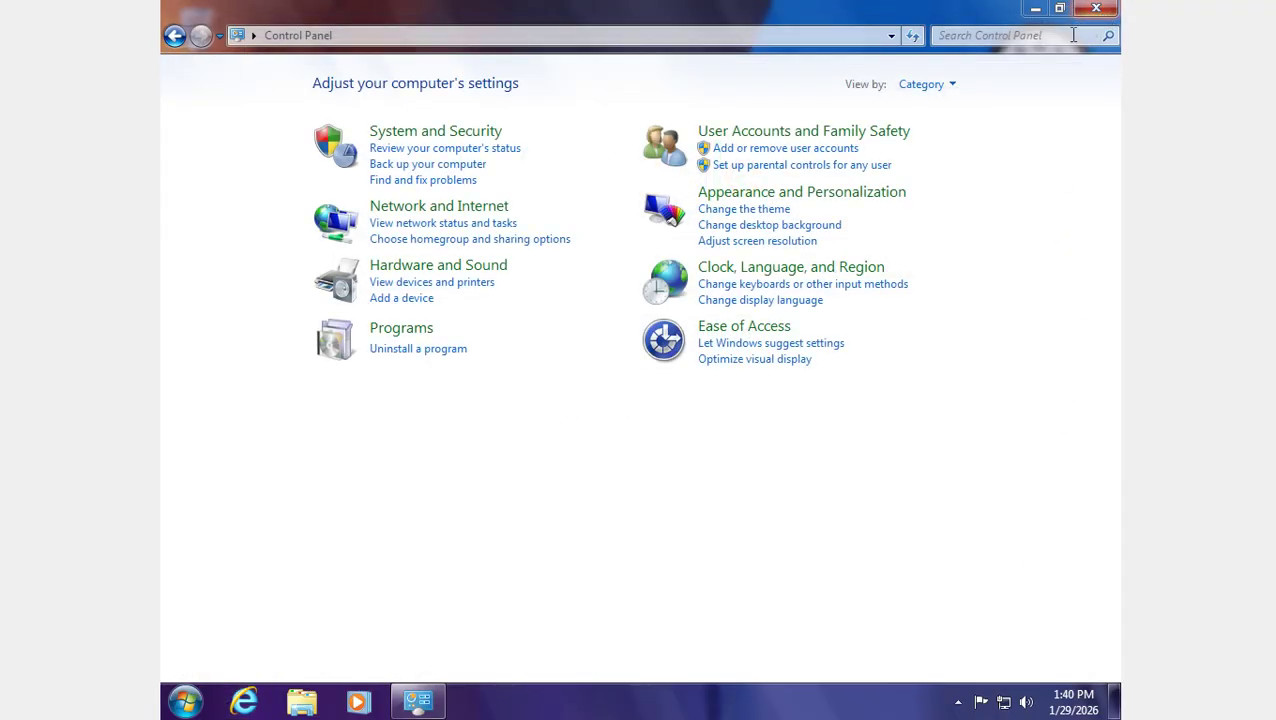
View the Balanced power plan's settings under Hardware and Sound, cancel without changes and return to the Control Panel home.
click(461, 266)
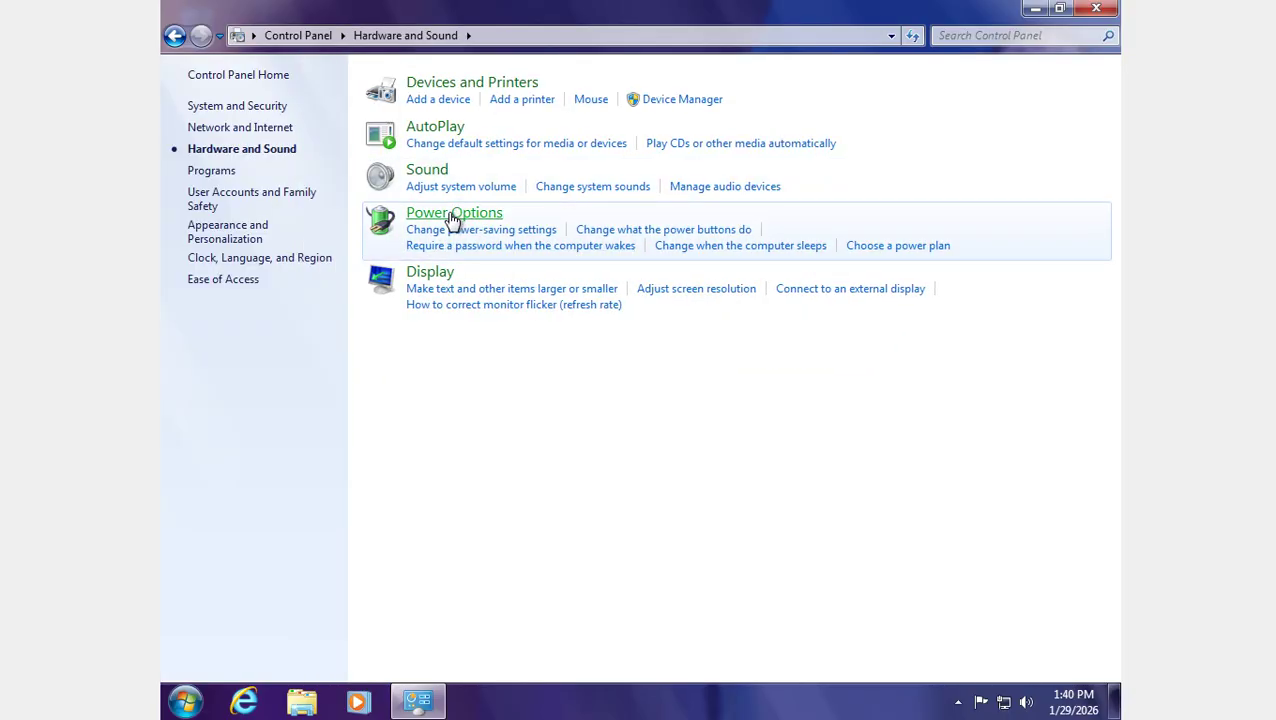
click(452, 214)
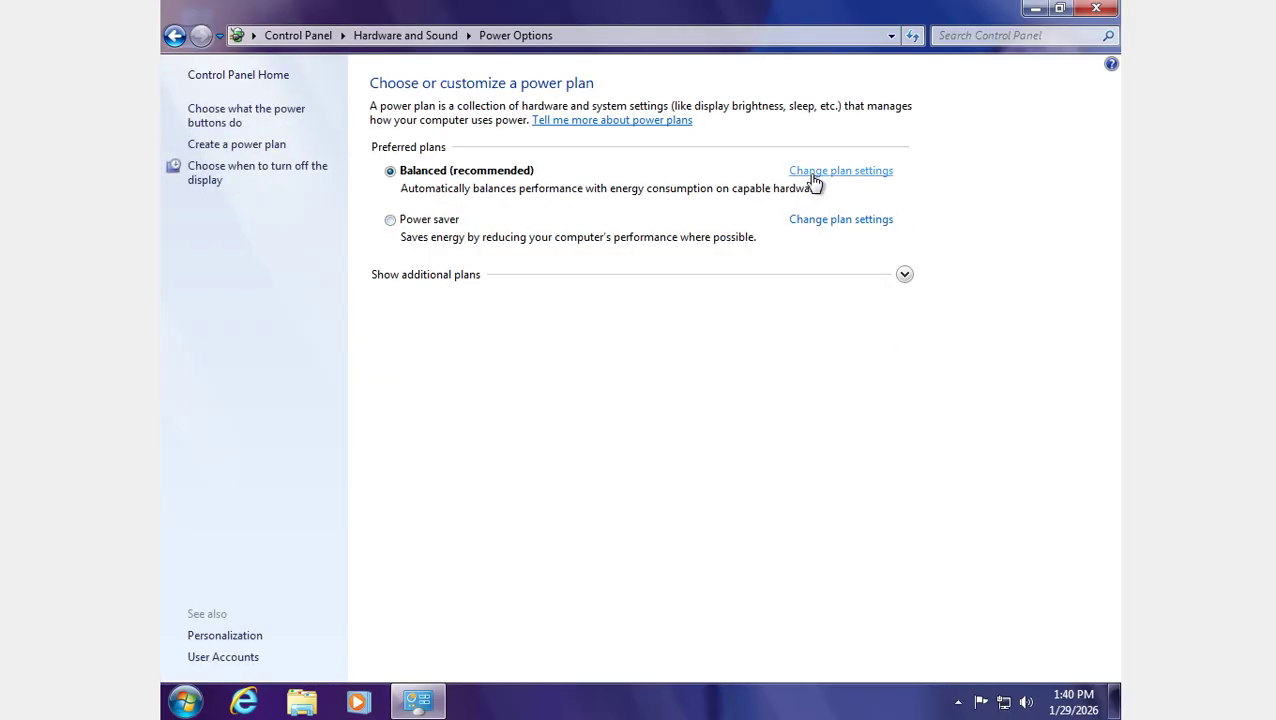
click(815, 177)
click(885, 275)
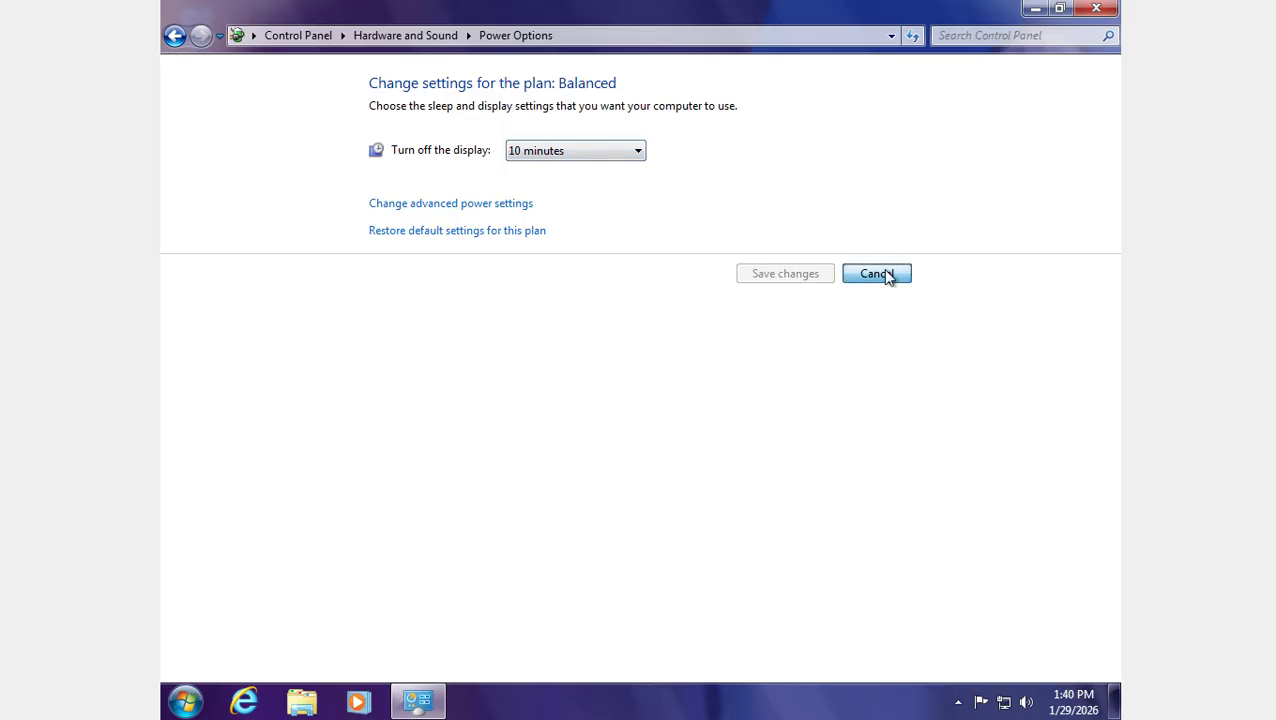
click(317, 39)
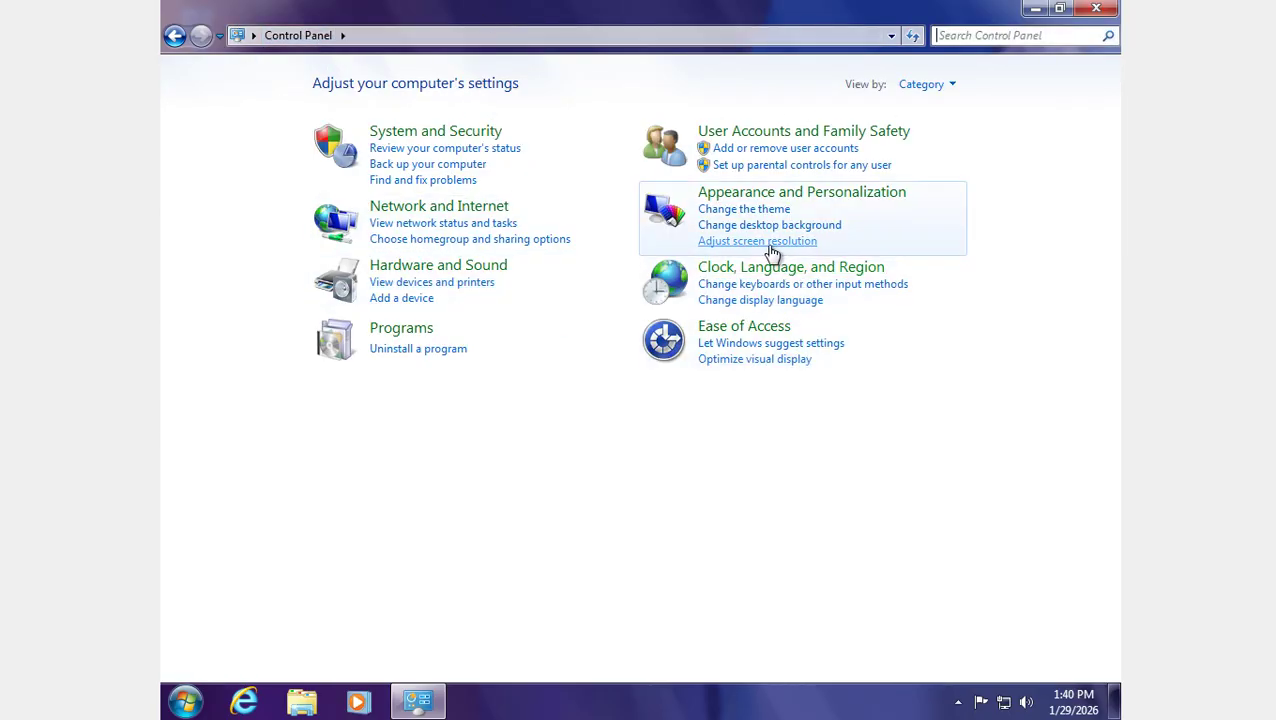
Change the user account's picture to the pink flower and close the Control Panel.
click(770, 132)
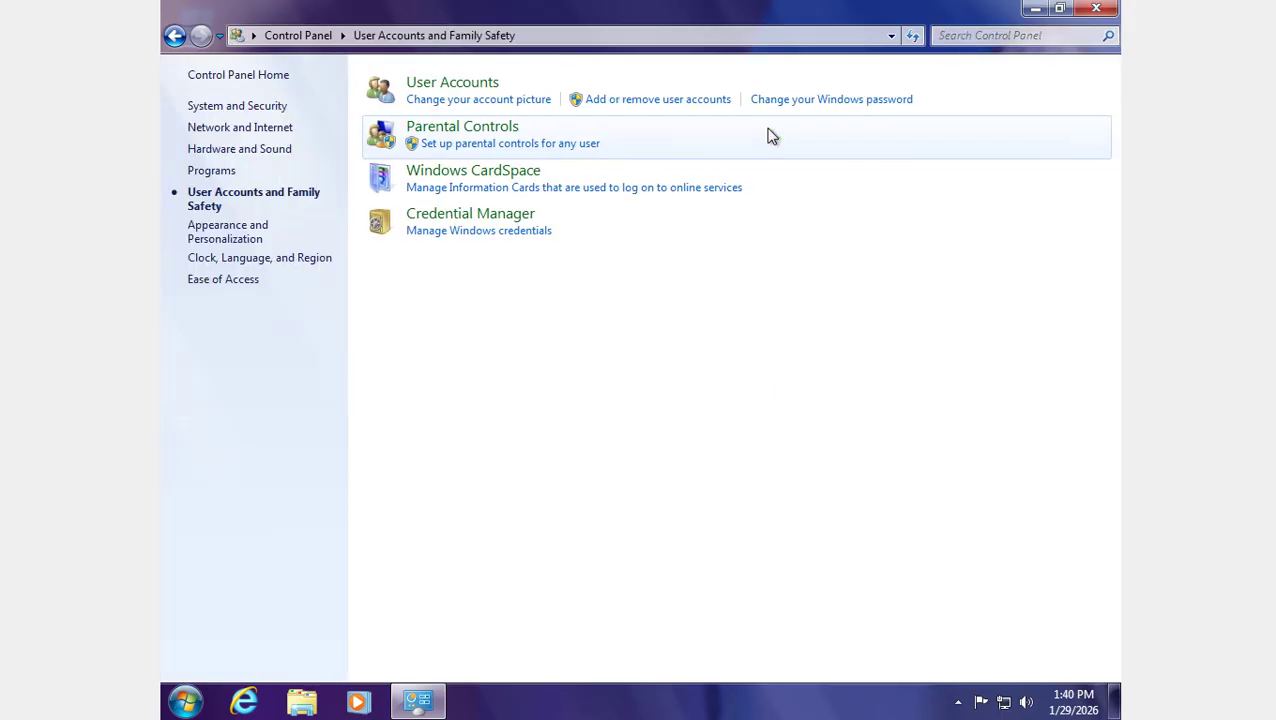
click(452, 85)
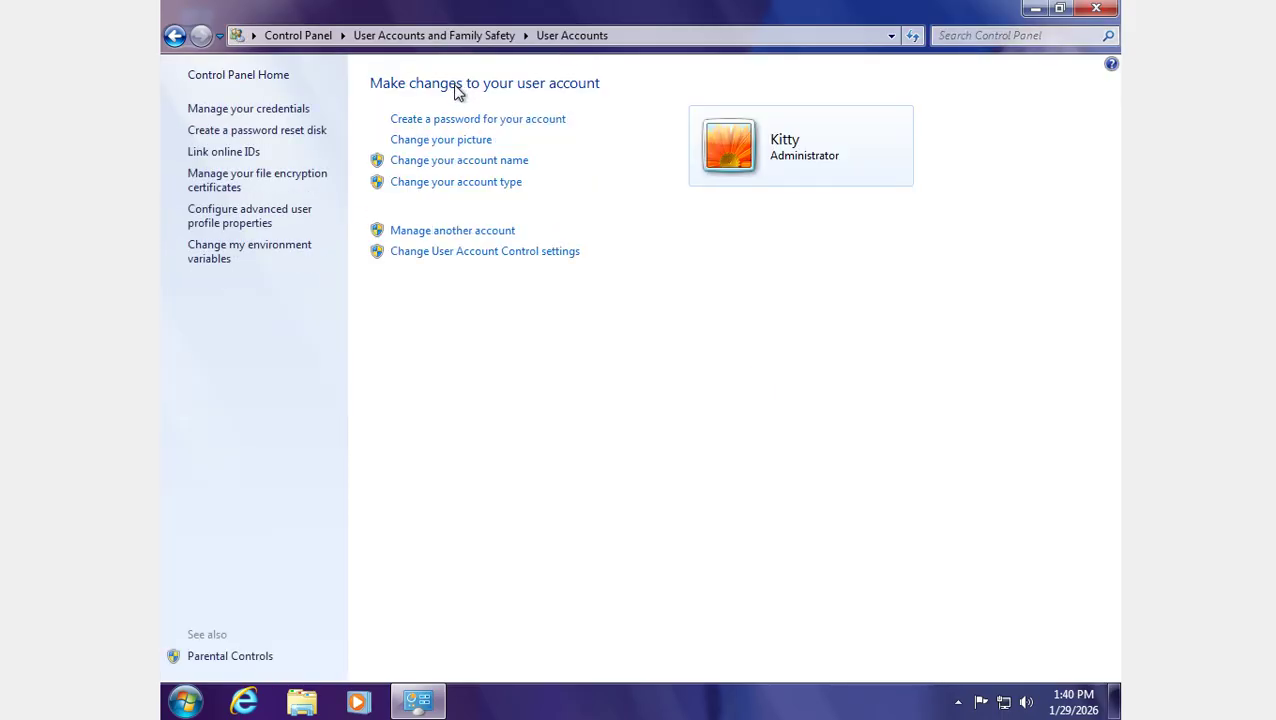
click(486, 145)
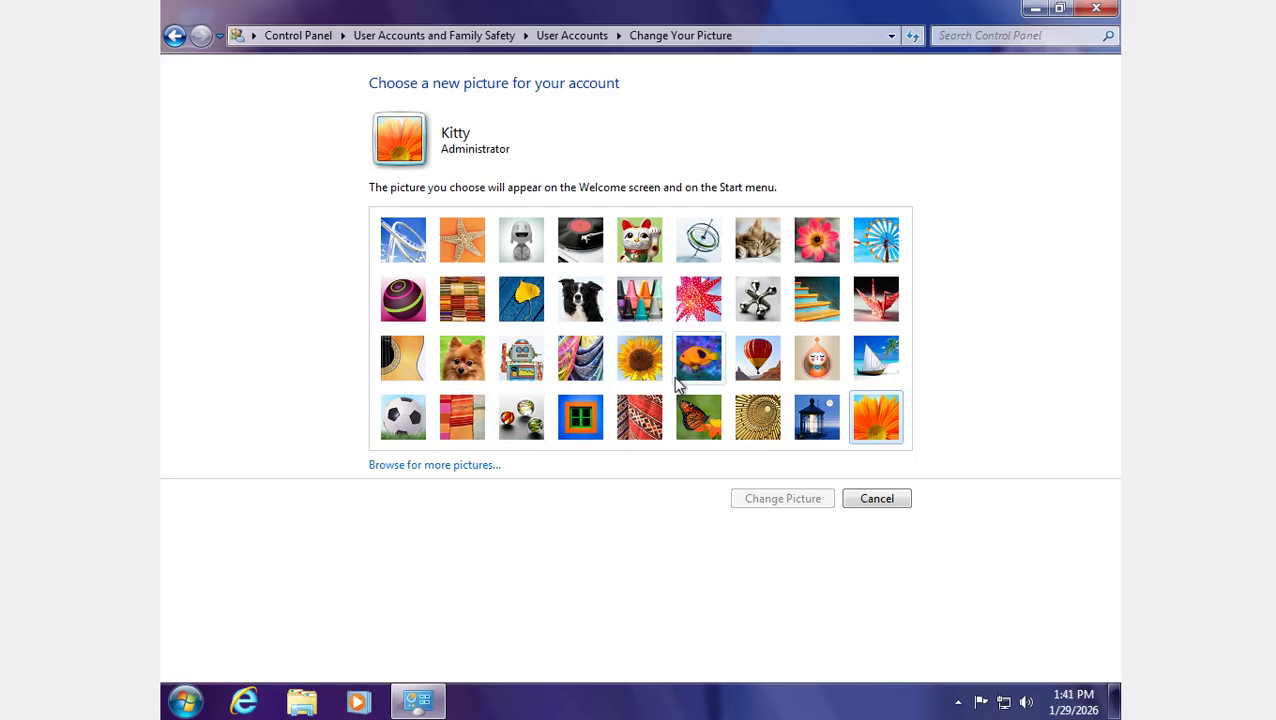
click(818, 258)
click(806, 499)
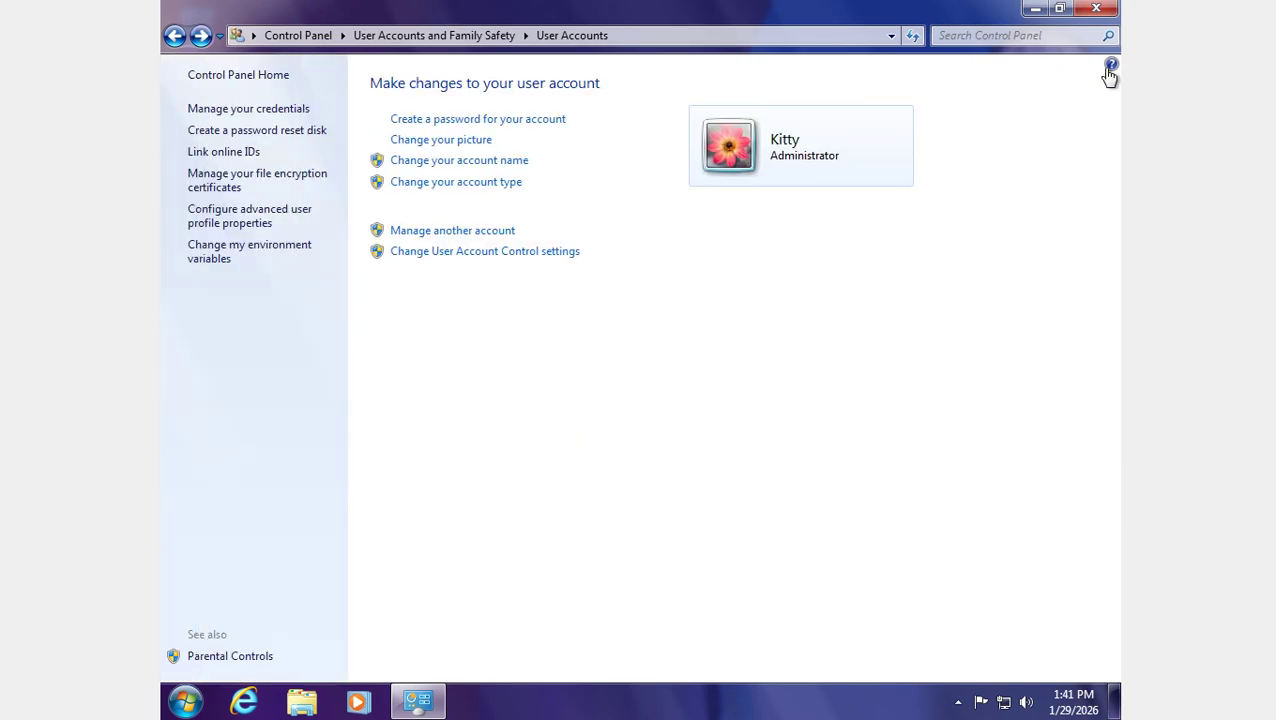
click(1096, 8)
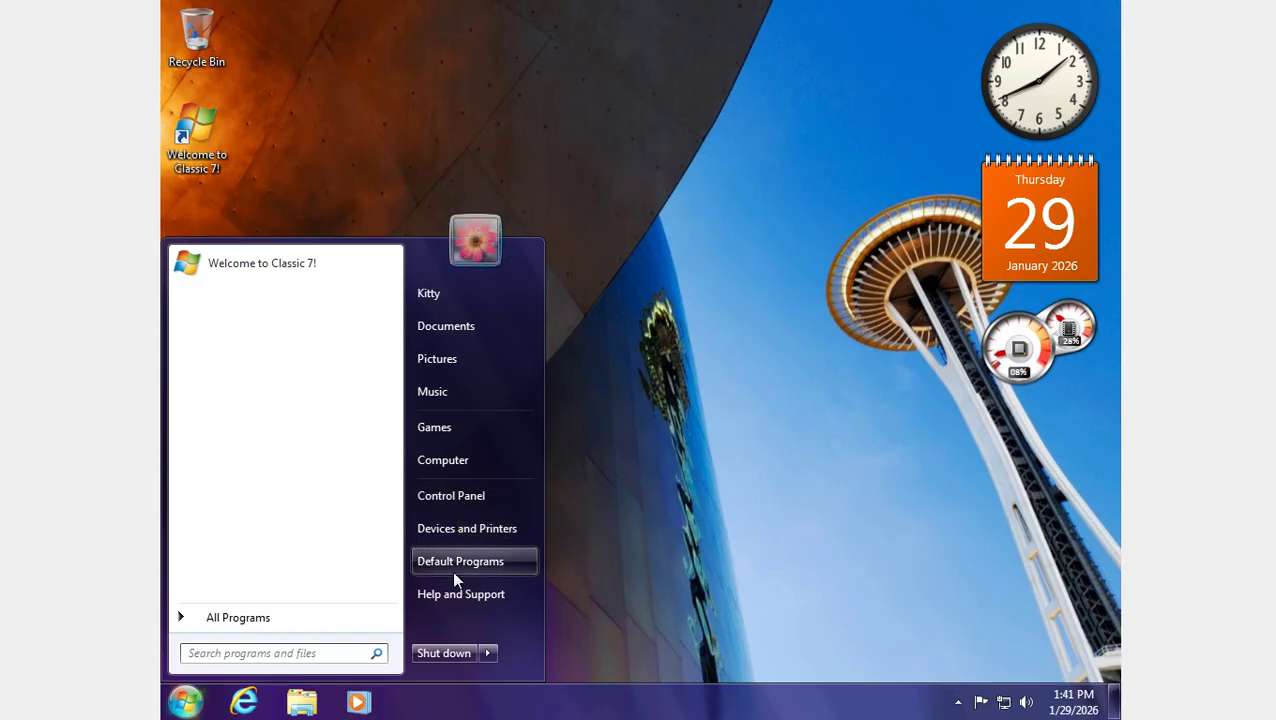
Browse the Accessories programs and run winver to view the Windows version information.
click(328, 617)
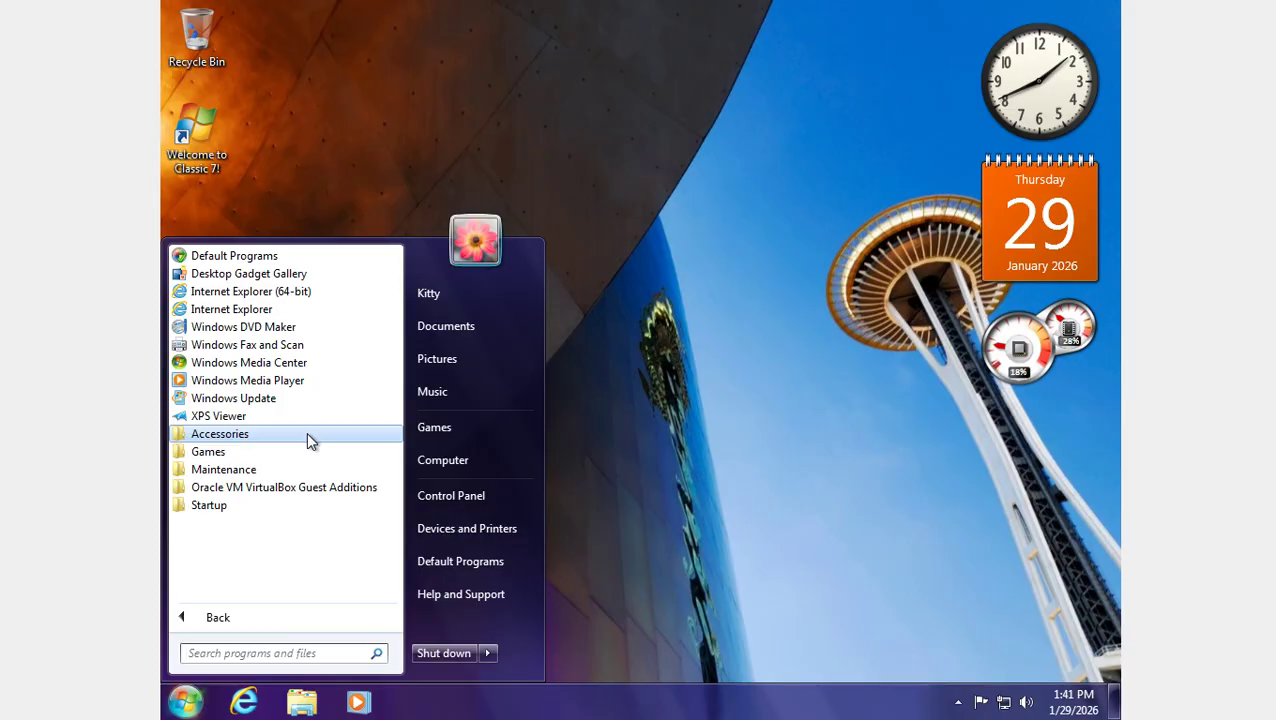
click(306, 433)
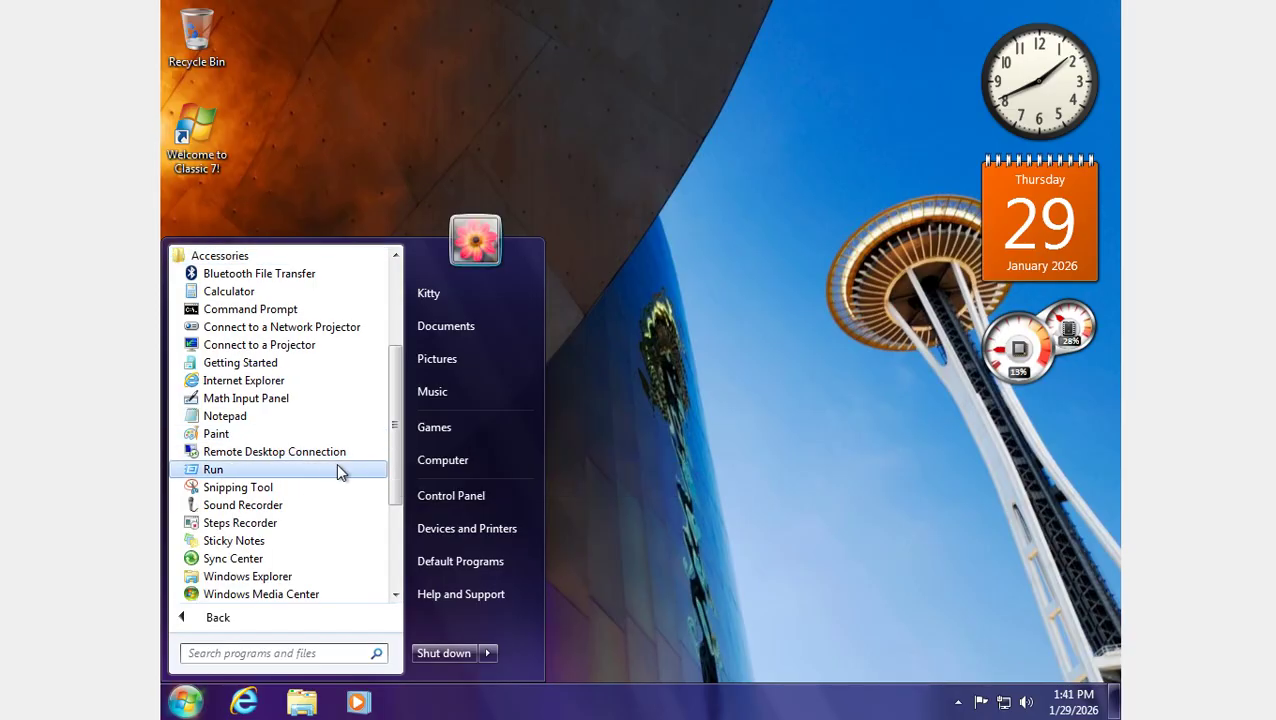
key(w)
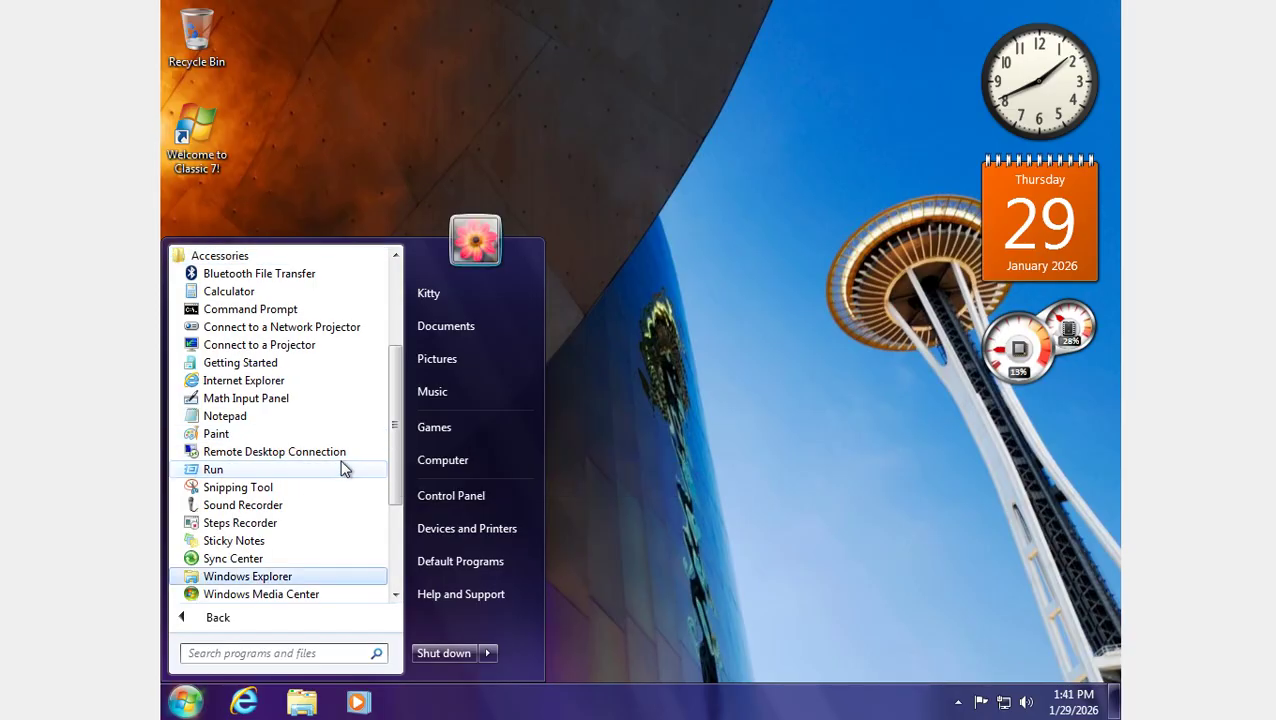
click(320, 652)
text(winver)
key(Return)
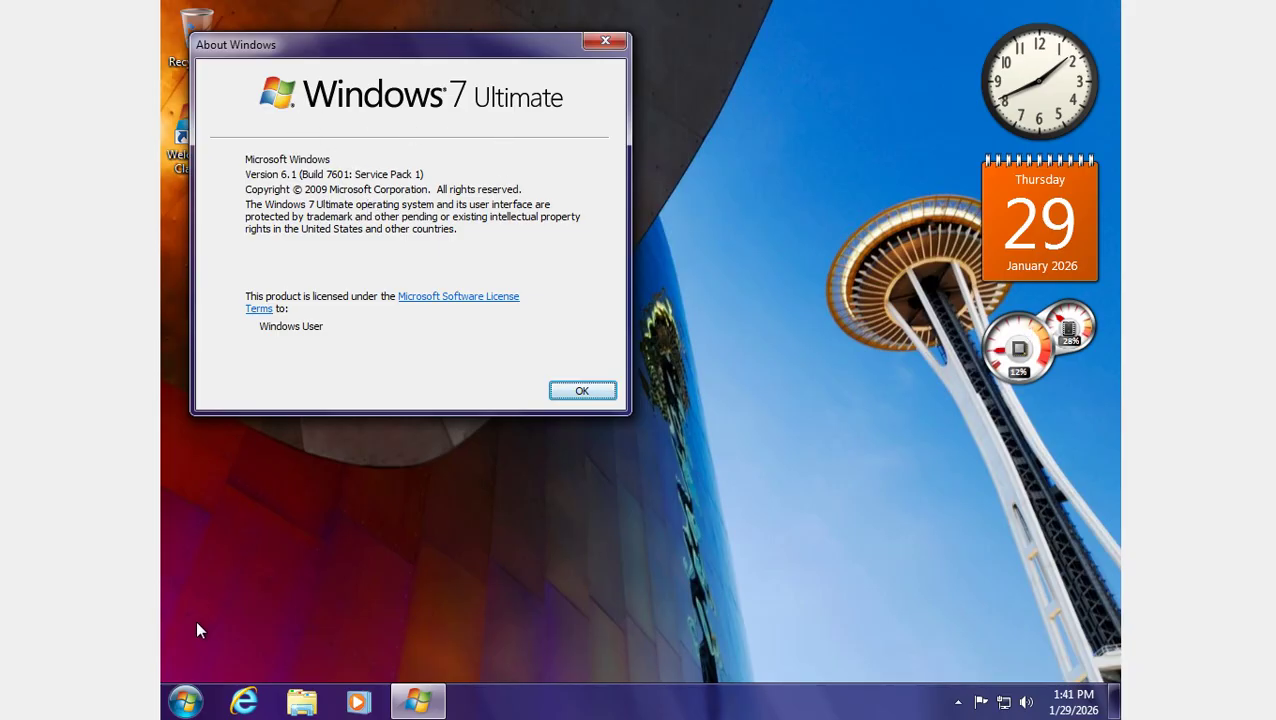
Open the computer's System properties, compare them with the About Windows dialog and close that dialog.
click(185, 700)
right_click(458, 456)
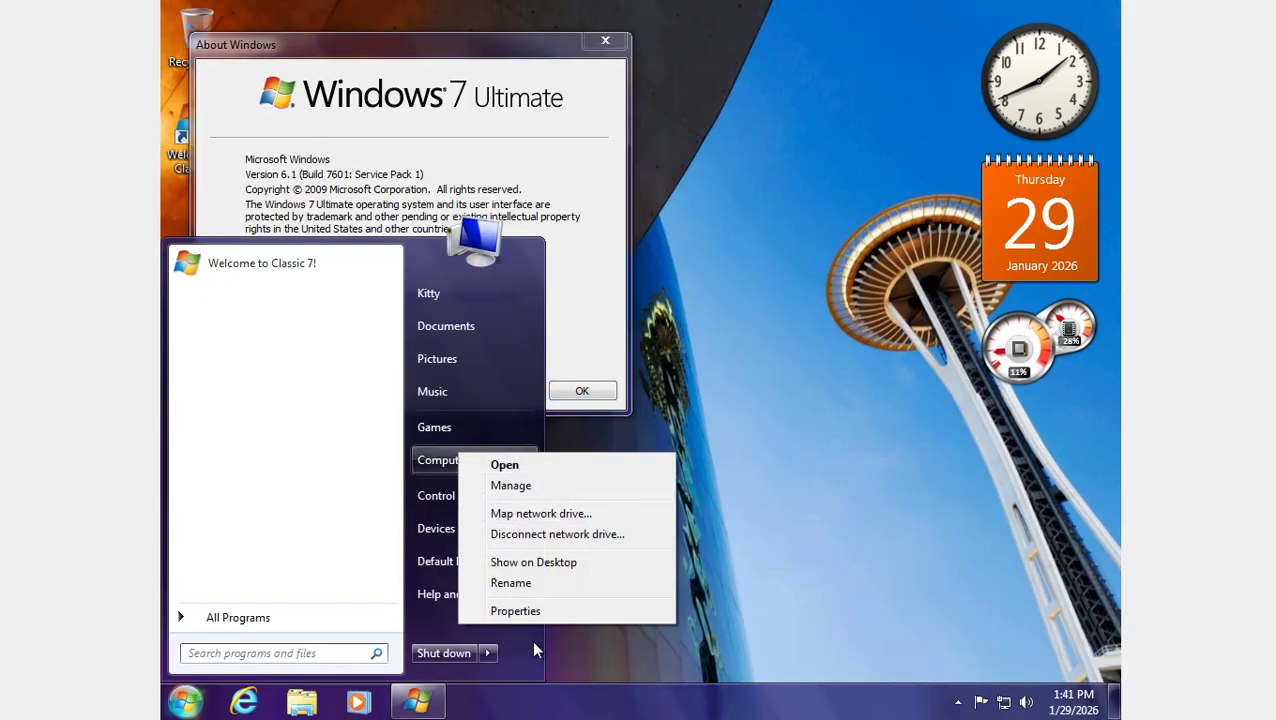
click(544, 613)
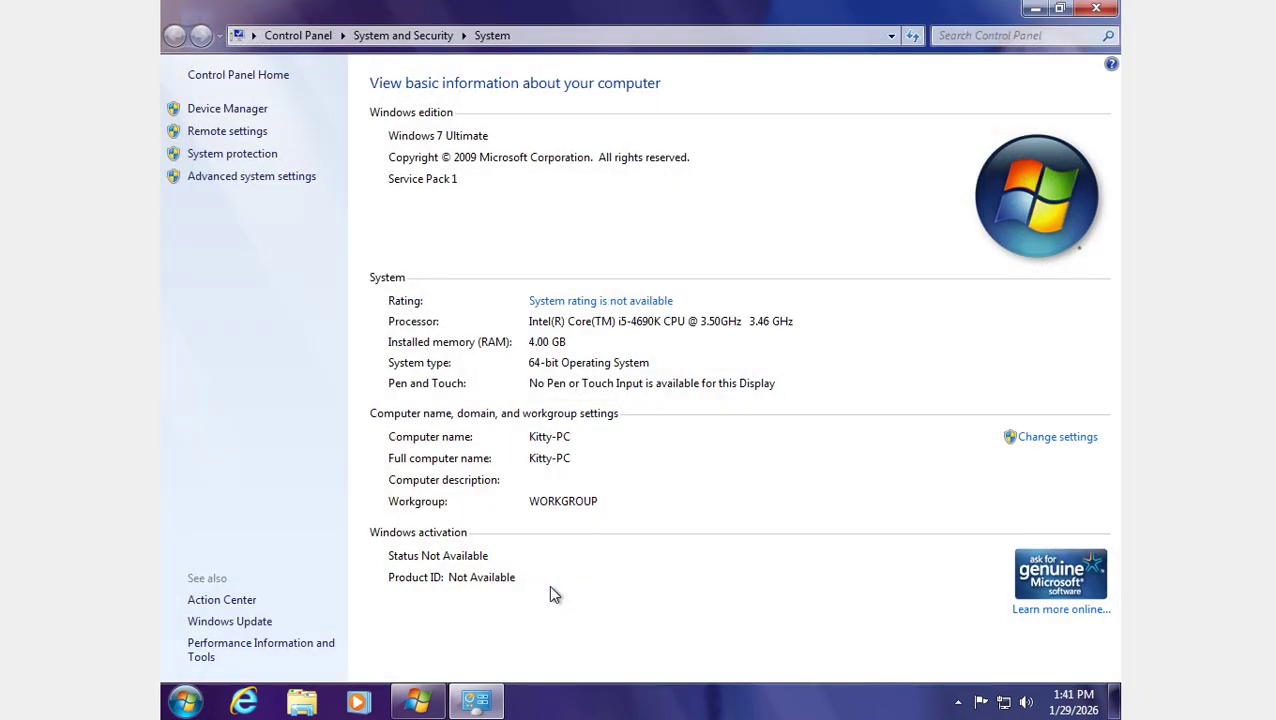
click(418, 700)
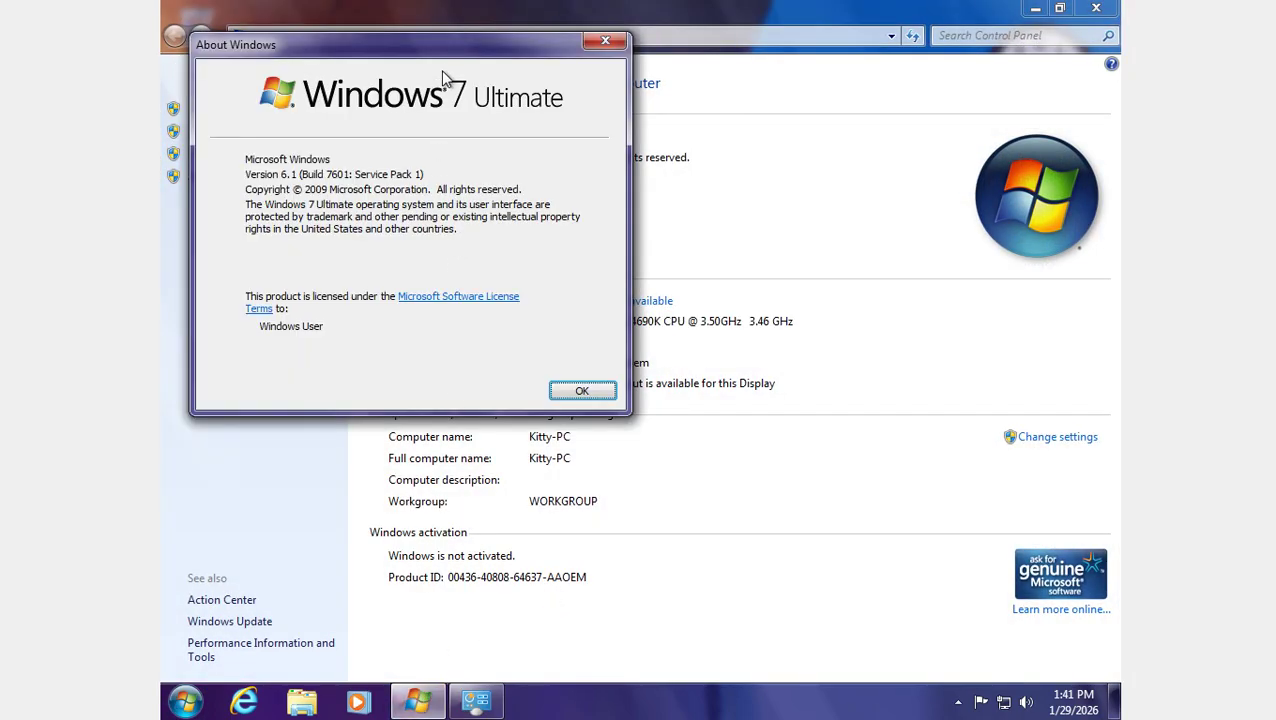
drag(451, 61, 921, 101)
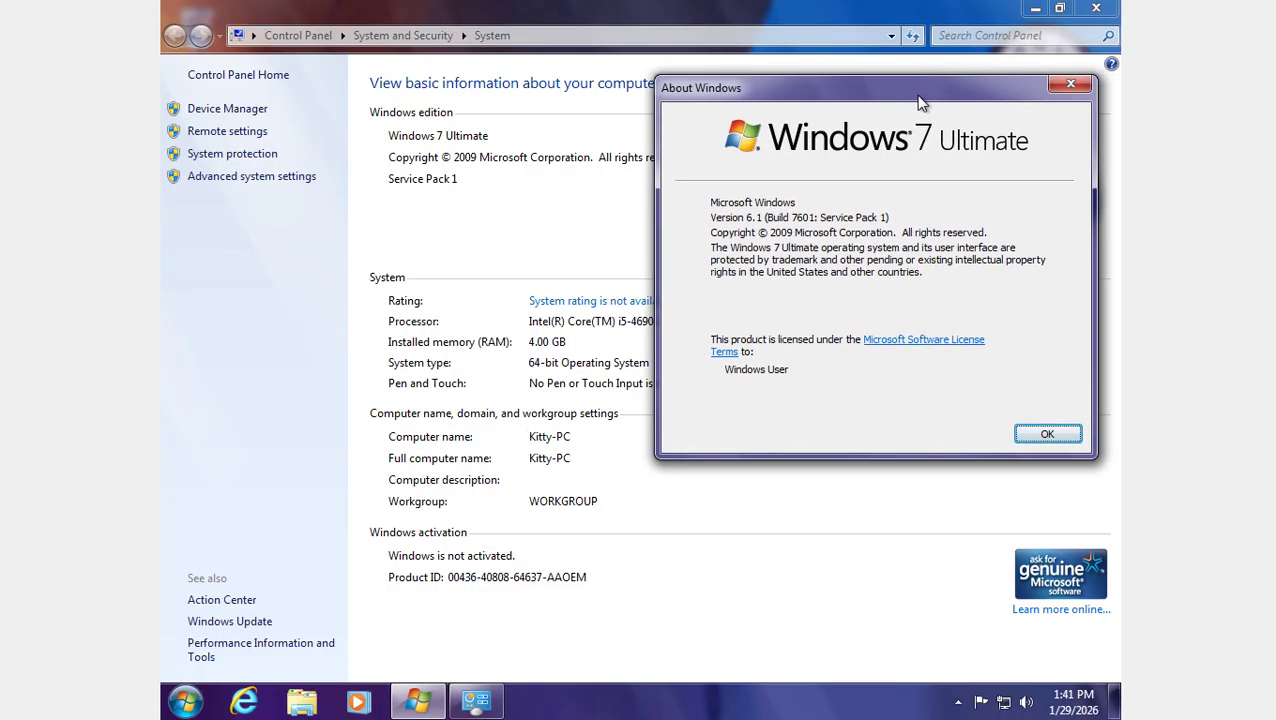
drag(921, 101, 469, 148)
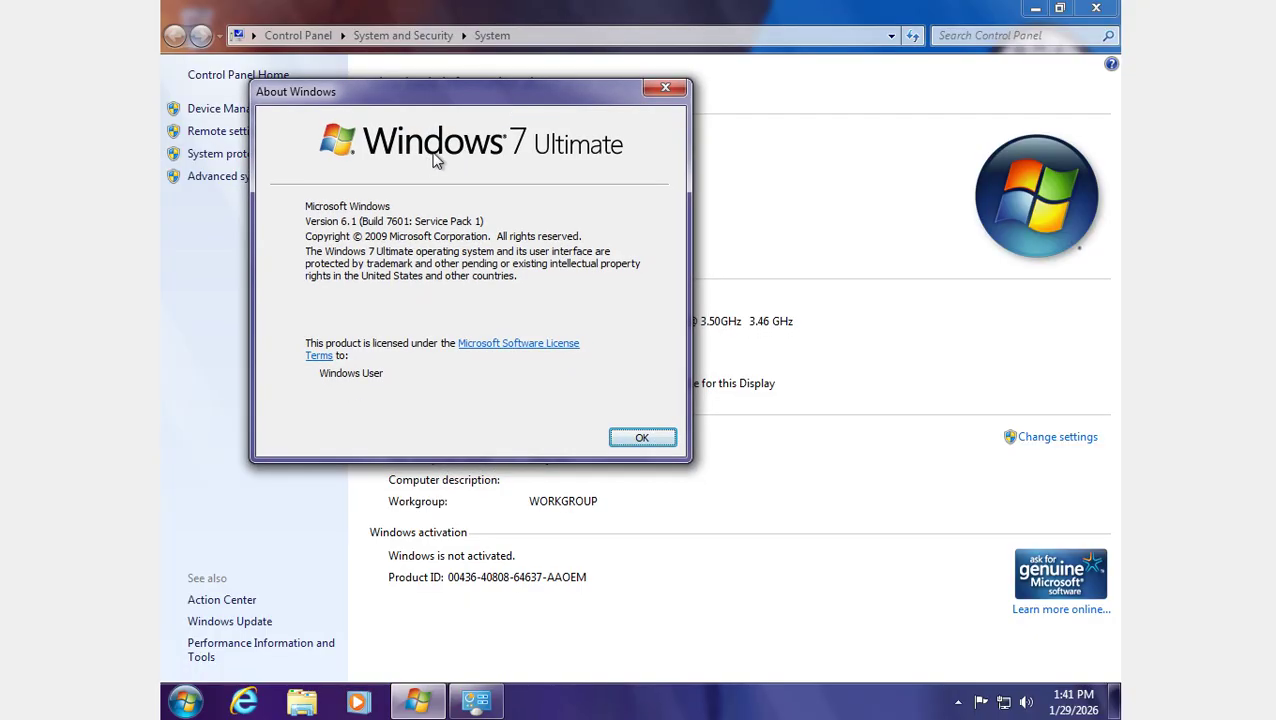
click(642, 438)
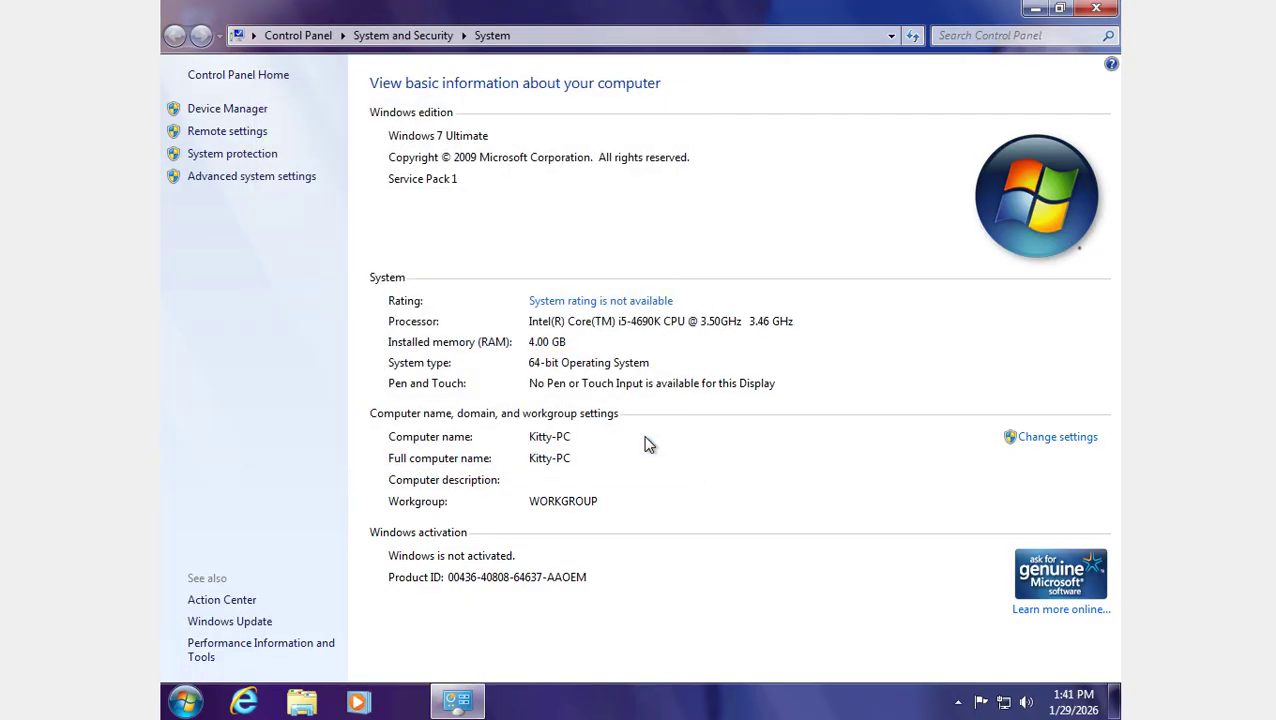
Open the system rating page and start rating the computer for the Windows Experience Index.
click(607, 302)
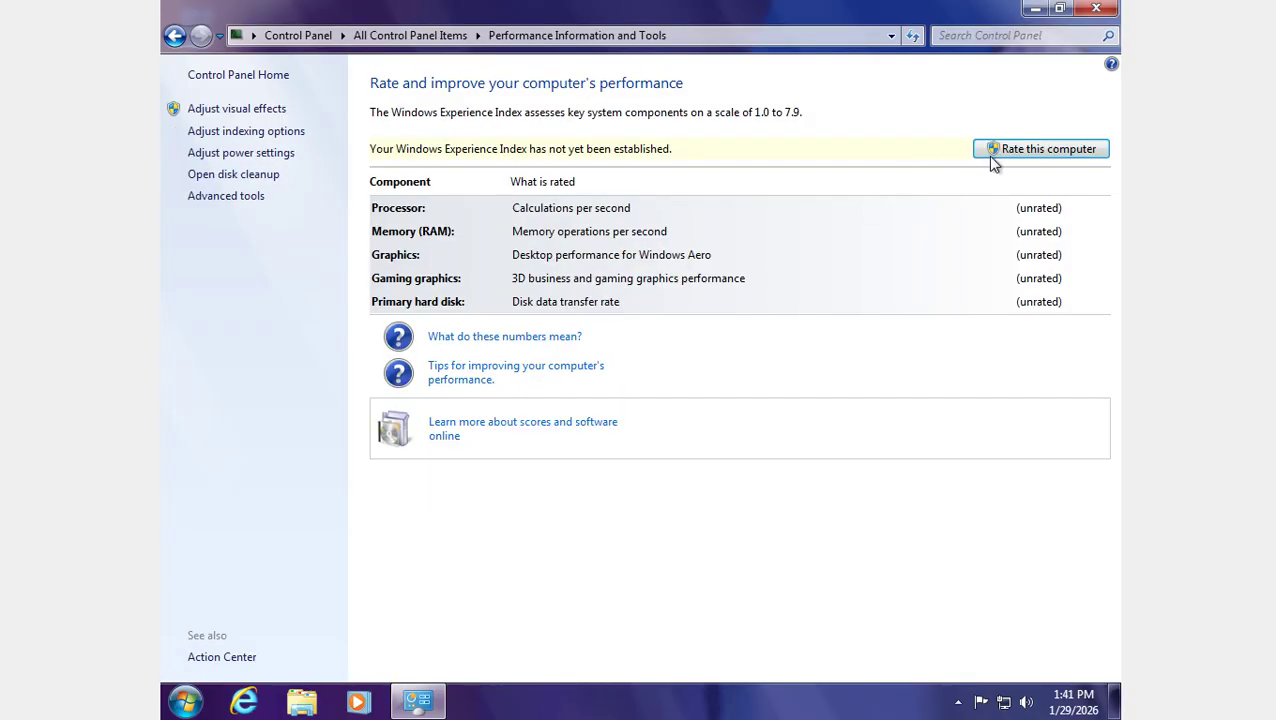
click(1003, 150)
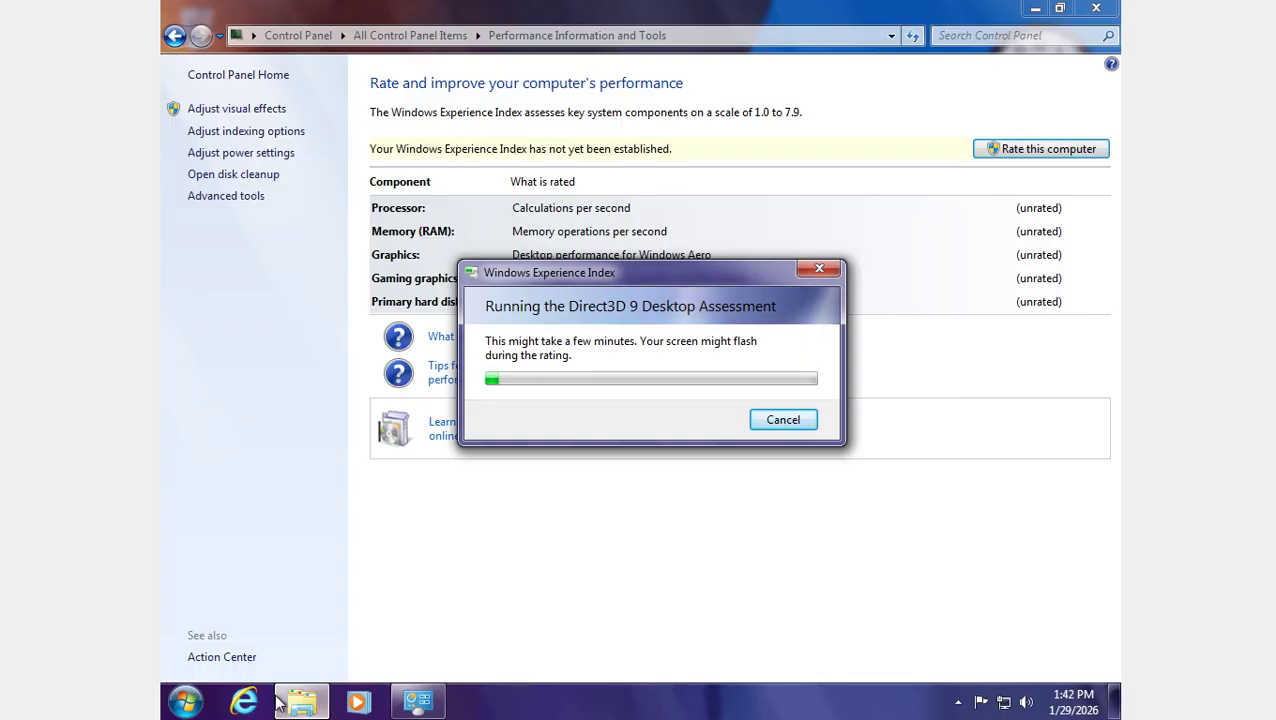
Launch Internet Explorer from the Accessories programs and view its available tool commands.
click(174, 705)
click(292, 623)
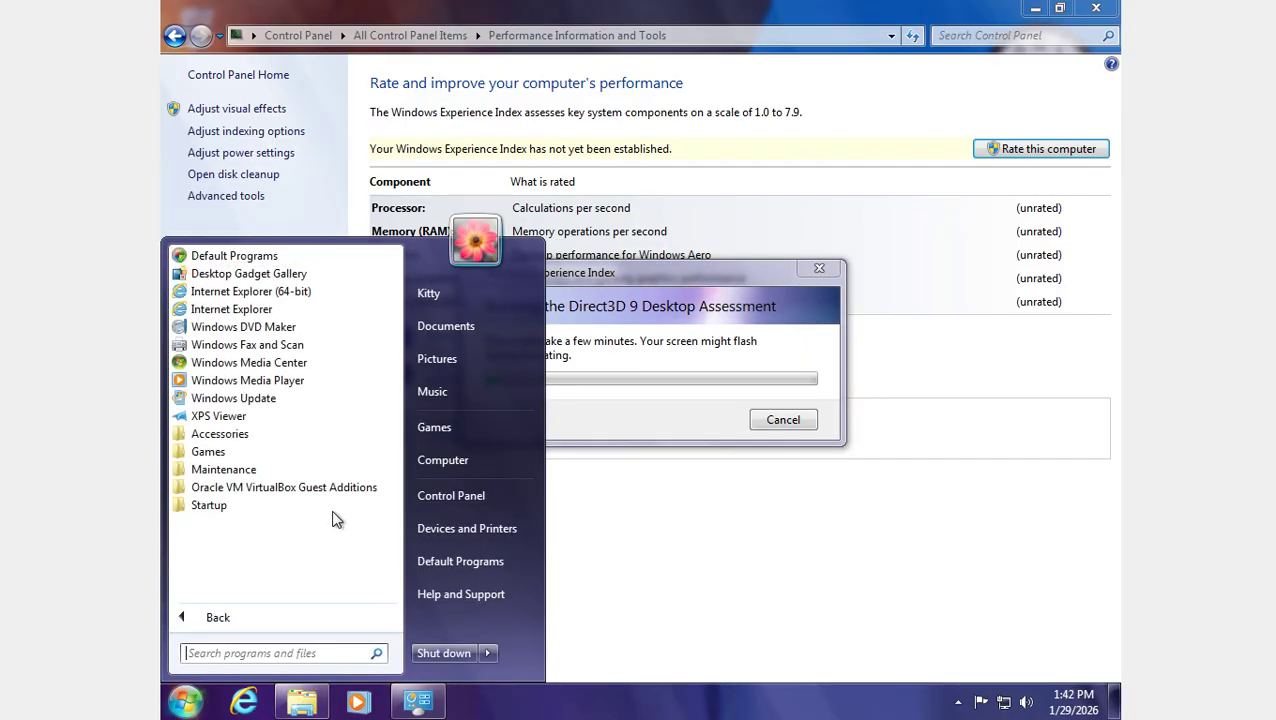
click(335, 438)
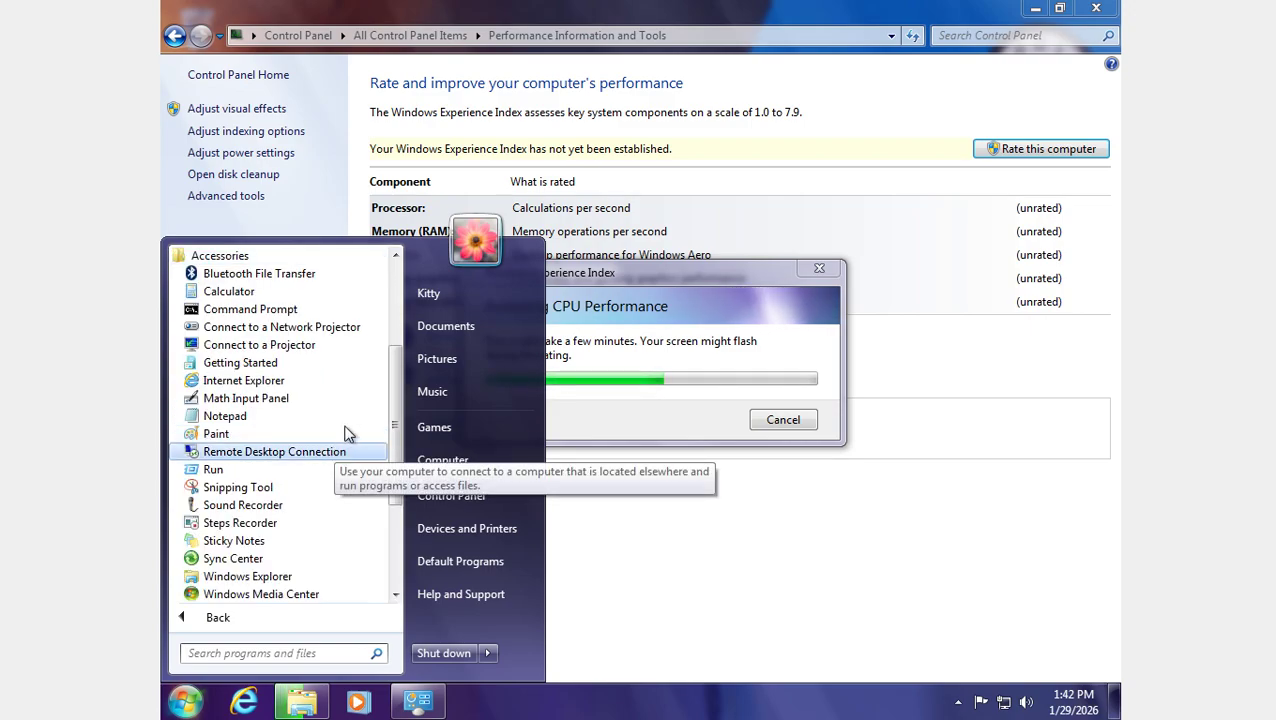
click(317, 385)
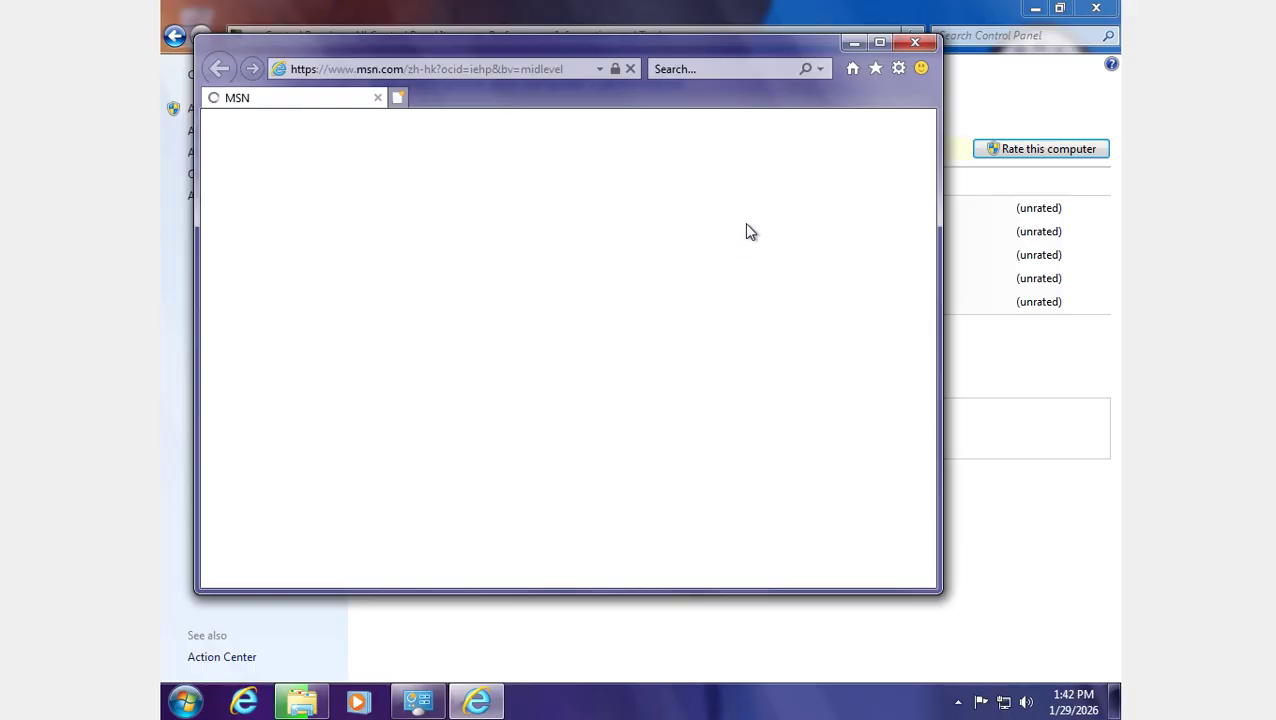
click(891, 76)
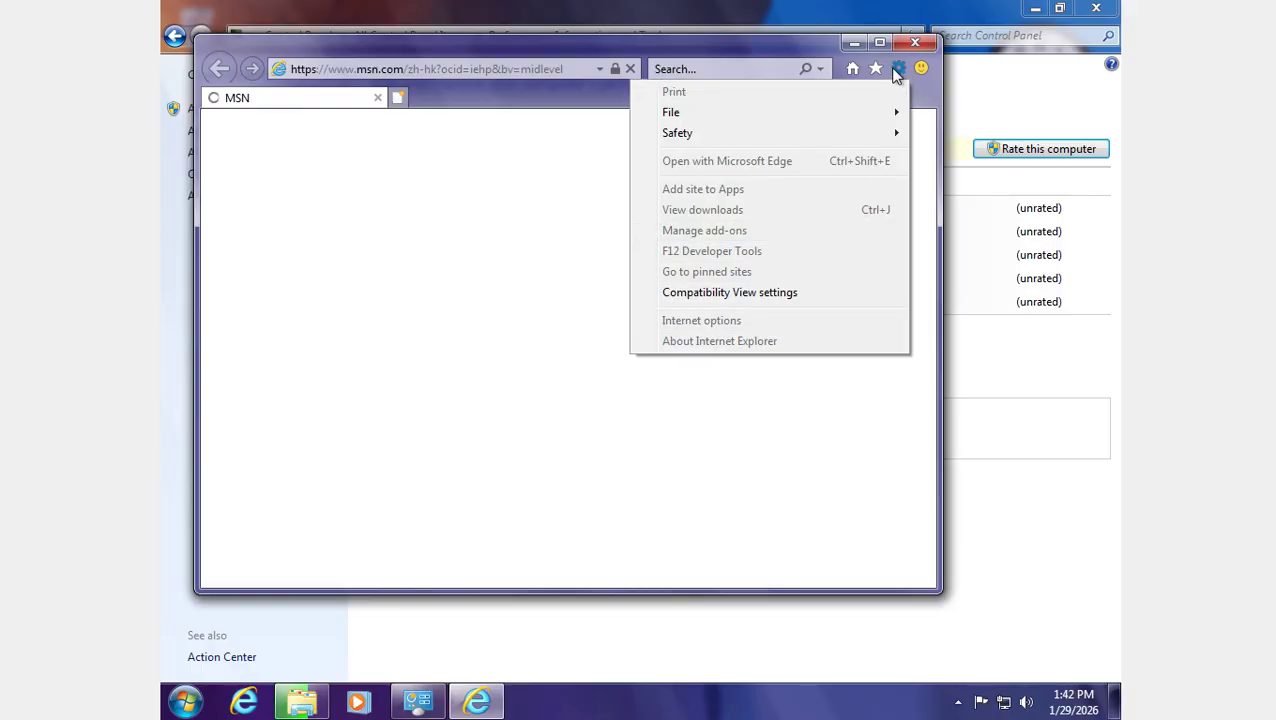
click(895, 73)
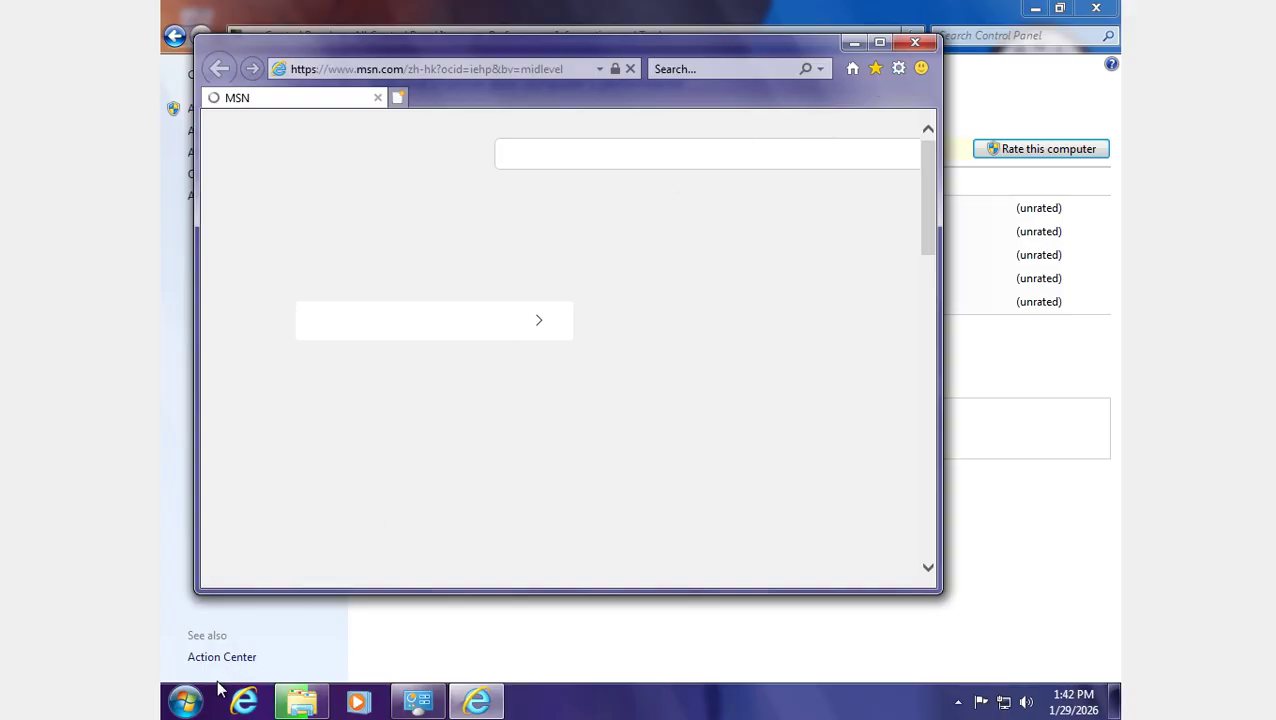
click(199, 708)
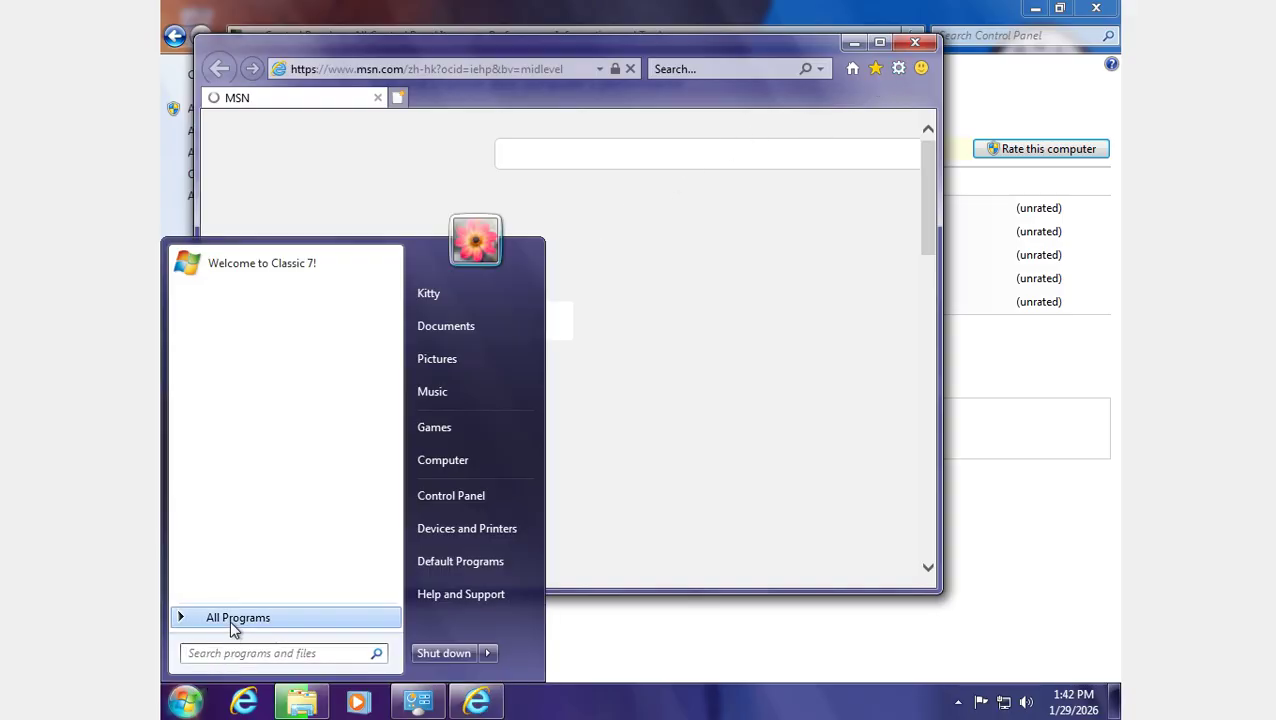
click(229, 620)
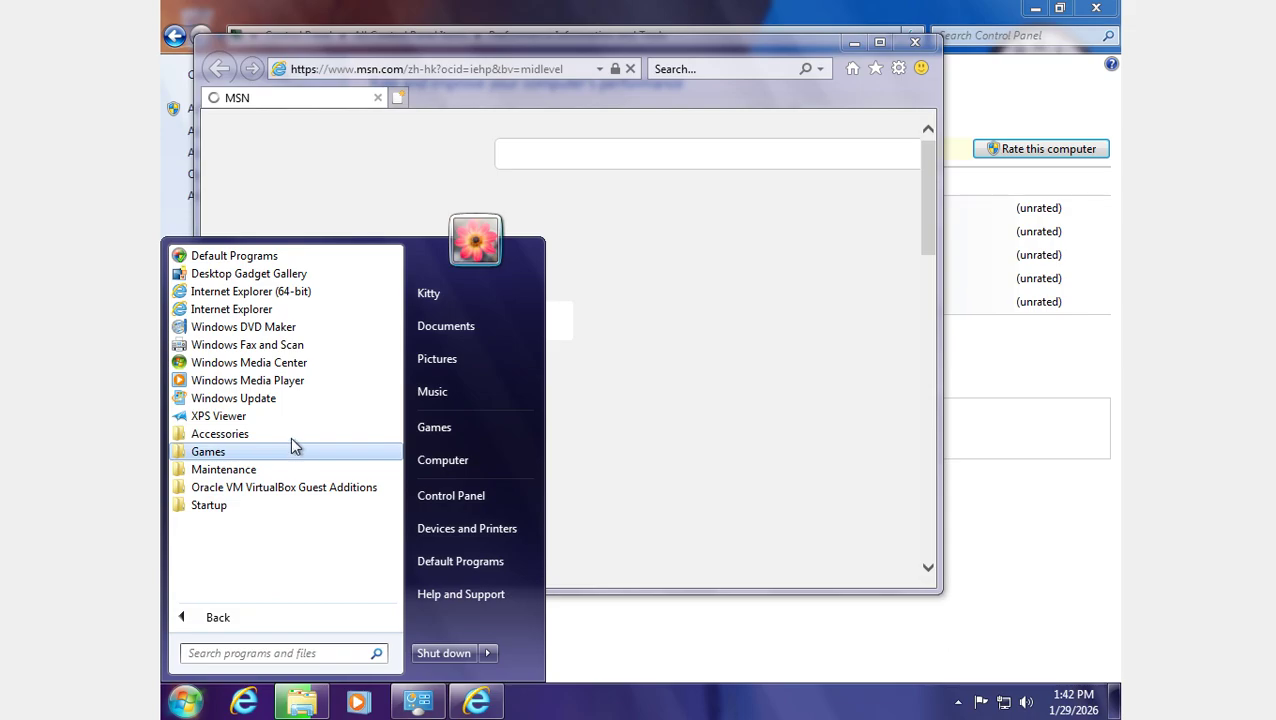
click(292, 438)
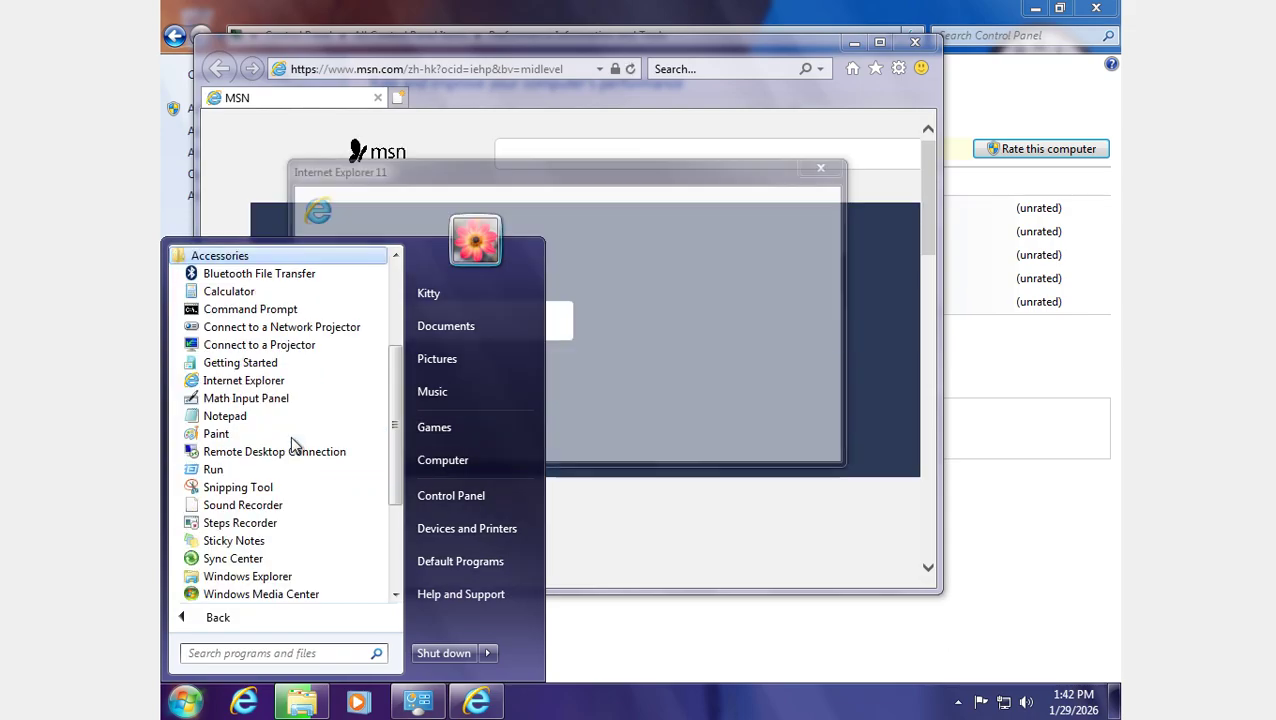
Set up Internet Explorer 11 without the recommended settings and request its About information.
click(535, 203)
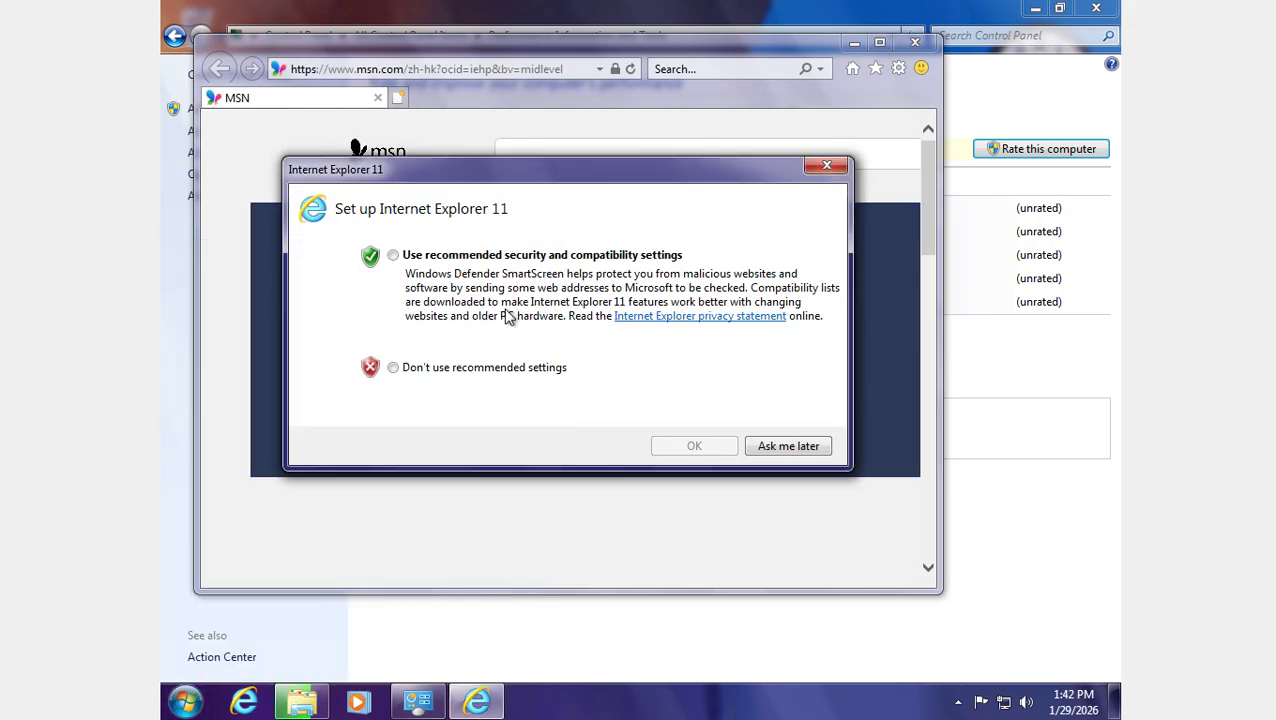
click(472, 368)
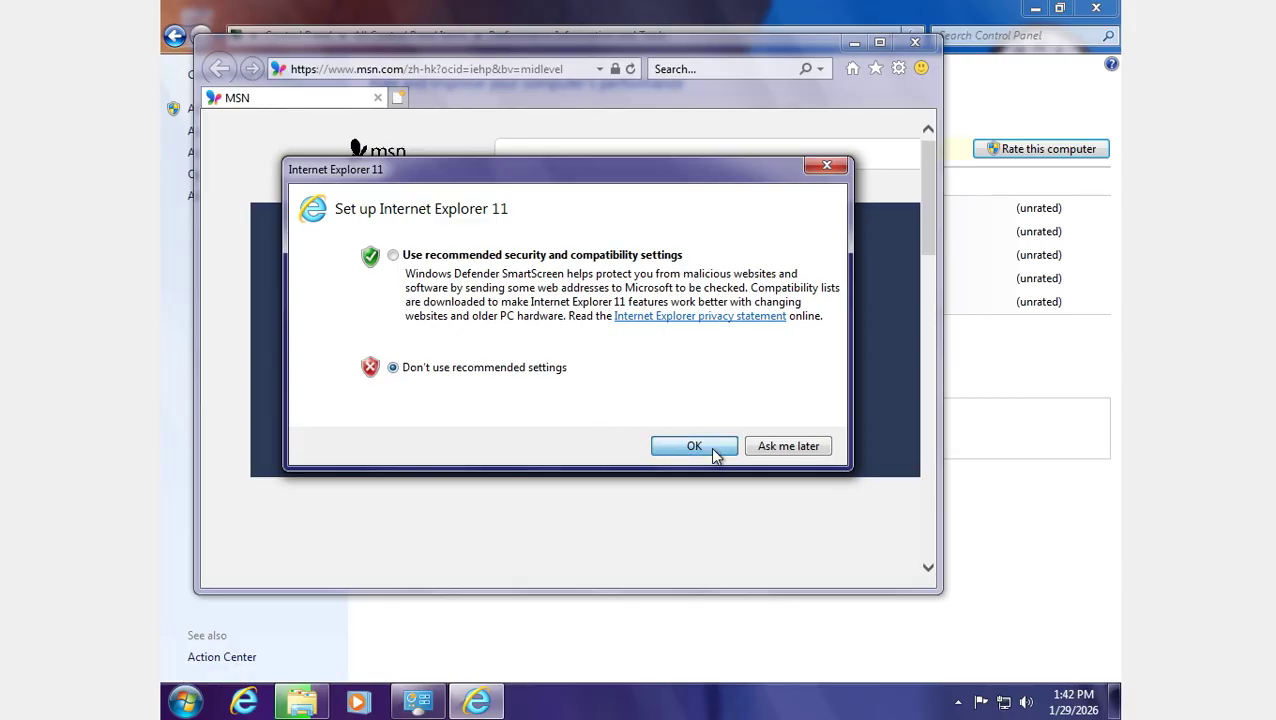
click(710, 447)
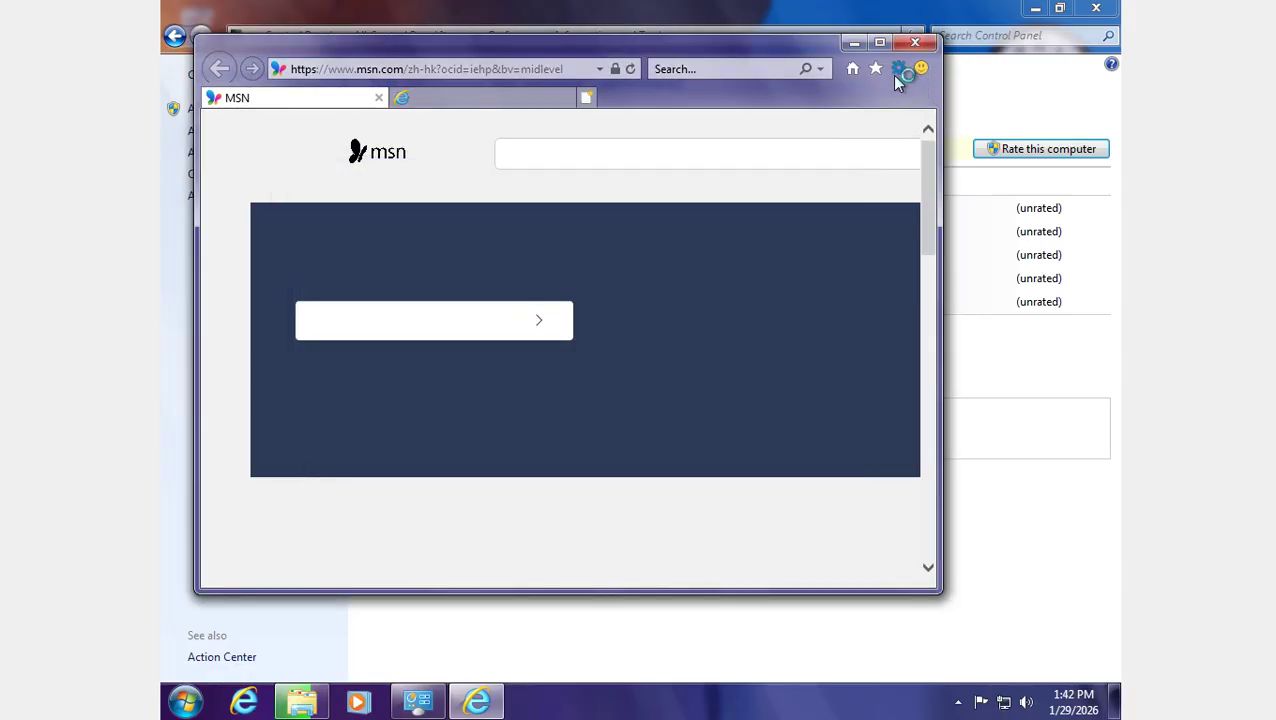
key(alt+x)
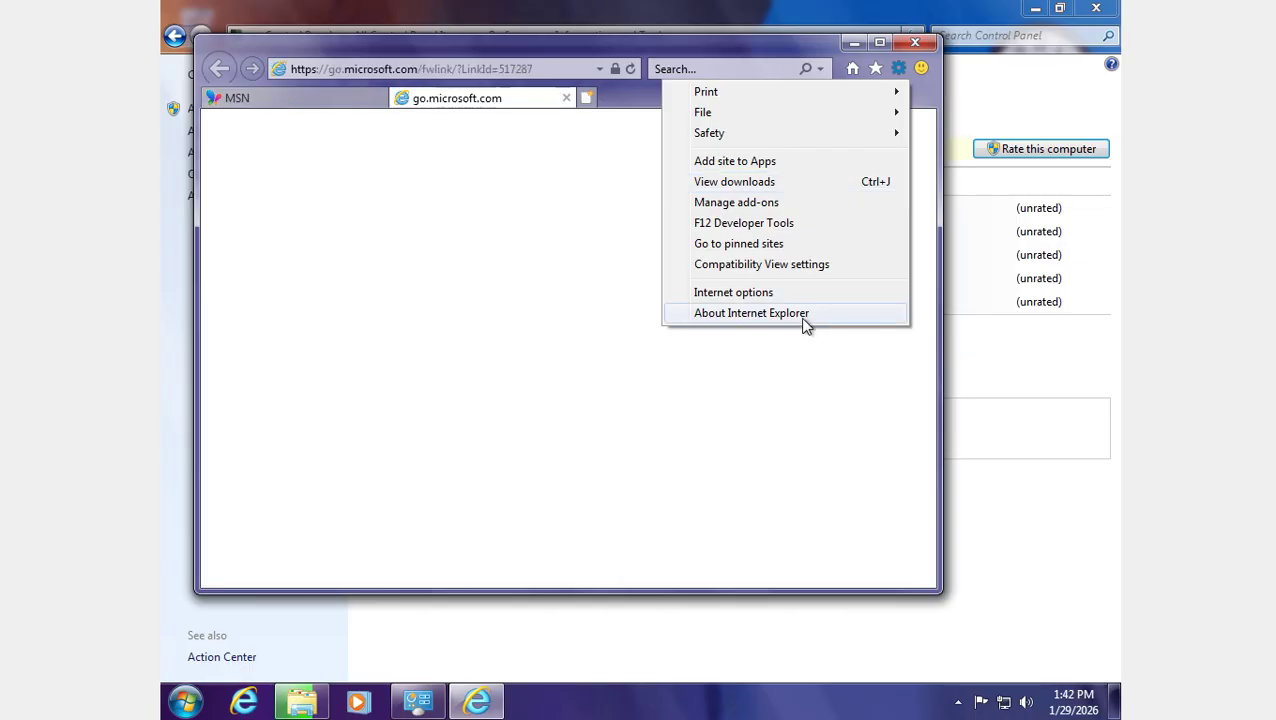
click(806, 314)
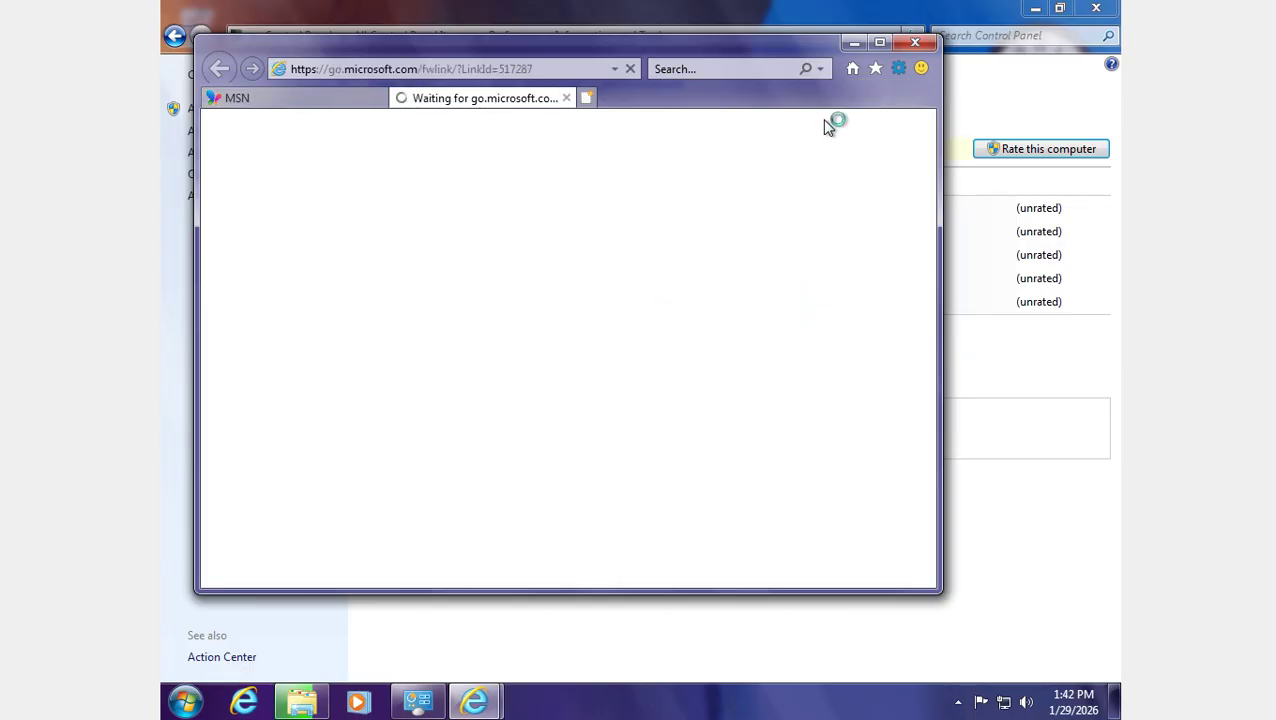
Browse the Tablet PC and Windows Ease of Access folders in Accessories and launch the On-Screen Keyboard.
click(185, 701)
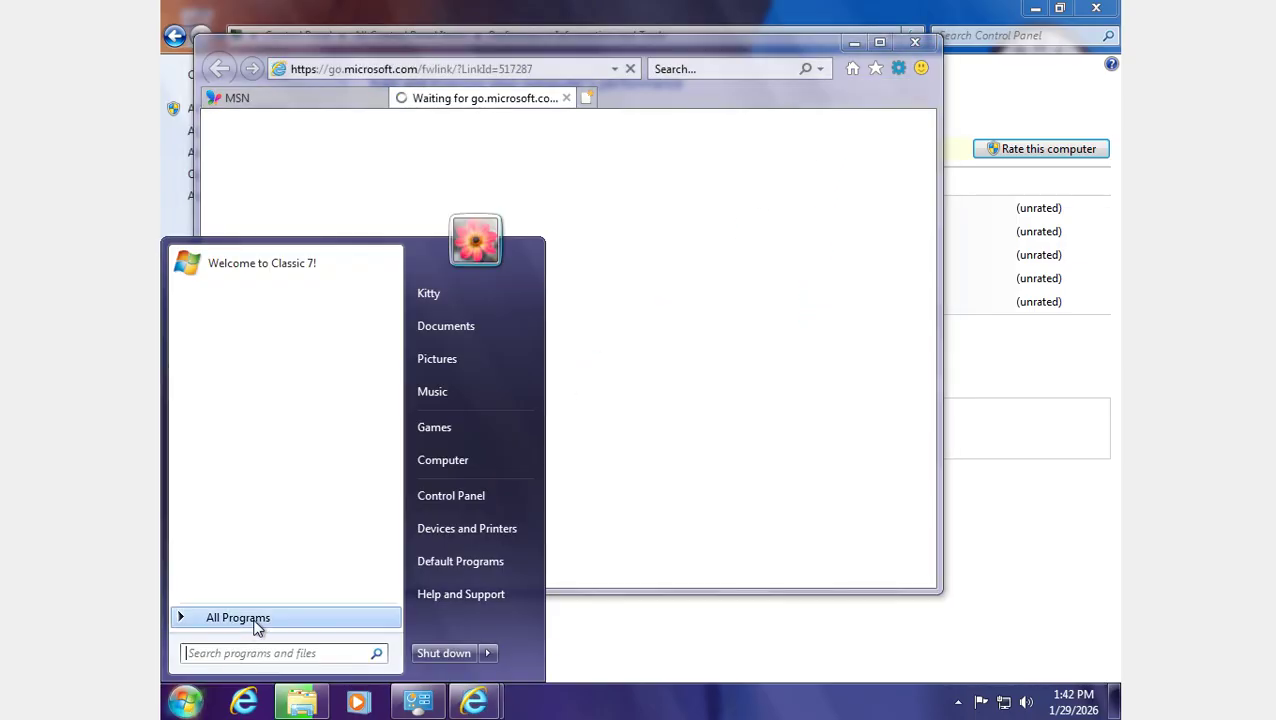
click(257, 620)
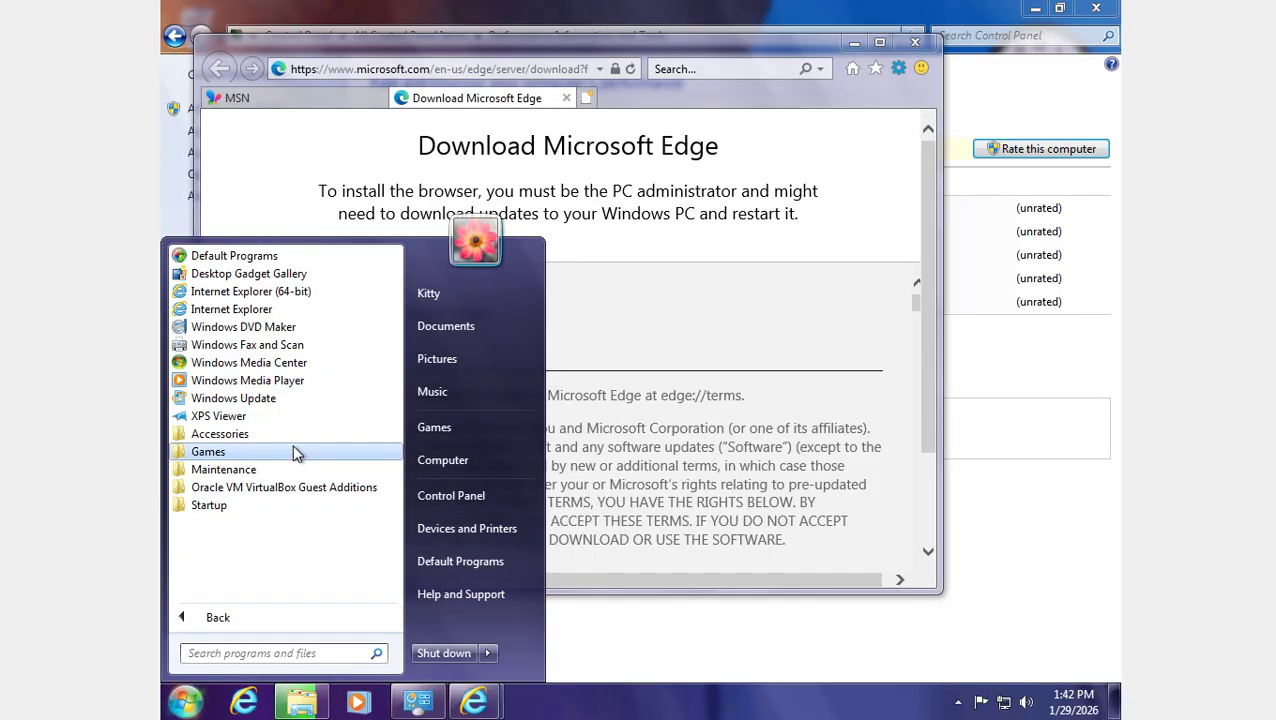
click(299, 436)
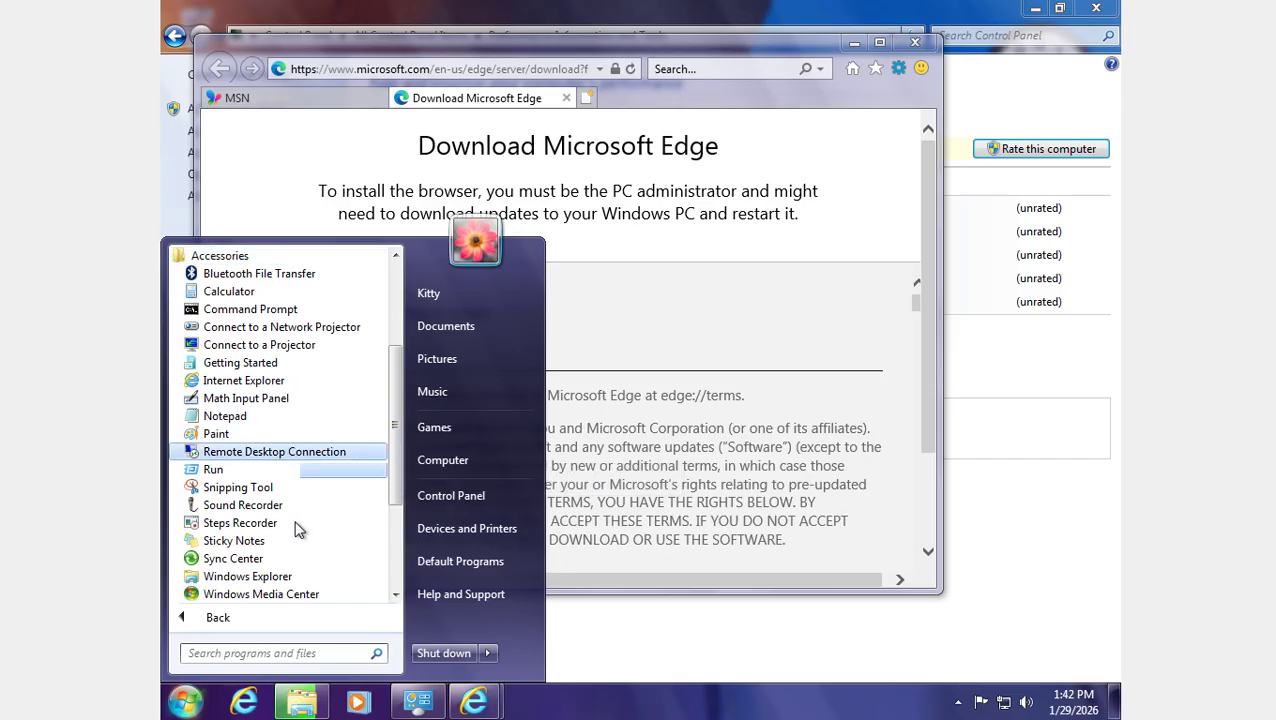
scroll(298, 550, down, 3)
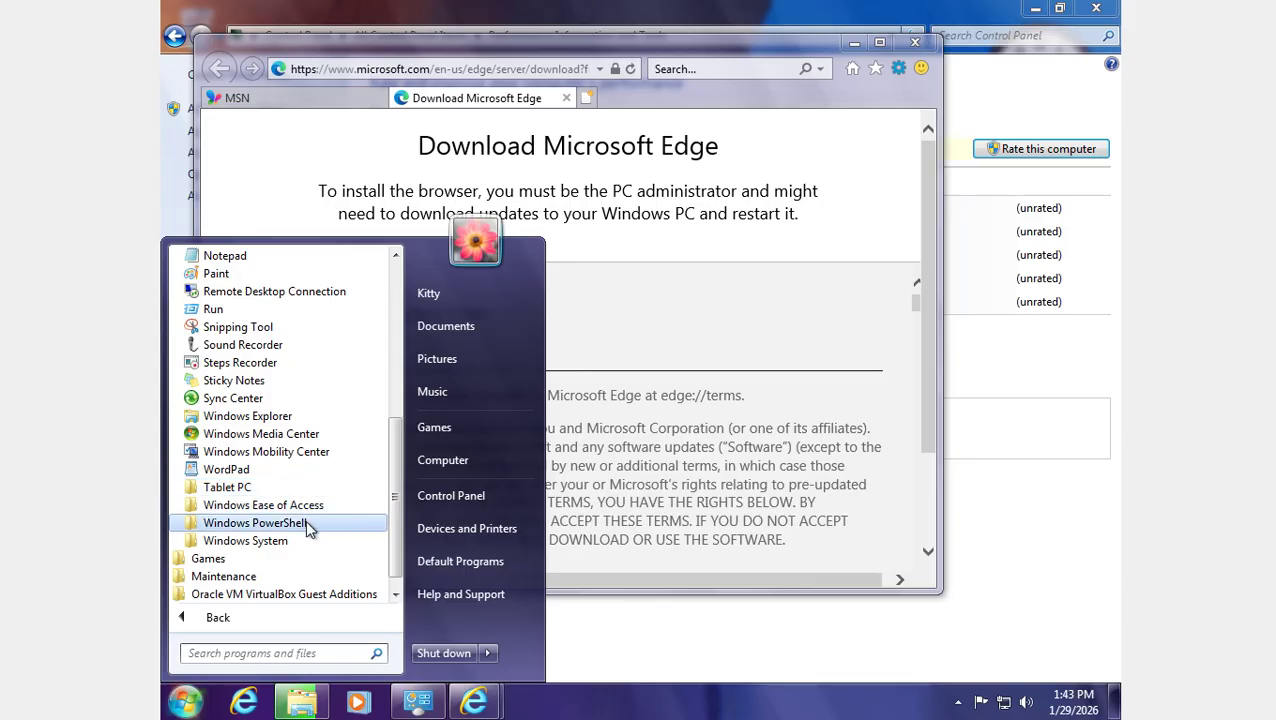
click(336, 489)
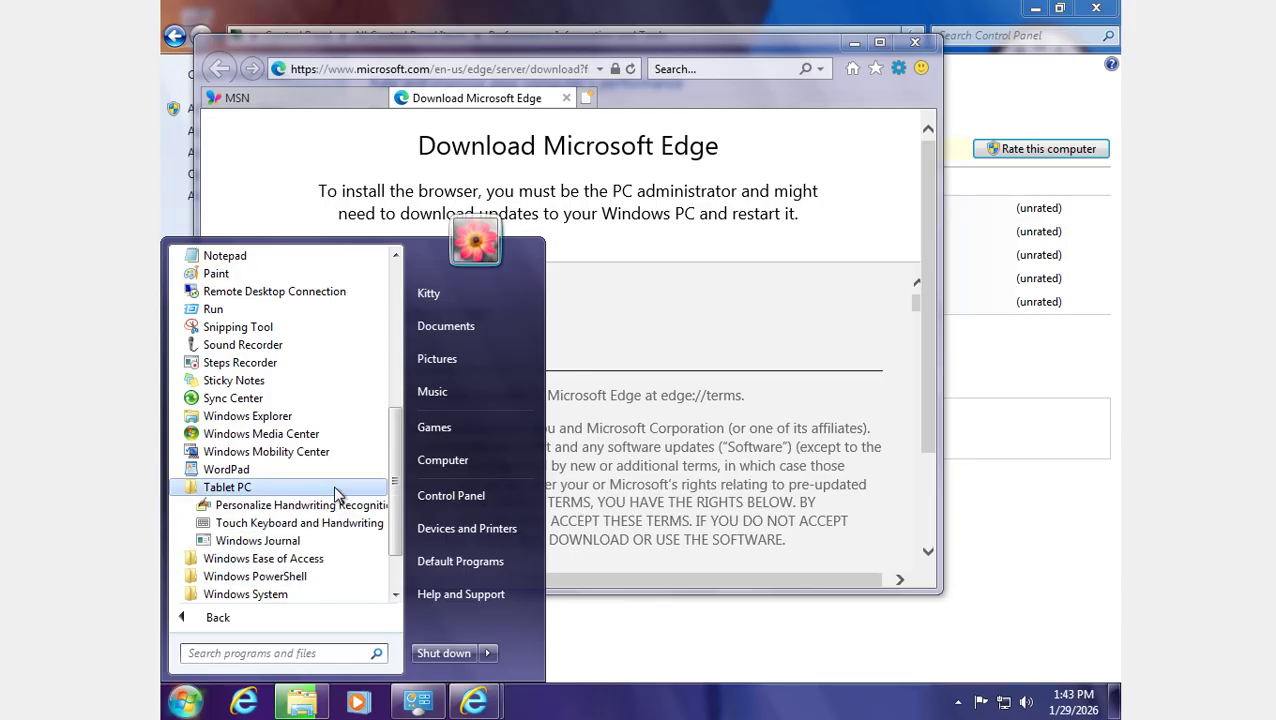
click(336, 489)
click(330, 506)
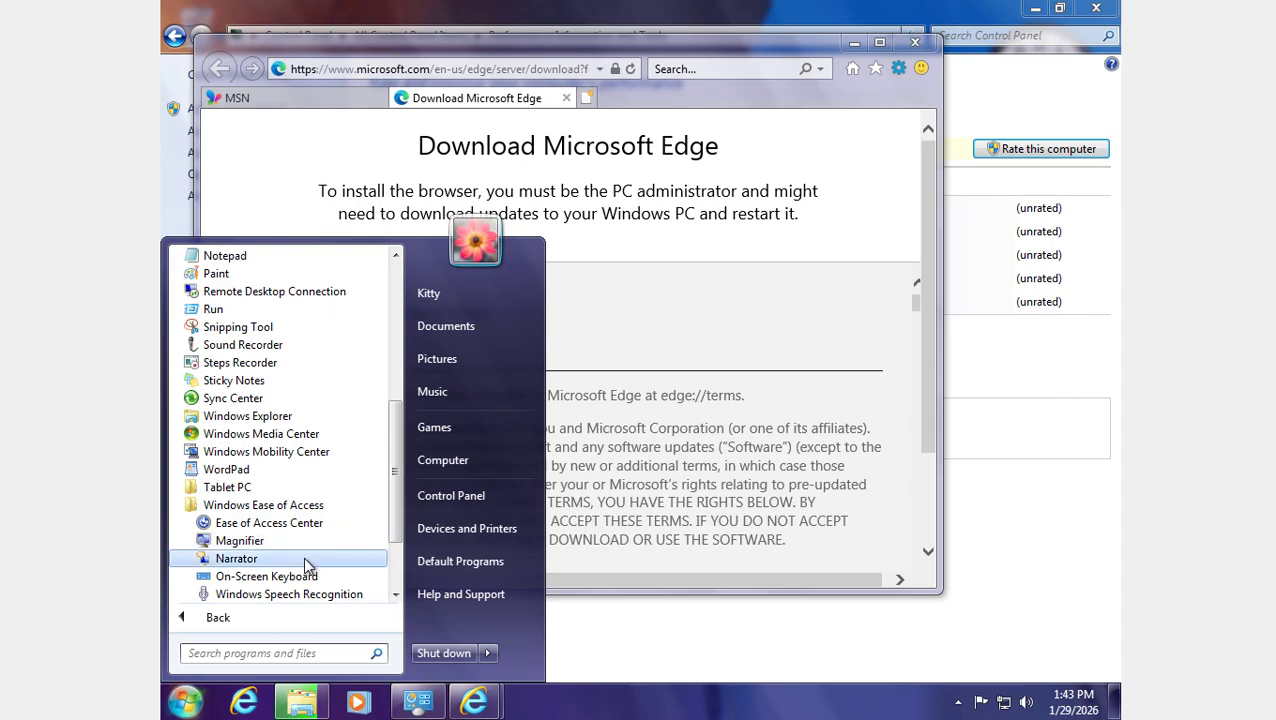
click(290, 577)
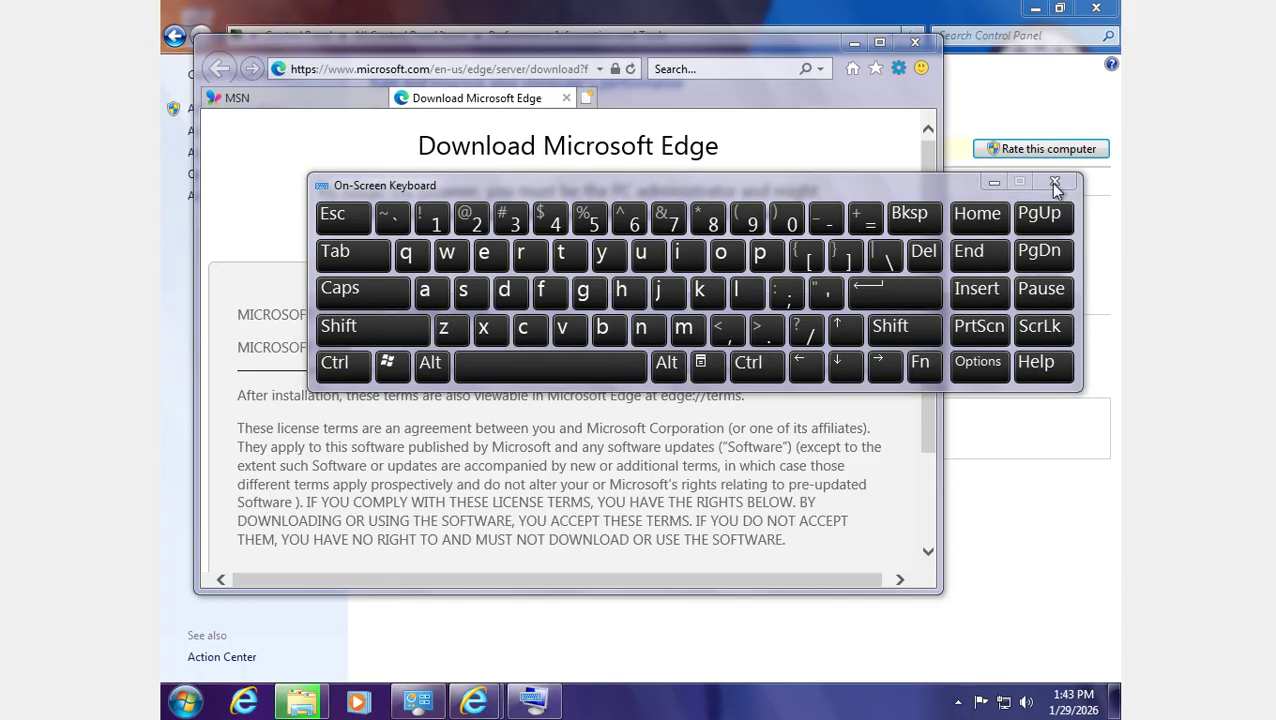
Test the On-Screen Keyboard by entering 4444, and close it along with Internet Explorer and its Microsoft Edge download page.
click(567, 99)
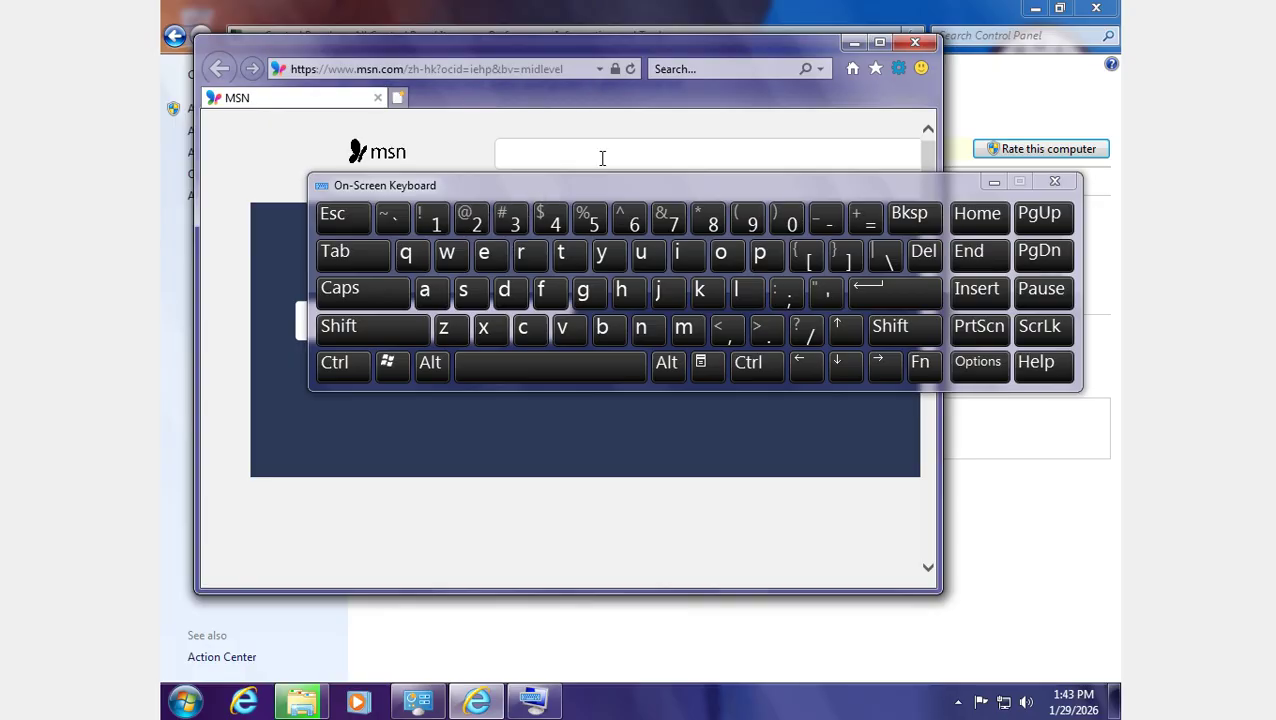
text(4444)
click(1042, 187)
click(915, 43)
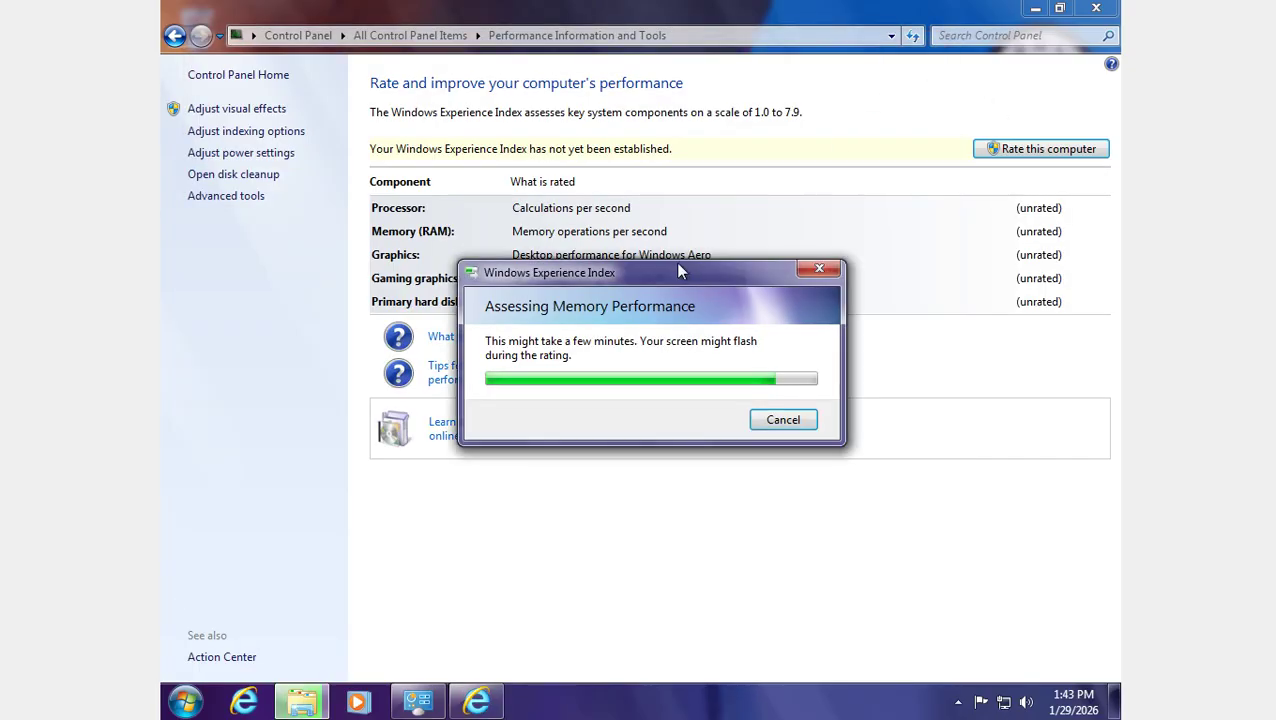
Launch Narrator from the Windows Ease of Access accessories and close the Performance Information and Tools window.
click(200, 702)
click(274, 620)
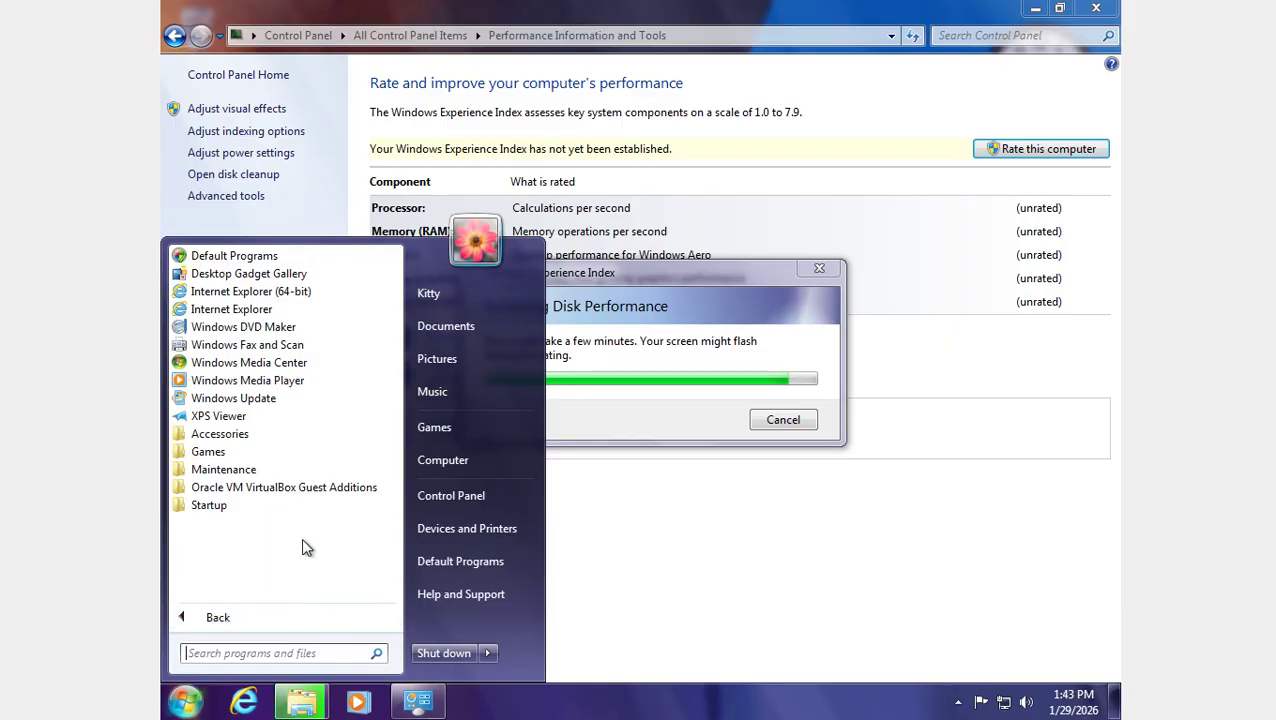
click(333, 436)
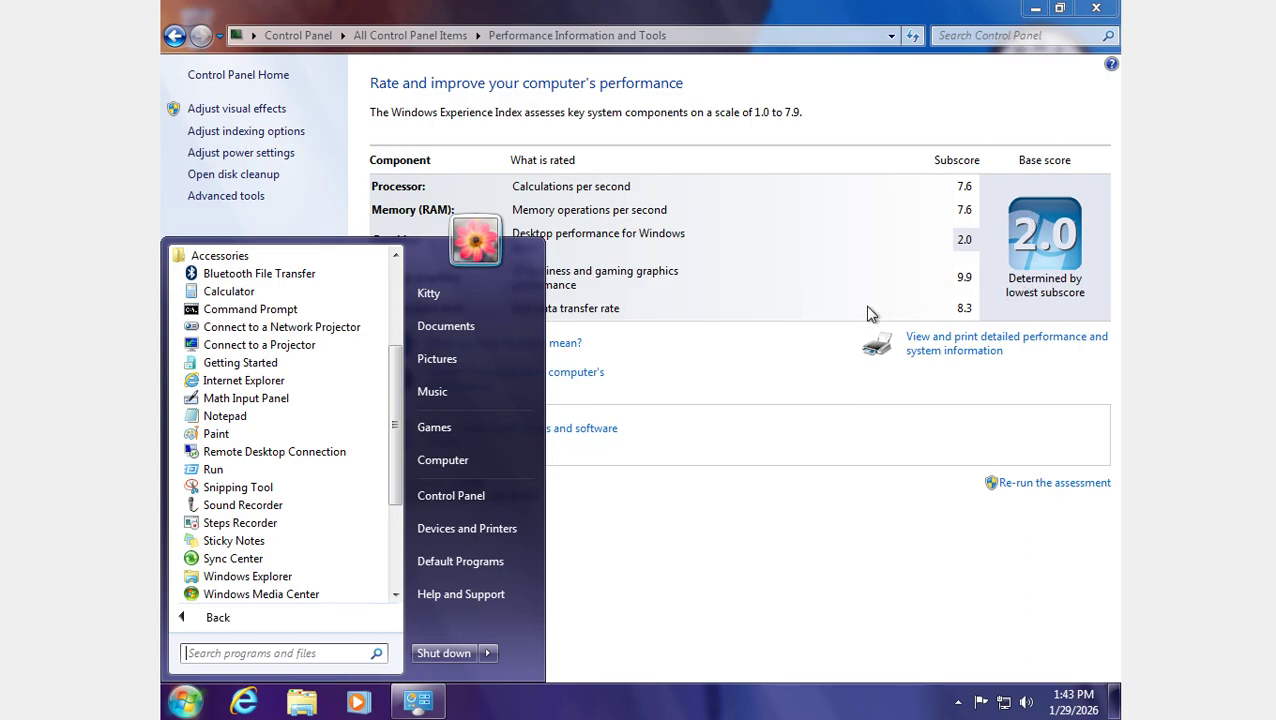
scroll(346, 399, down, 4)
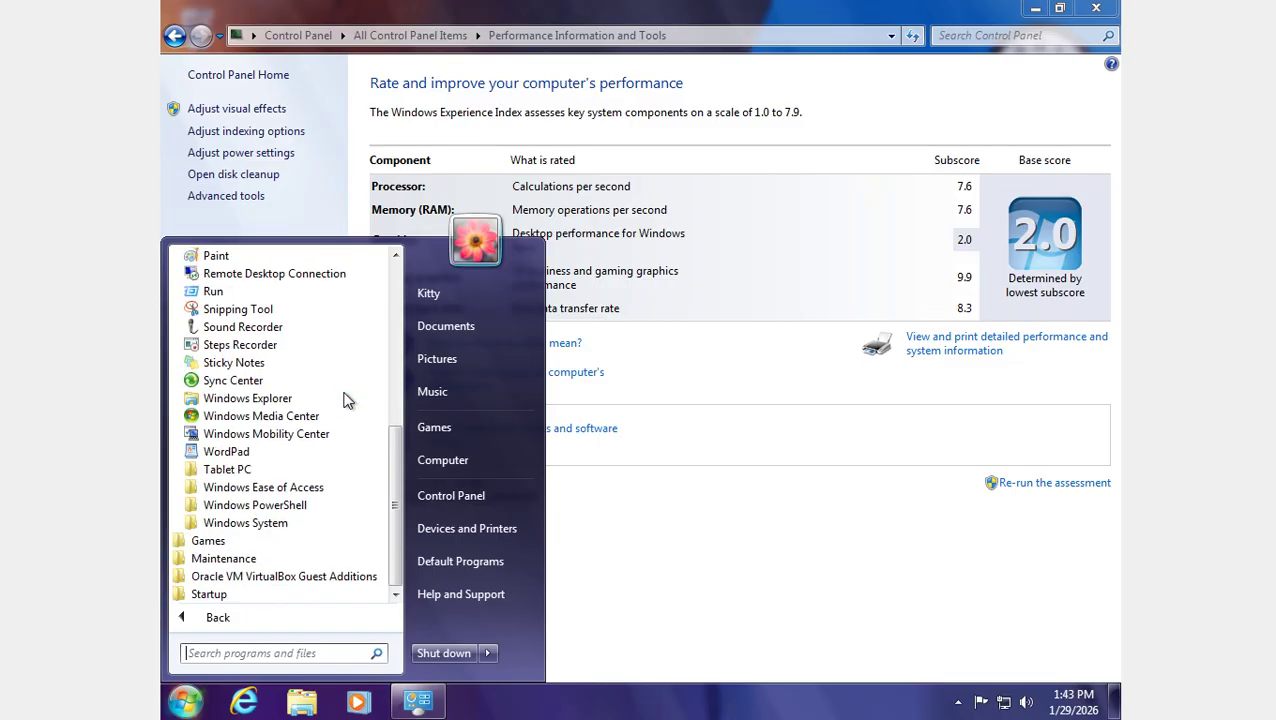
scroll(344, 412, up, 2)
scroll(338, 455, down, 2)
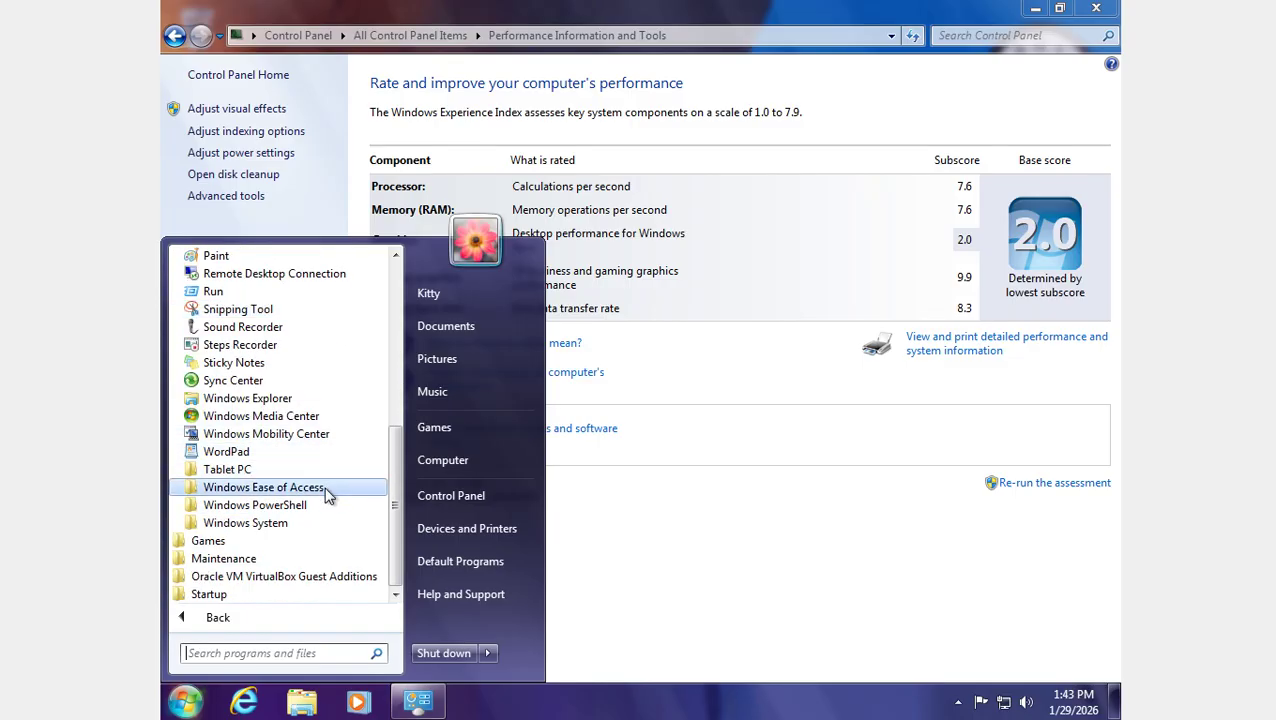
click(332, 487)
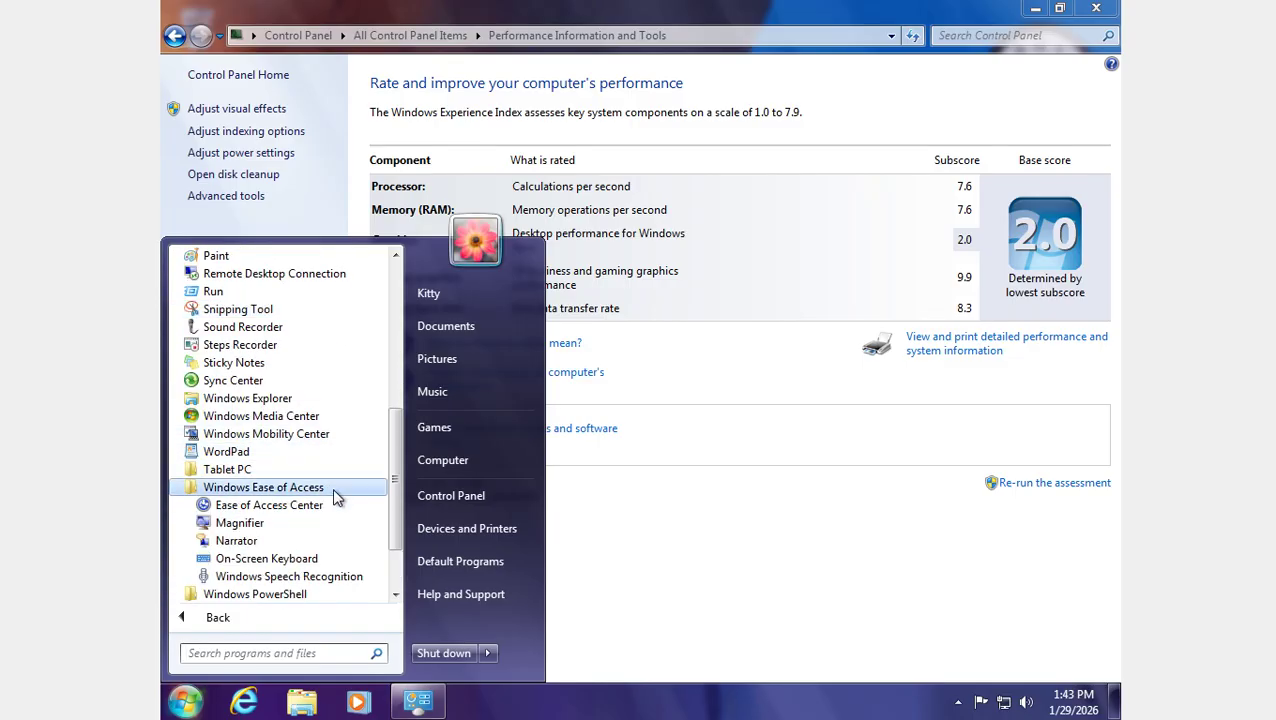
click(316, 541)
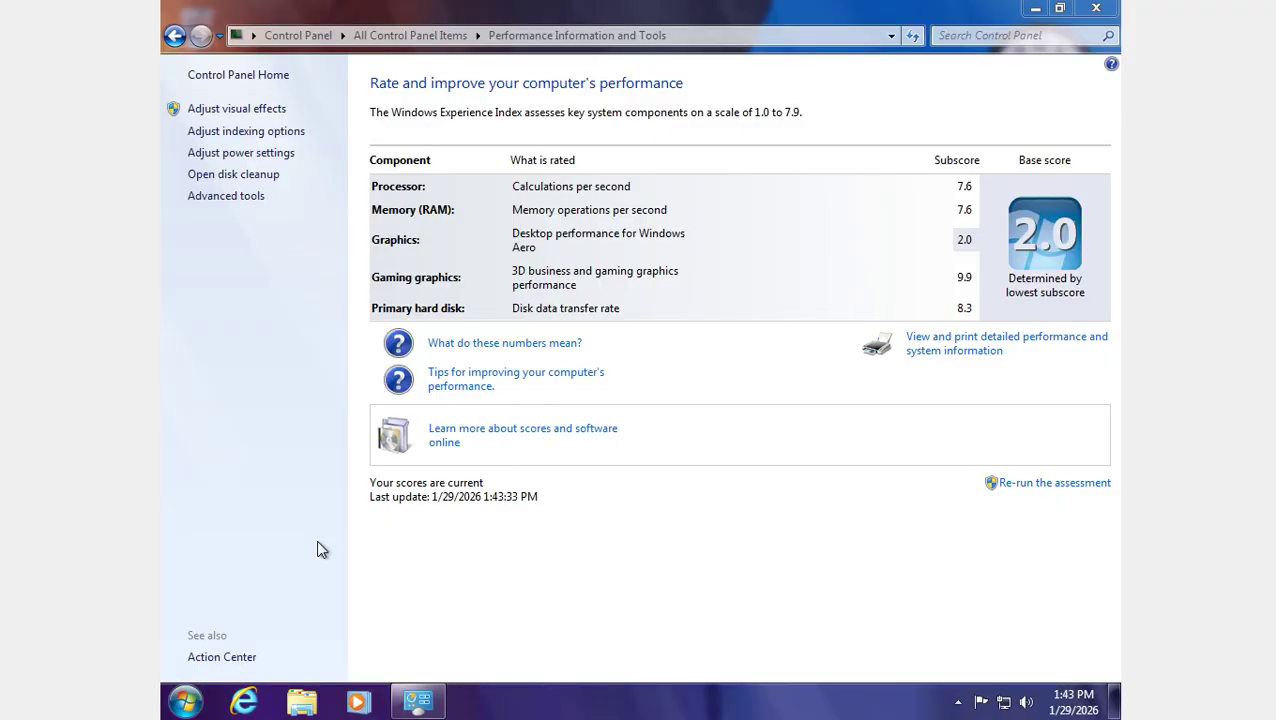
click(1092, 10)
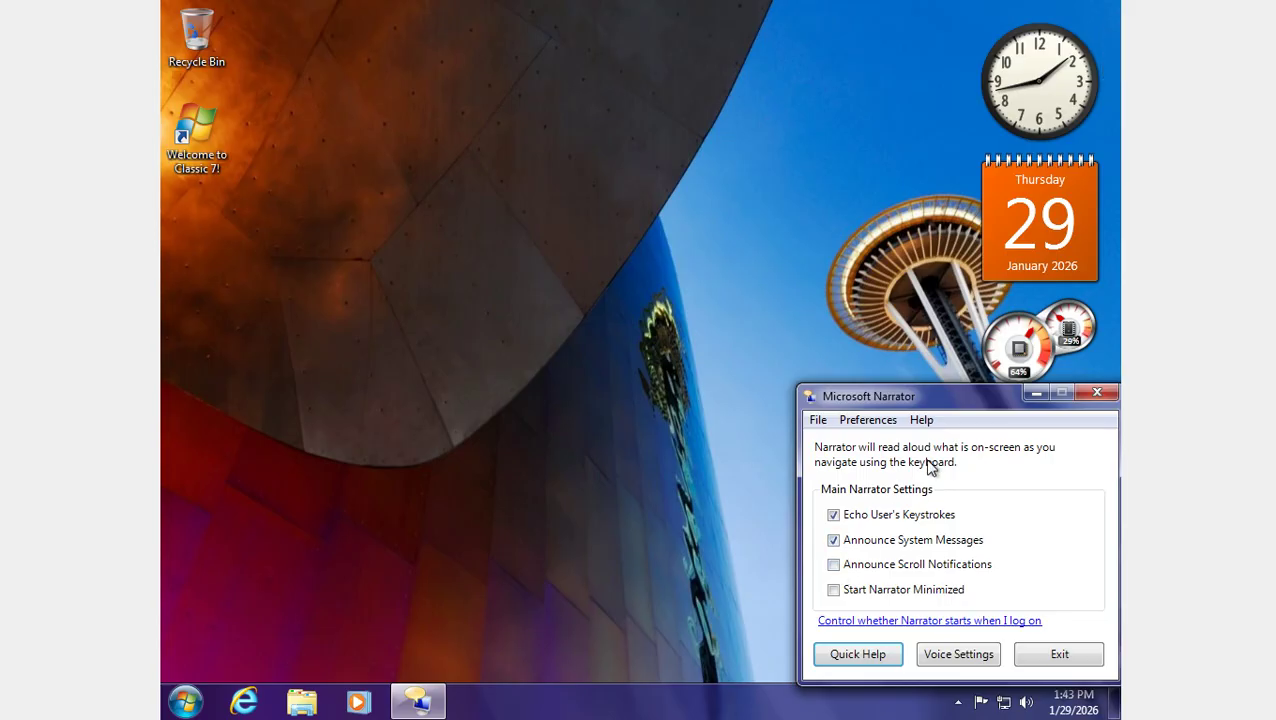
Set Narrator's voice to Microsoft Zira Desktop in its voice settings.
drag(938, 400, 906, 378)
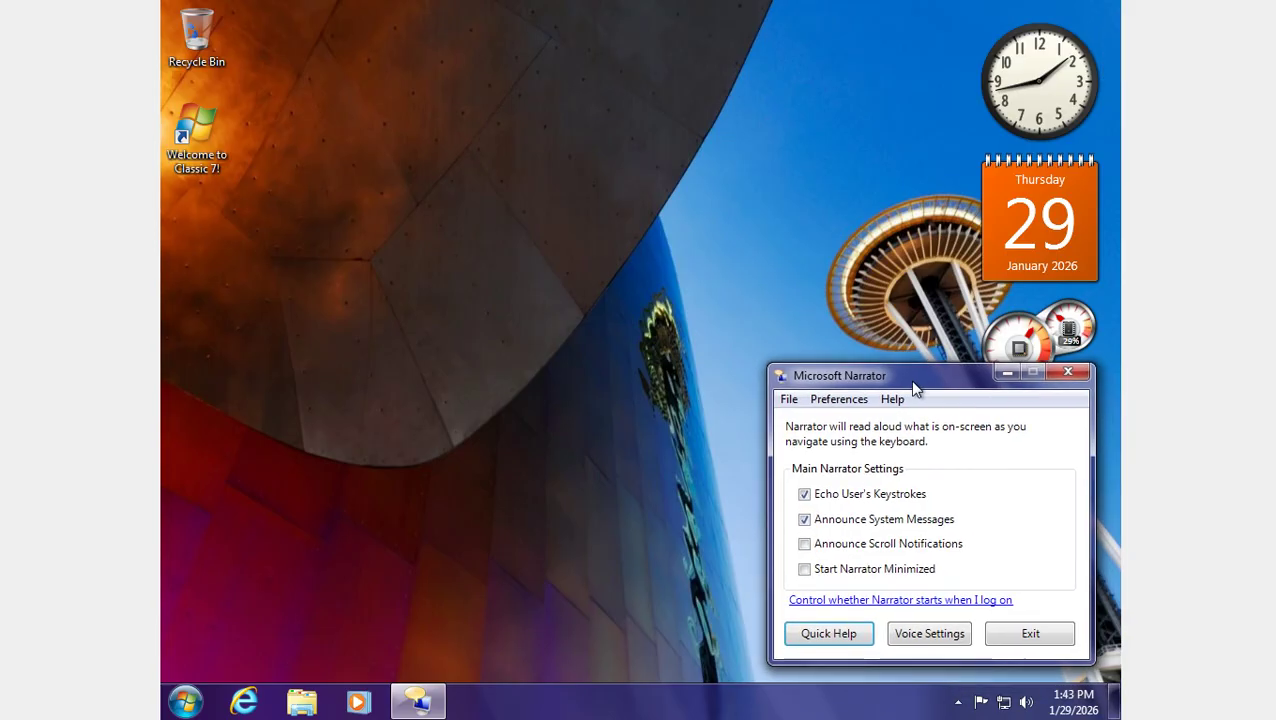
click(913, 634)
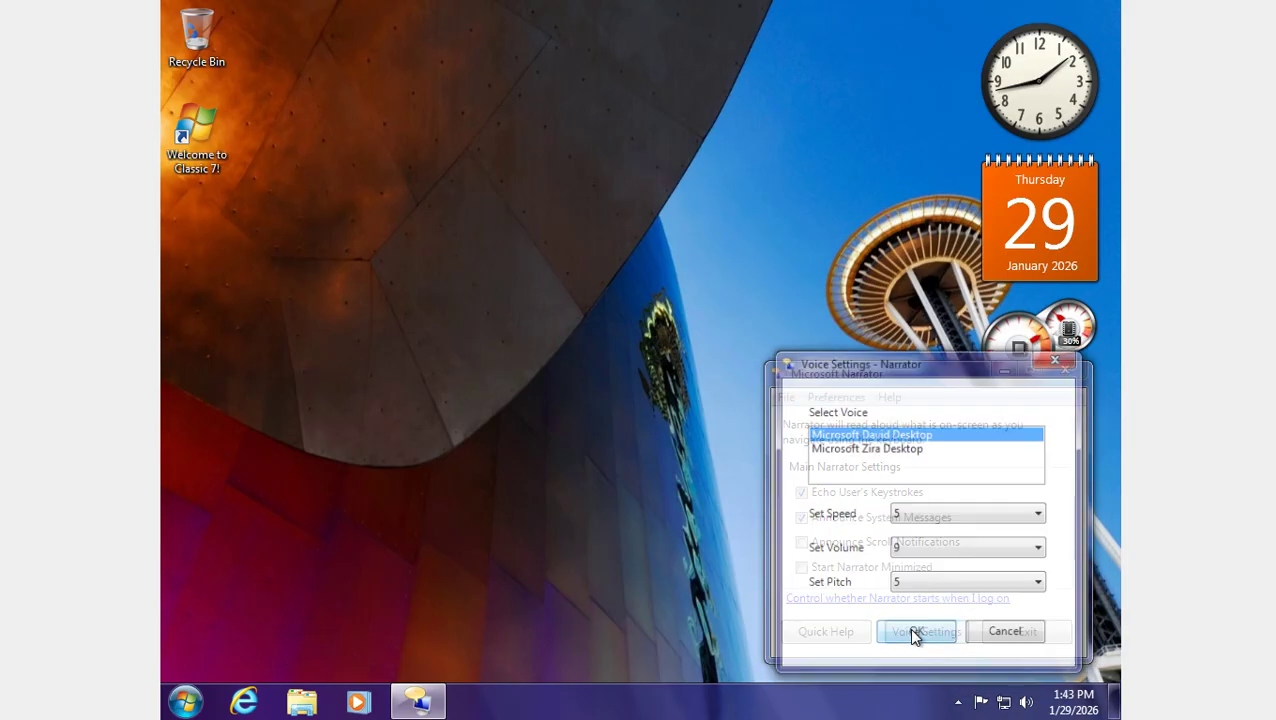
click(876, 450)
click(907, 634)
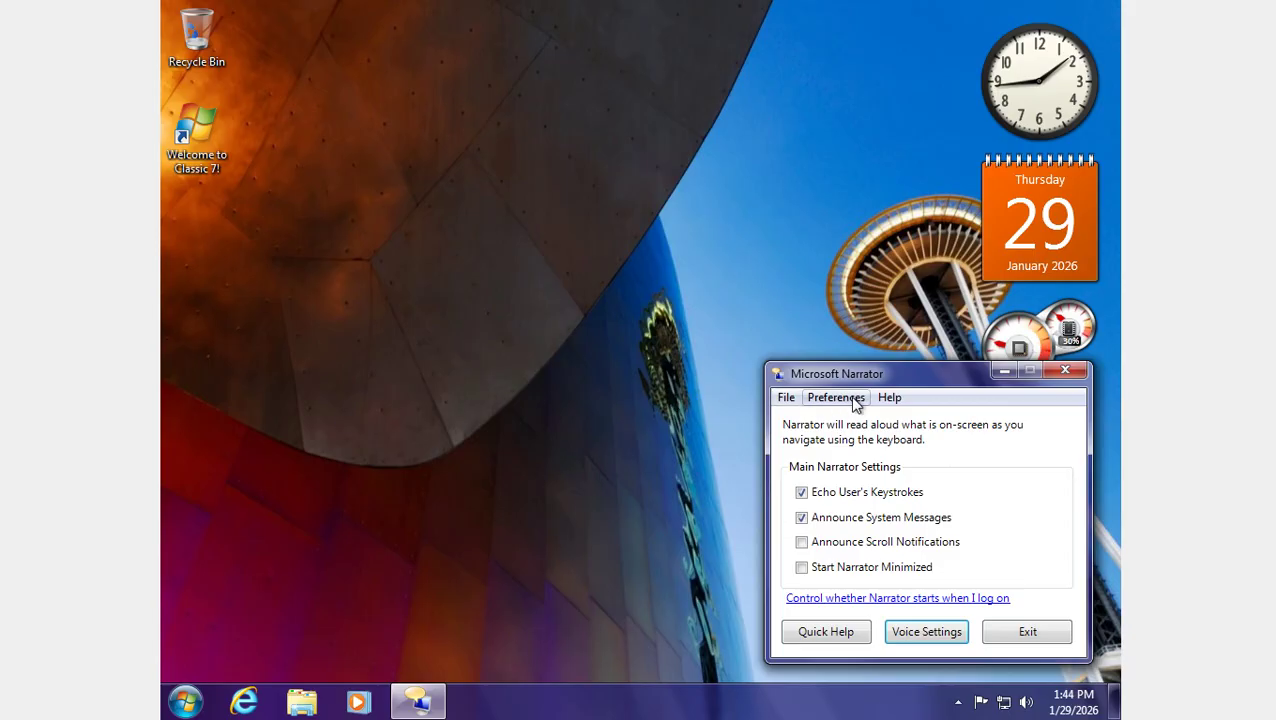
View the About Narrator version information and exit Narrator.
click(889, 397)
click(900, 446)
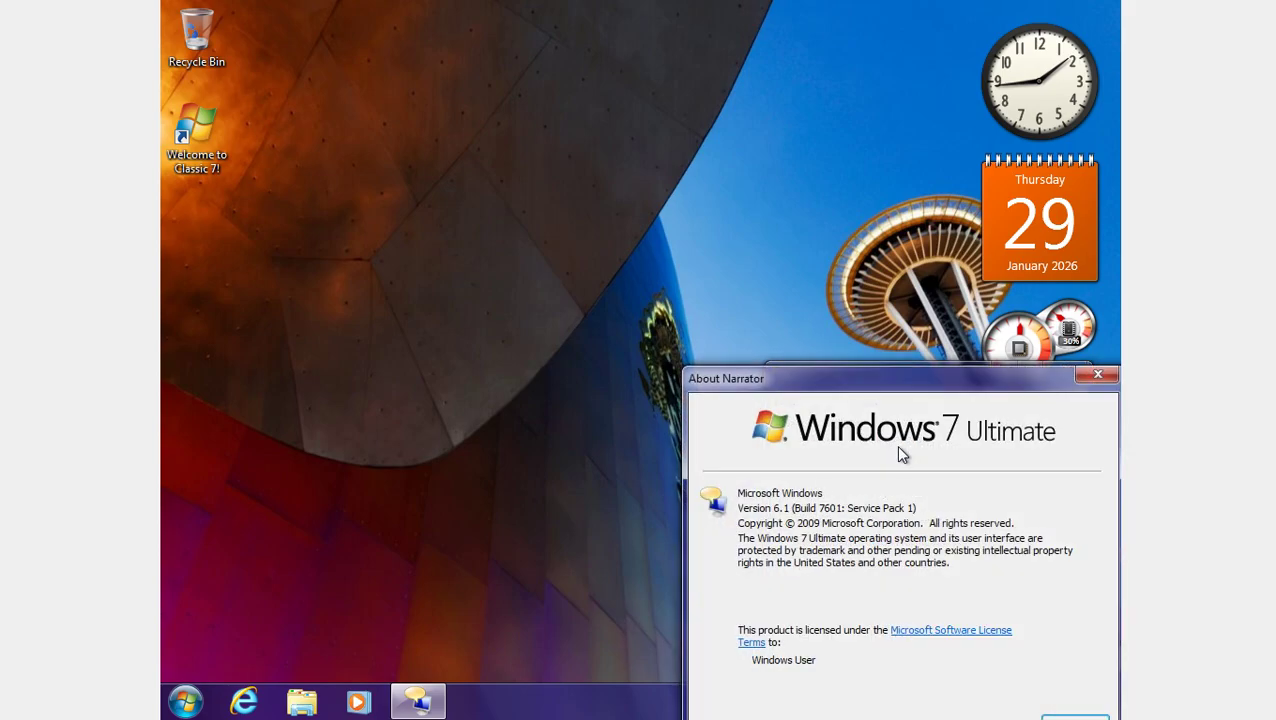
drag(900, 377, 535, 190)
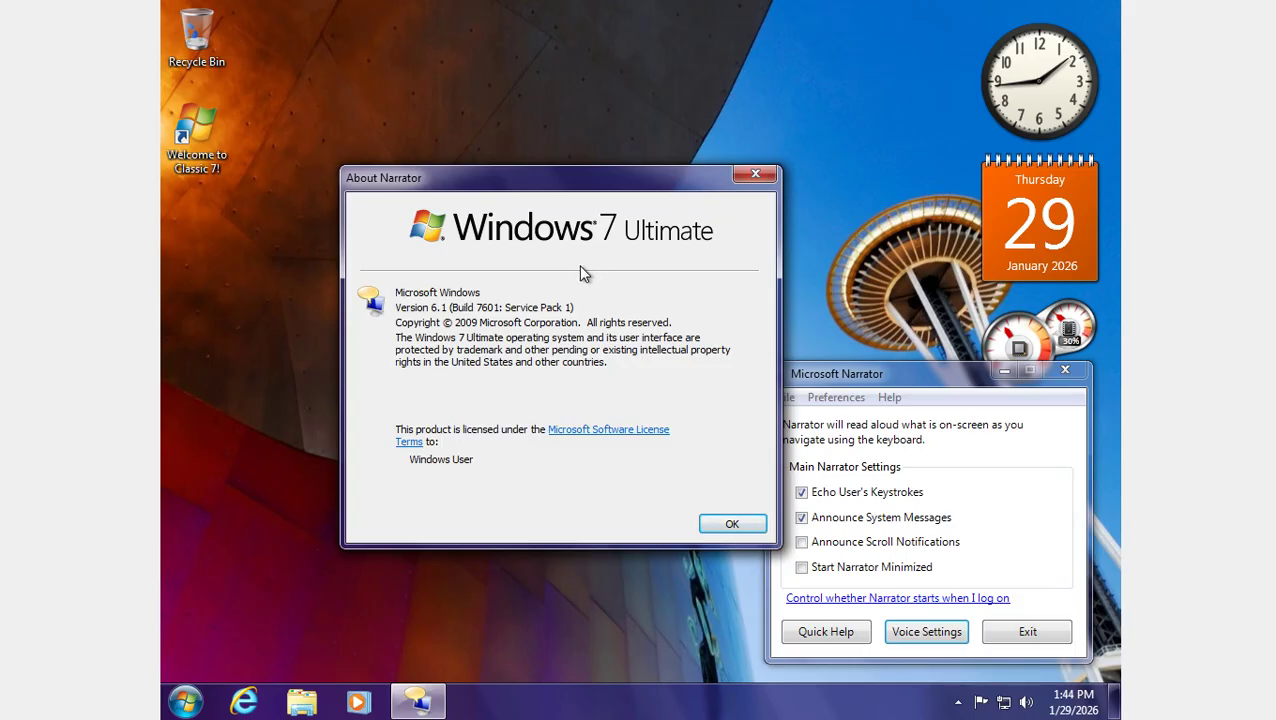
click(730, 526)
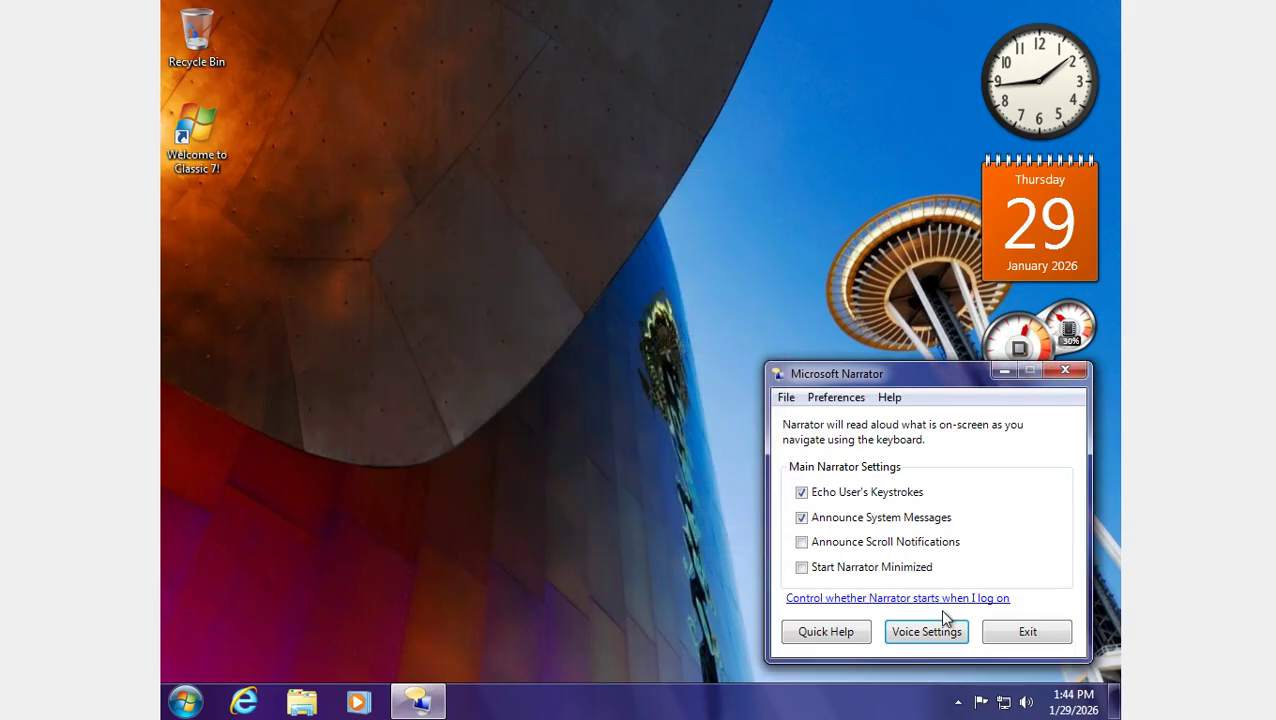
click(990, 634)
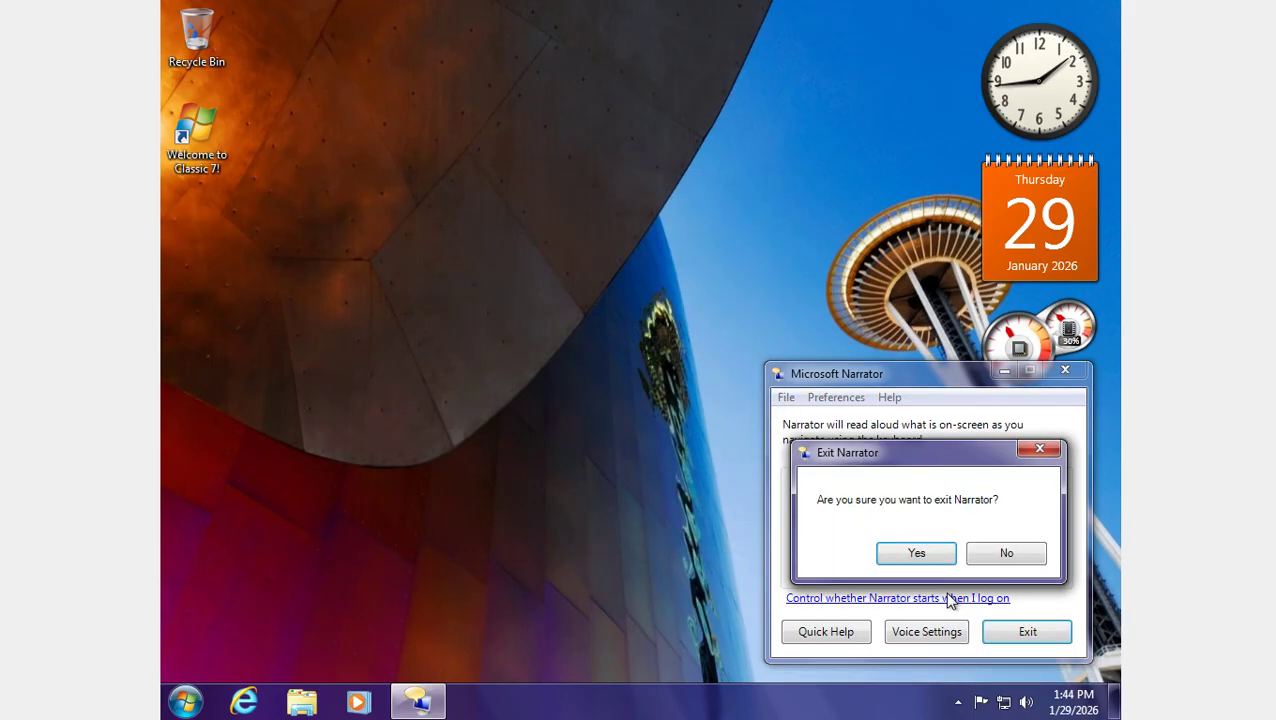
click(928, 556)
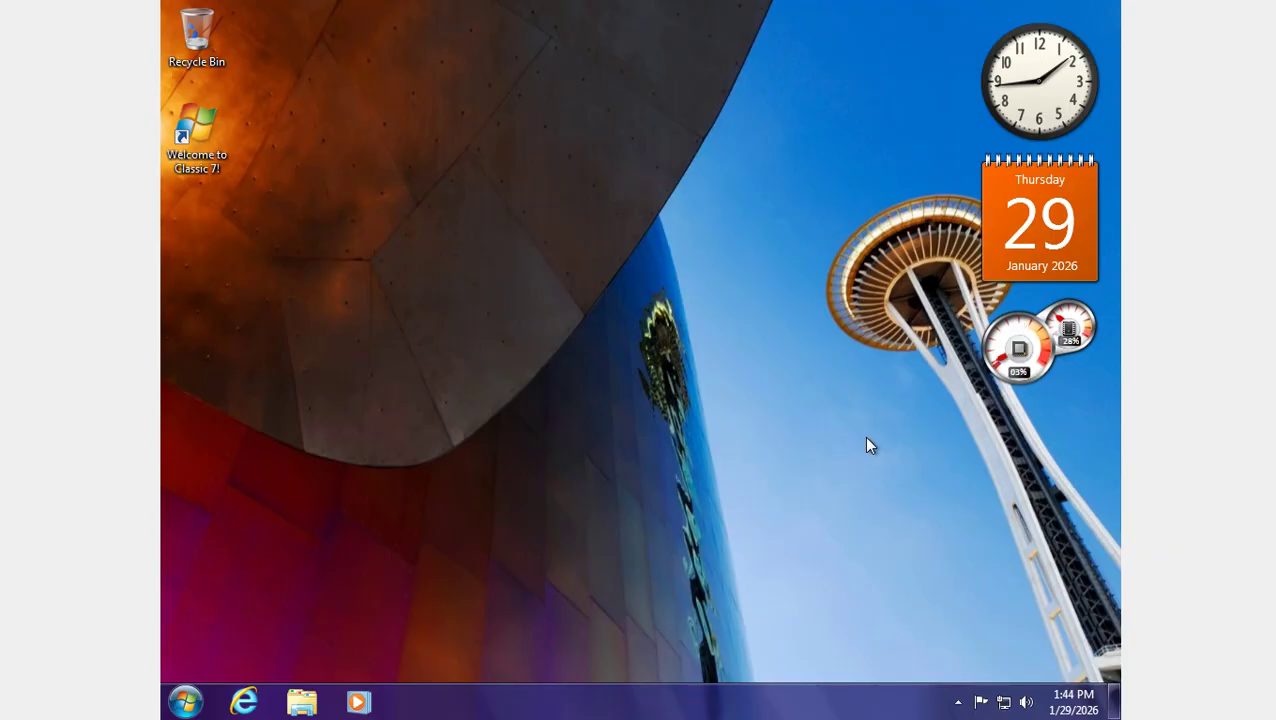
Look through the installed accessory programs and the hidden notification area icons.
click(185, 701)
click(299, 620)
click(330, 440)
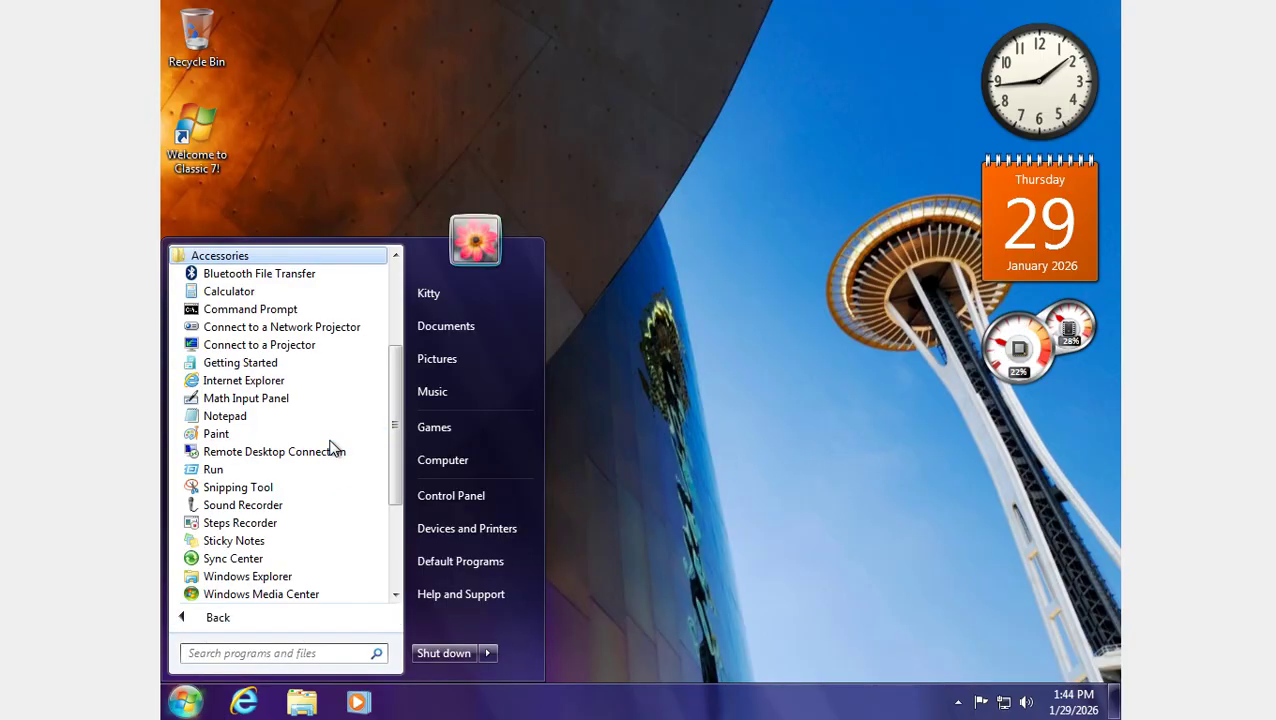
scroll(334, 511, down, 3)
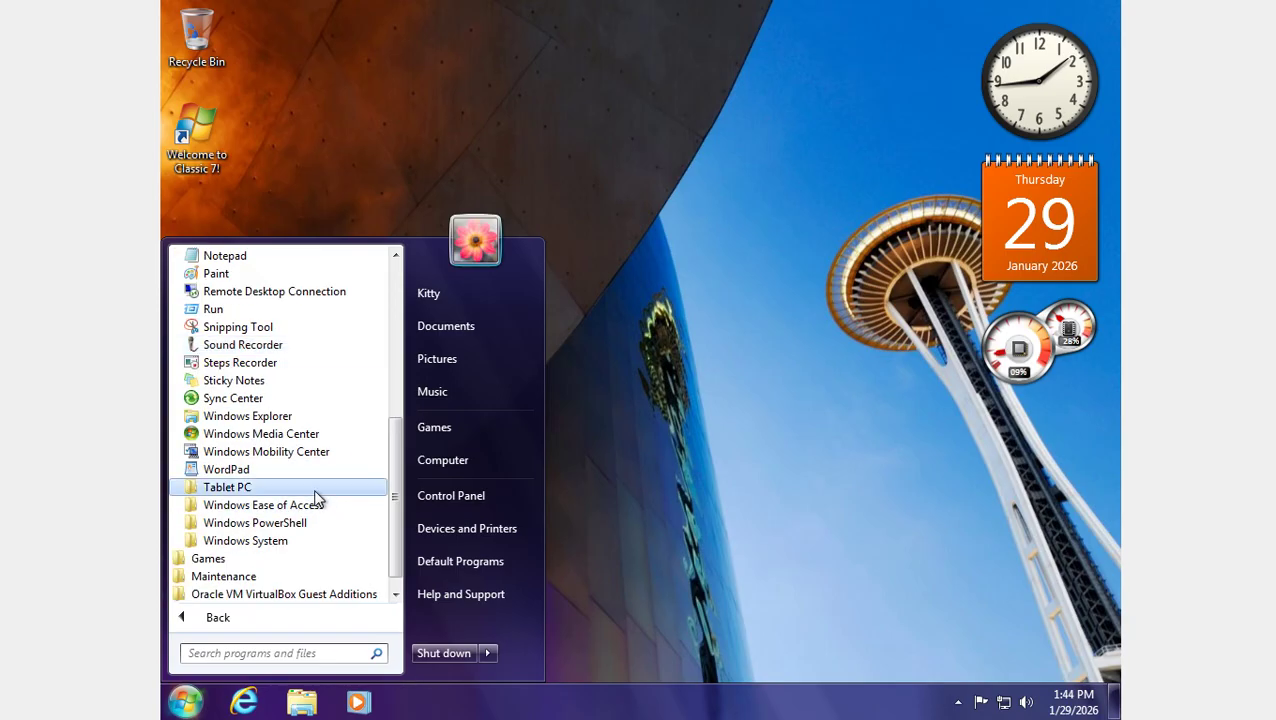
scroll(316, 498, up, 3)
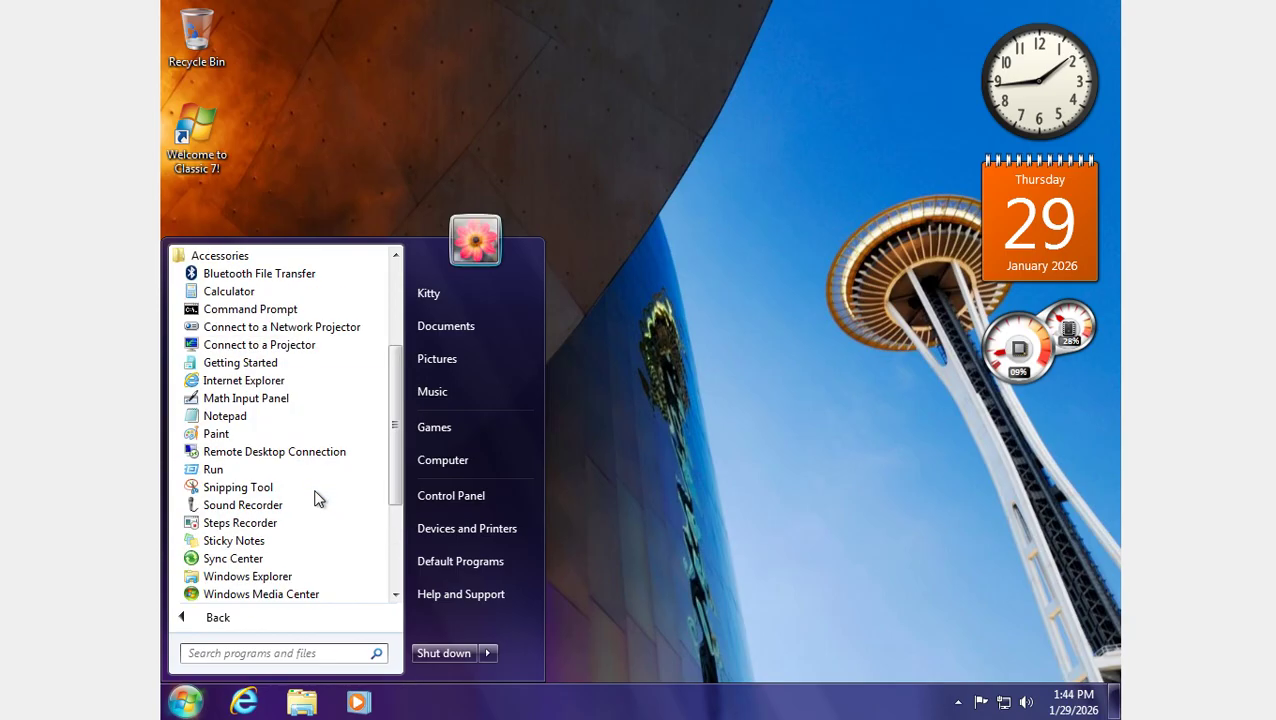
scroll(316, 498, down, 3)
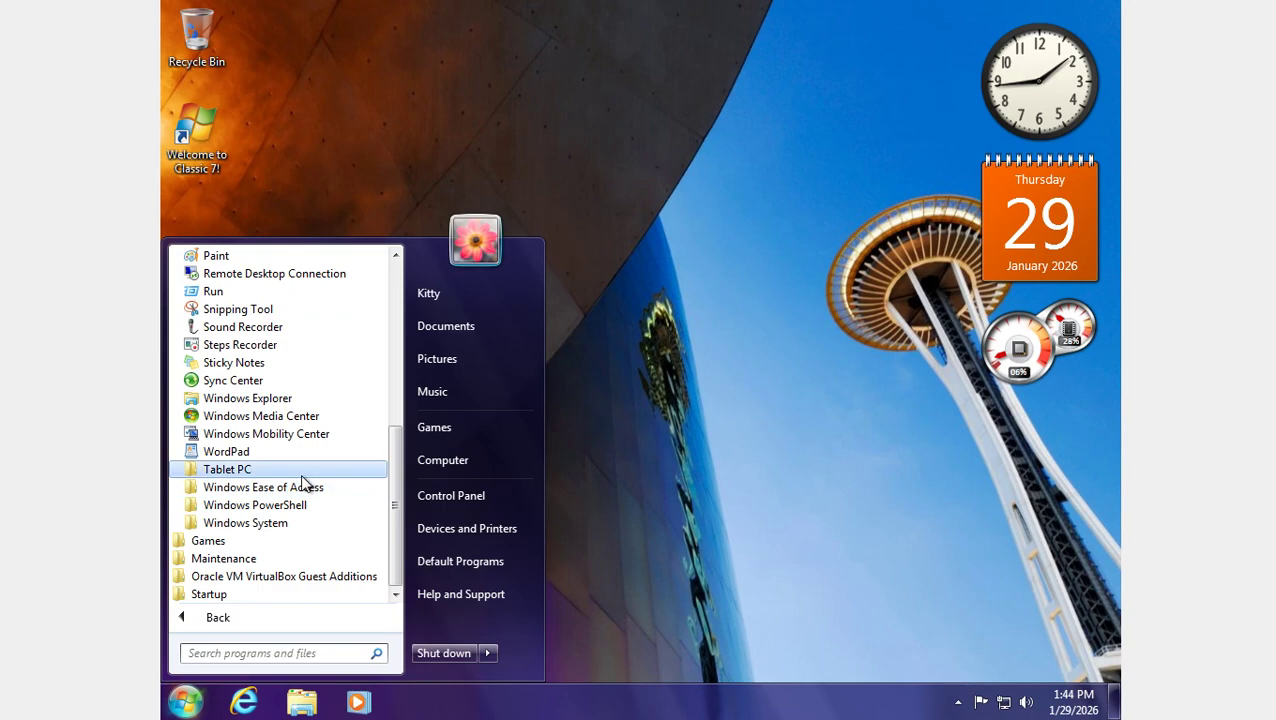
scroll(362, 439, up, 3)
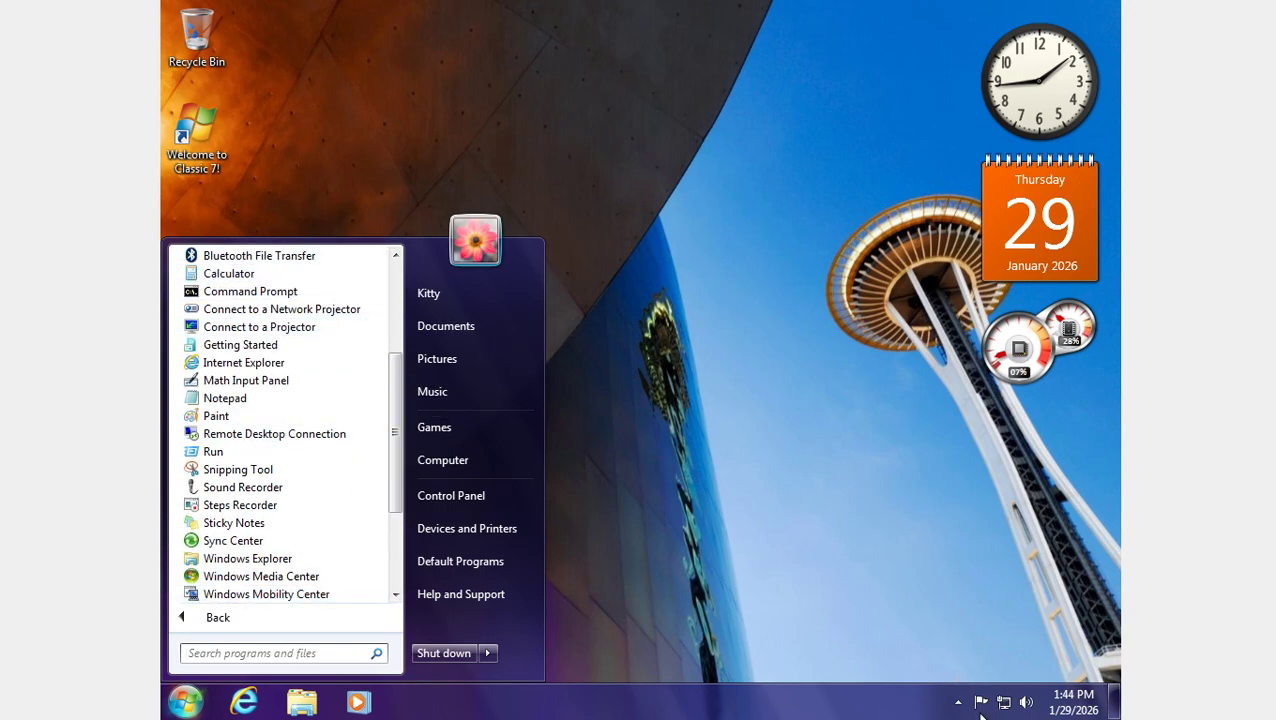
click(959, 704)
click(959, 704)
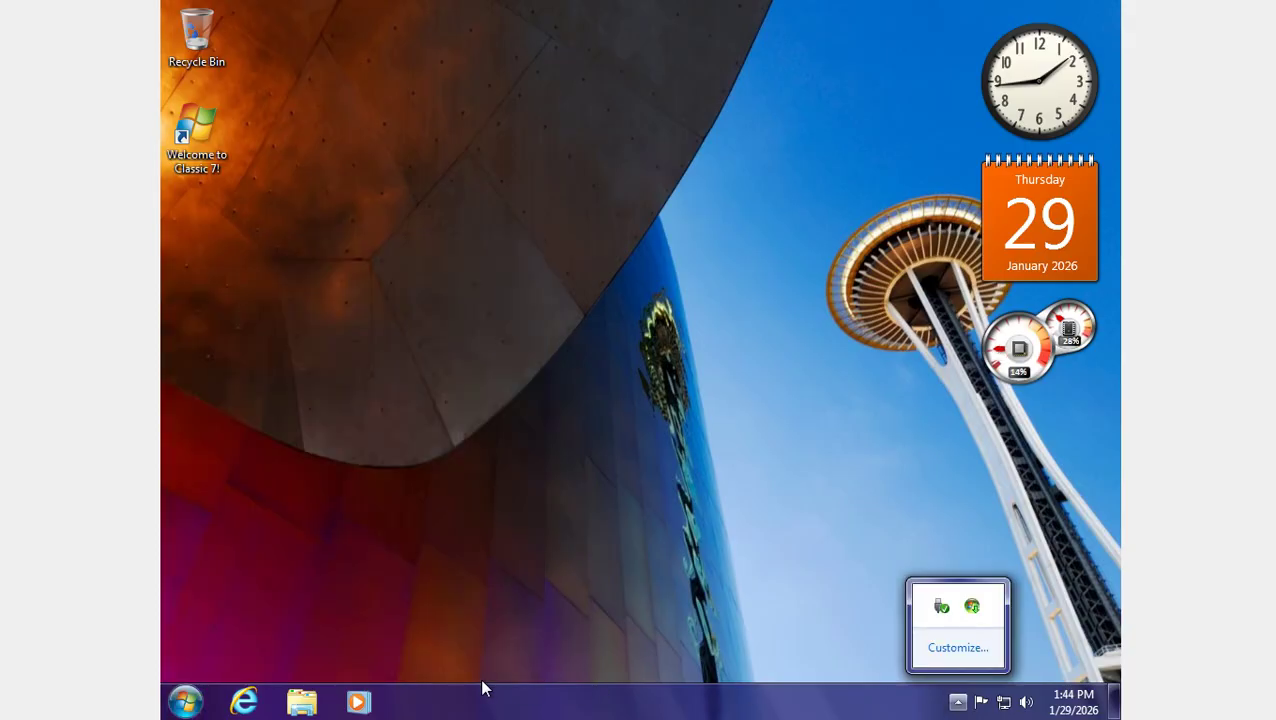
Browse the accessories, including the Windows Ease of Access tools, and launch Command Prompt.
click(183, 703)
click(236, 619)
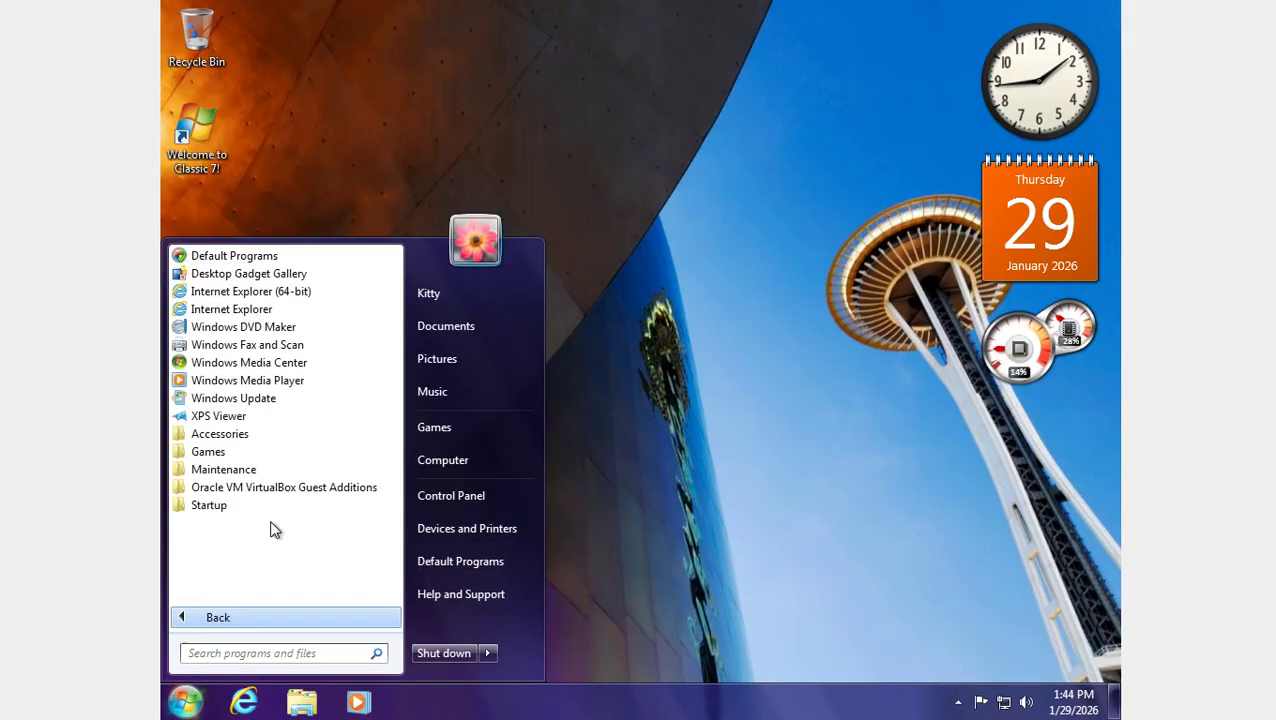
click(276, 442)
scroll(290, 505, down, 3)
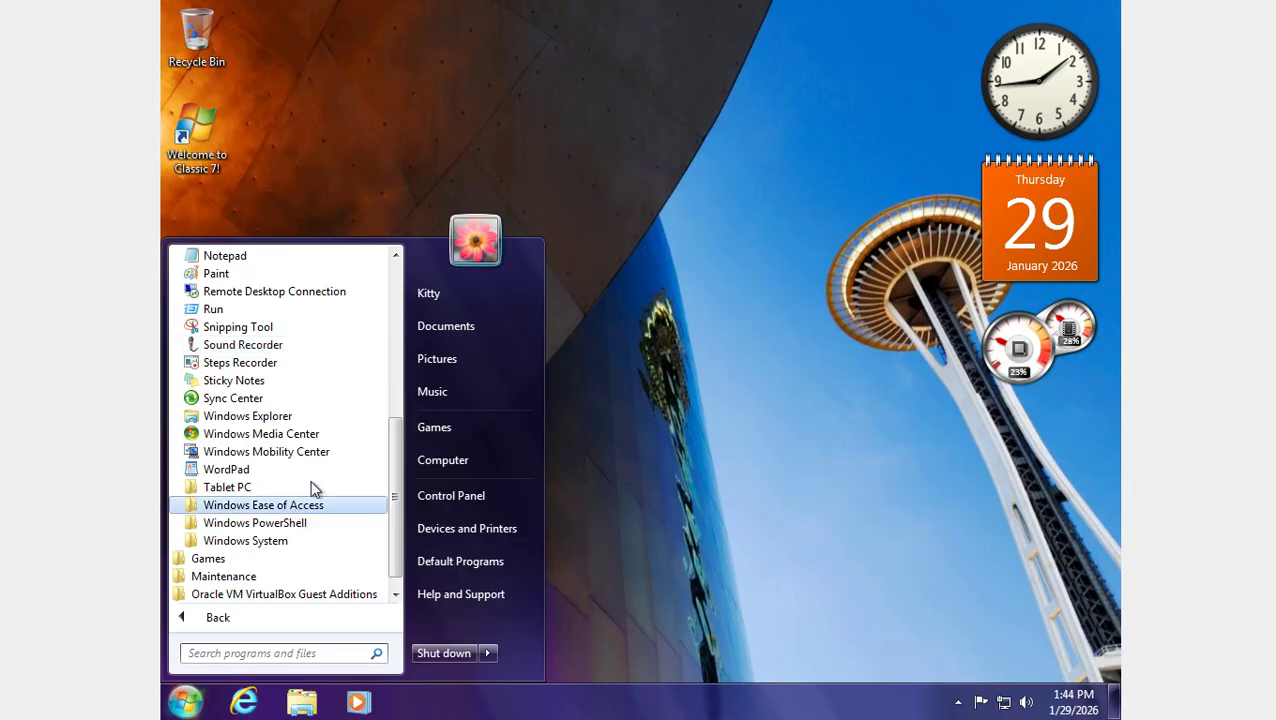
click(302, 506)
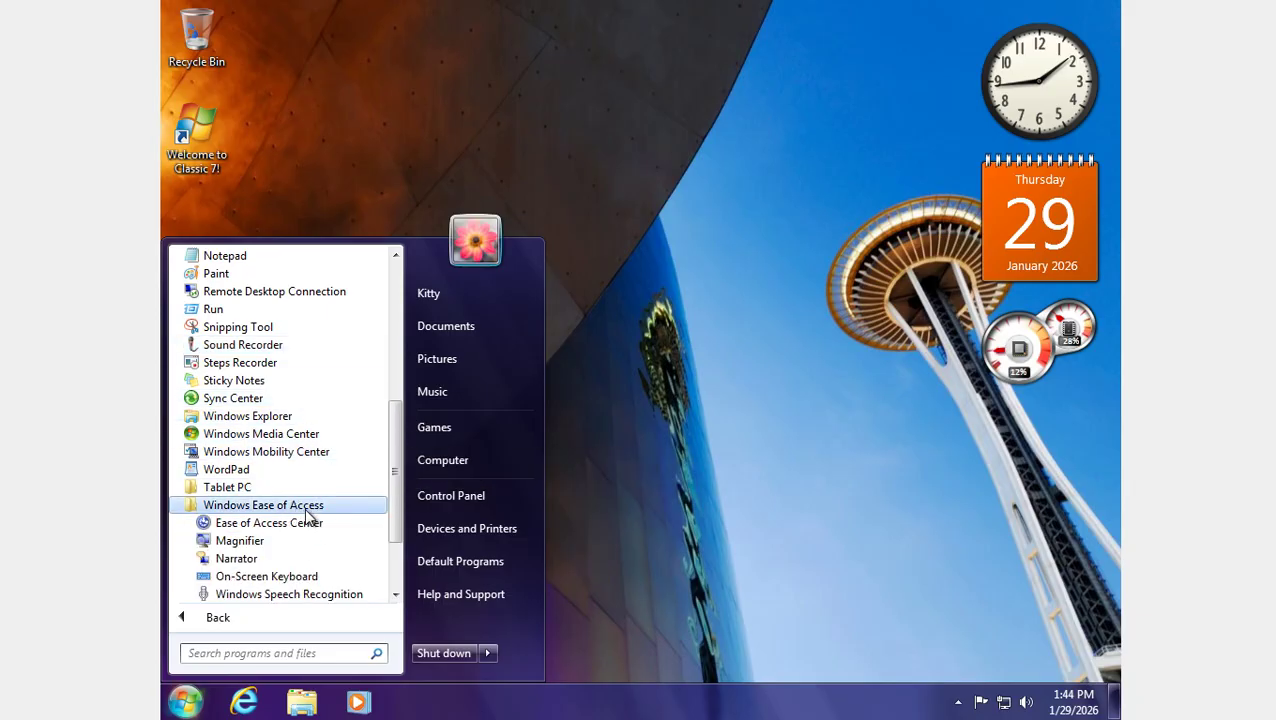
scroll(315, 560, down, 1)
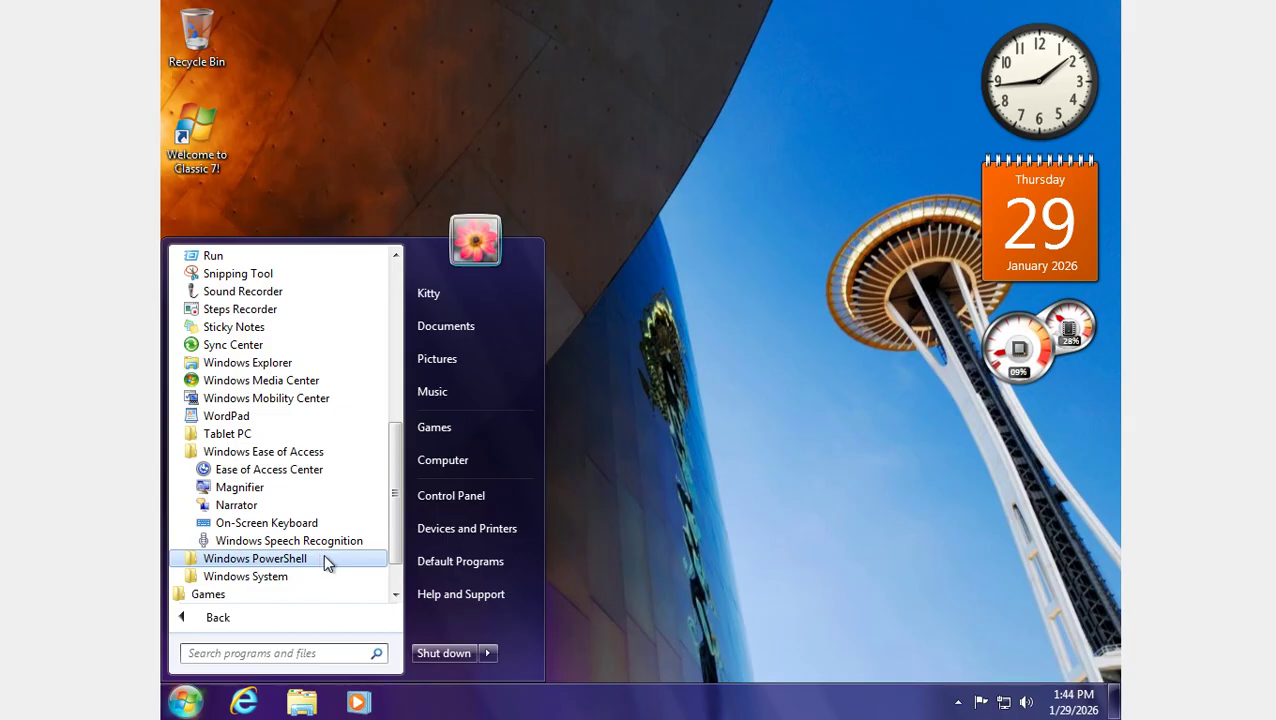
scroll(337, 550, up, 4)
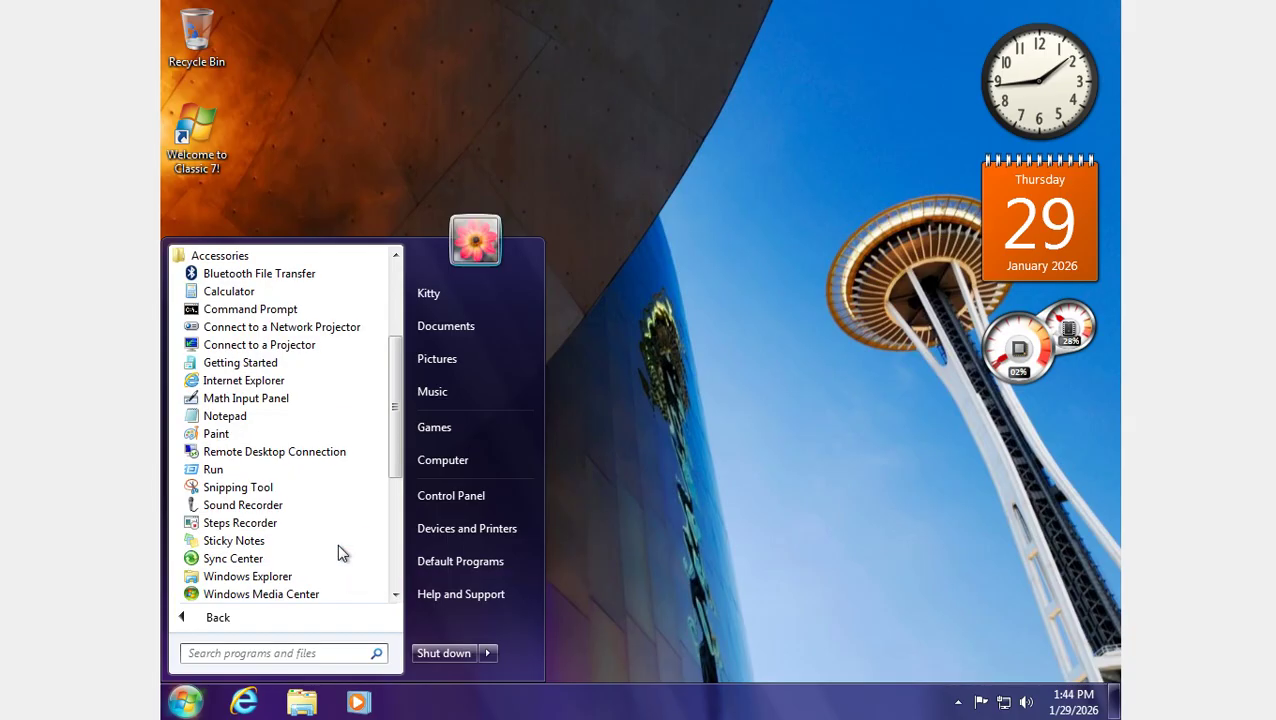
click(250, 309)
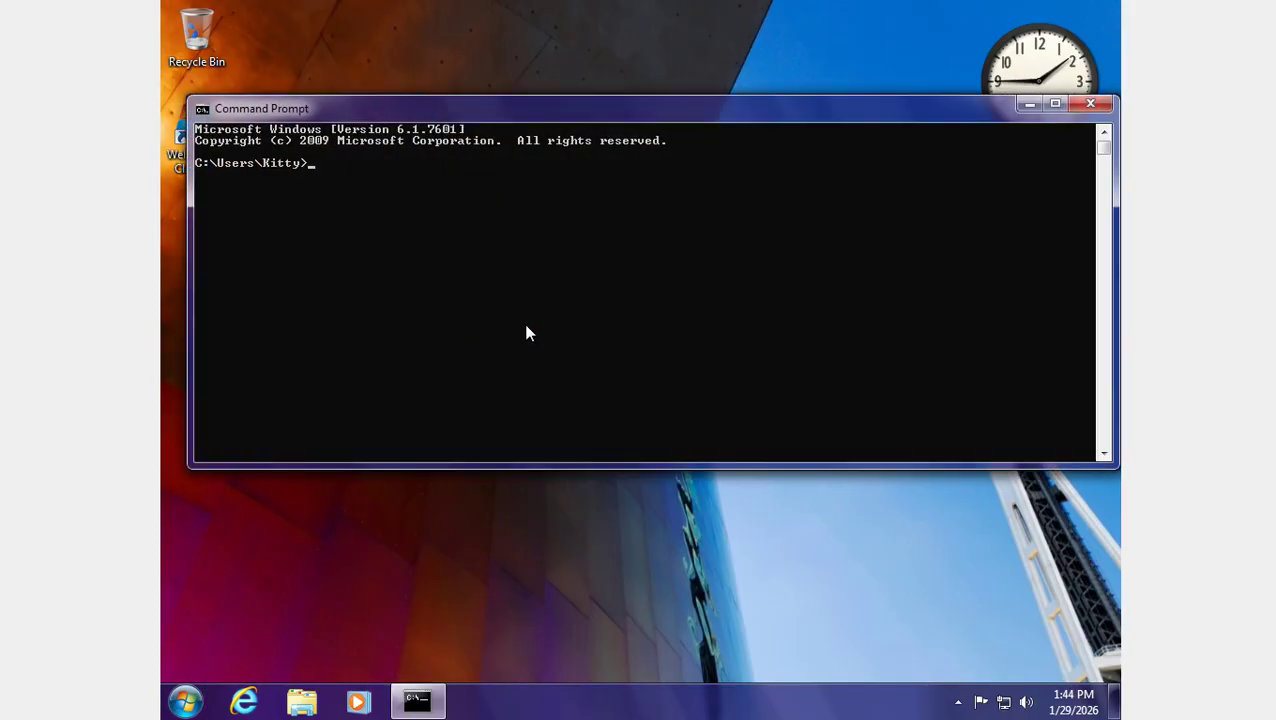
Check the Windows version with the ver command and close Command Prompt.
text(ver)
key(Return)
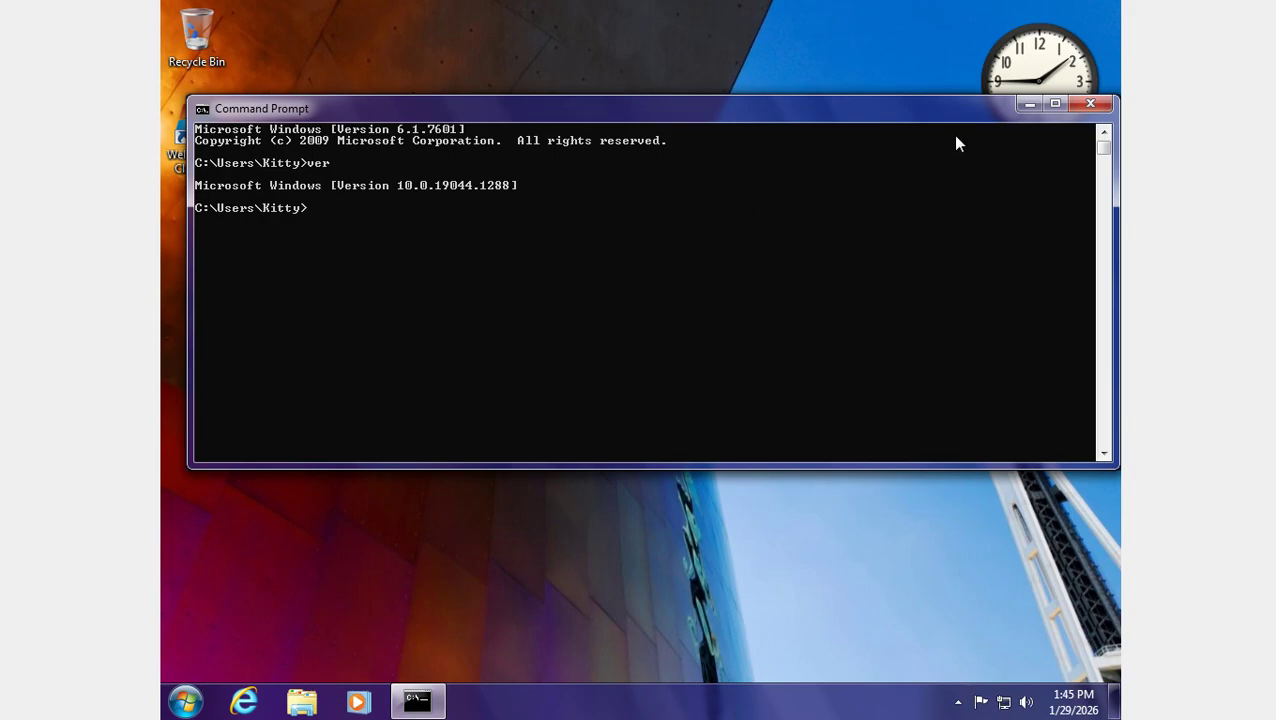
drag(903, 121, 887, 206)
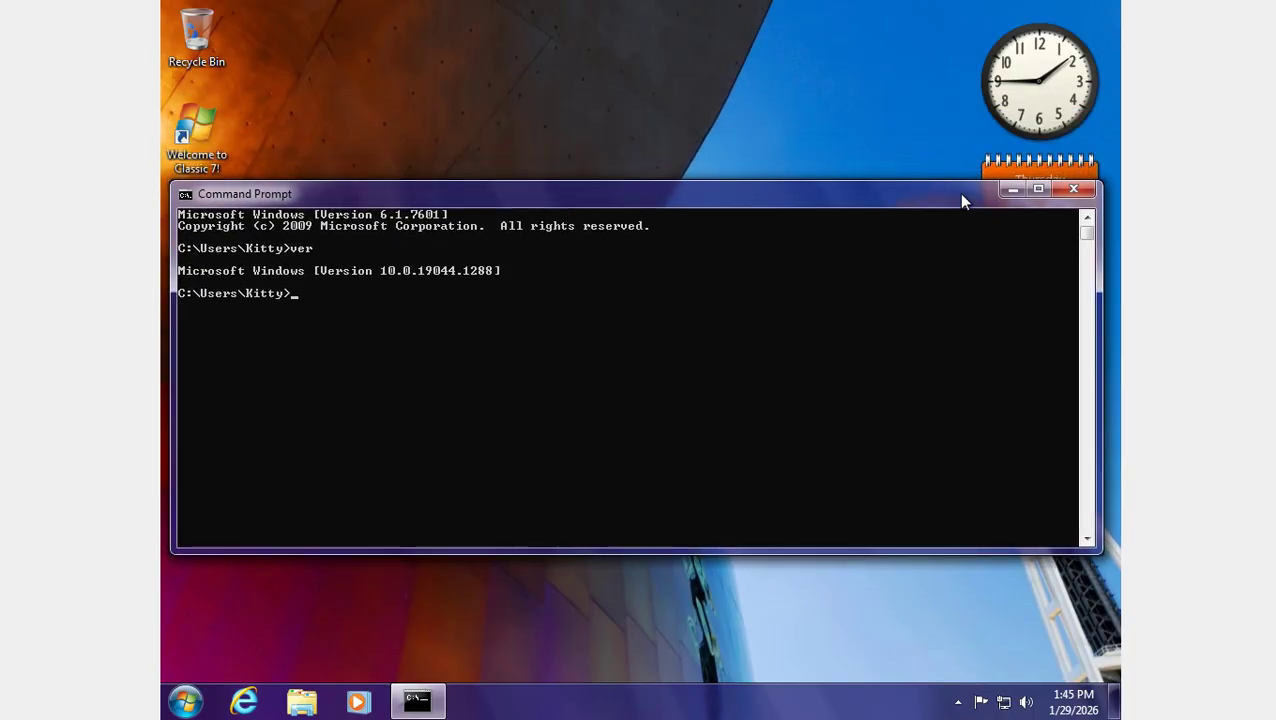
click(1071, 190)
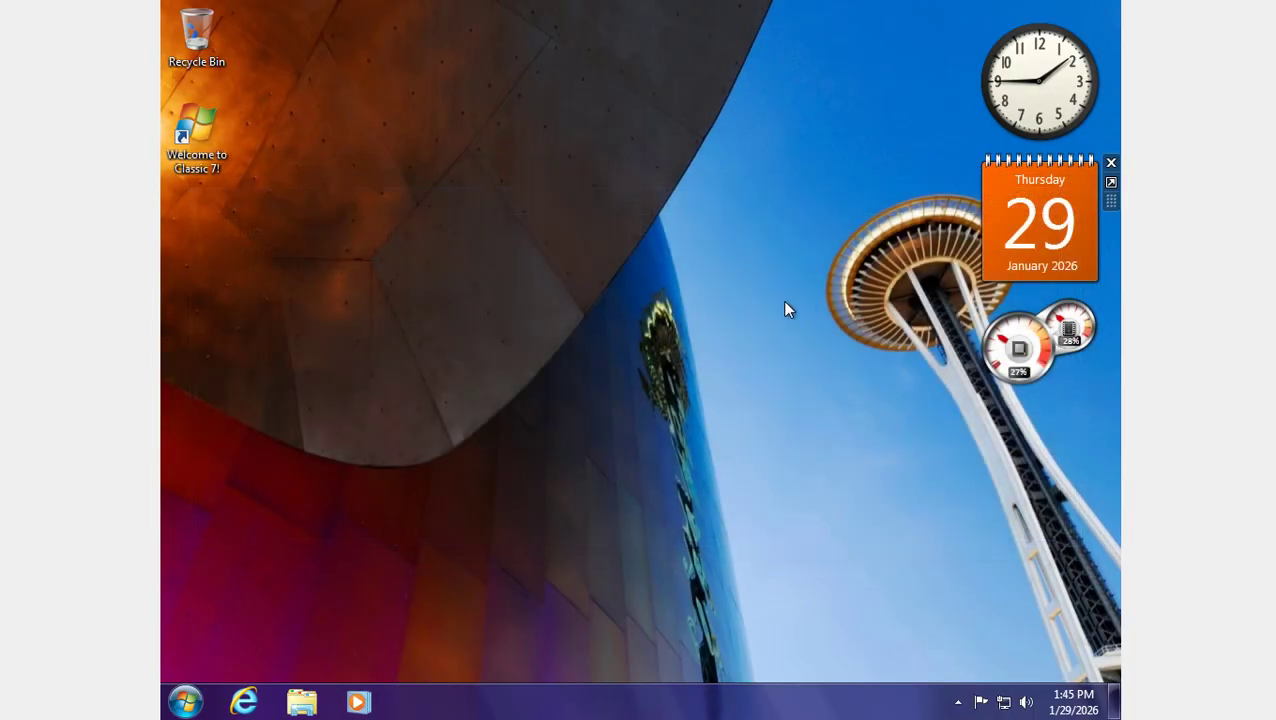